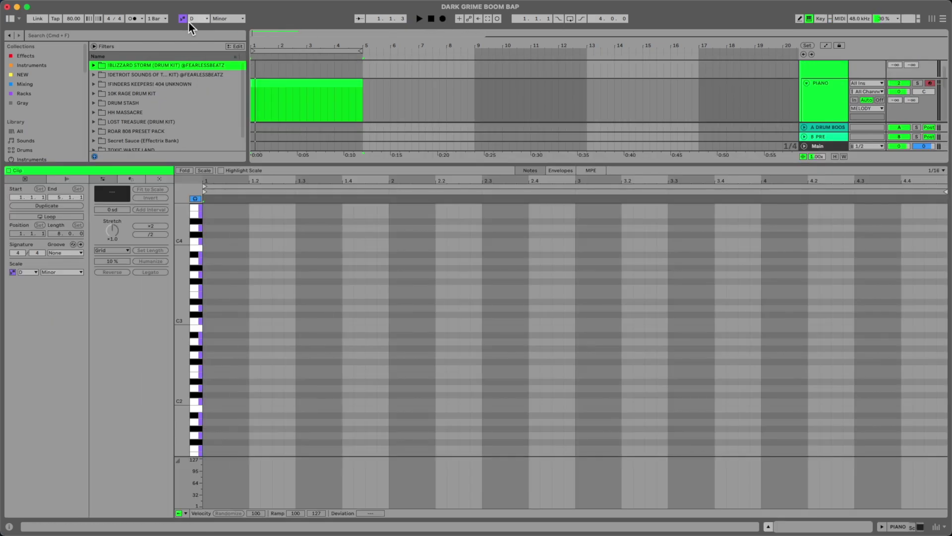
# Draw an ascending run of eighth notes D3, E3, F3, G3 and A3 from the start of the PIANO clip.
pyautogui.press('space')
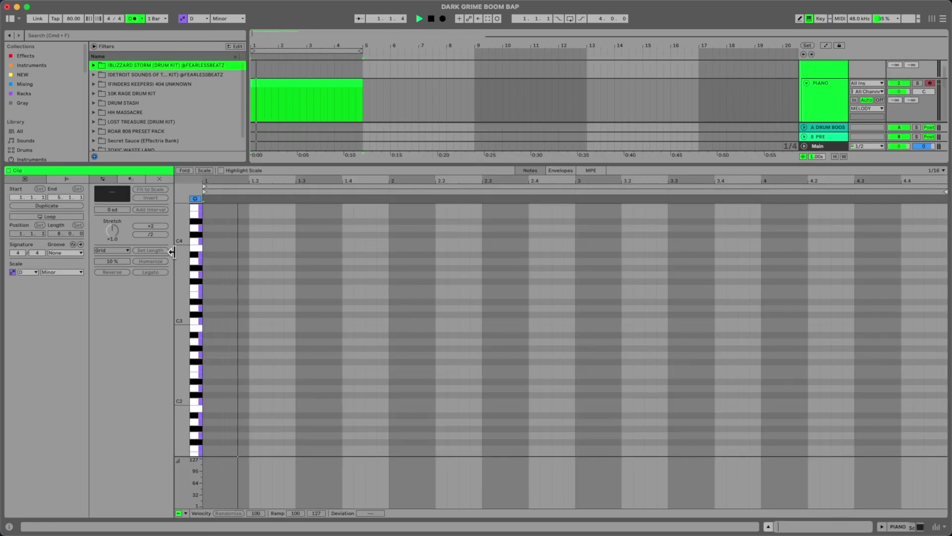
pyautogui.scroll(2, 233, 295)
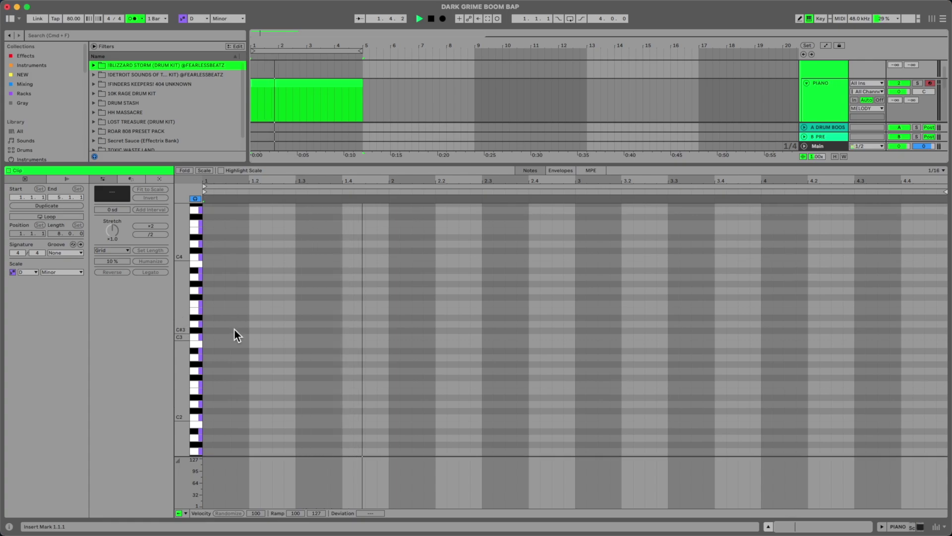
pyautogui.press('space')
pyautogui.click(196, 325)
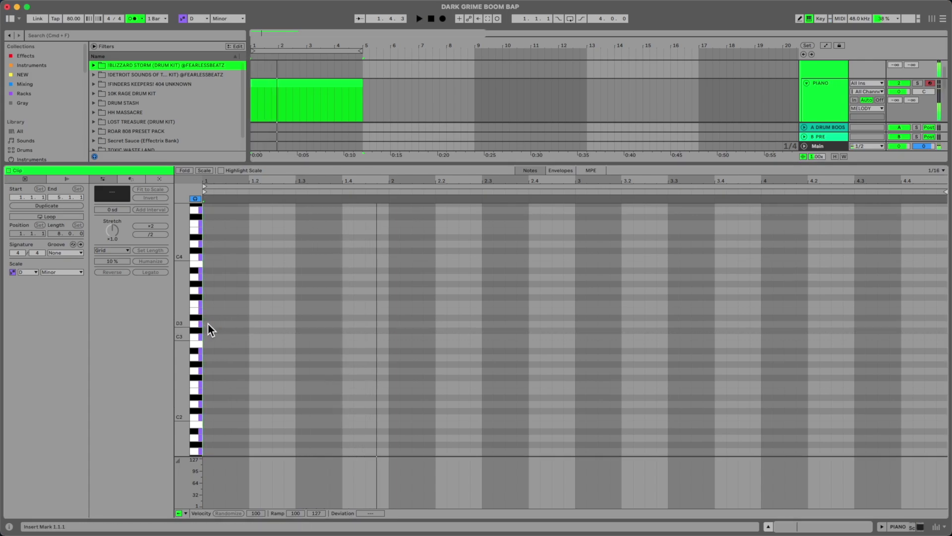
pyautogui.doubleClick(210, 322)
pyautogui.moveTo(213, 321); pyautogui.dragTo(314, 304)
pyautogui.press('space')
pyautogui.press('space')
pyautogui.moveTo(315, 303)
pyautogui.mouseDown()
pyautogui.moveTo(358, 278)
pyautogui.moveTo(325, 298)
pyautogui.mouseUp()
# Lengthen all five notes of the ascending run to three sixteenths each so they overlap.
pyautogui.press('super+a')
pyautogui.press('space')
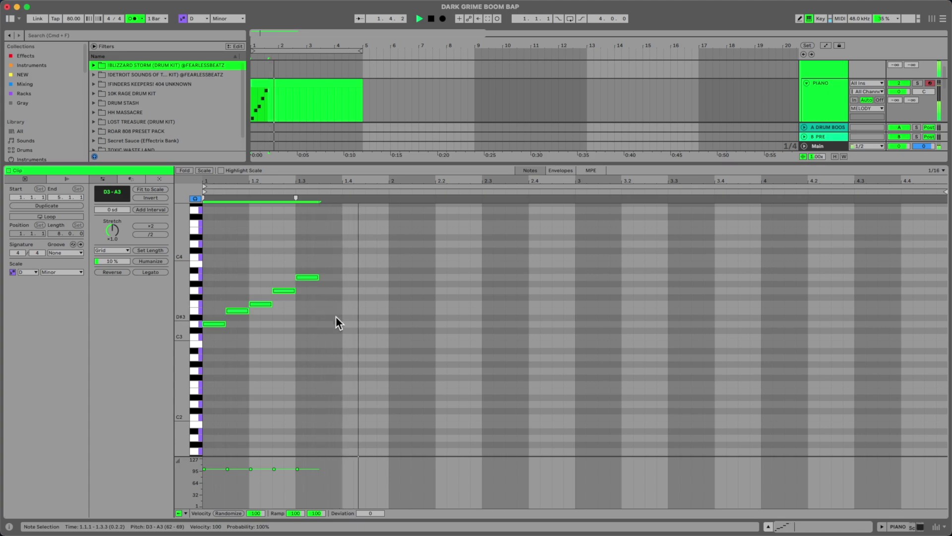
pyautogui.moveTo(319, 276); pyautogui.dragTo(331, 277)
pyautogui.press('space')
# Transpose the five-note run down one octave and duplicate the phrase to the start of bar 3.
pyautogui.moveTo(423, 369); pyautogui.dragTo(29, 195)
pyautogui.hotkey('shift', 'Down')
pyautogui.press('space')
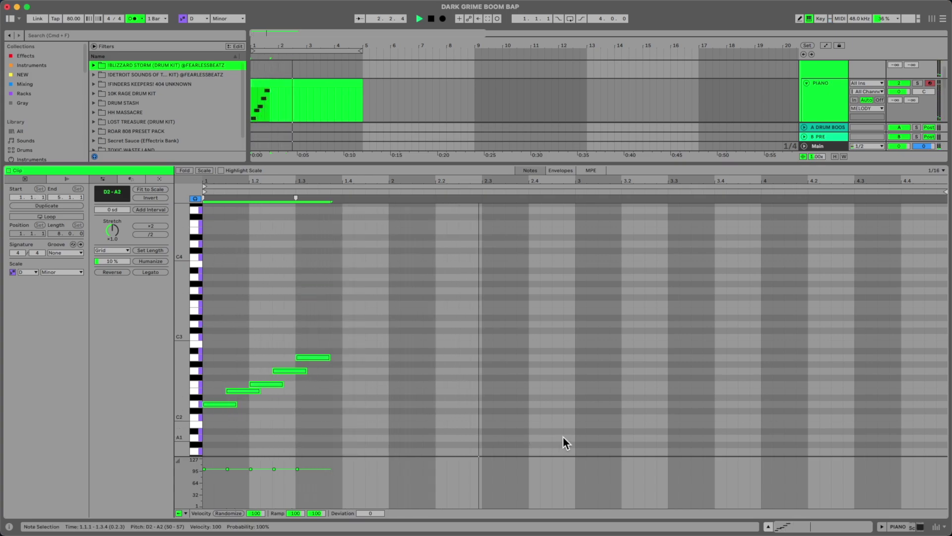
pyautogui.press('super+d')
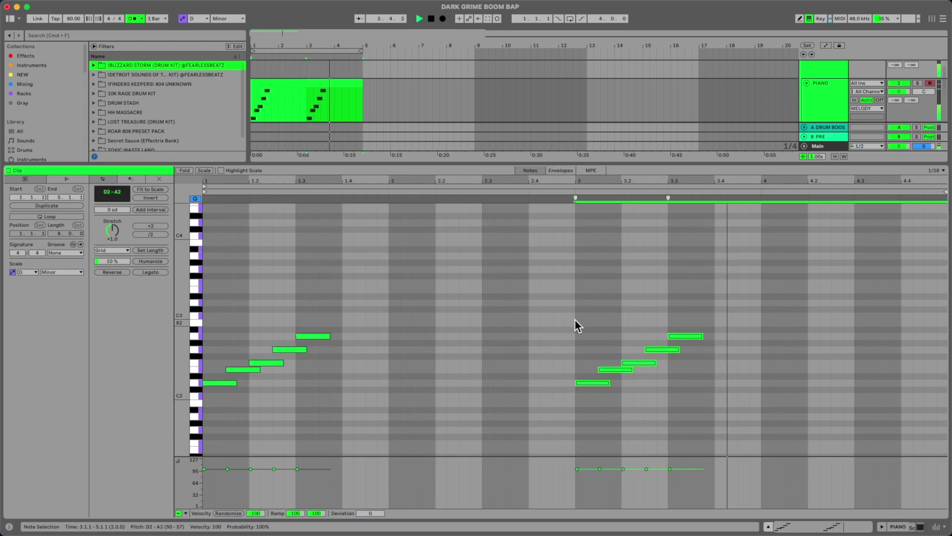
pyautogui.scroll(-1, 575, 326)
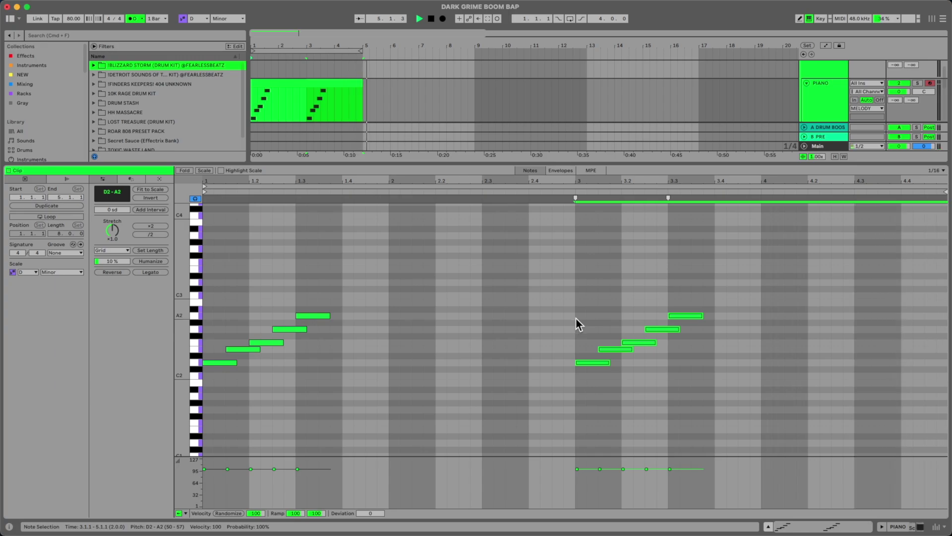
# Add the FabFilter Pro-Q 3 equalizer after Omnisphere on the PIANO track.
pyautogui.press('Tab')
pyautogui.click(308, 36)
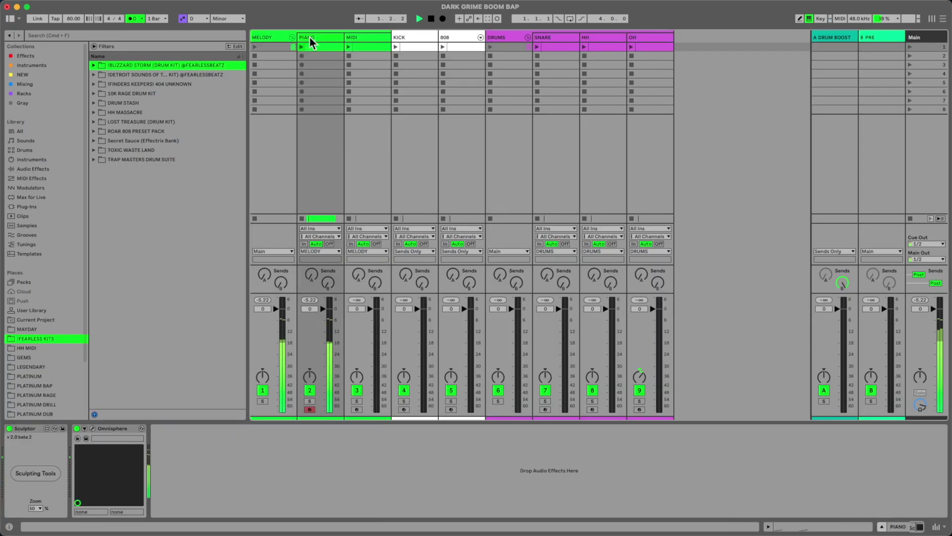
pyautogui.press('space')
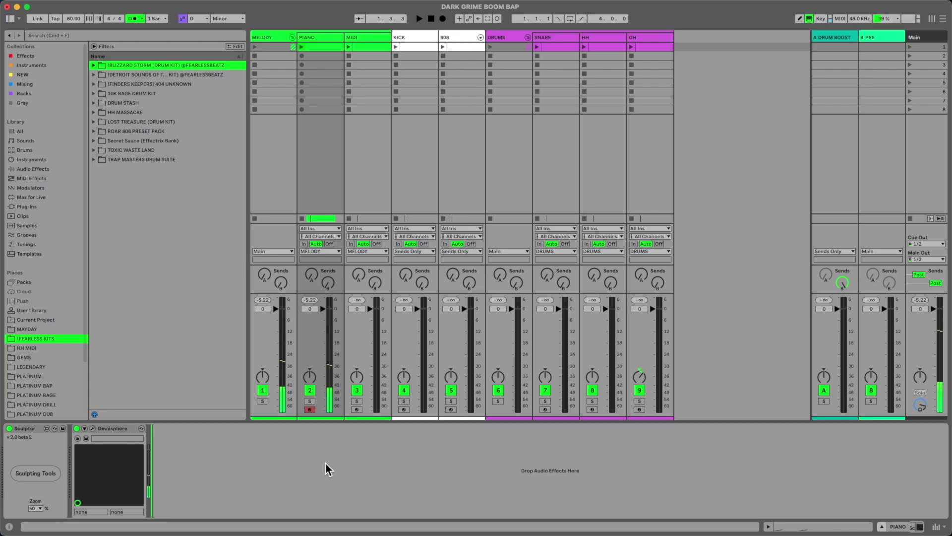
pyautogui.click(236, 489)
pyautogui.press('super+f')
pyautogui.write('fab filter')
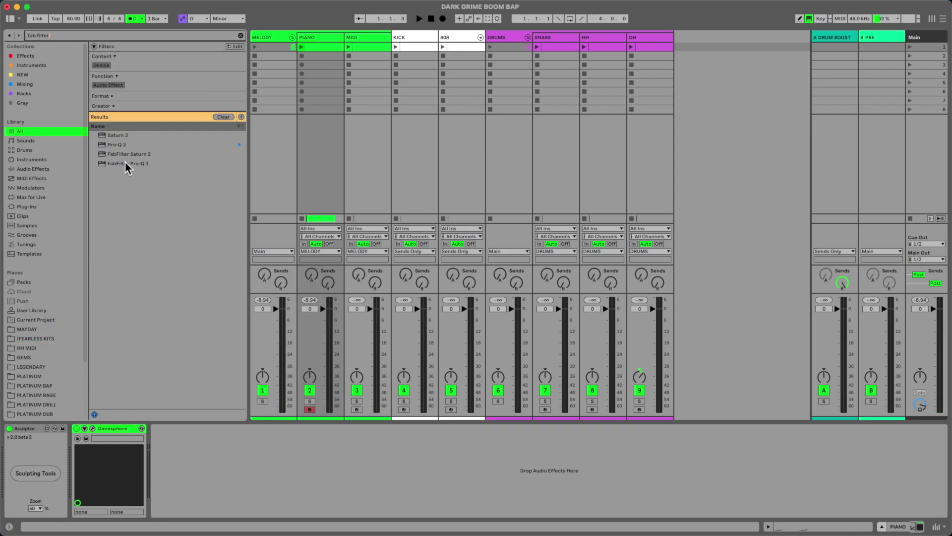
pyautogui.doubleClick(126, 163)
# In Pro-Q 3, set a 30 dB/oct low cut at about 199 Hz and a 24 dB/oct high cut just above 5 kHz.
pyautogui.moveTo(257, 113); pyautogui.dragTo(380, 117)
pyautogui.moveTo(621, 119); pyautogui.dragTo(553, 106)
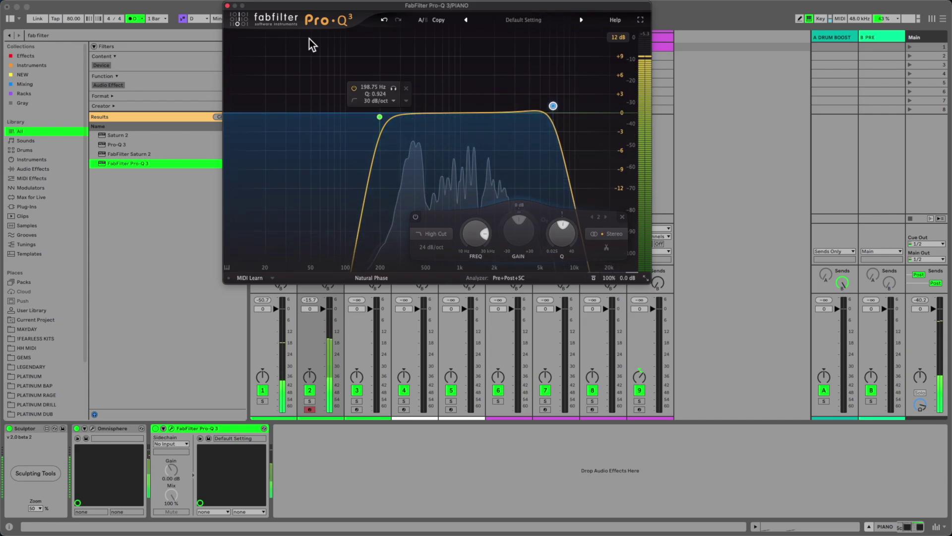
pyautogui.click(228, 5)
pyautogui.click(345, 464)
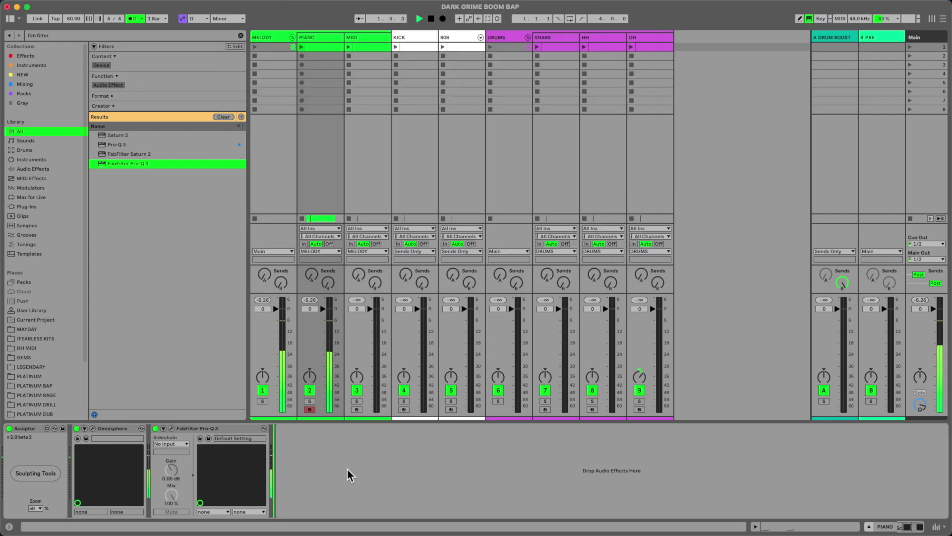
# Add the Cassette effect after Pro-Q 3 and load its Torley - Mellow My Harsh preset.
pyautogui.press('space')
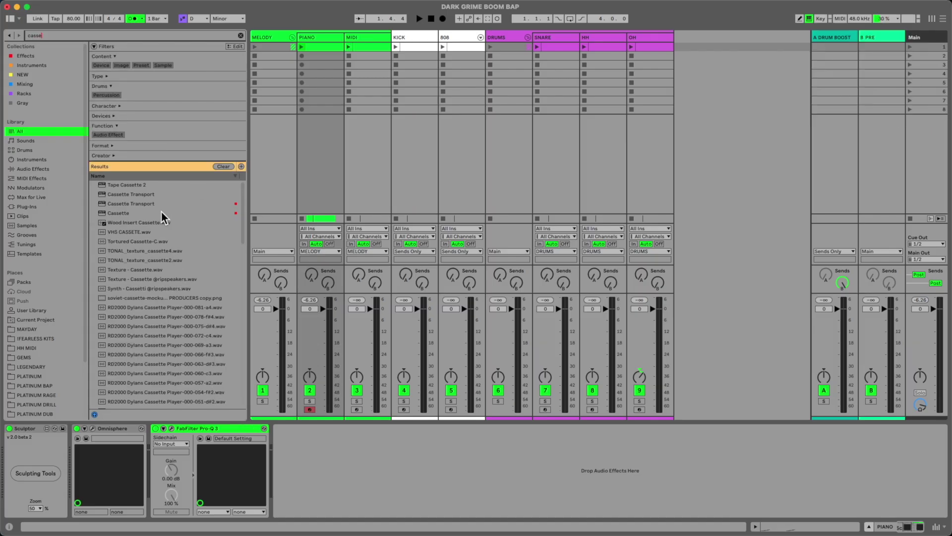
pyautogui.doubleClick(159, 214)
pyautogui.moveTo(475, 4); pyautogui.dragTo(460, 59)
pyautogui.click(440, 82)
pyautogui.moveTo(433, 133)
pyautogui.click(465, 137)
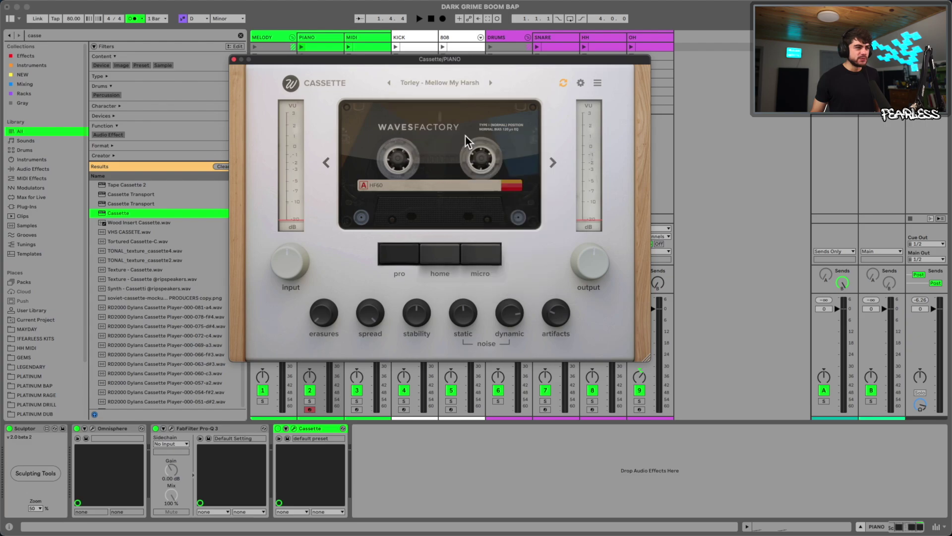
# Listen to the melody while toggling the Cassette effect's bypass, and close the Cassette window.
pyautogui.press('space')
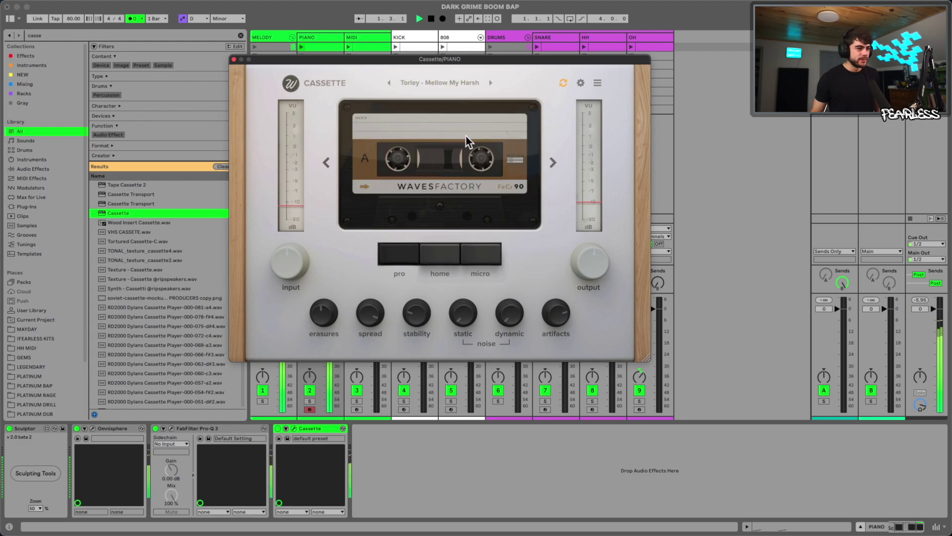
pyautogui.press('space')
pyautogui.click(280, 428)
pyautogui.press('space')
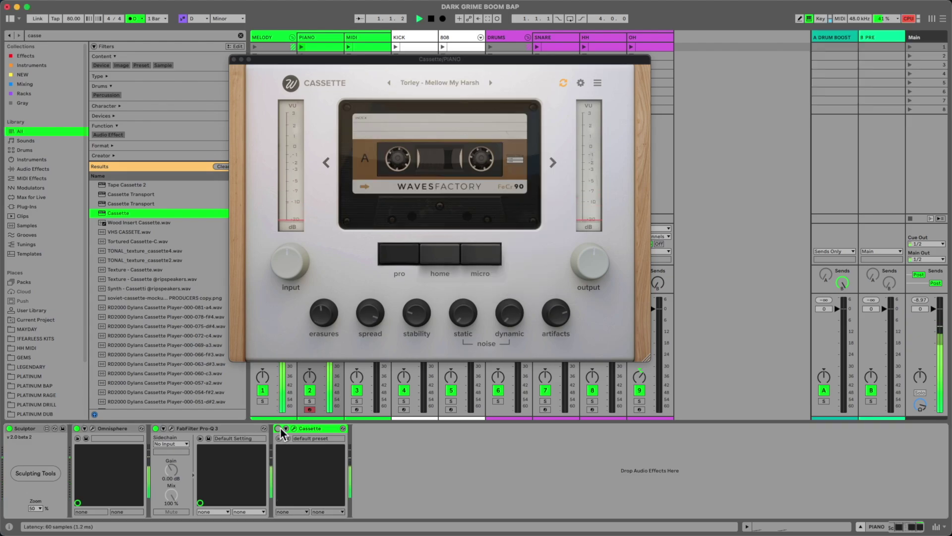
pyautogui.click(233, 59)
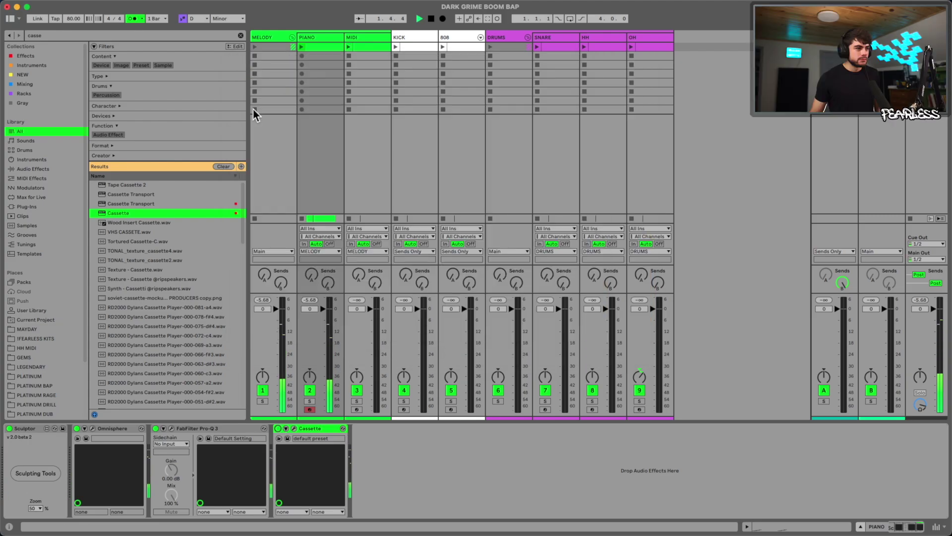
pyautogui.press('space')
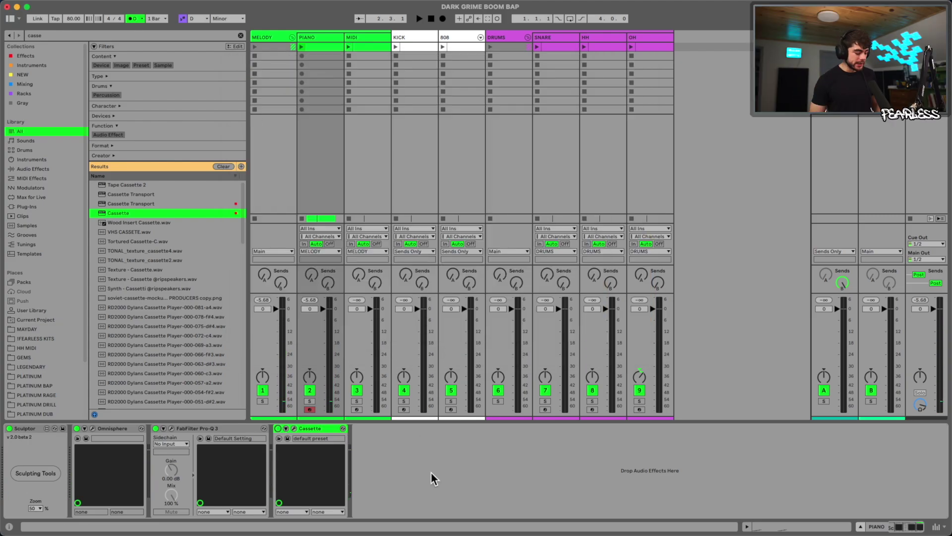
# Add the RC-20 Retro Color effect after Cassette and play the melody through it.
pyautogui.press('super+f')
pyautogui.write('rc20')
pyautogui.press('Down')
pyautogui.press('Down')
pyautogui.press('Return')
pyautogui.moveTo(397, 10); pyautogui.dragTo(410, 48)
pyautogui.press('space')
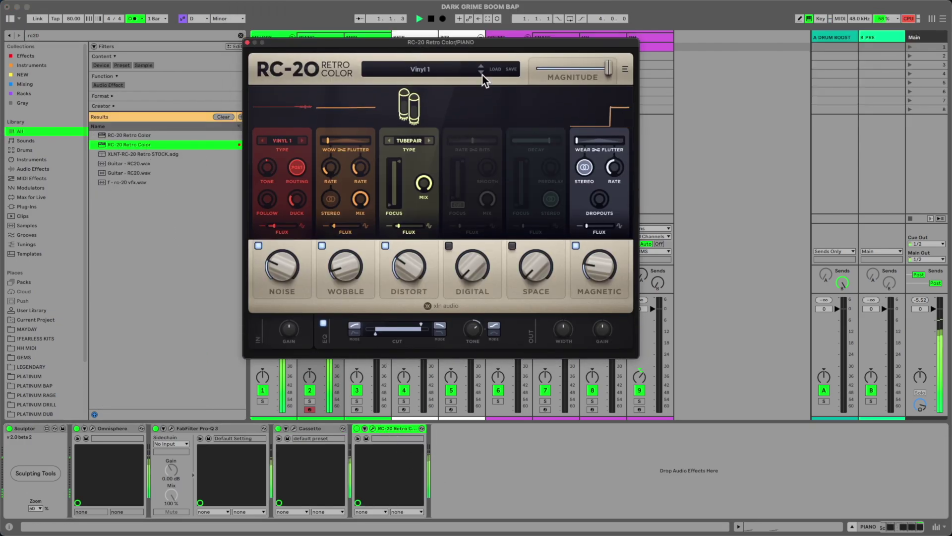
# Load the Vinyl 3 preset in RC-20 Retro Color and turn down its Noise amount.
pyautogui.click(481, 73)
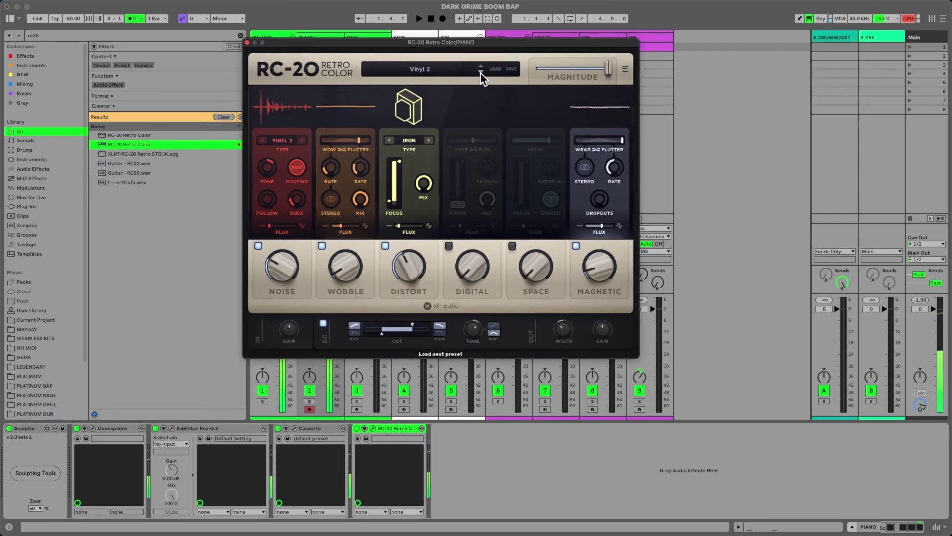
pyautogui.click(481, 74)
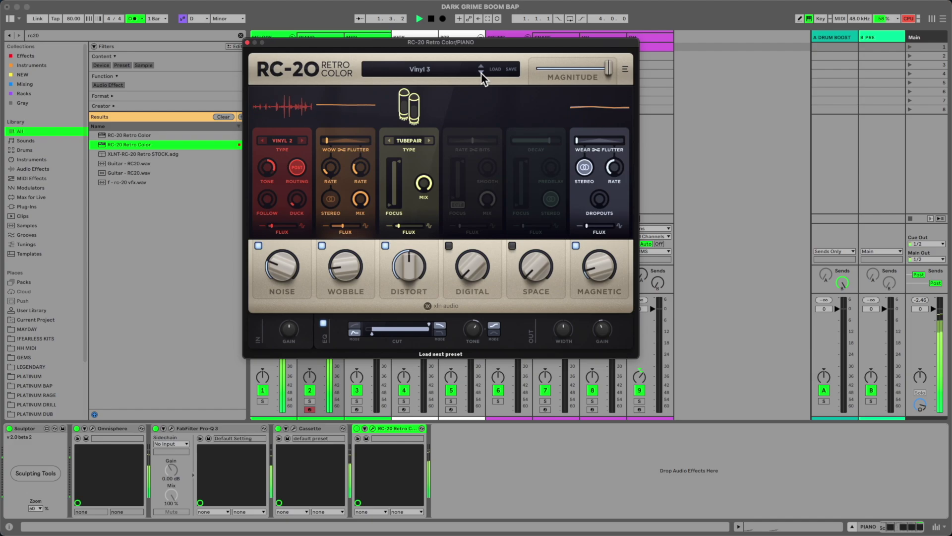
pyautogui.moveTo(273, 269); pyautogui.dragTo(276, 302)
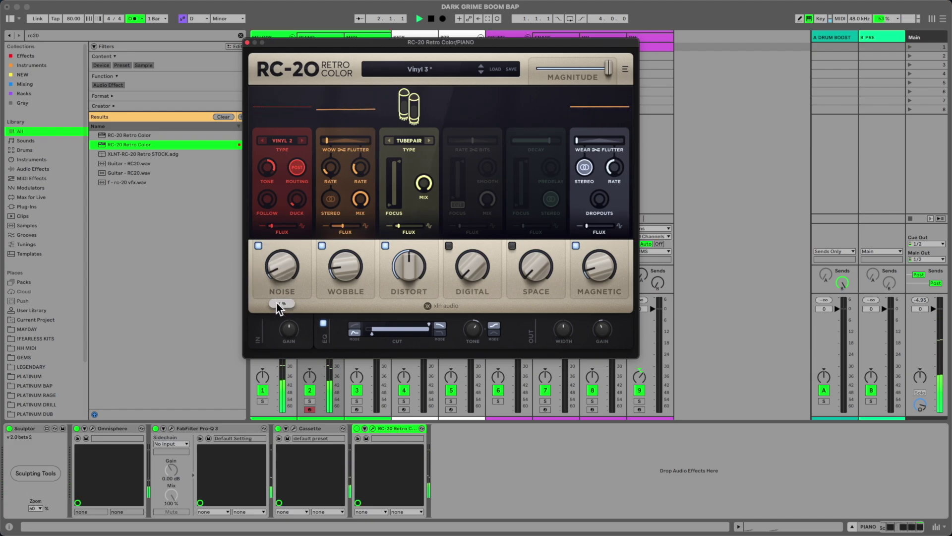
pyautogui.click(248, 42)
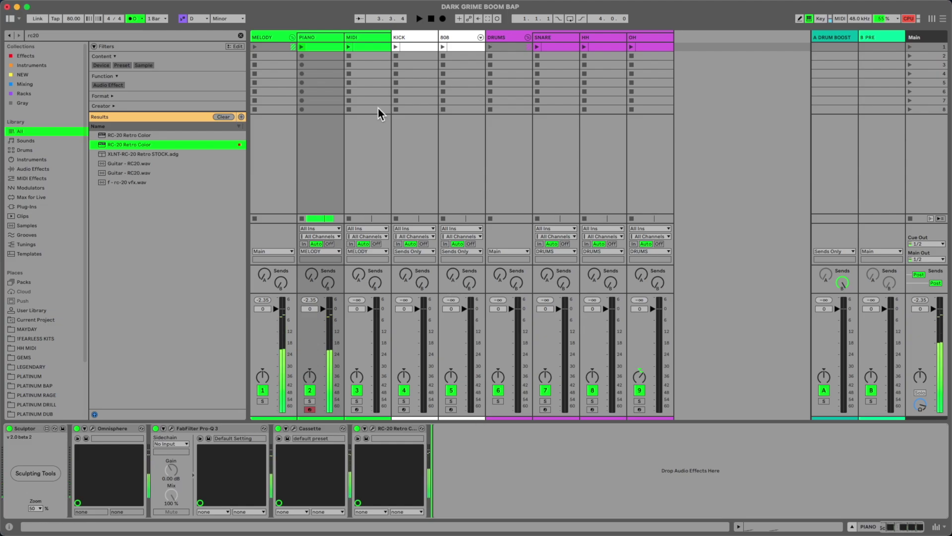
# In the Arrangement, unfold the track below BELLS and check the patch loaded in its Omnisphere instrument.
pyautogui.press('Tab')
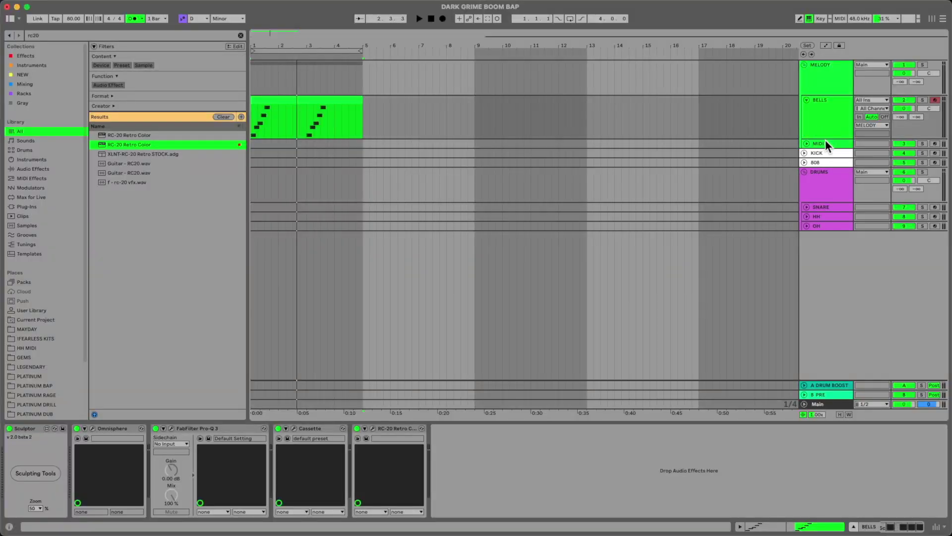
pyautogui.click(826, 143)
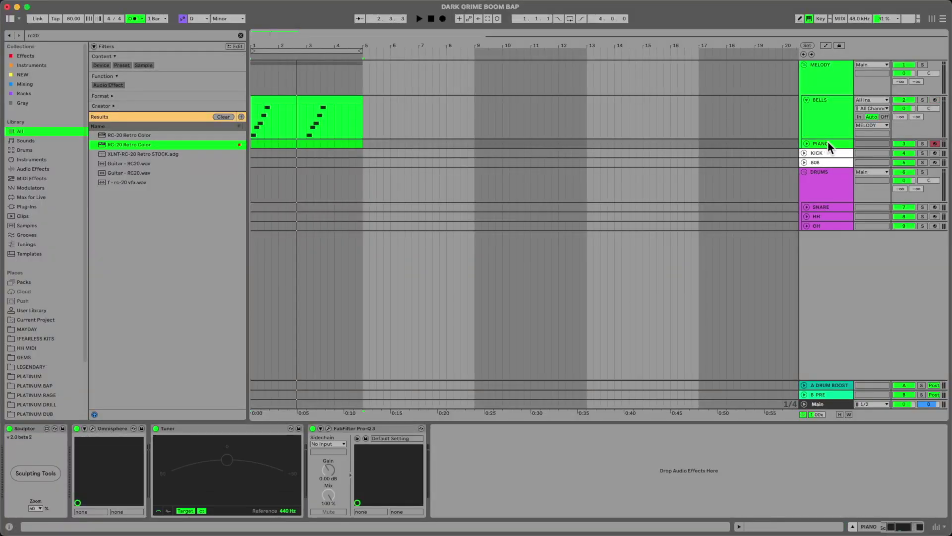
pyautogui.click(807, 143)
pyautogui.click(92, 428)
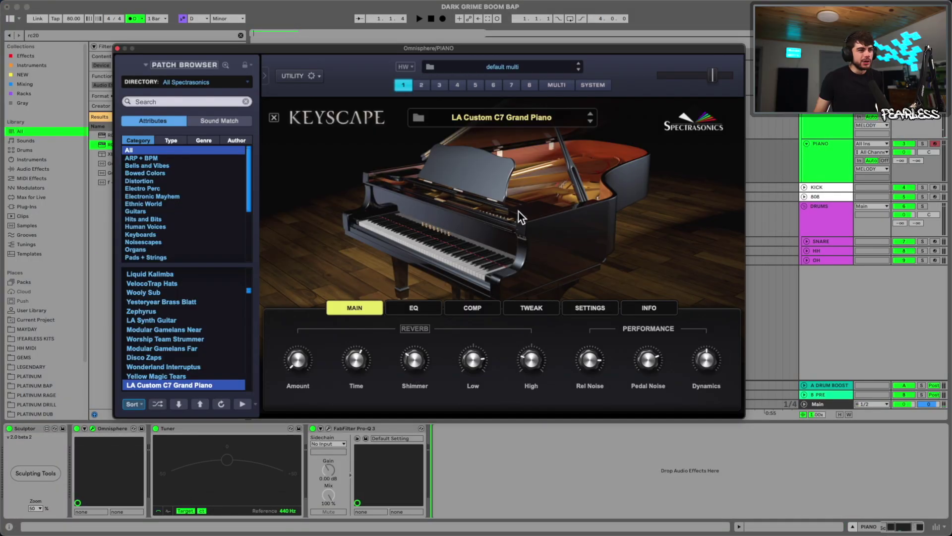
pyautogui.click(117, 49)
# Create a clip over bars 1 to 4 of the PIANO track, loop it, and draw a one-beat D3 note at its start.
pyautogui.doubleClick(308, 143)
pyautogui.press('super+l')
pyautogui.click(192, 355)
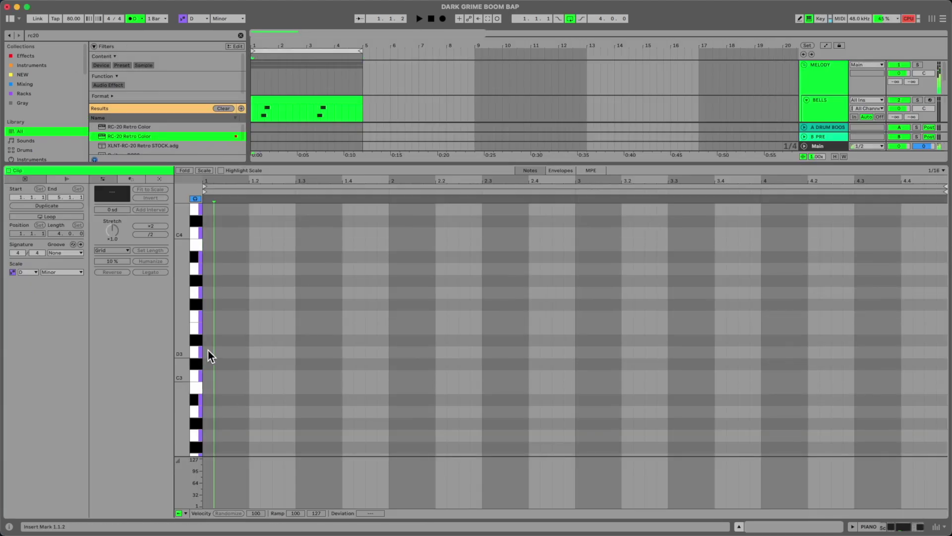
pyautogui.doubleClick(208, 351)
pyautogui.moveTo(215, 350); pyautogui.dragTo(249, 389)
pyautogui.press('space')
pyautogui.press('space')
# Transpose the opening piano note down two octaves to D1.
pyautogui.hotkey('shift', 'Down')
pyautogui.hotkey('shift', 'Down')
pyautogui.press('space')
pyautogui.scroll(-2, 298, 377)
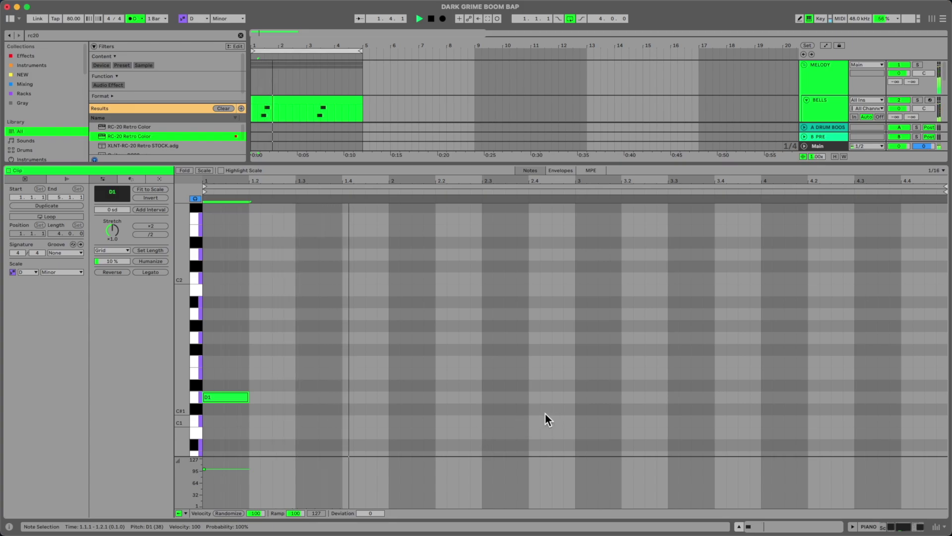
# Add a one-beat D1 note at the start of bar 3 in the PIANO clip.
pyautogui.doubleClick(579, 397)
pyautogui.moveTo(588, 397); pyautogui.dragTo(622, 397)
pyautogui.press('space')
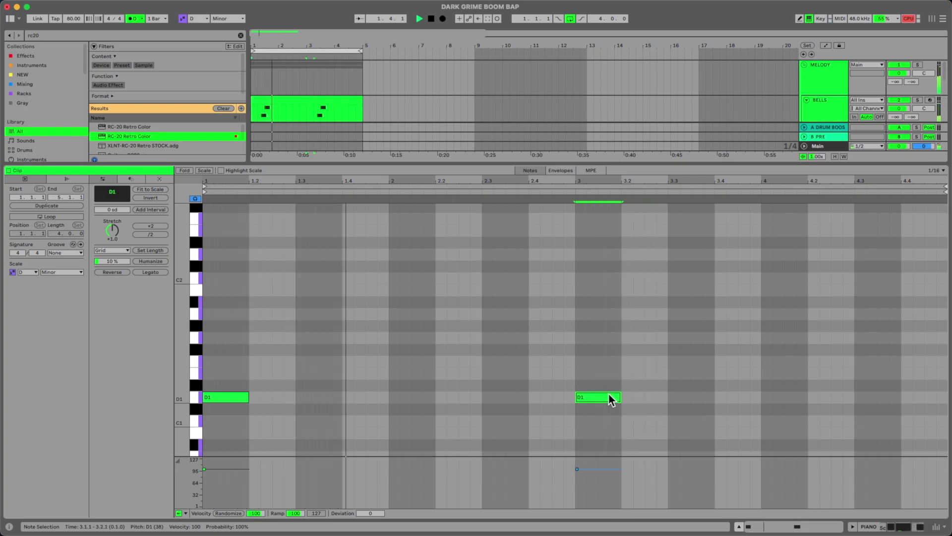
# Audition pitches on the piano roll keyboard and draw an A1 note from 2.3.3 to the start of bar 3.
pyautogui.click(201, 310)
pyautogui.click(196, 304)
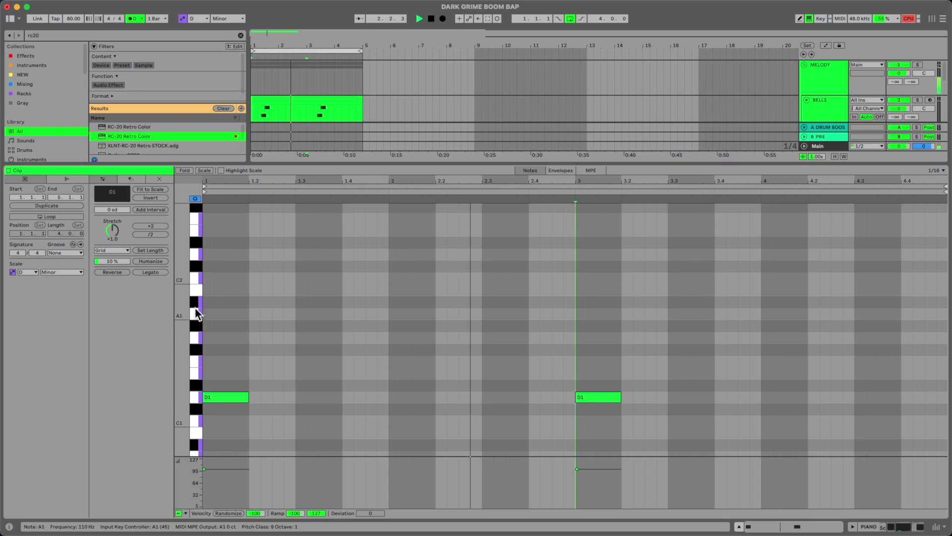
pyautogui.click(196, 317)
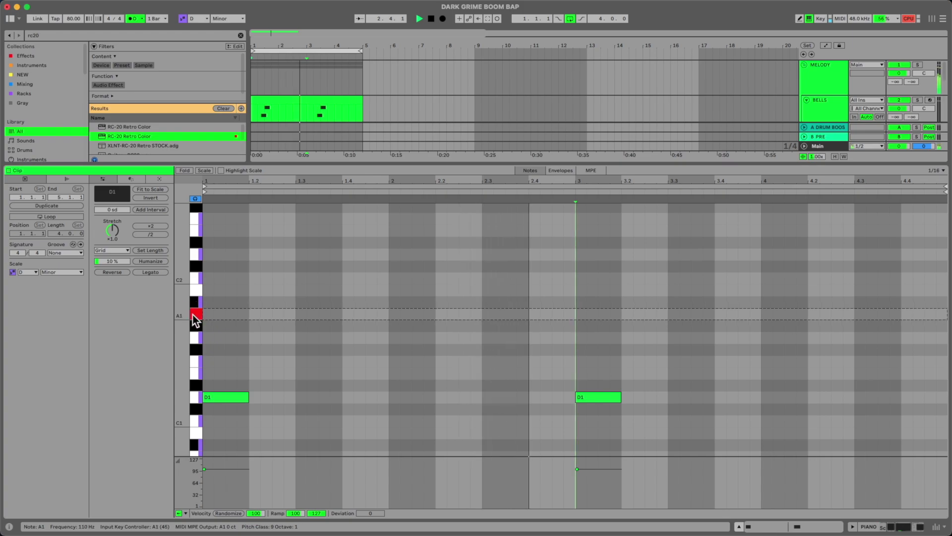
pyautogui.doubleClick(513, 315)
pyautogui.moveTo(517, 313); pyautogui.dragTo(575, 314)
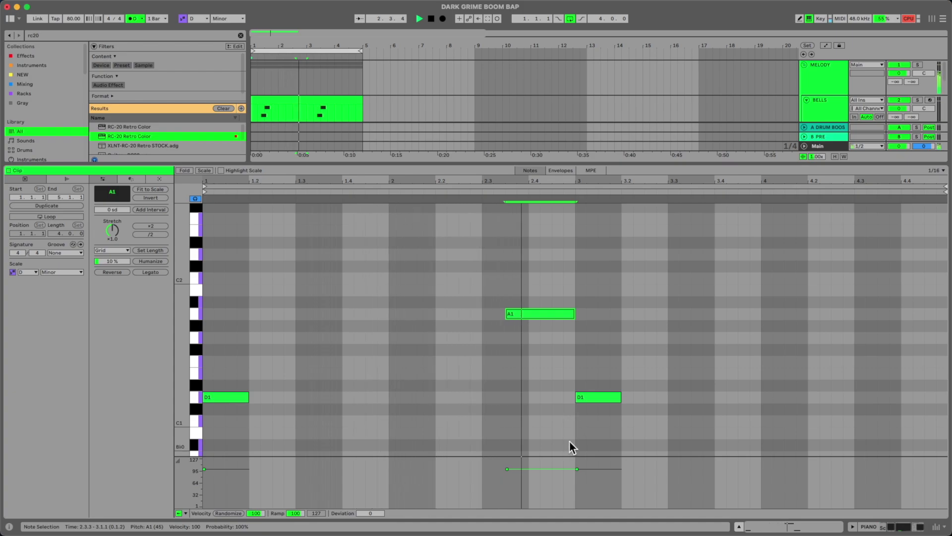
# Duplicate the first two bars of piano notes, D1 and A1, into bars 3 and 4.
pyautogui.press('space')
pyautogui.hotkey('shift', 'alt', 'Left')
pyautogui.press('super+d')
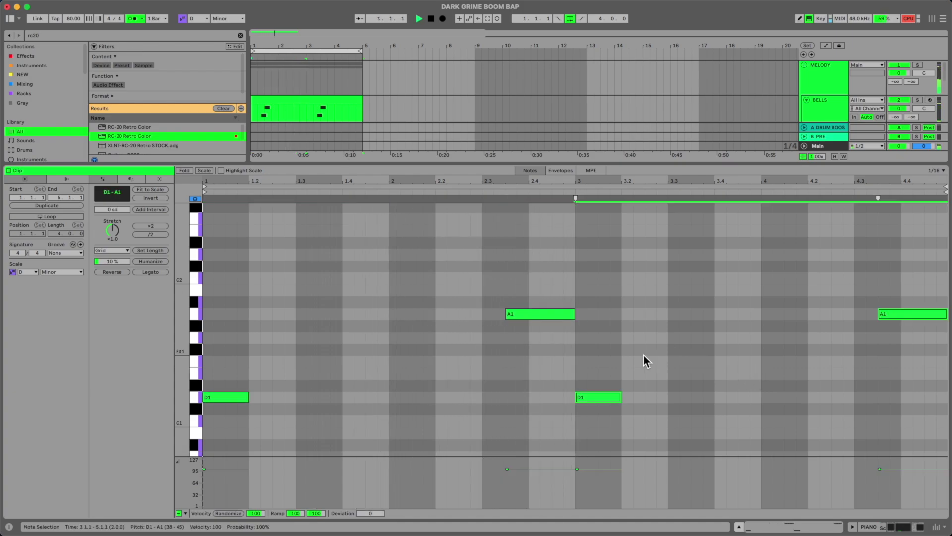
# Delete the A1 note at 2.3.3, at the end of bar 2.
pyautogui.scroll(-2, 484, 405)
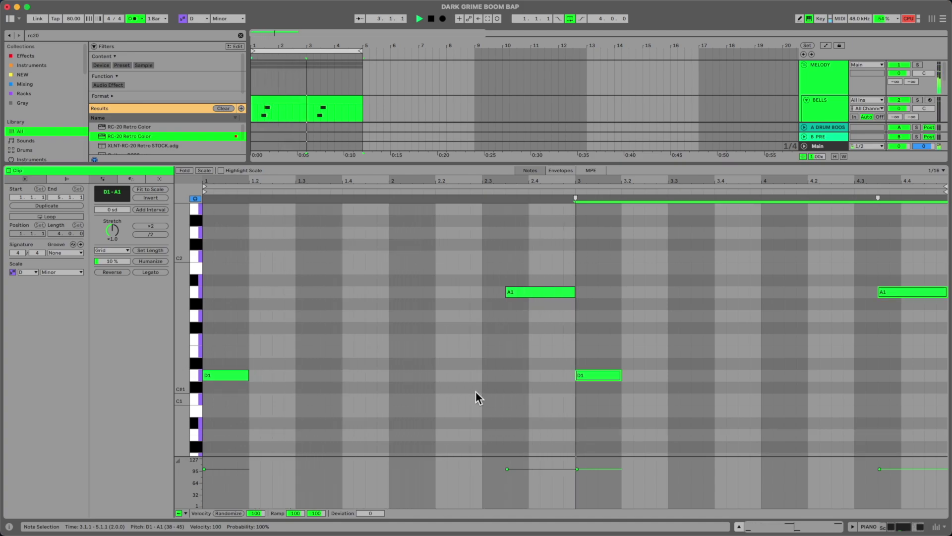
pyautogui.click(541, 369)
pyautogui.doubleClick(571, 291)
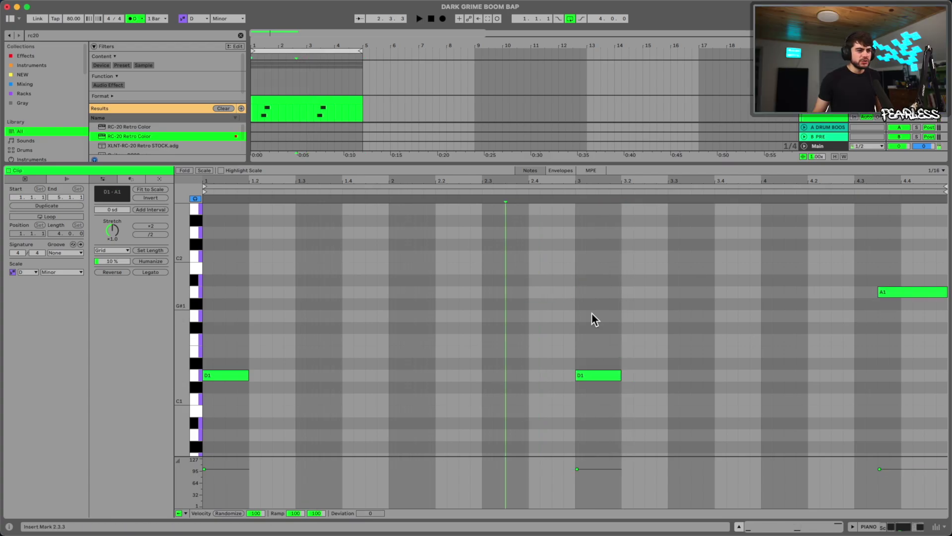
# Open Pro-Q 3 on the PIANO track, remove the high cut and lower the low cut to about 15 Hz.
pyautogui.click(880, 526)
pyautogui.press('space')
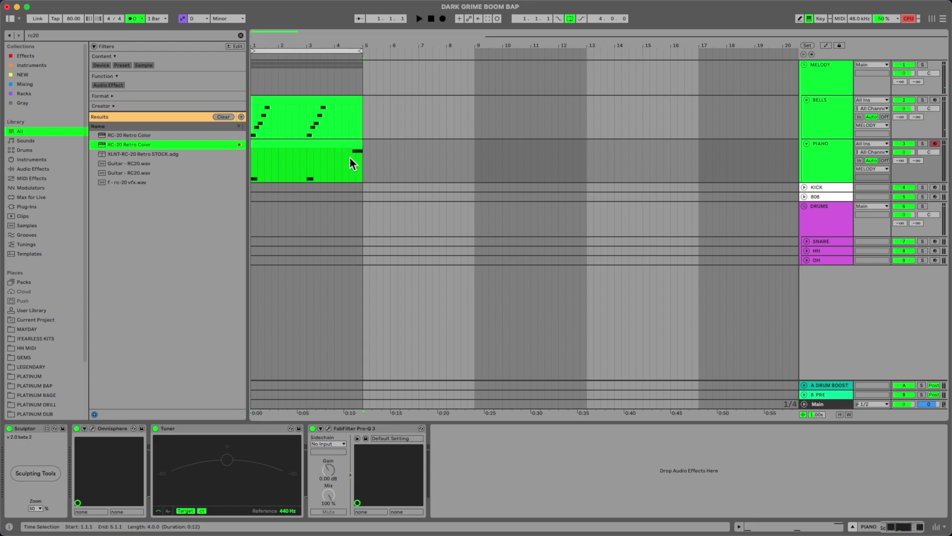
pyautogui.press('space')
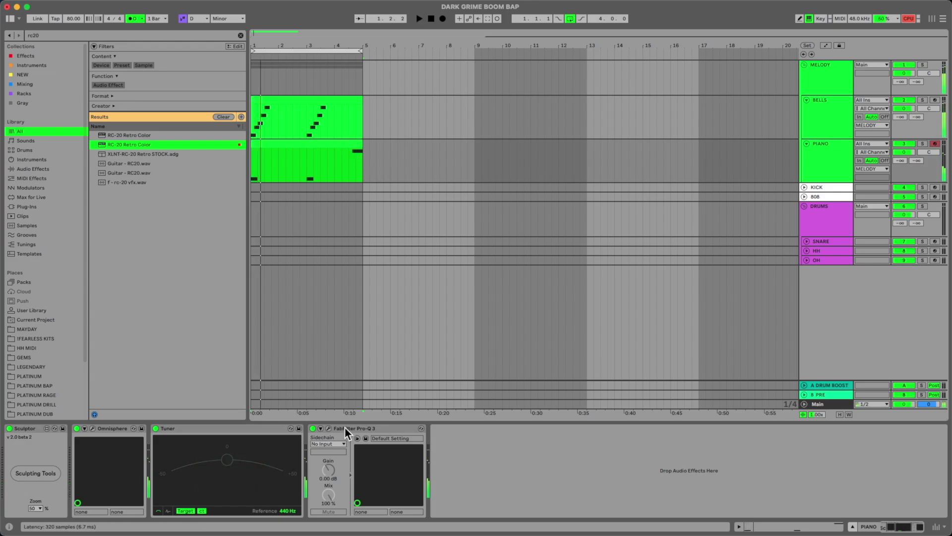
pyautogui.click(328, 428)
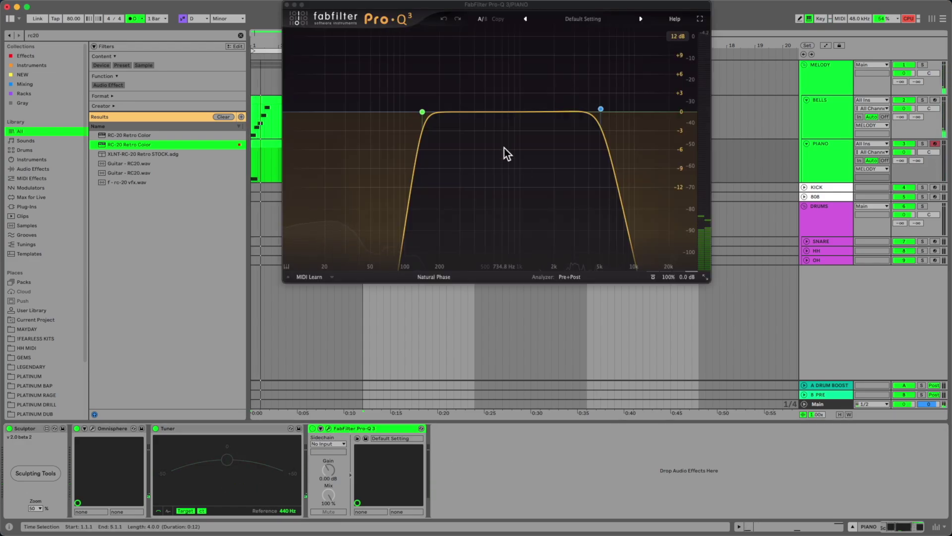
pyautogui.click(628, 79)
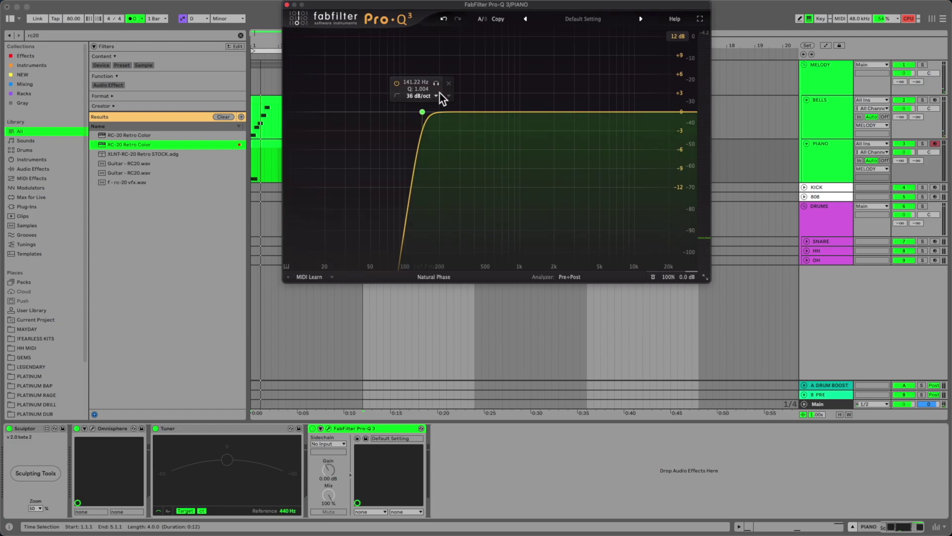
pyautogui.moveTo(419, 114); pyautogui.dragTo(312, 119)
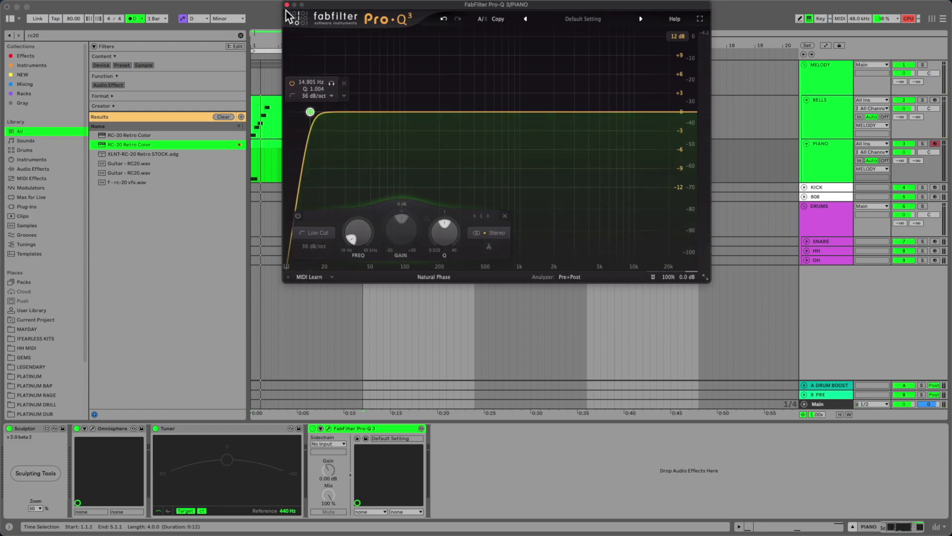
pyautogui.click(286, 4)
# Raise the low cut in the piano's Pro-Q 3 to about 131 Hz.
pyautogui.click(329, 428)
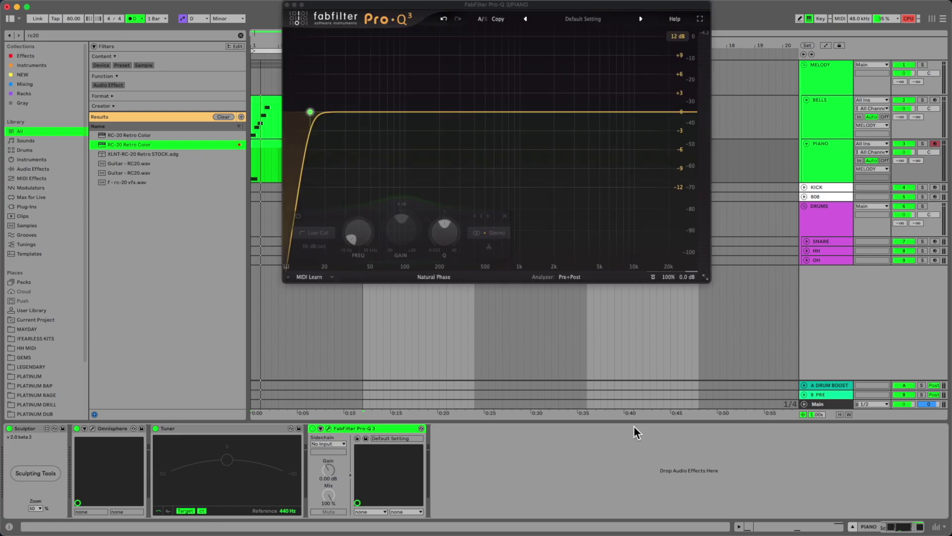
pyautogui.moveTo(311, 113); pyautogui.dragTo(418, 117)
pyautogui.moveTo(417, 117); pyautogui.dragTo(429, 116)
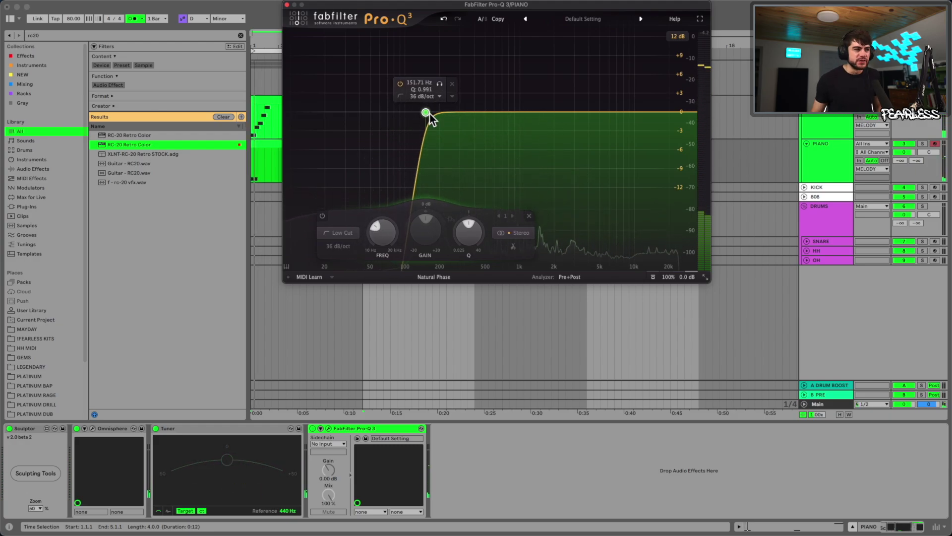
pyautogui.moveTo(430, 113)
pyautogui.mouseDown()
pyautogui.moveTo(379, 114)
pyautogui.moveTo(427, 107)
pyautogui.moveTo(417, 110)
pyautogui.mouseUp()
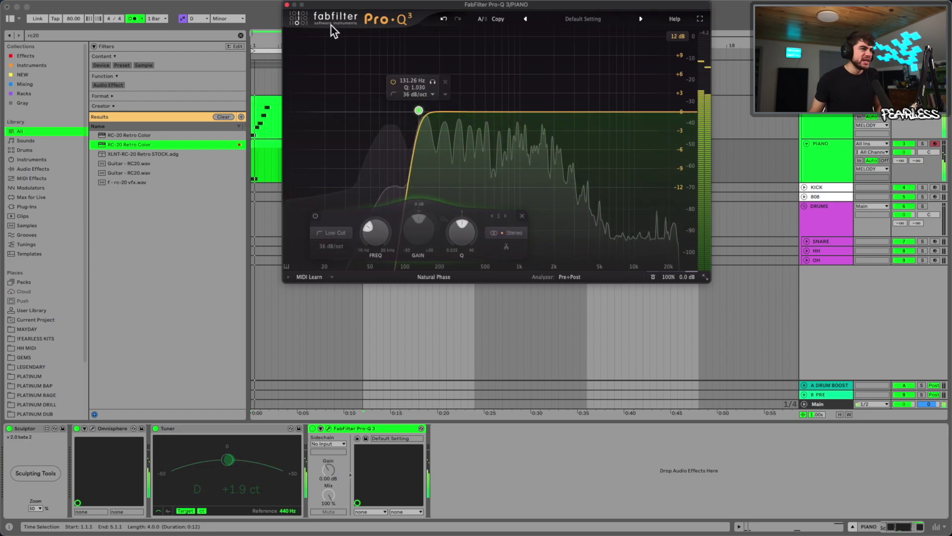
# Add an 18 dB/oct high cut at about 6 kHz to the piano EQ and play back the melody.
pyautogui.click(684, 113)
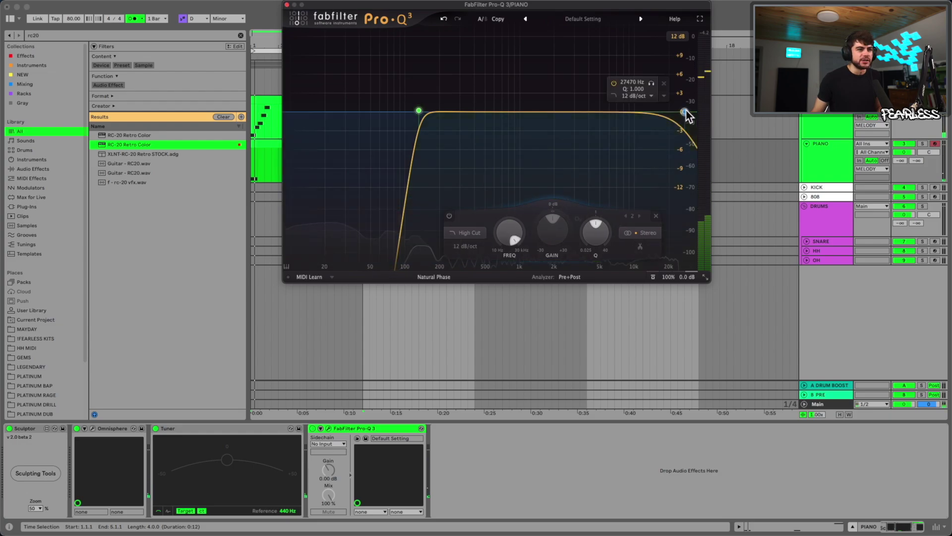
pyautogui.moveTo(684, 113); pyautogui.dragTo(610, 111)
pyautogui.press('space')
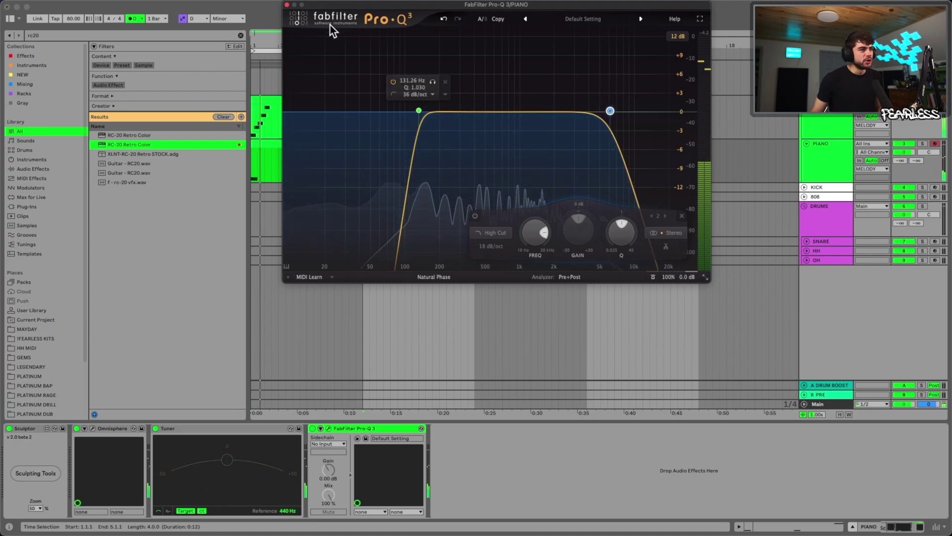
pyautogui.click(287, 5)
pyautogui.press('space')
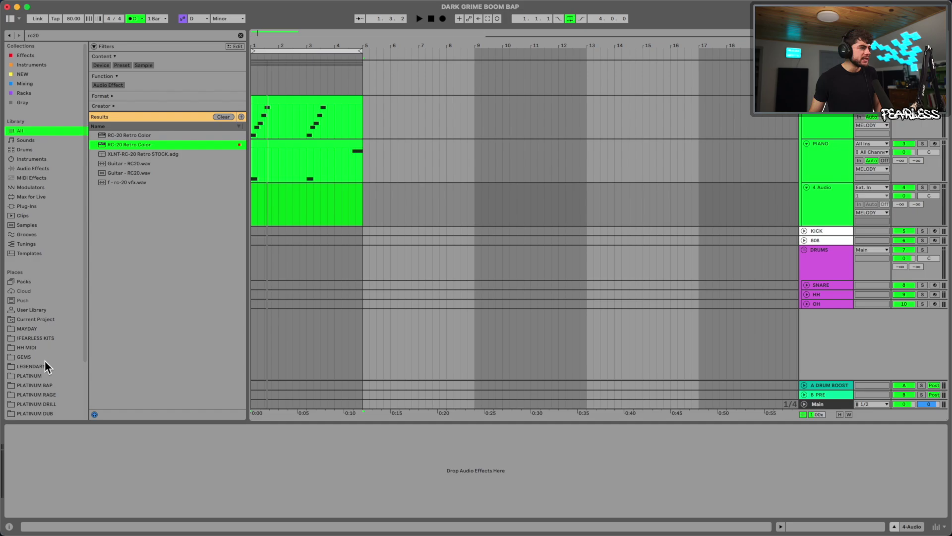
# Audition noise textures in the PLATINUM folder and place Sizzle.wav at bar 1 of the noise track, over the Vinyl Crackle 3 clips.
pyautogui.click(38, 375)
pyautogui.click(241, 36)
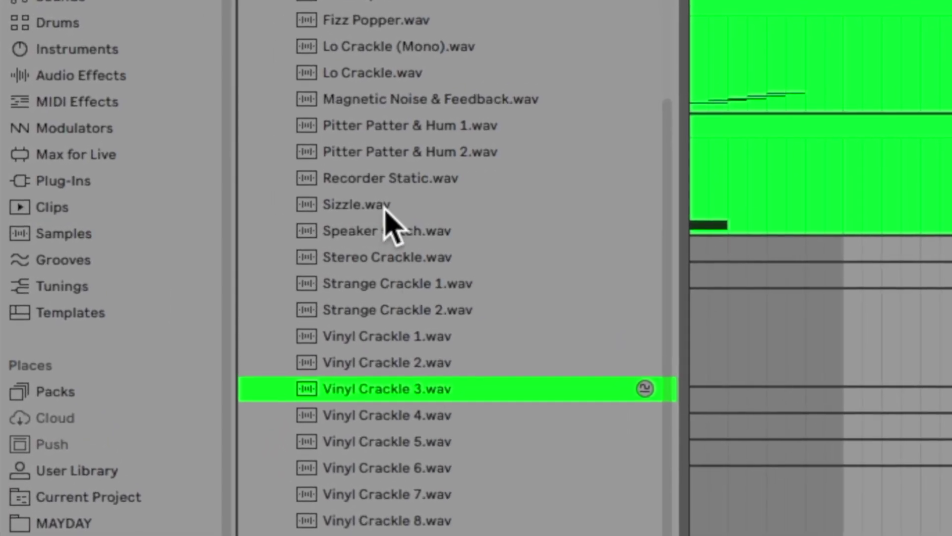
pyautogui.press('Up')
pyautogui.press('Up')
pyautogui.press('Up')
pyautogui.press('Up')
pyautogui.press('Up')
pyautogui.press('Up')
pyautogui.press('Up')
pyautogui.press('Up')
pyautogui.press('Down')
pyautogui.moveTo(360, 202); pyautogui.dragTo(702, 0)
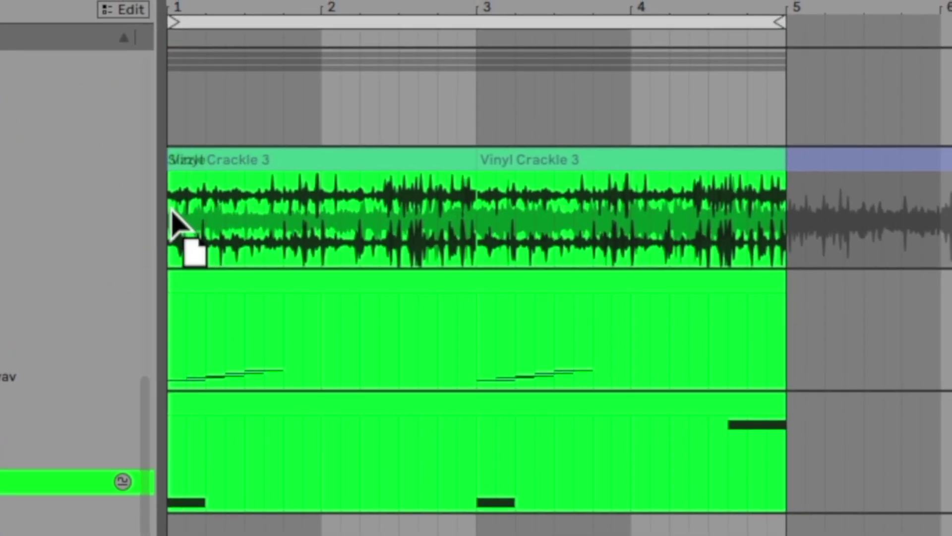
pyautogui.moveTo(173, 224); pyautogui.dragTo(174, 223)
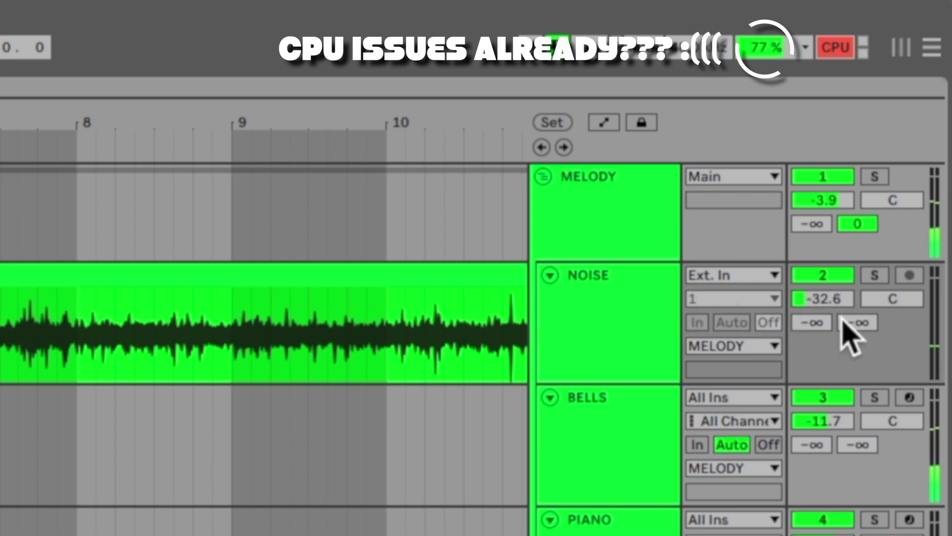
# Set the NOISE track's volume to -25.3 dB during playback.
pyautogui.moveTo(823, 299); pyautogui.dragTo(823, 278)
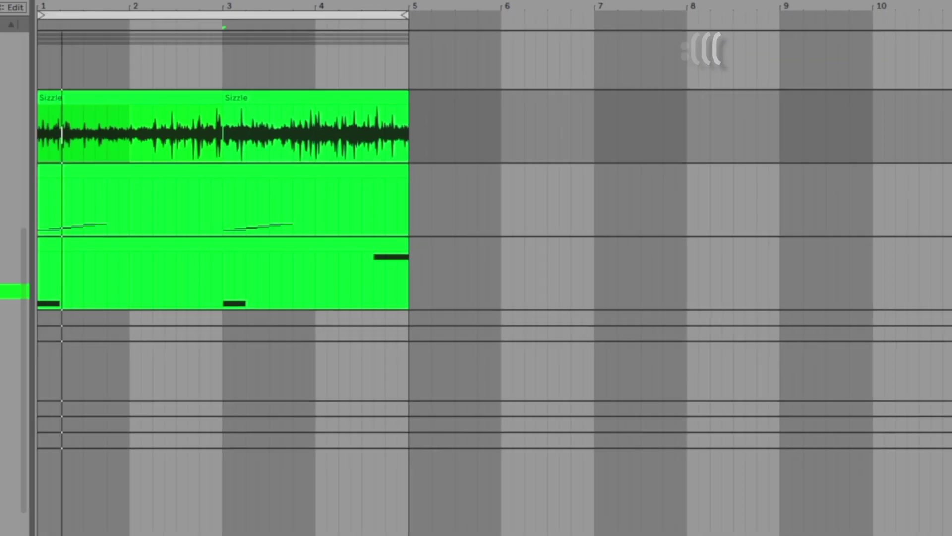
pyautogui.moveTo(904, 108)
pyautogui.mouseDown()
pyautogui.moveTo(904, 126)
pyautogui.moveTo(905, 110)
pyautogui.mouseUp()
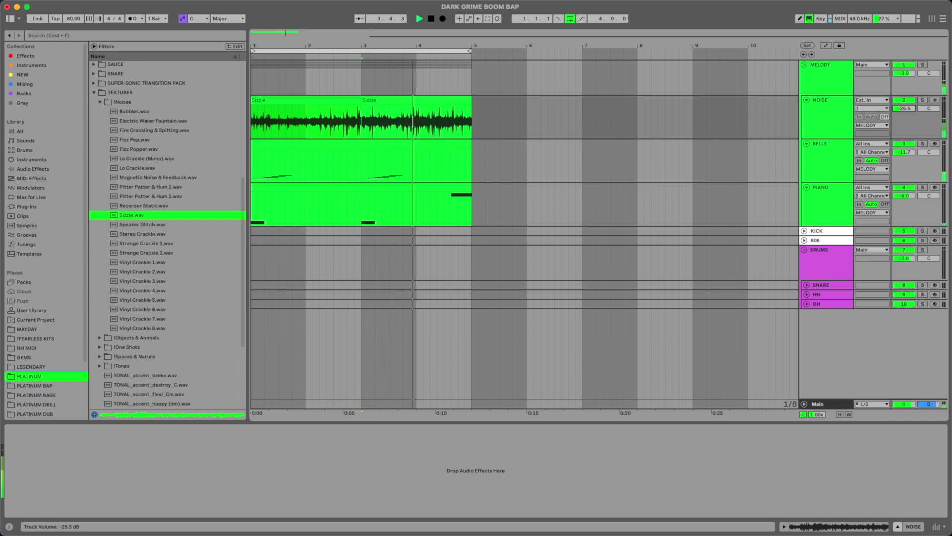
pyautogui.moveTo(907, 108); pyautogui.dragTo(907, 108)
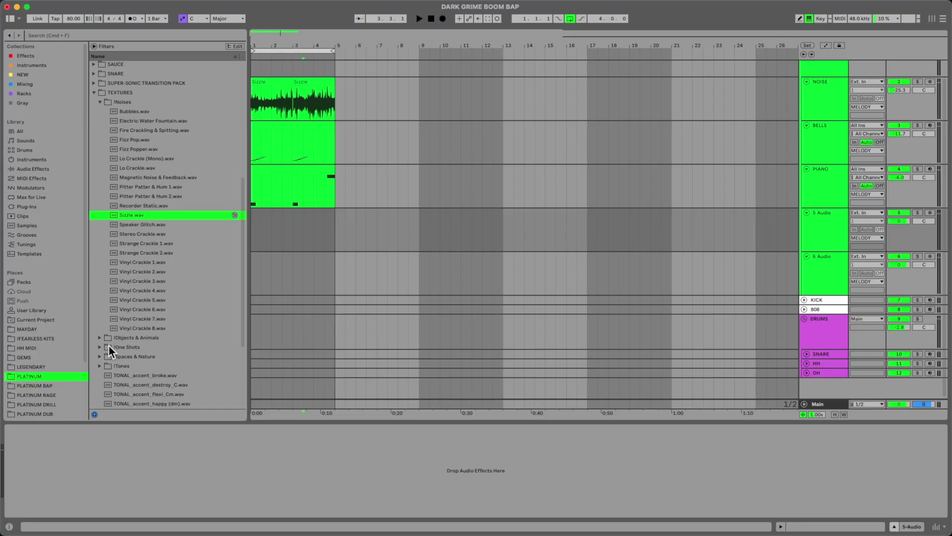
# Search the library for SAX and audition several of the saxophone samples.
pyautogui.write('SACX')
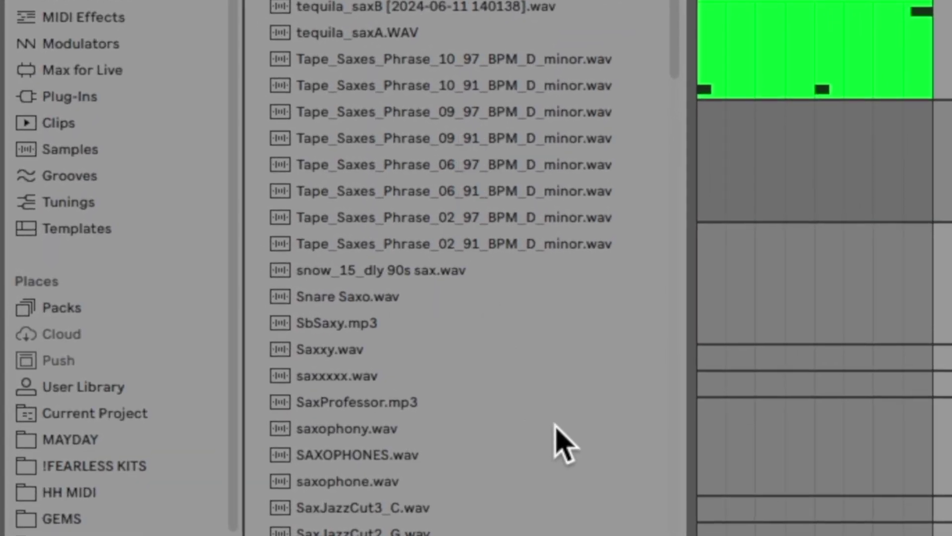
pyautogui.click(533, 429)
pyautogui.click(496, 402)
pyautogui.click(404, 375)
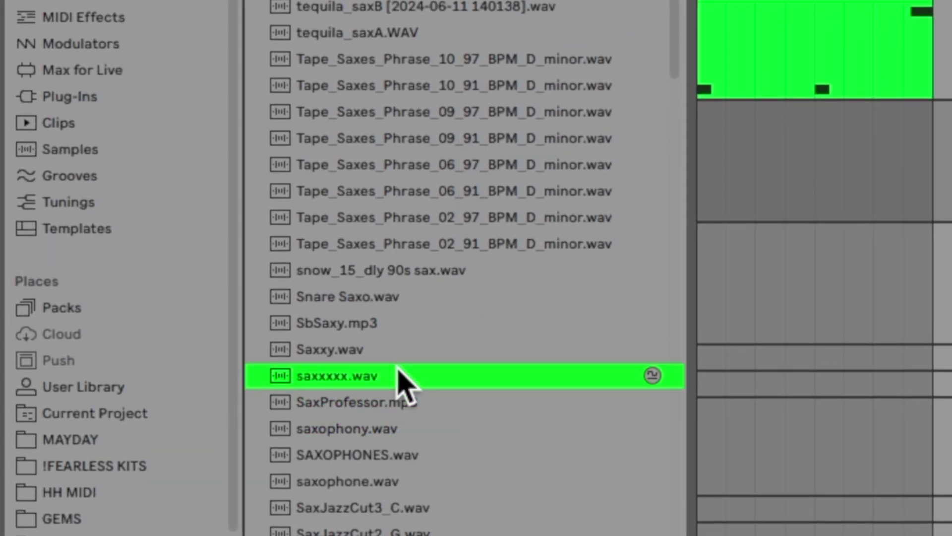
pyautogui.click(376, 348)
pyautogui.click(362, 320)
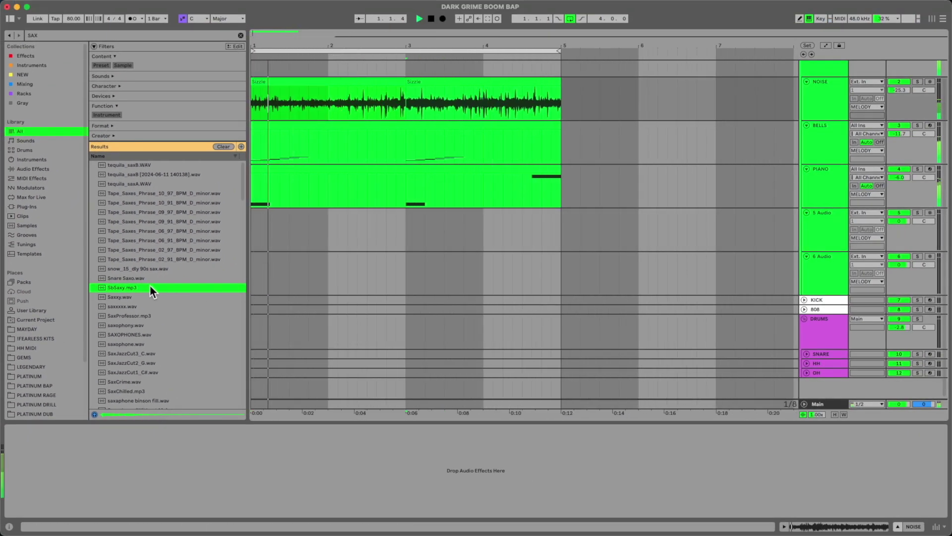
pyautogui.click(147, 297)
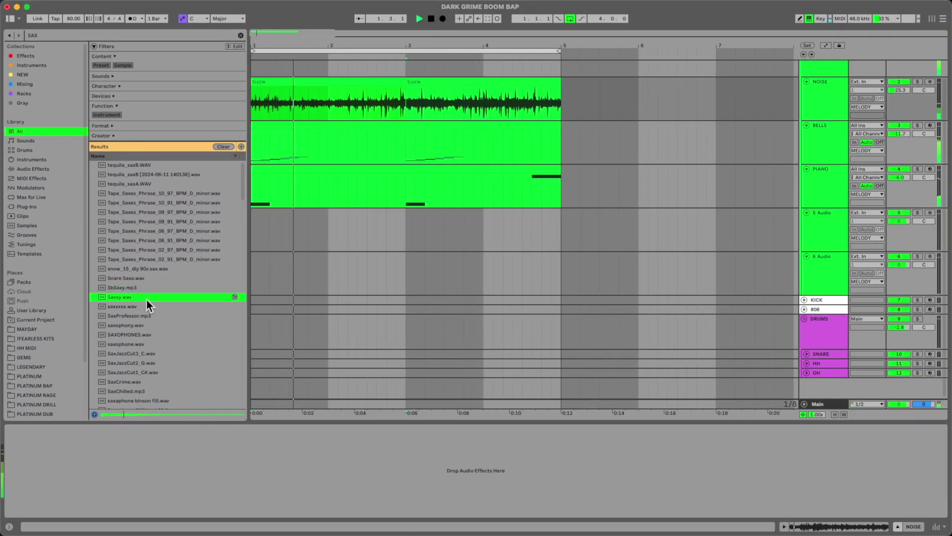
# Place SAXOPHONES.wav at bar 1 of the empty audio track below PIANO and play it with the loop.
pyautogui.click(150, 333)
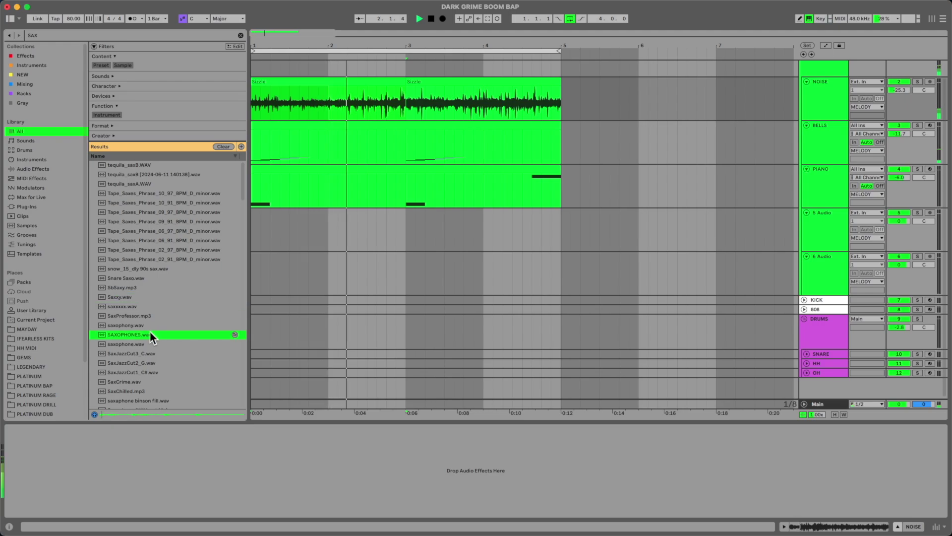
pyautogui.moveTo(149, 333); pyautogui.dragTo(254, 222)
pyautogui.press('space')
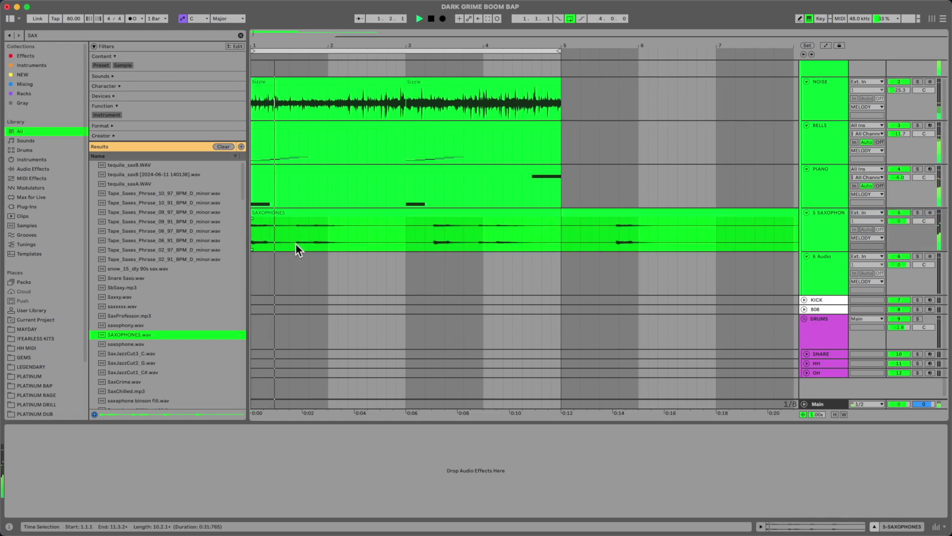
pyautogui.click(294, 228)
pyautogui.press('space')
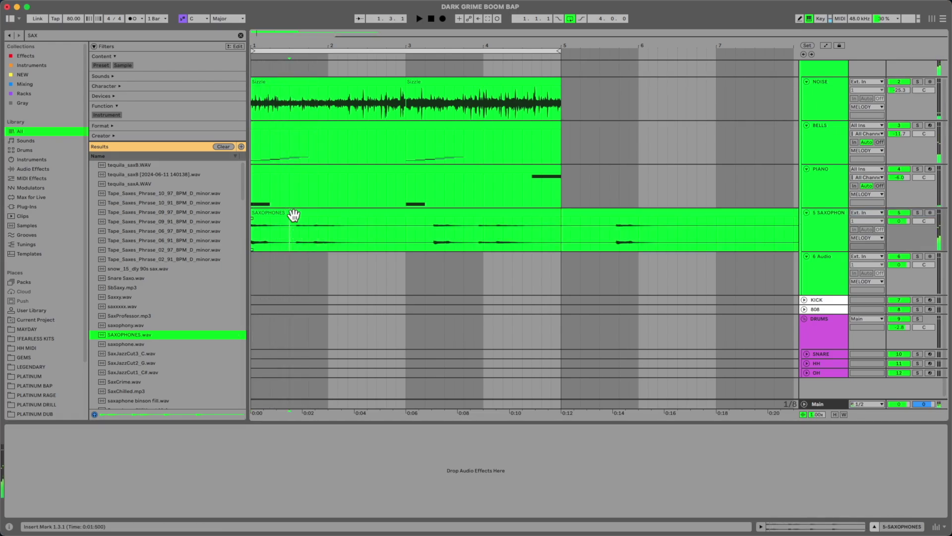
# Split the SAXOPHONES clip between 1.3.2 and 1.3.3, before its second phrase, and delete the remainder.
pyautogui.moveTo(268, 43); pyautogui.dragTo(435, 212)
pyautogui.click(416, 233)
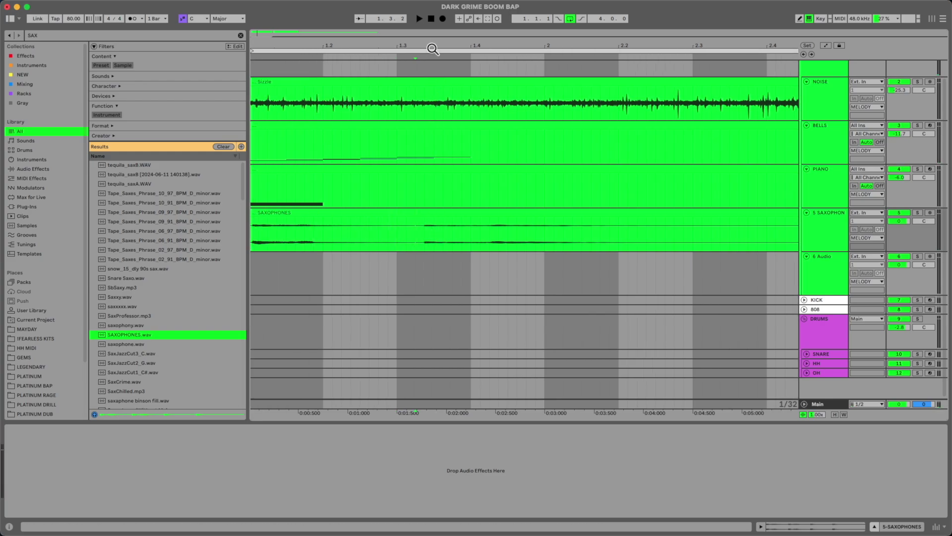
pyautogui.moveTo(431, 49); pyautogui.dragTo(439, 227)
pyautogui.press('super+e')
pyautogui.click(442, 214)
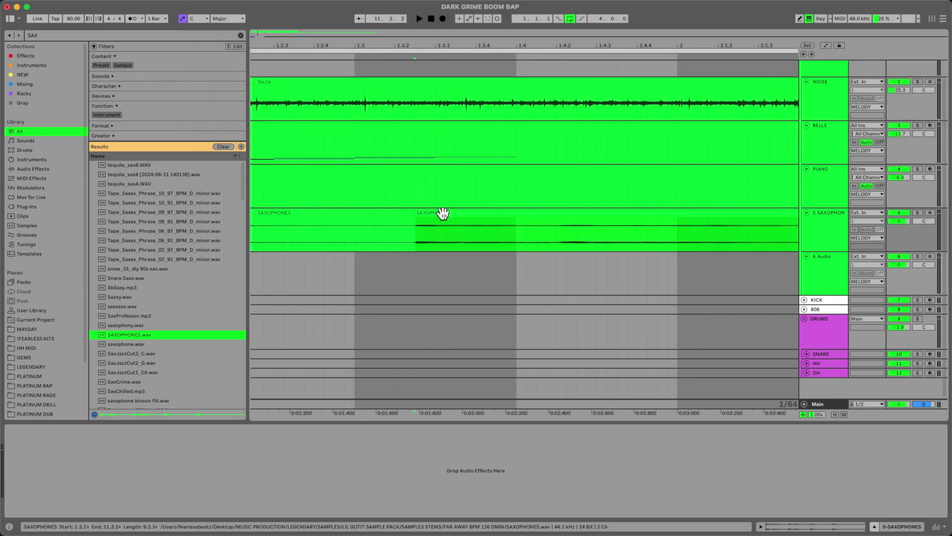
pyautogui.press('Delete')
# Move the trimmed saxophone clip to beat 2.3 and play the loop from the start.
pyautogui.click(386, 214)
pyautogui.press('space')
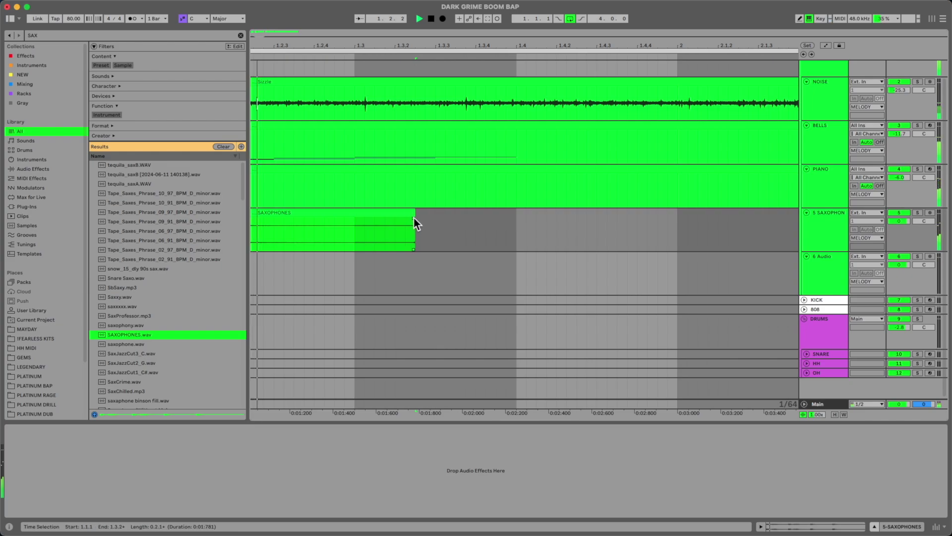
pyautogui.moveTo(414, 216); pyautogui.dragTo(411, 217)
pyautogui.moveTo(475, 43); pyautogui.dragTo(471, 10)
pyautogui.press('space')
pyautogui.moveTo(282, 212); pyautogui.dragTo(425, 219)
pyautogui.press('space')
pyautogui.press('space')
pyautogui.click(255, 217)
pyautogui.press('space')
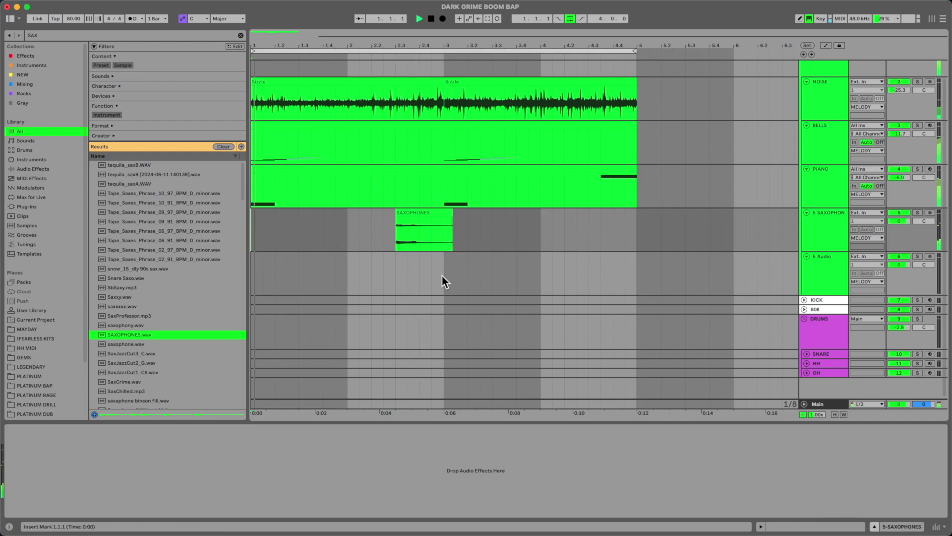
# Shift the saxophone clip to start at 2.3.3 and shorten its end to just past 3.1.2.
pyautogui.moveTo(367, 47); pyautogui.dragTo(348, 39)
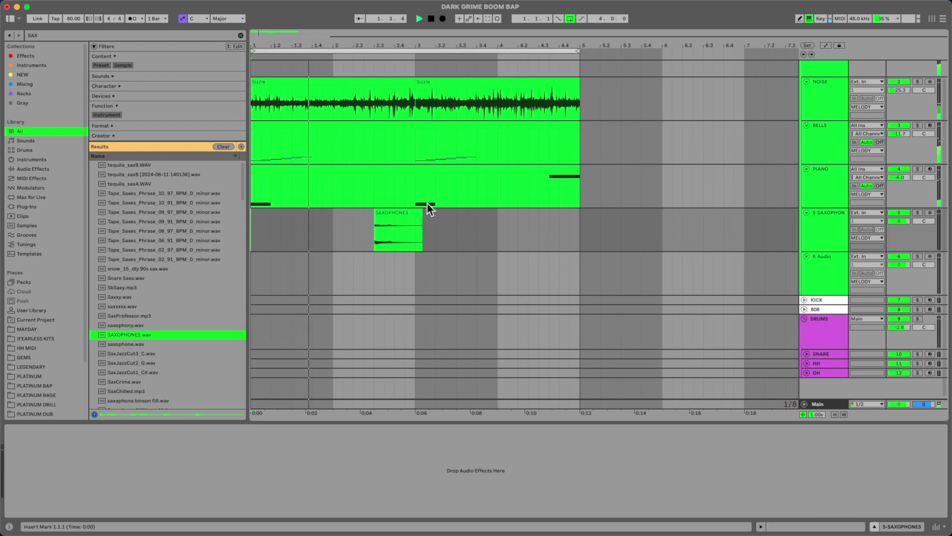
pyautogui.moveTo(395, 213); pyautogui.dragTo(406, 214)
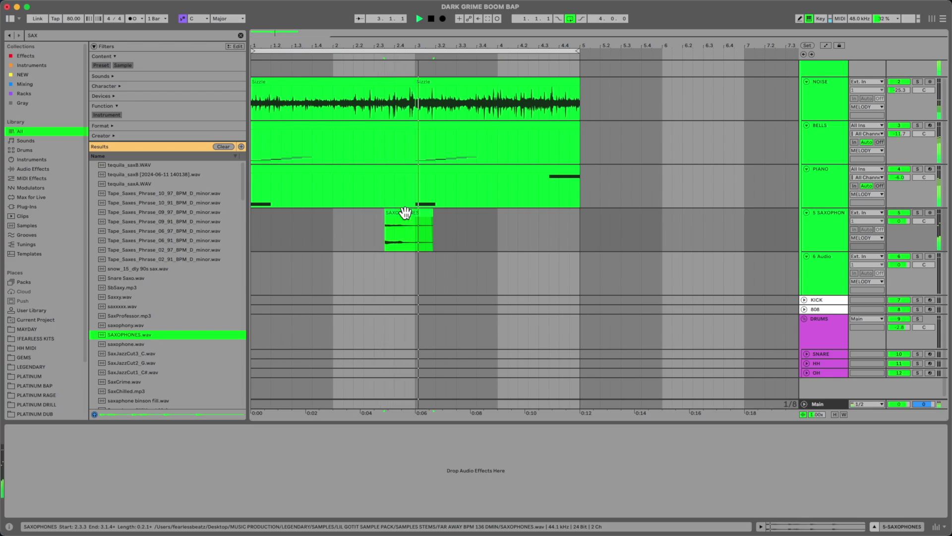
pyautogui.moveTo(429, 213); pyautogui.dragTo(422, 210)
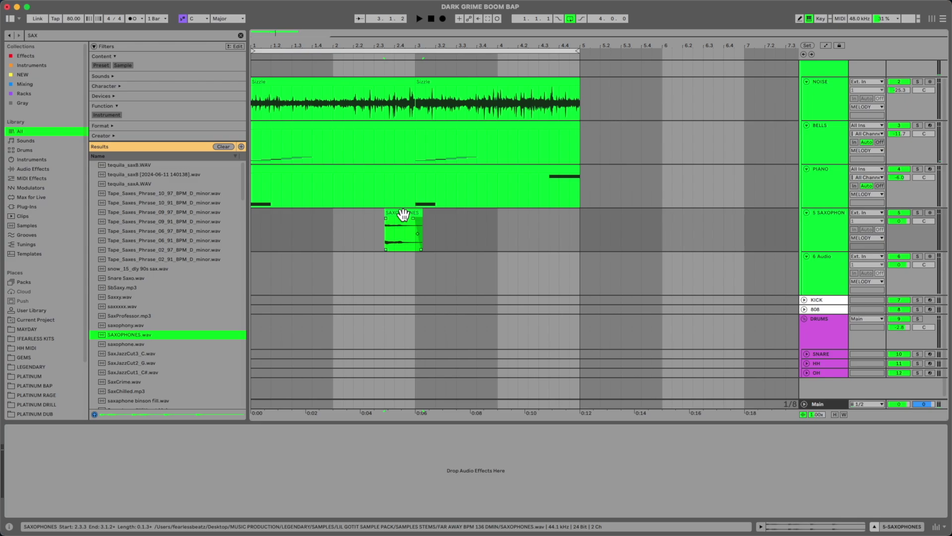
# Turn on Warp for the saxophone clip and transpose it down to -5 semitones, auditioning the pitches along the way.
pyautogui.doubleClick(403, 215)
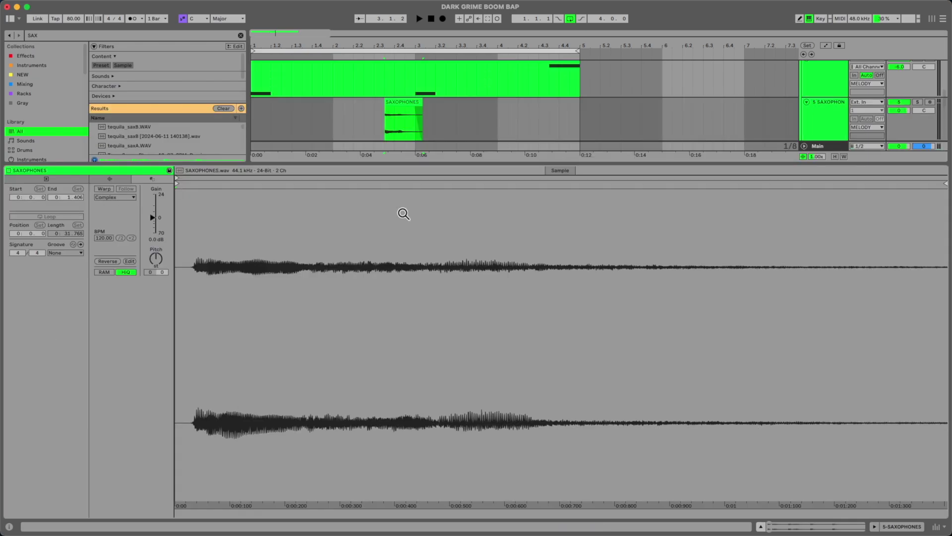
pyautogui.click(105, 189)
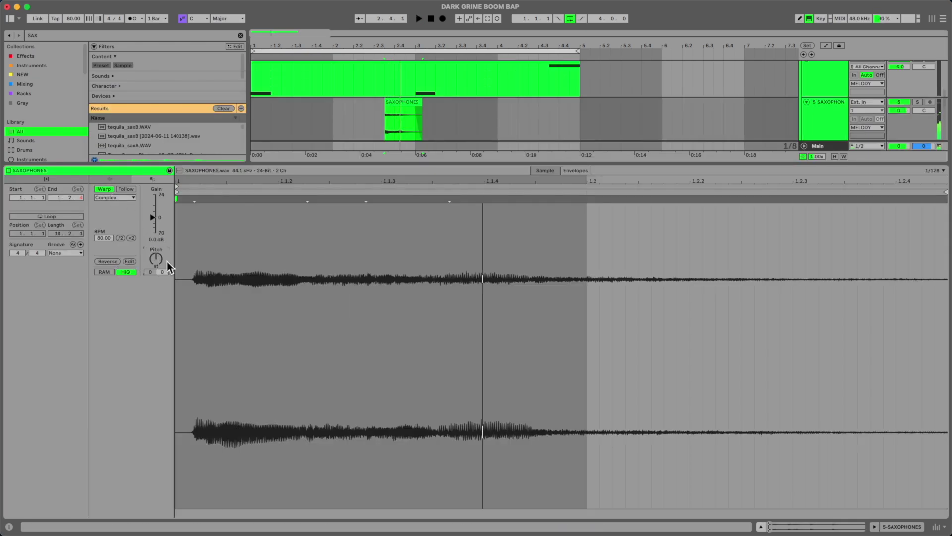
pyautogui.press('Down')
pyautogui.press('space')
pyautogui.press('space')
pyautogui.press('Down')
pyautogui.press('space')
pyautogui.press('Down')
pyautogui.press('space')
pyautogui.press('space')
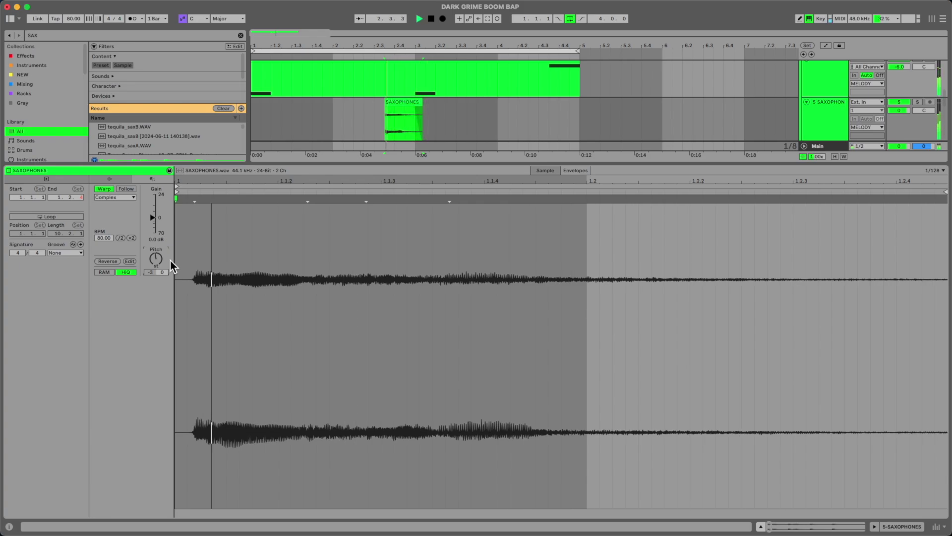
# Raise the saxophone clip's transposition to -2 semitones and play it against the melody.
pyautogui.press('Up')
pyautogui.press('space')
pyautogui.press('space')
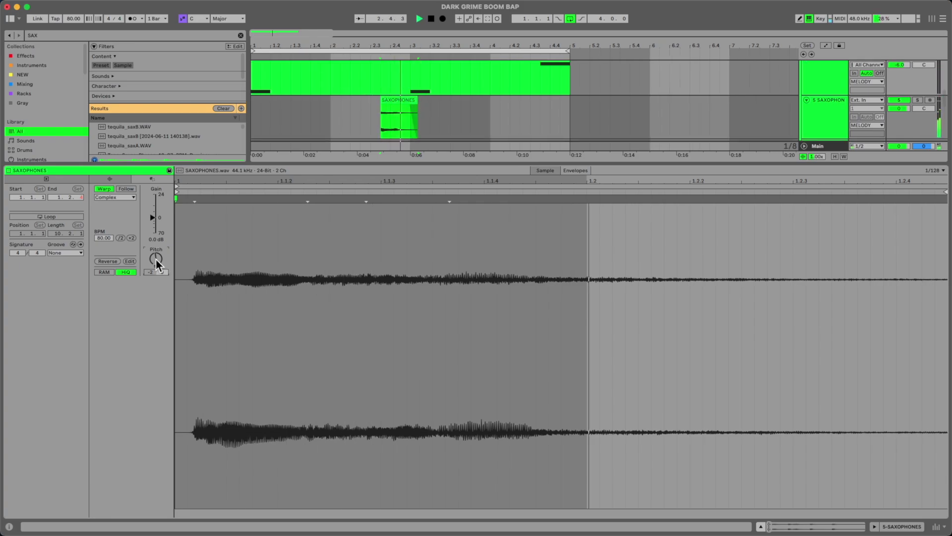
# Copy the saxophone clip to 4.3.3 on the same track and transpose the copy to +10 semitones, then audition it.
pyautogui.doubleClick(432, 20)
pyautogui.click(888, 528)
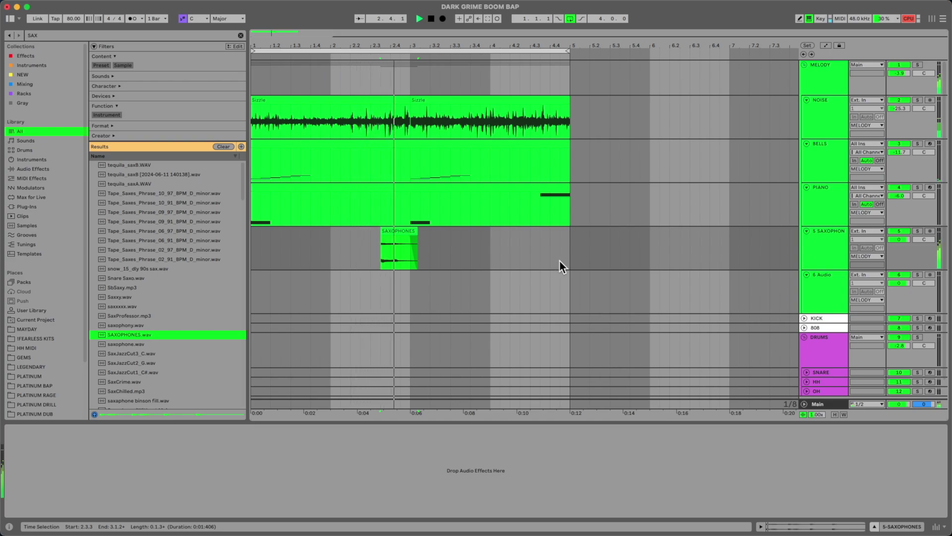
pyautogui.moveTo(394, 227); pyautogui.dragTo(555, 230)
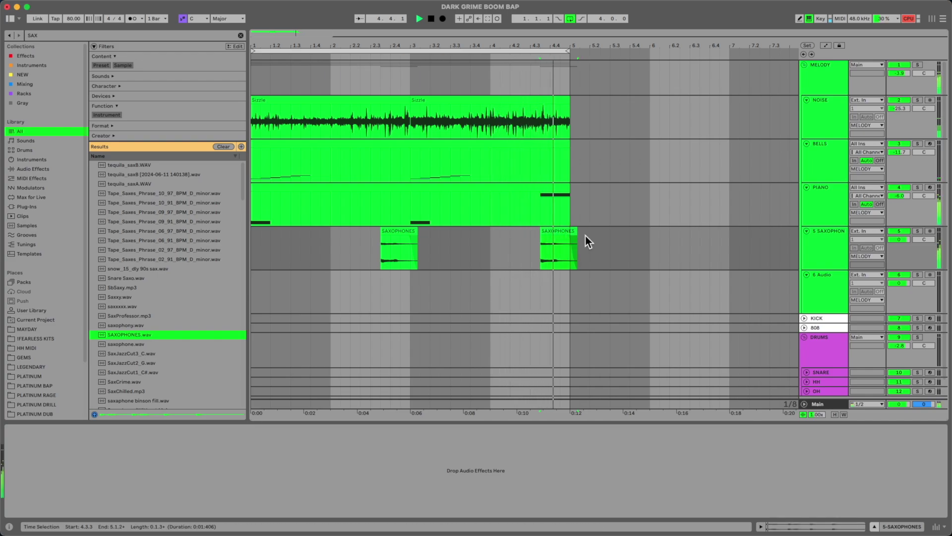
pyautogui.doubleClick(548, 236)
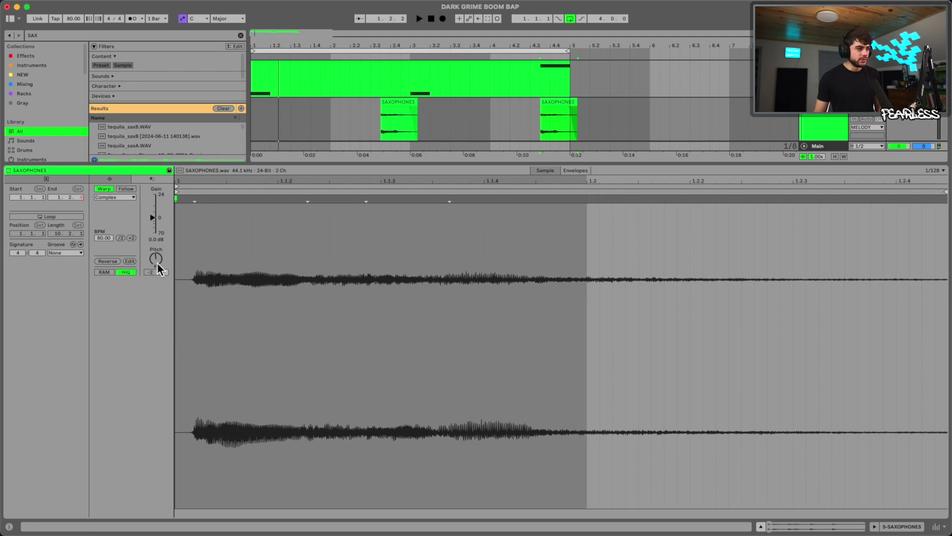
pyautogui.hotkey('shift', 'Up')
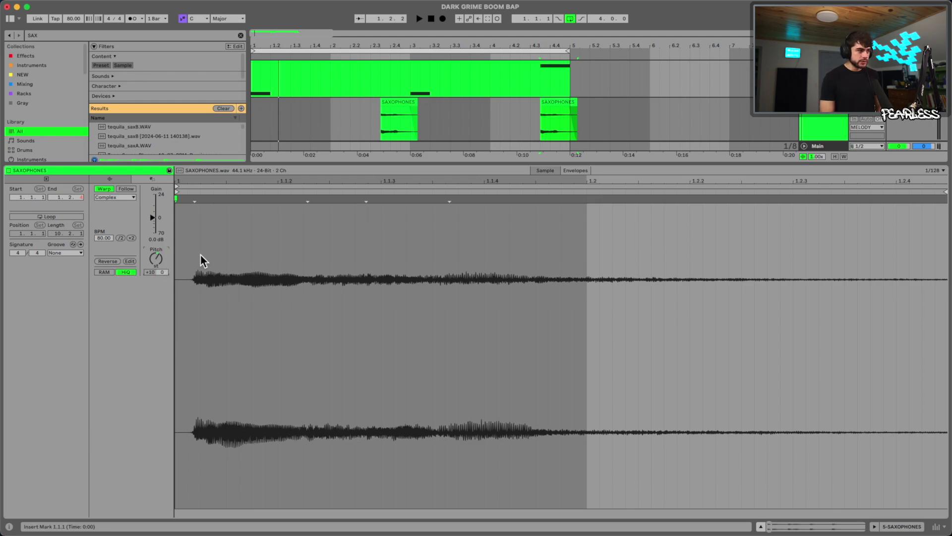
pyautogui.press('space')
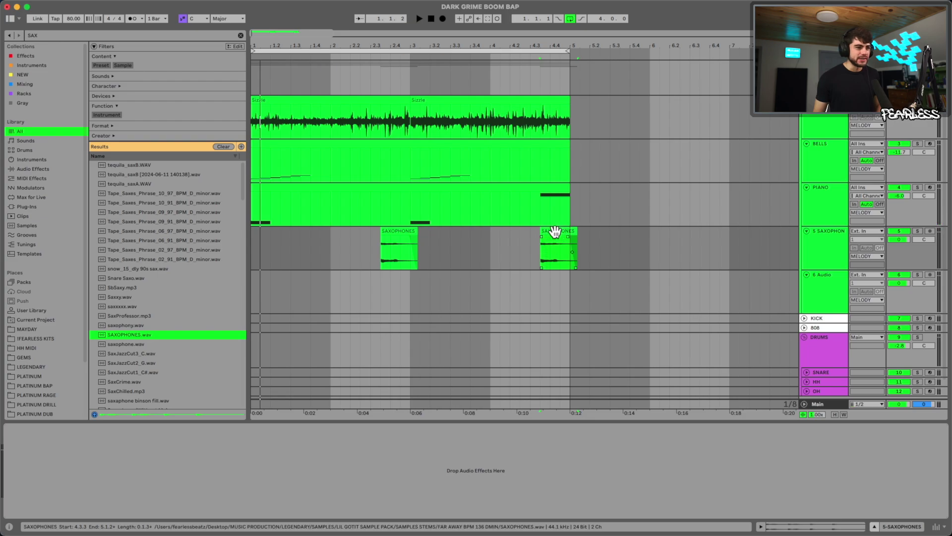
# Move the second saxophone clip down to the empty audio track and lower that track's volume to about -5.8 dB.
pyautogui.moveTo(552, 230); pyautogui.dragTo(552, 279)
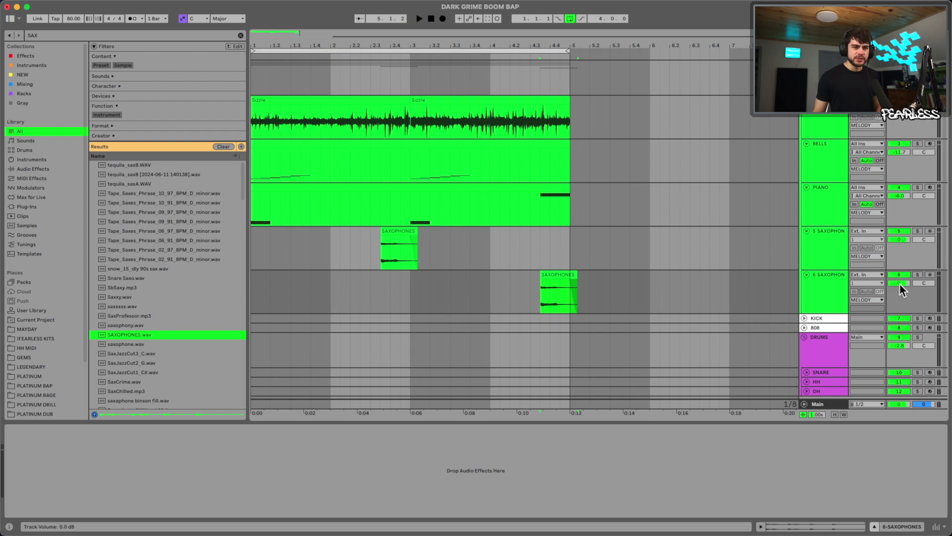
pyautogui.press('space')
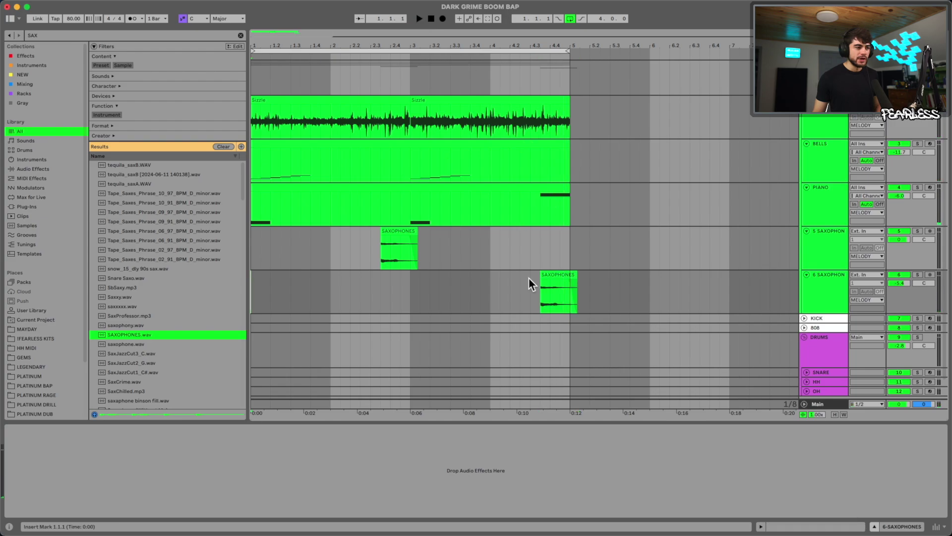
pyautogui.click(403, 290)
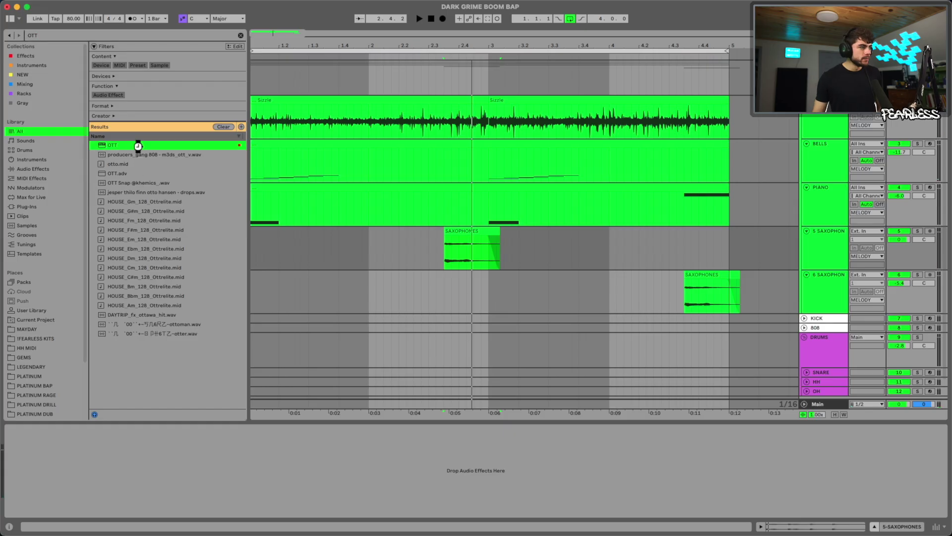
# Load the OTT.adv preset on the first saxophone track and audition the clip with it.
pyautogui.doubleClick(142, 172)
pyautogui.press('space')
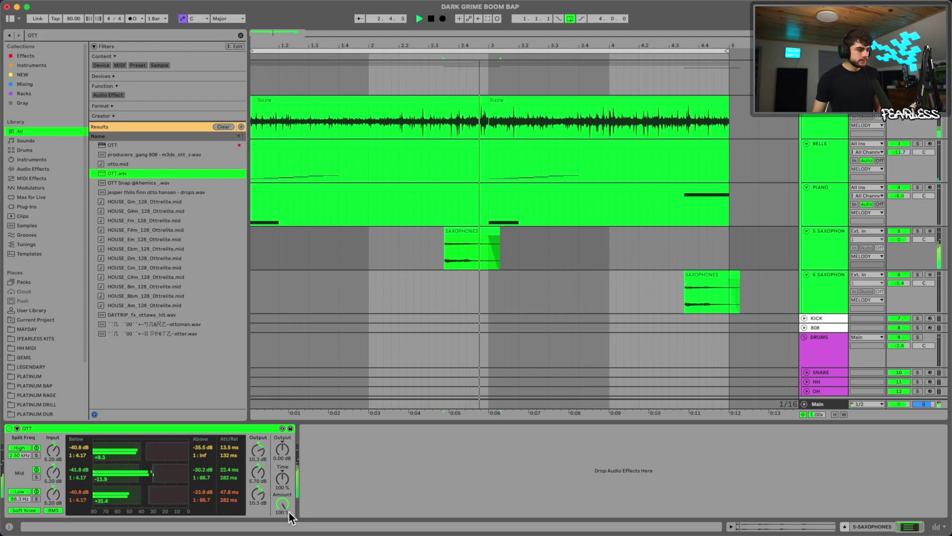
pyautogui.press('space')
# Duplicate the OTT device and reduce the copy's Amount to 18% while replaying the saxophone.
pyautogui.click(248, 428)
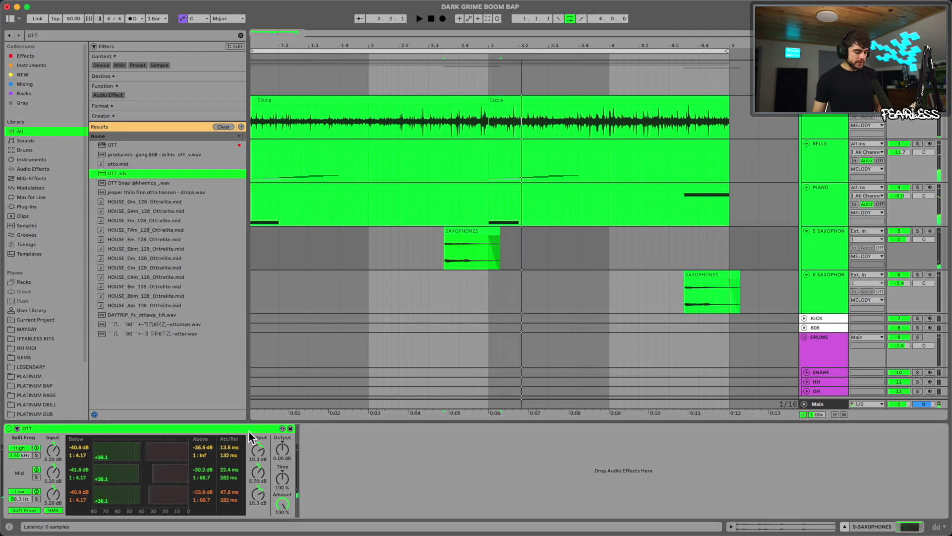
pyautogui.press('super+d')
pyautogui.press('space')
pyautogui.moveTo(577, 505)
pyautogui.mouseDown()
pyautogui.moveTo(578, 533)
pyautogui.moveTo(578, 510)
pyautogui.mouseUp()
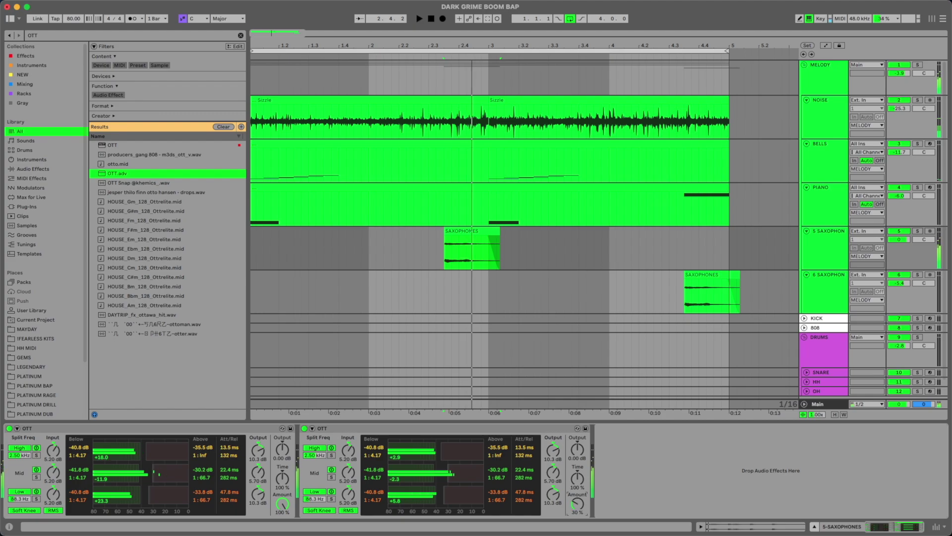
pyautogui.press('space')
pyautogui.press('space')
pyautogui.press('space')
pyautogui.press('space')
pyautogui.press('space')
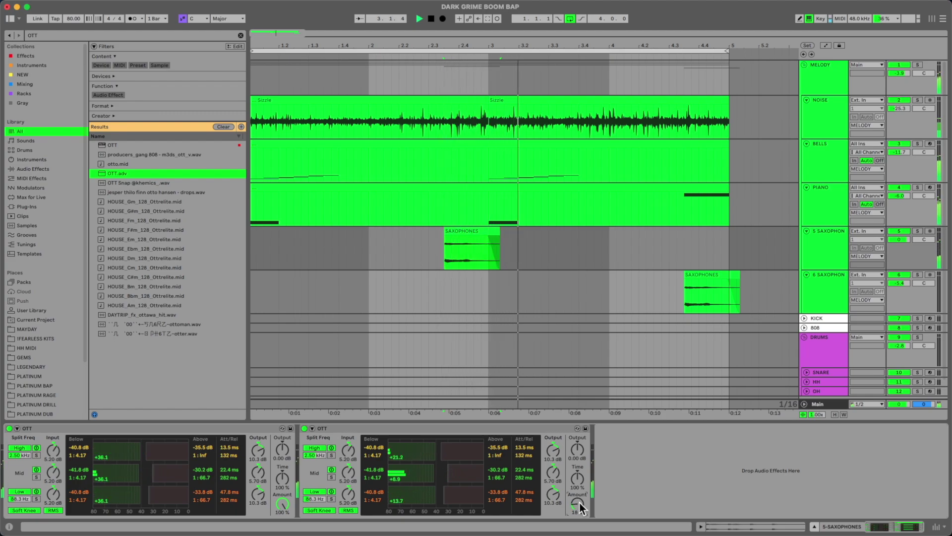
pyautogui.press('space')
pyautogui.press('space')
# Raise the Time of both OTT devices to 1000%, listening to the saxophone between the changes.
pyautogui.moveTo(581, 486); pyautogui.dragTo(585, 456)
pyautogui.press('space')
pyautogui.press('space')
pyautogui.moveTo(285, 480); pyautogui.dragTo(285, 461)
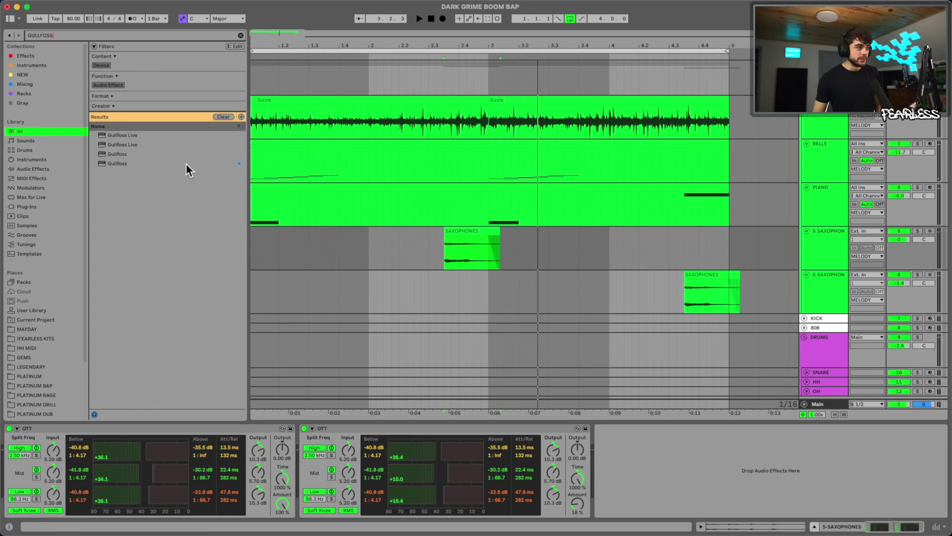
# Add Gullfoss after the OTT devices on the first saxophone track and set Tame to 33%.
pyautogui.moveTo(174, 164); pyautogui.dragTo(257, 235)
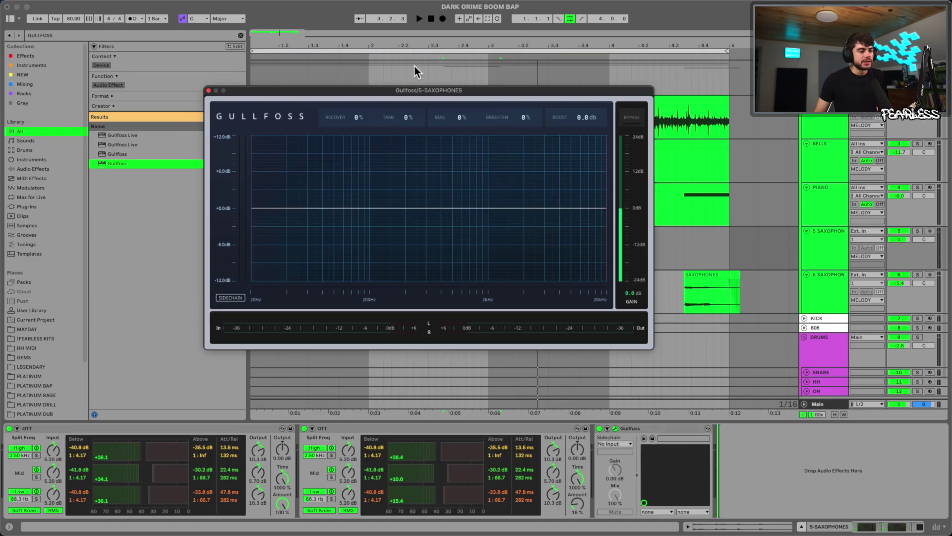
pyautogui.moveTo(441, 90); pyautogui.dragTo(410, 103)
pyautogui.press('space')
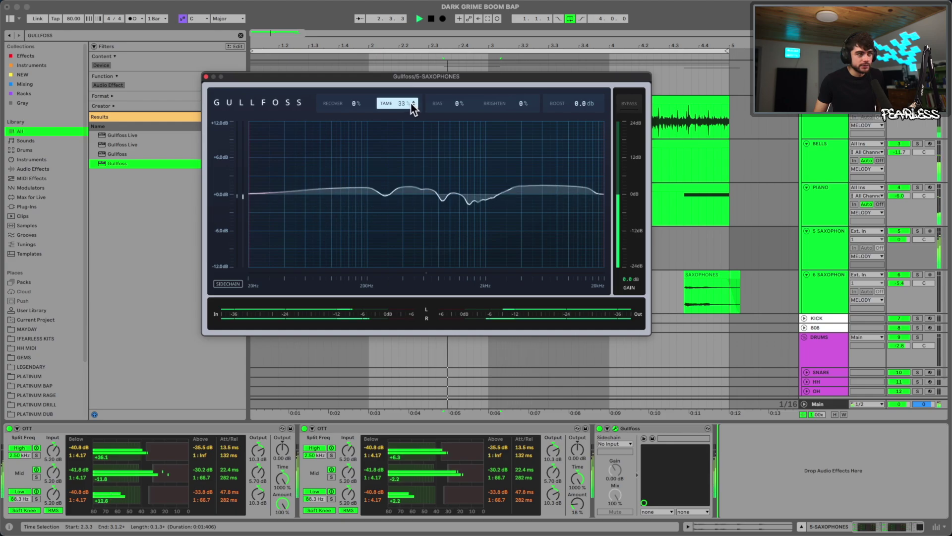
# Compare the saxophone with Gullfoss bypassed and active, and close the plug-in window.
pyautogui.click(601, 428)
pyautogui.click(600, 428)
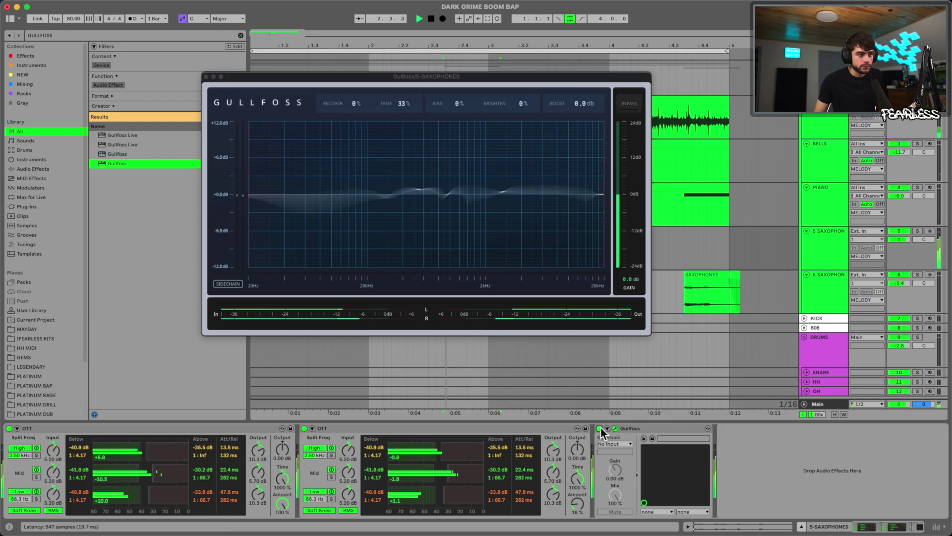
pyautogui.press('space')
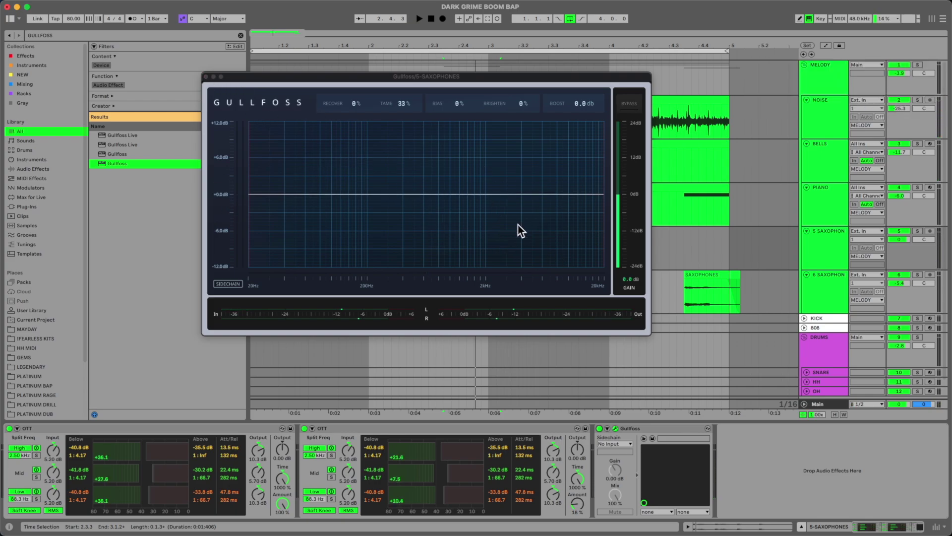
pyautogui.press('space')
pyautogui.click(206, 77)
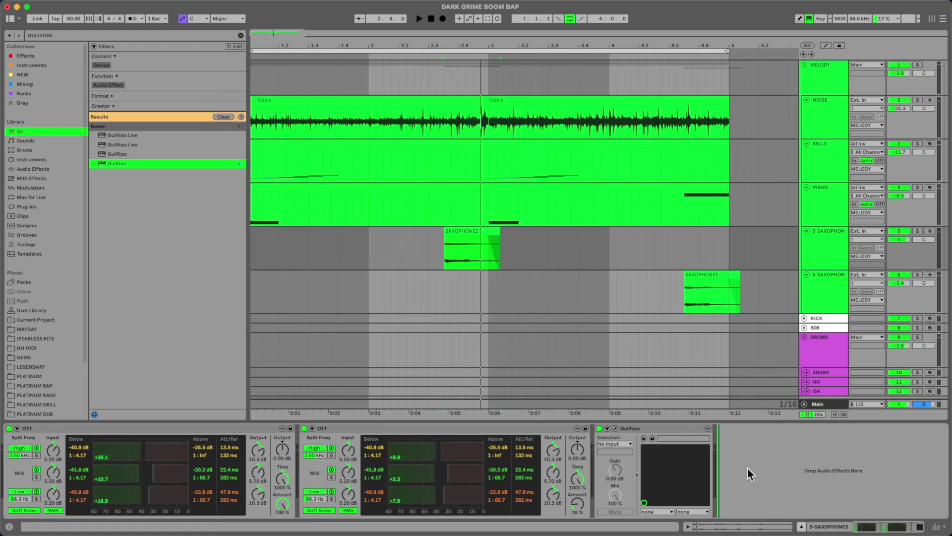
# Add a Replika delay after Gullfoss with dotted 1/8 timing, a fully wet mix and 40.5% feedback.
pyautogui.press('super+f')
pyautogui.write('REPLIKA')
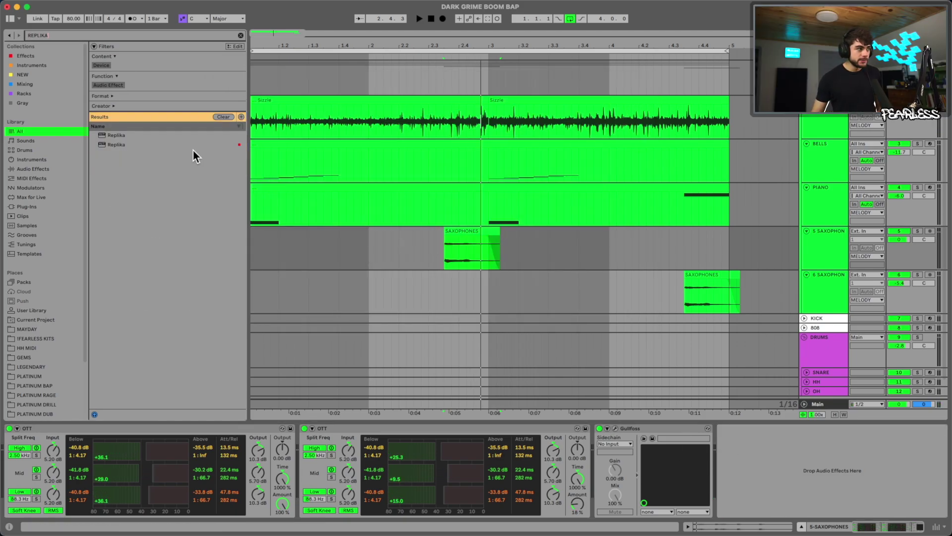
pyautogui.doubleClick(190, 145)
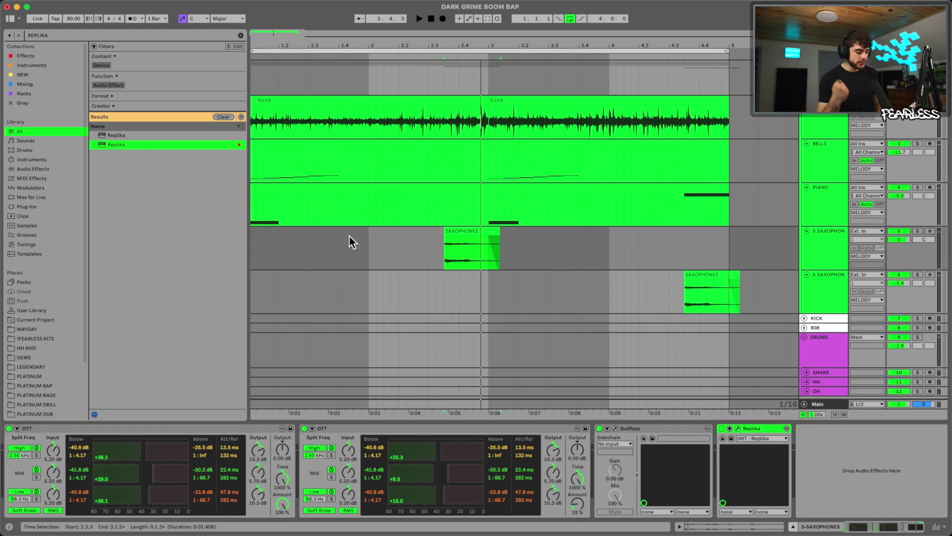
pyautogui.press('space')
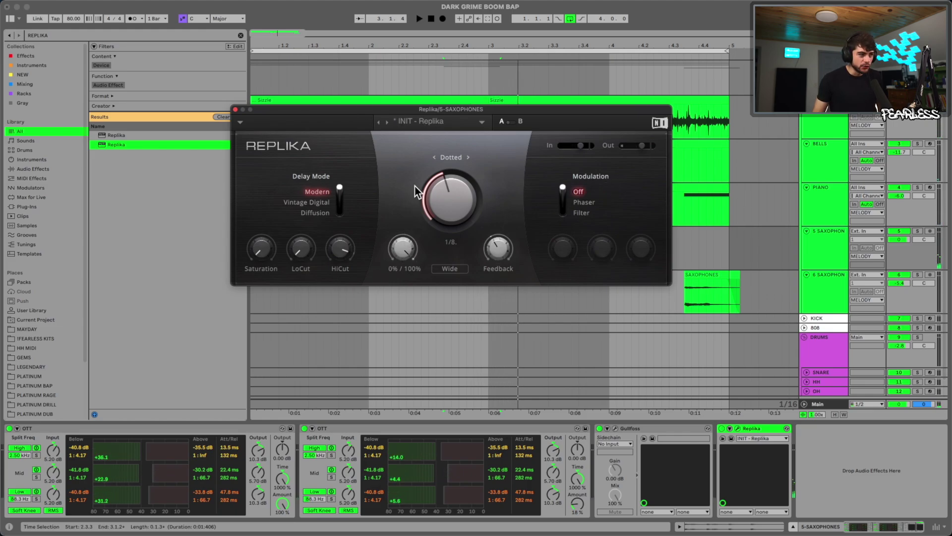
pyautogui.moveTo(499, 254); pyautogui.dragTo(499, 255)
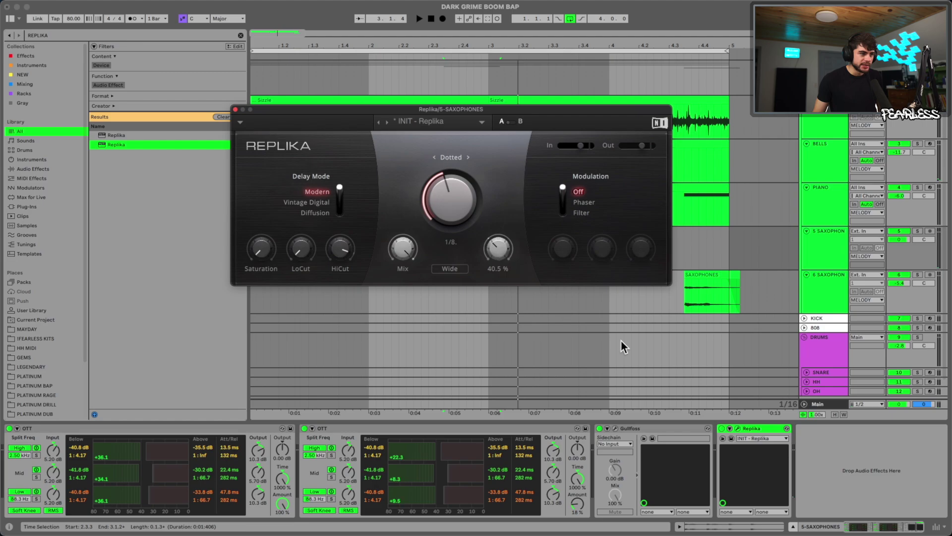
# Group Replika into an Audio Effect Rack and create an empty second chain beside it.
pyautogui.click(760, 431)
pyautogui.press('super+g')
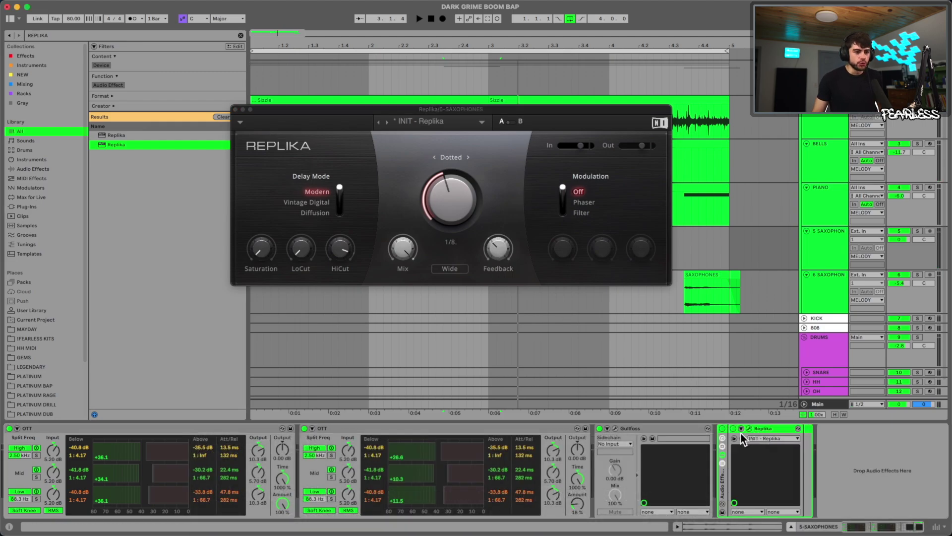
pyautogui.click(750, 428)
pyautogui.click(722, 463)
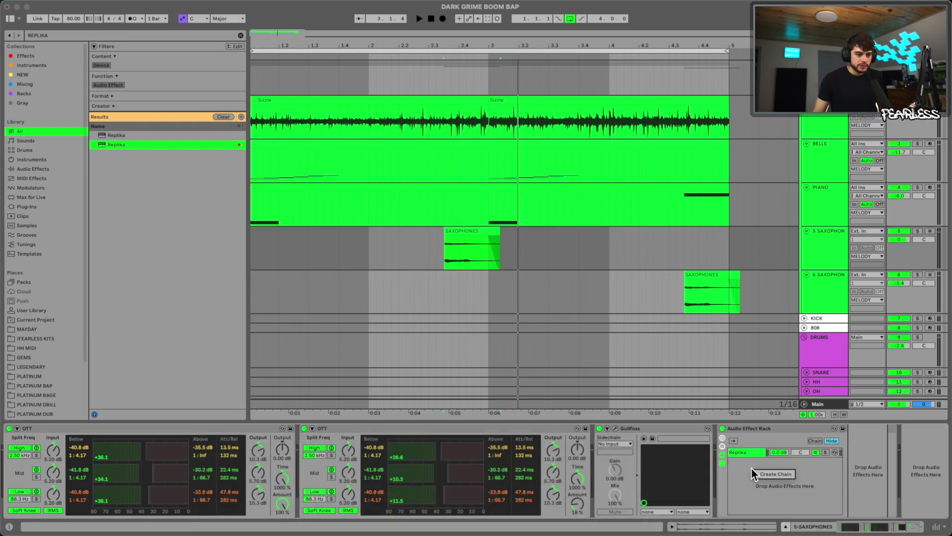
pyautogui.click(739, 451)
pyautogui.keyDown('shift'); pyautogui.click(752, 464); pyautogui.keyUp('shift')
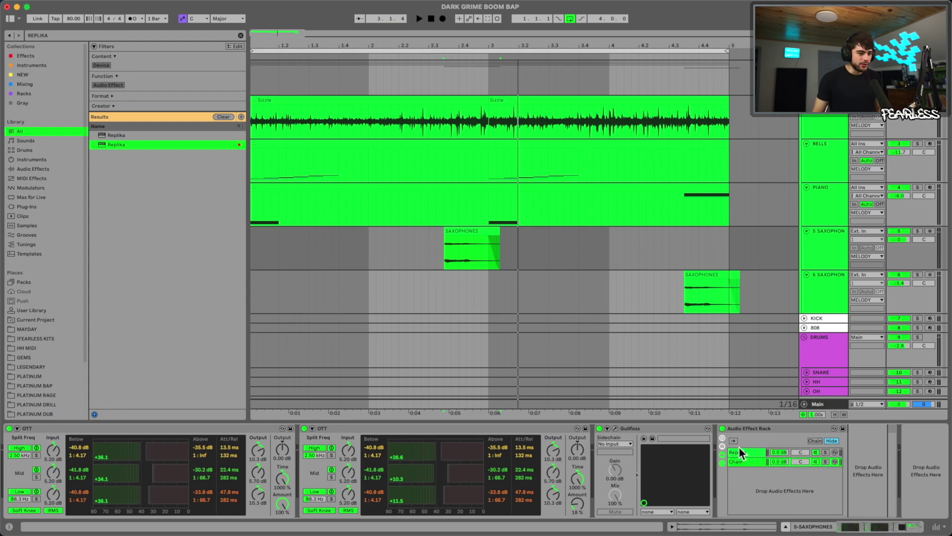
# Lower the Replika chain's volume to -10.2 dB in the rack while playing back the saxophone.
pyautogui.click(740, 451)
pyautogui.moveTo(884, 526); pyautogui.dragTo(913, 528)
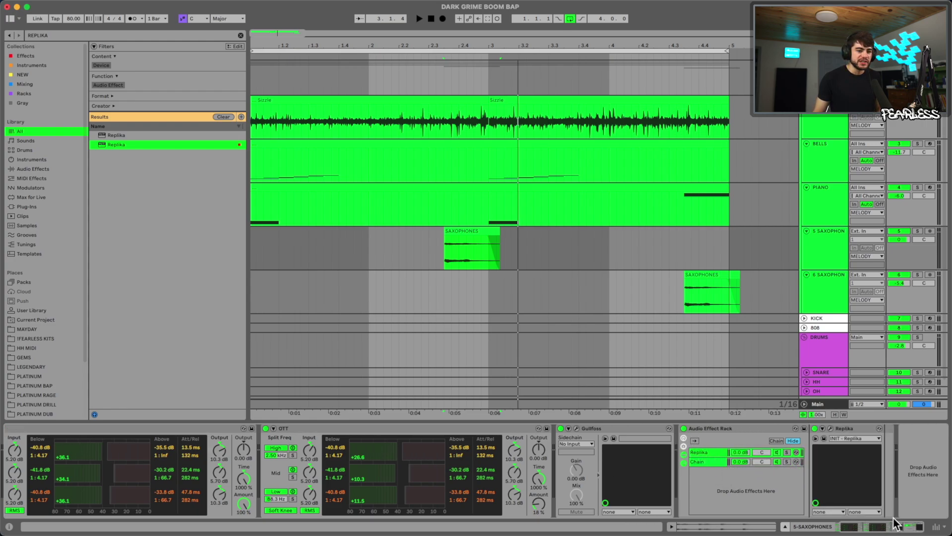
pyautogui.rightClick(716, 471)
pyautogui.click(706, 450)
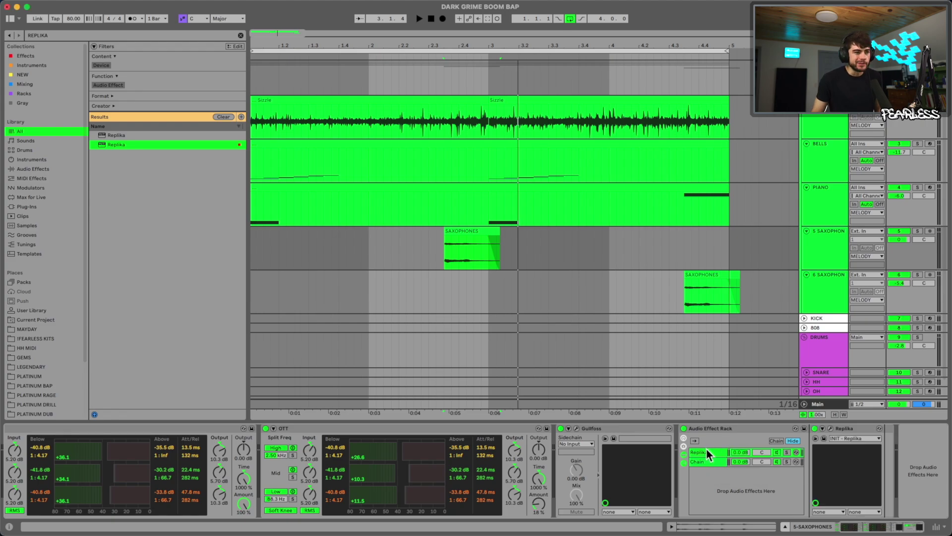
pyautogui.press('space')
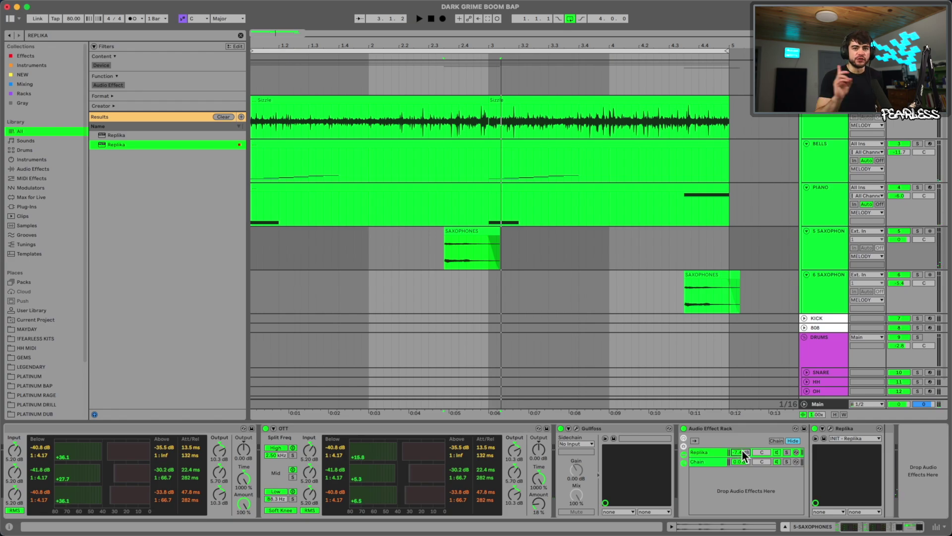
pyautogui.press('space')
pyautogui.moveTo(743, 452); pyautogui.dragTo(743, 463)
pyautogui.press('space')
pyautogui.press('space')
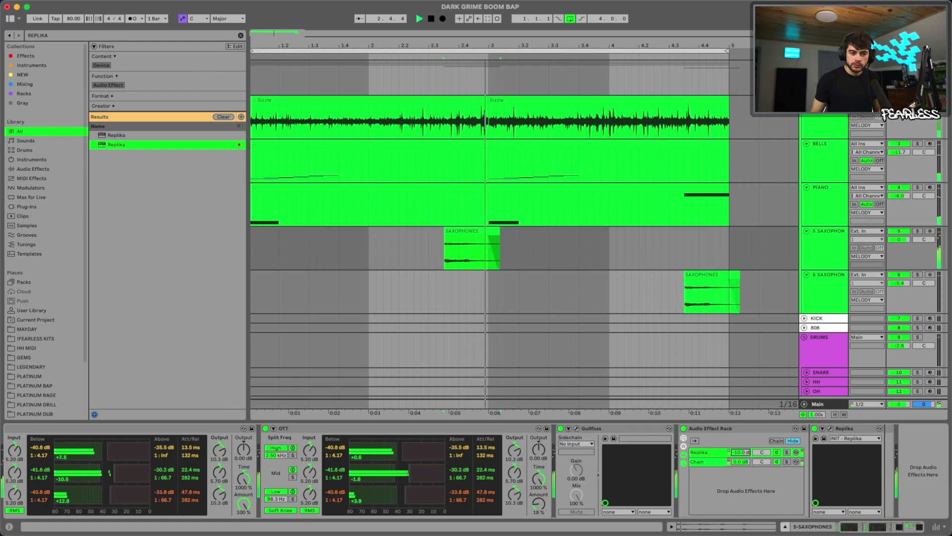
pyautogui.press('space')
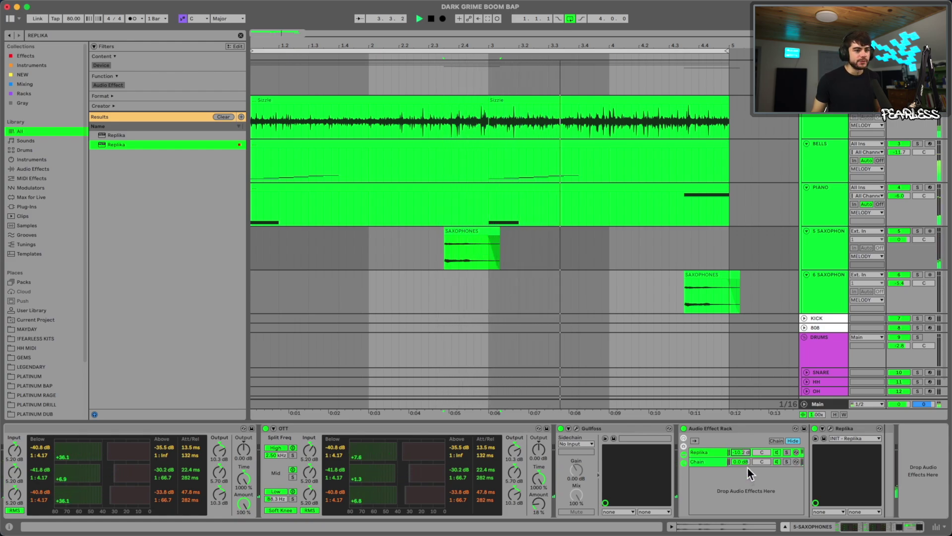
pyautogui.press('space')
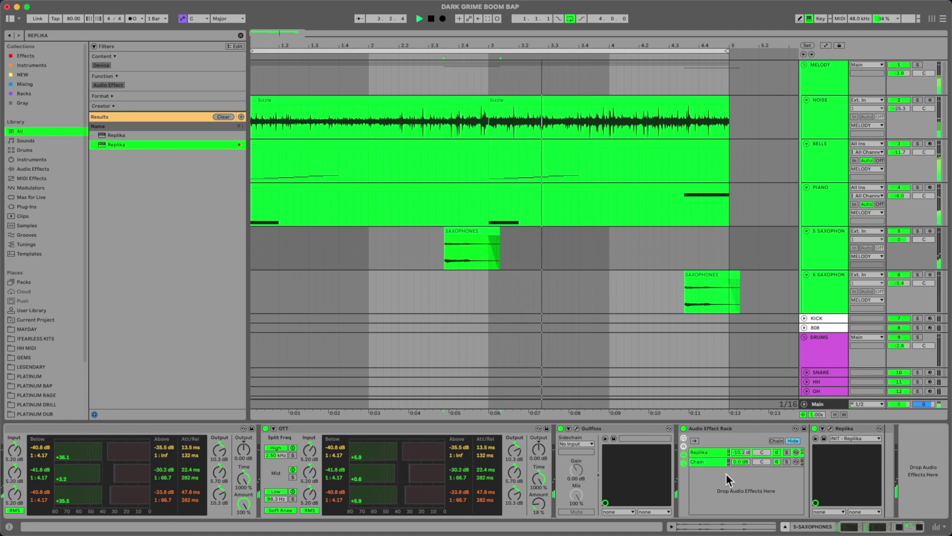
pyautogui.press('space')
# Add FabFilter Pro-Q 3 after the delay rack and apply a 30 dB/oct low cut at about 203 Hz.
pyautogui.click(710, 429)
pyautogui.hscroll(-1, 744, 428)
pyautogui.hscroll(1, 779, 428)
pyautogui.press('super+f')
pyautogui.write('FAB FILTER')
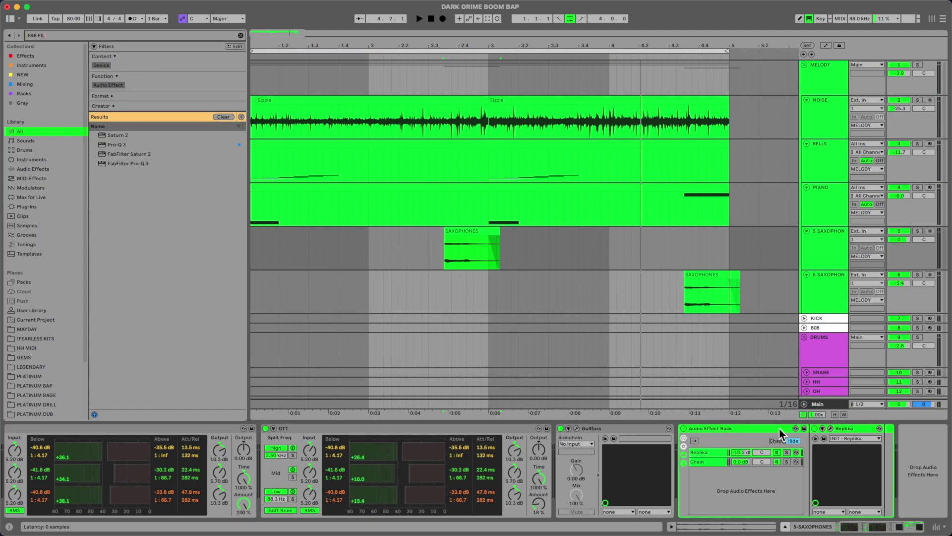
pyautogui.doubleClick(142, 163)
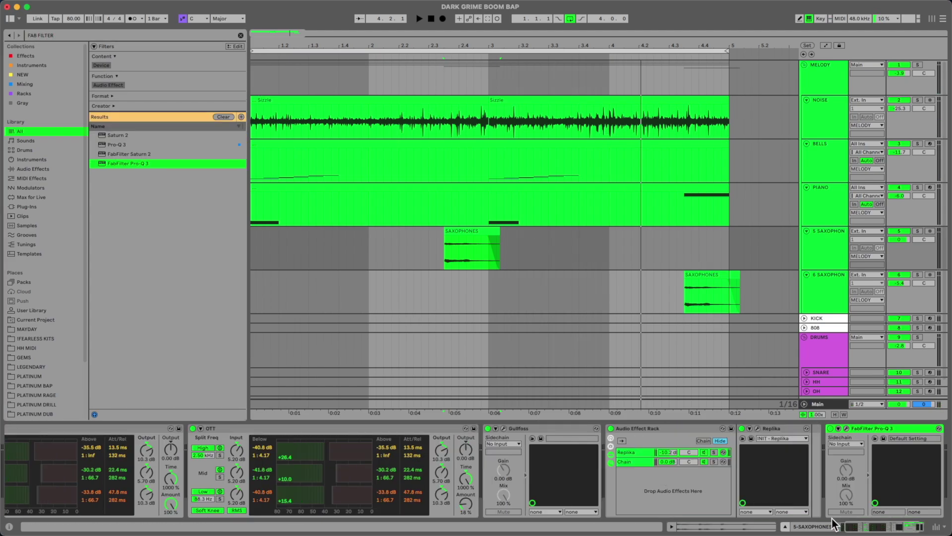
pyautogui.moveTo(261, 126); pyautogui.dragTo(388, 126)
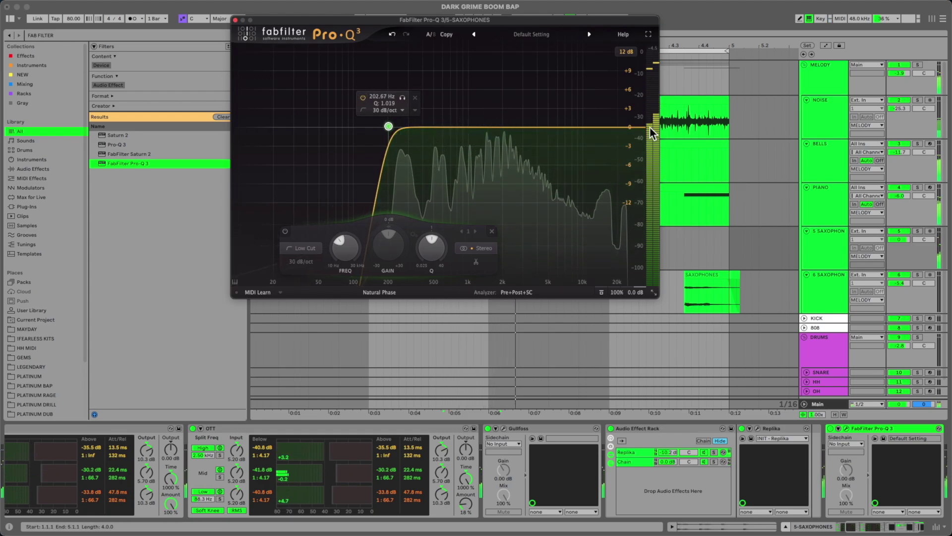
pyautogui.click(235, 20)
# Copy the GMaudio Ducker from the 808 track onto the empty MELODY group.
pyautogui.hscroll(2, 890, 496)
pyautogui.click(828, 275)
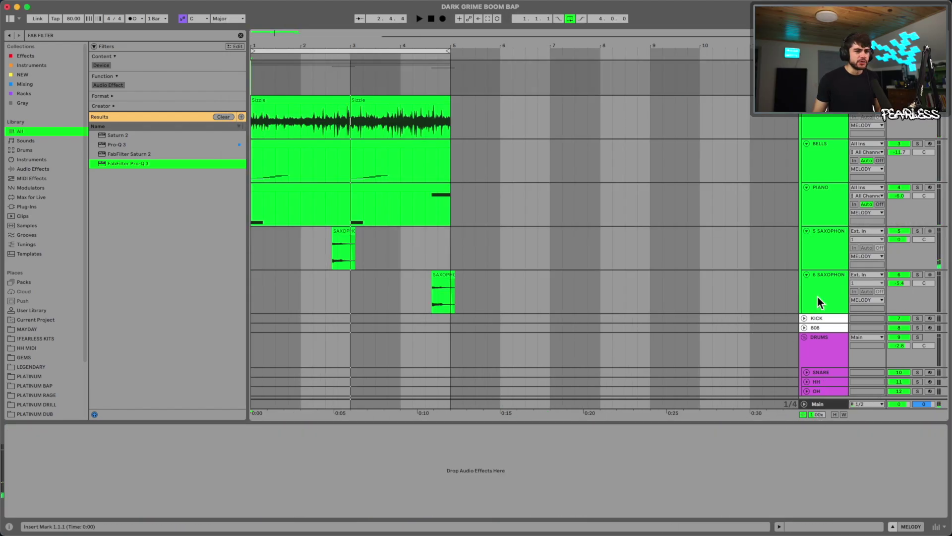
pyautogui.click(816, 327)
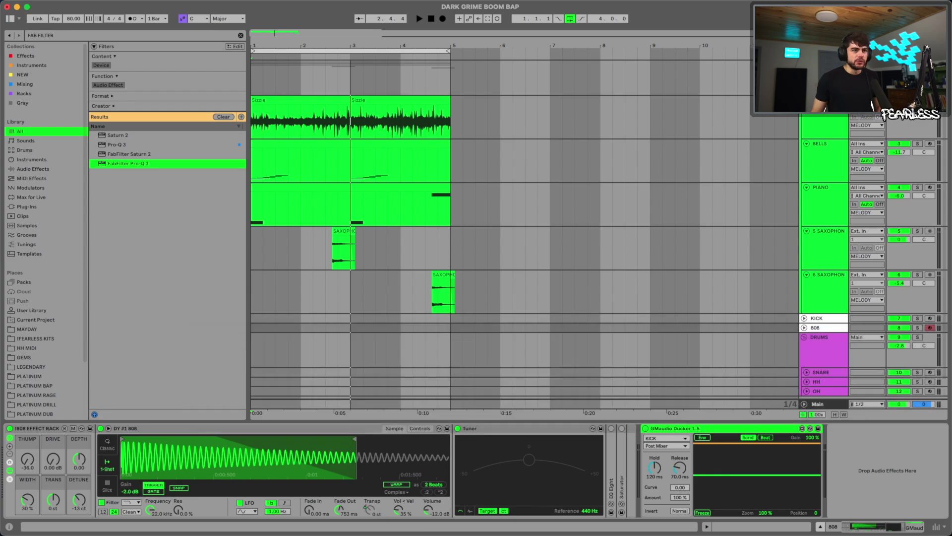
pyautogui.click(593, 400)
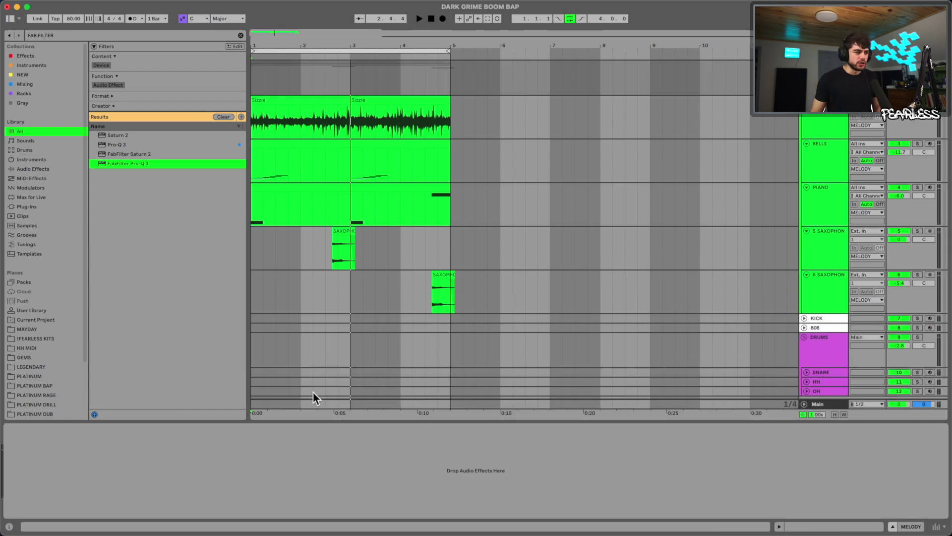
pyautogui.press('super+v')
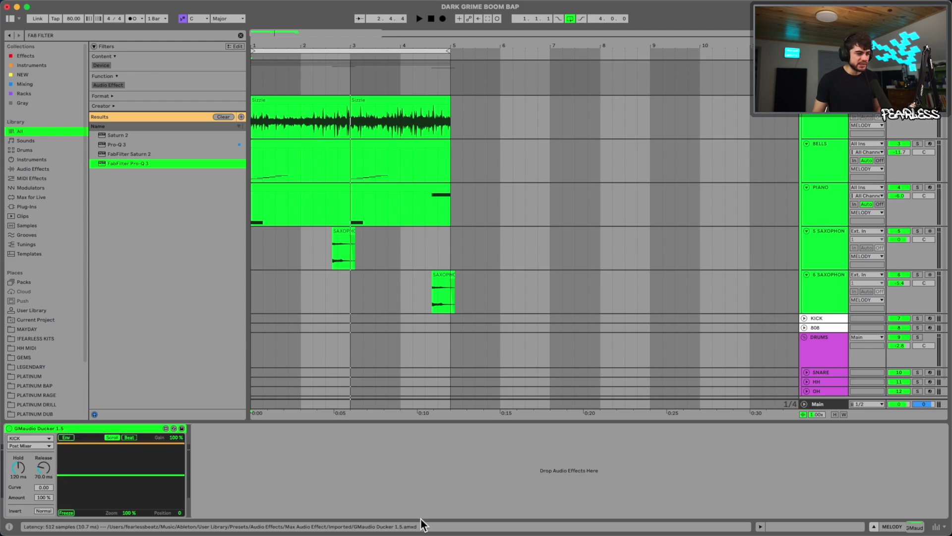
# Add a second GMaudio Ducker to the MELODY group and set its trigger source to SNARE.
pyautogui.press('super+v')
pyautogui.click(227, 439)
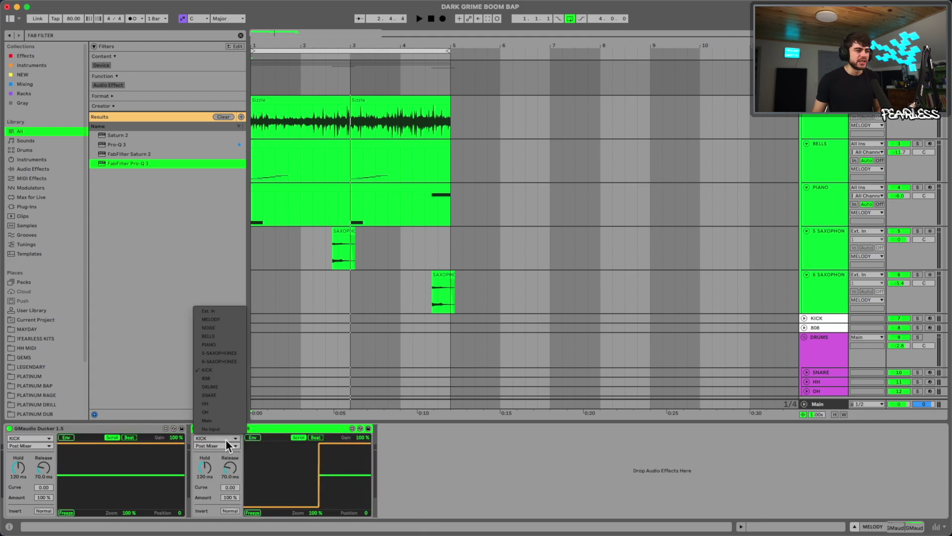
pyautogui.click(218, 395)
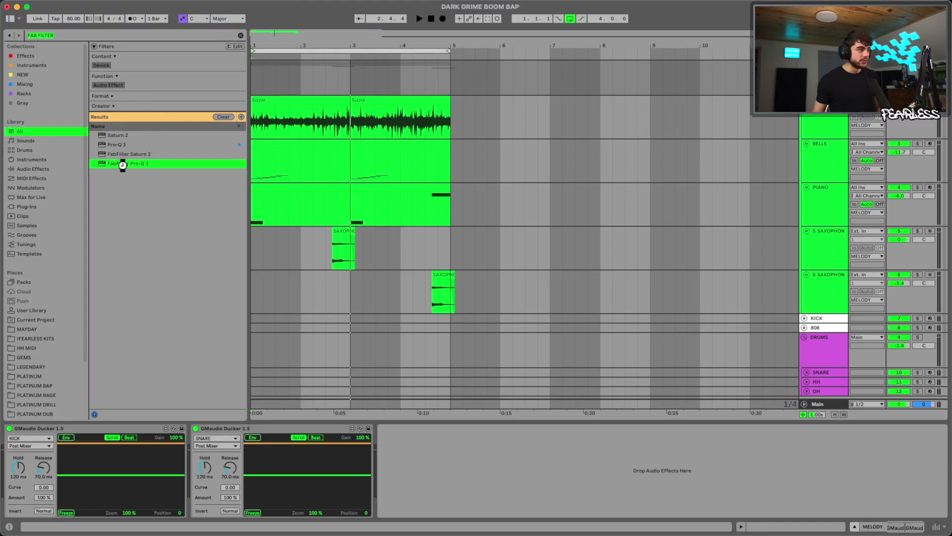
# Add FabFilter Pro-Q 3 and Shadow Hills Mastering Compressor after the two duckers on the MELODY group.
pyautogui.moveTo(123, 165); pyautogui.dragTo(279, 440)
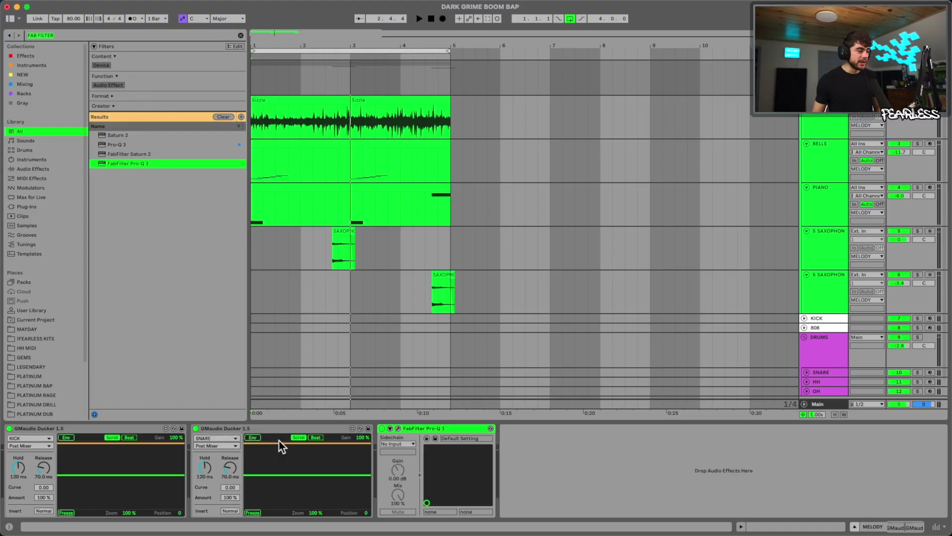
pyautogui.write('SHADOW HILLS')
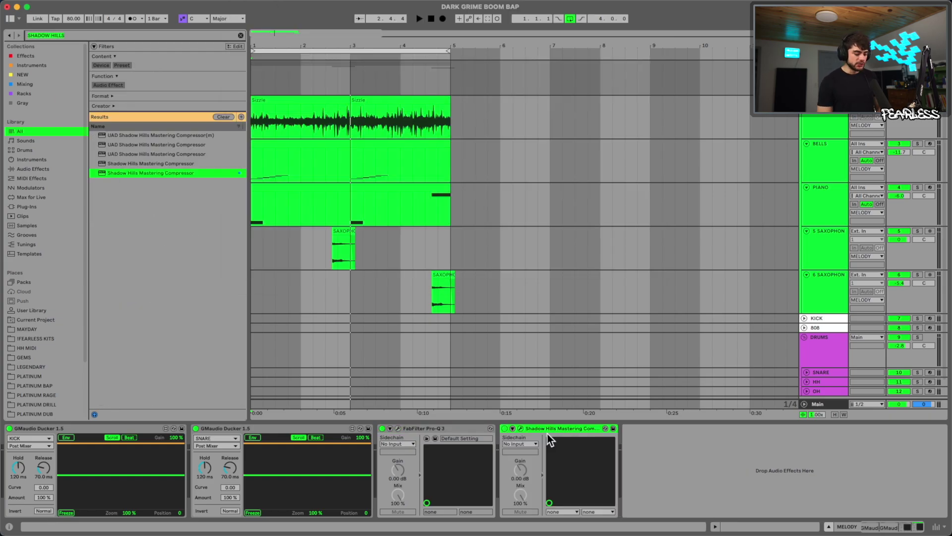
# Find the OTT.adv preset and insert it as the first effect in the MELODY group's chain.
pyautogui.press('super+f')
pyautogui.write('OTT')
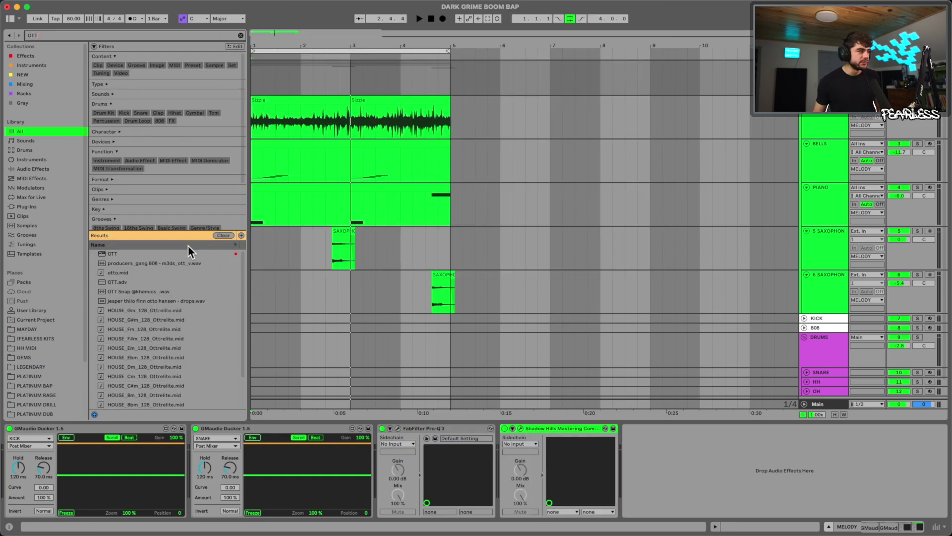
pyautogui.click(110, 282)
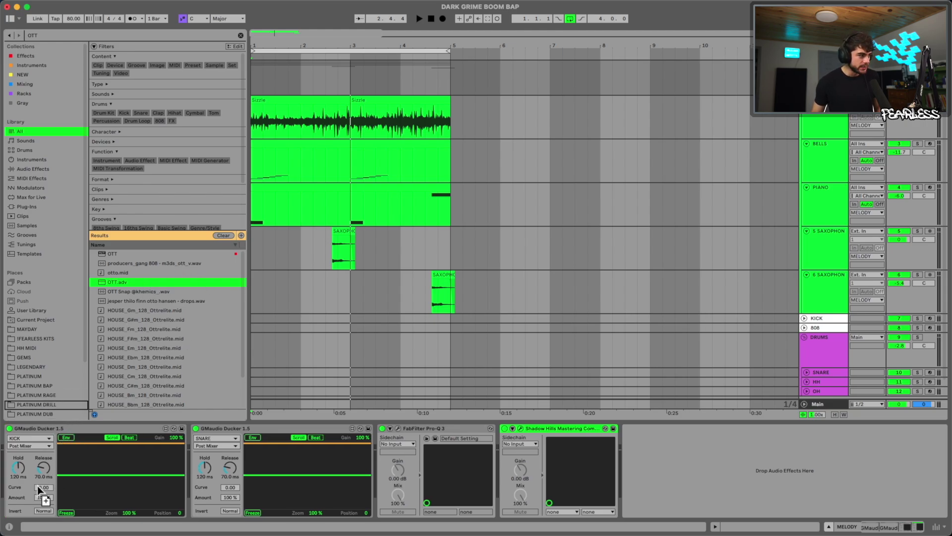
pyautogui.moveTo(37, 486); pyautogui.dragTo(168, 457)
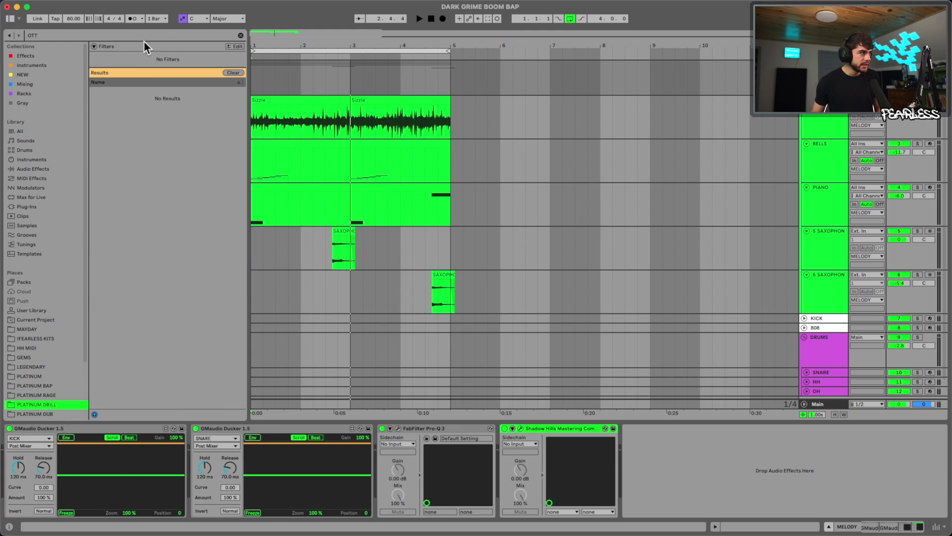
pyautogui.moveTo(123, 120); pyautogui.dragTo(10, 471)
# Set the MELODY group's OTT amount to 23% while playing back the loop.
pyautogui.press('space')
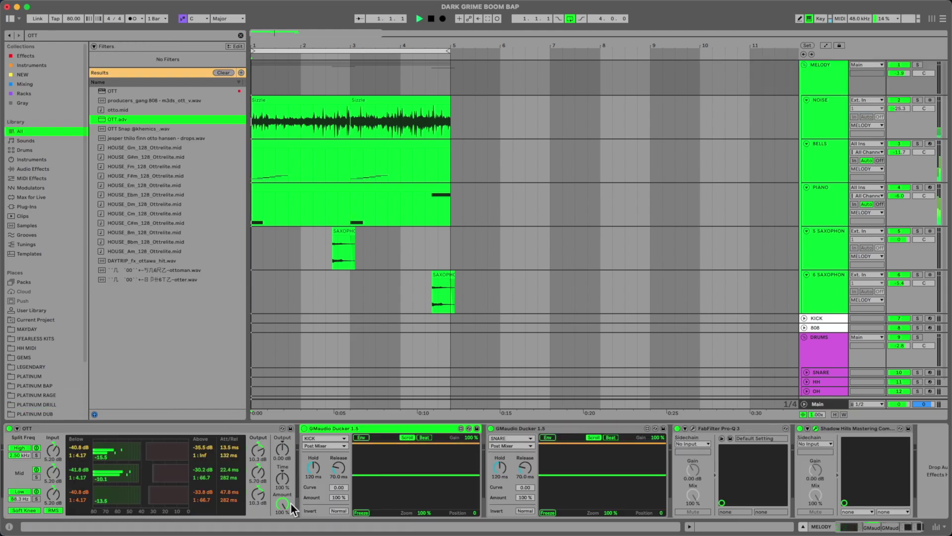
pyautogui.moveTo(287, 503)
pyautogui.mouseDown()
pyautogui.moveTo(289, 534)
pyautogui.moveTo(283, 509)
pyautogui.mouseUp()
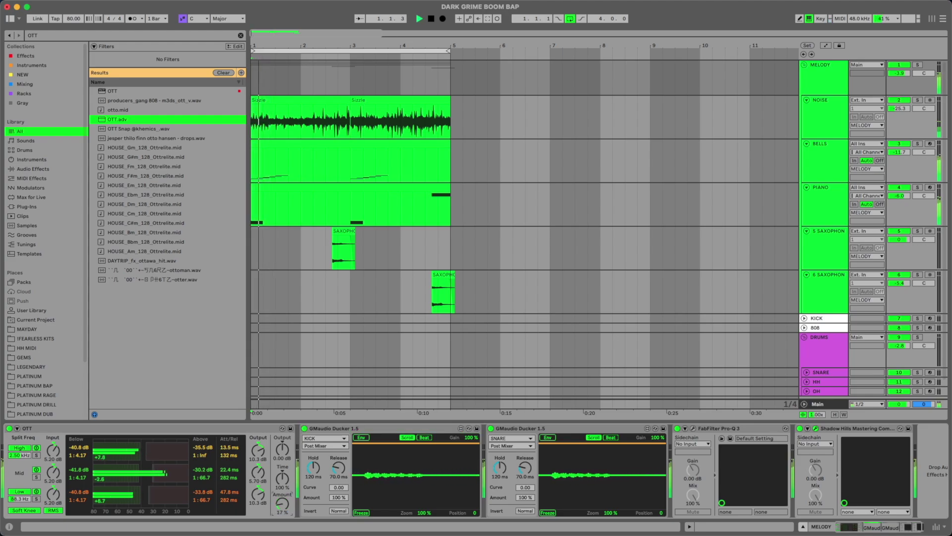
pyautogui.moveTo(282, 509); pyautogui.dragTo(282, 506)
pyautogui.press('space')
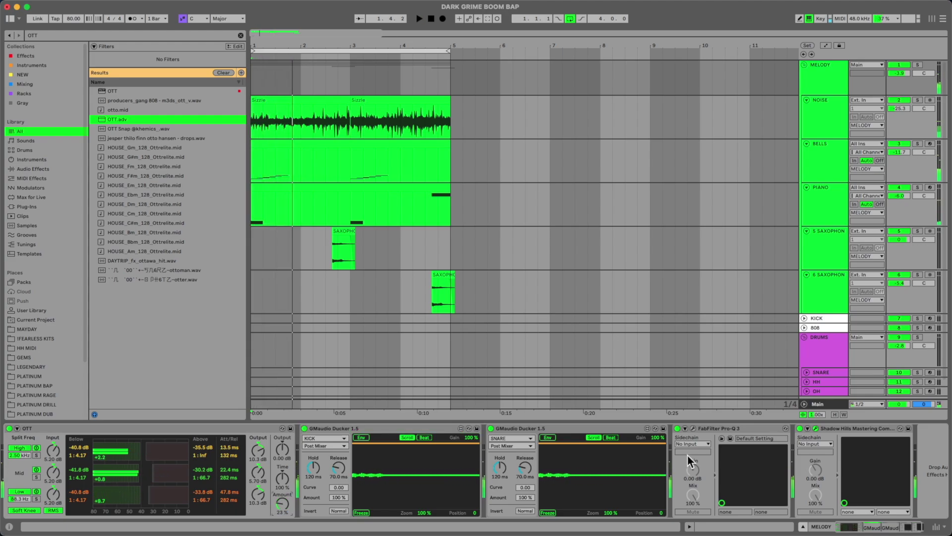
# Reorder the MELODY effects so Shadow Hills follows OTT, with Pro-Q 3 after it and both duckers last.
pyautogui.moveTo(707, 428); pyautogui.dragTo(299, 429)
pyautogui.moveTo(837, 430); pyautogui.dragTo(300, 429)
# Adjust the optical threshold and raise the optical gain of the Shadow Hills compressor during playback.
pyautogui.moveTo(950, 98); pyautogui.dragTo(221, 103)
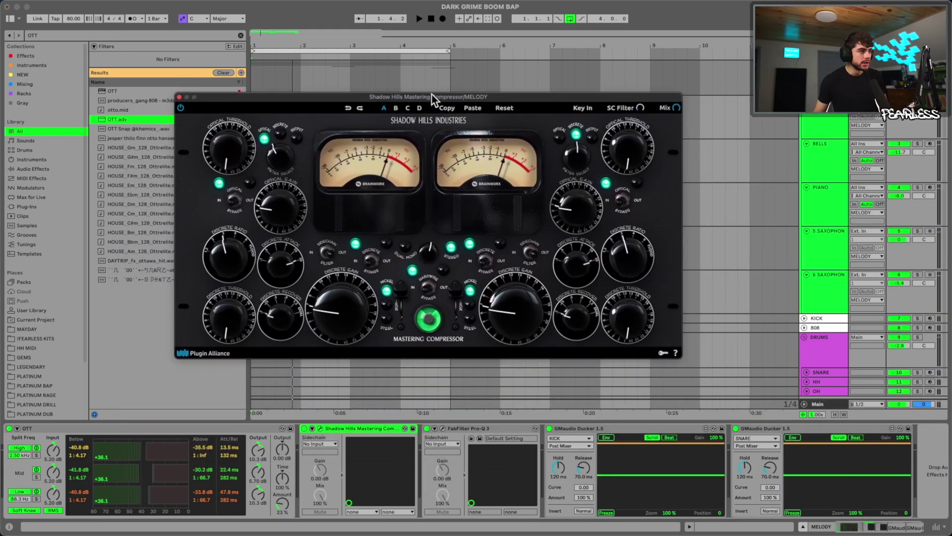
pyautogui.moveTo(431, 97); pyautogui.dragTo(466, 79)
pyautogui.press('space')
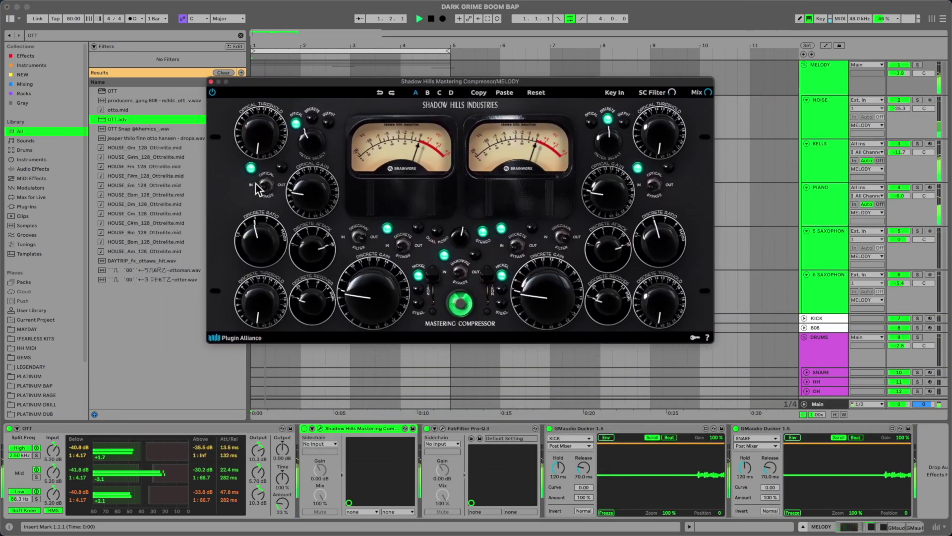
pyautogui.press('space')
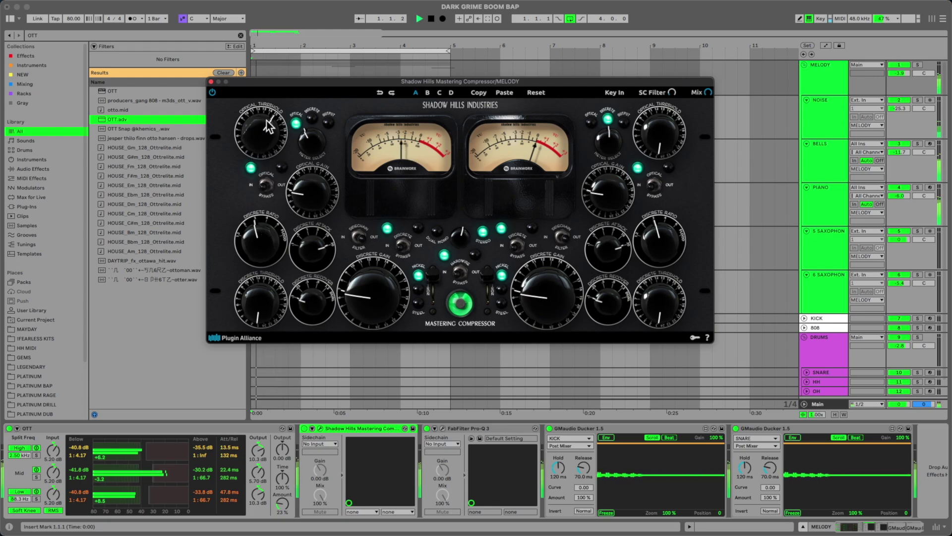
pyautogui.moveTo(313, 186); pyautogui.dragTo(317, 158)
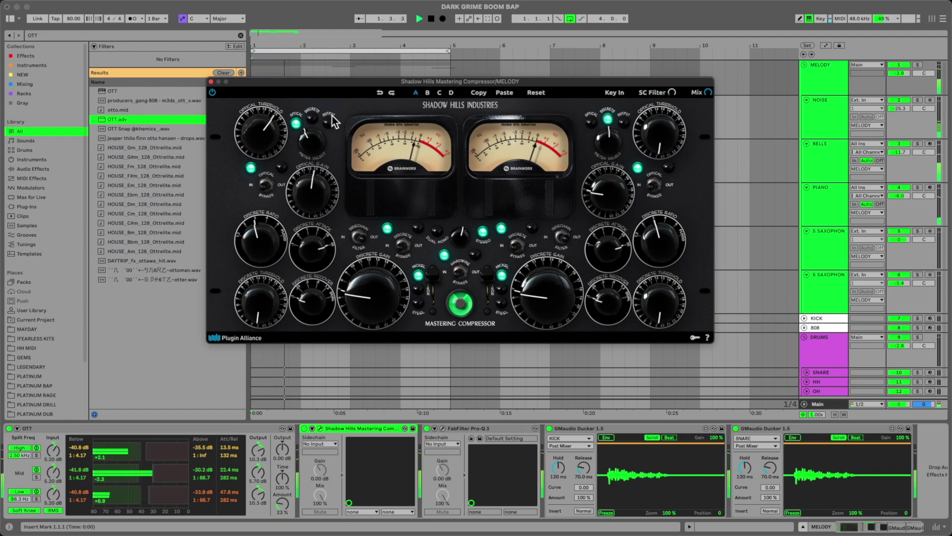
# Switch the Shadow Hills meter to Discrete and raise the discrete threshold and discrete gain.
pyautogui.click(313, 119)
pyautogui.moveTo(267, 273); pyautogui.dragTo(267, 240)
pyautogui.moveTo(375, 294); pyautogui.dragTo(376, 284)
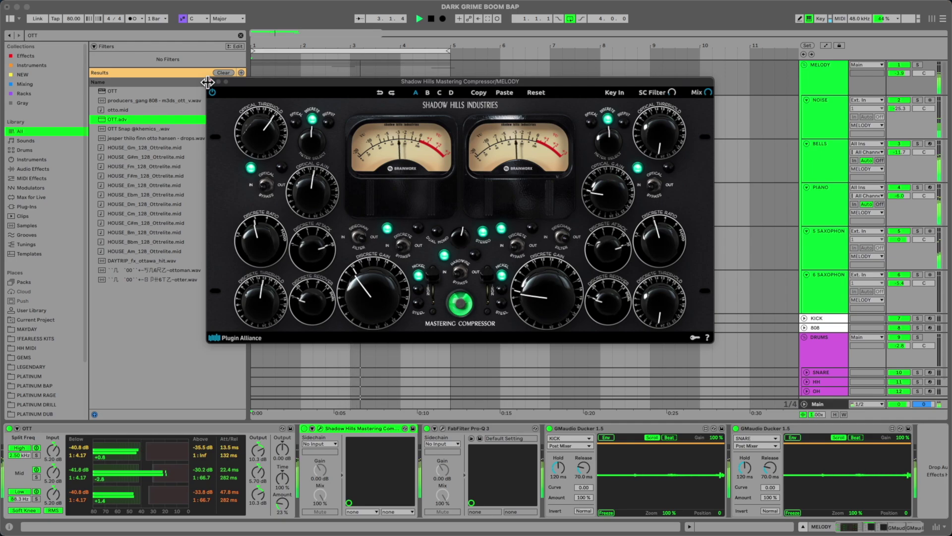
pyautogui.click(210, 81)
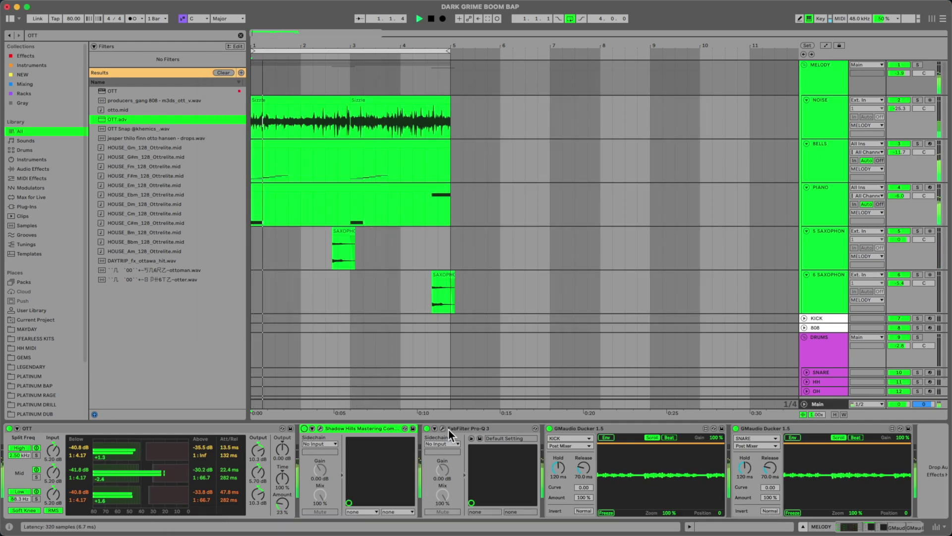
# Duplicate the FabFilter Pro-Q 3 on the MELODY group.
pyautogui.click(467, 429)
pyautogui.press('space')
pyautogui.press('super+d')
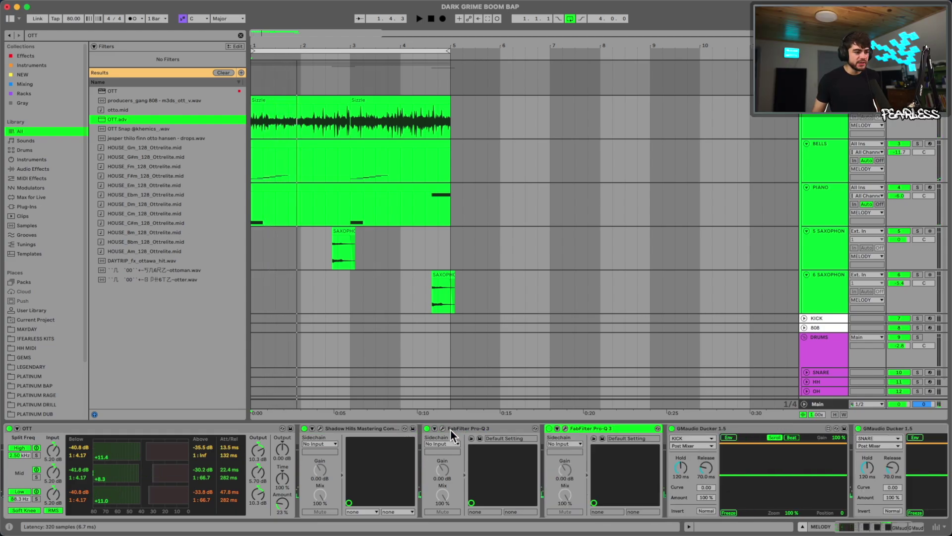
# Set the 30 dB/oct low cut to about 139 Hz in the first Pro-Q 3 on the MELODY group.
pyautogui.click(443, 429)
pyautogui.press('space')
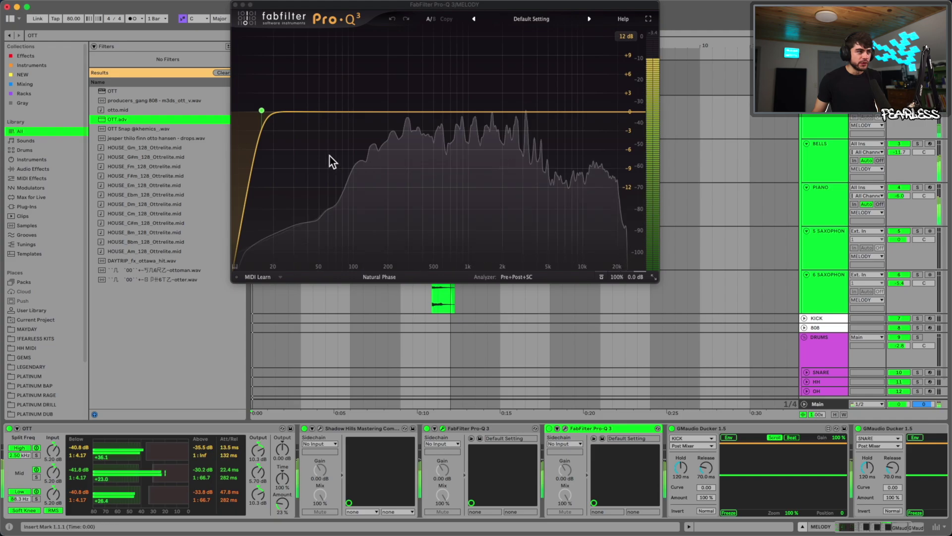
pyautogui.moveTo(262, 115); pyautogui.dragTo(370, 115)
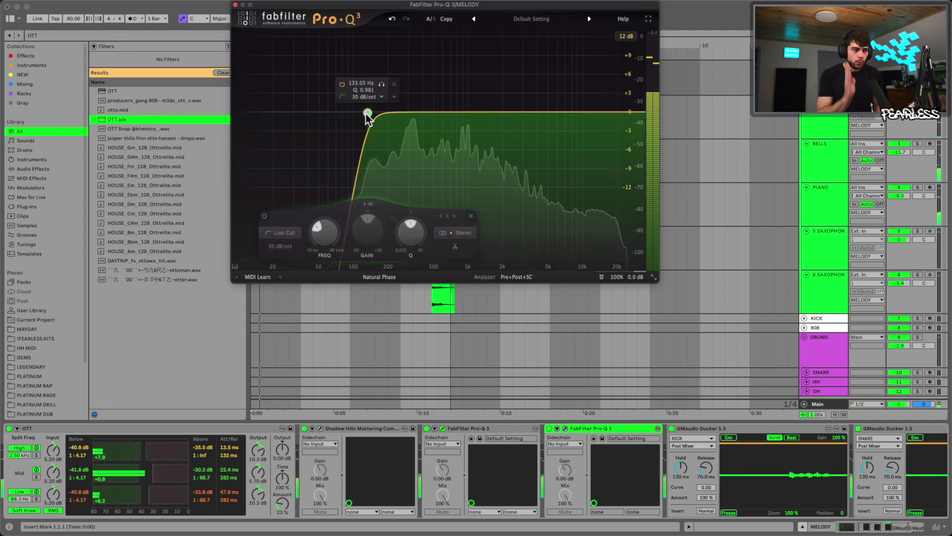
pyautogui.moveTo(369, 112); pyautogui.dragTo(374, 110)
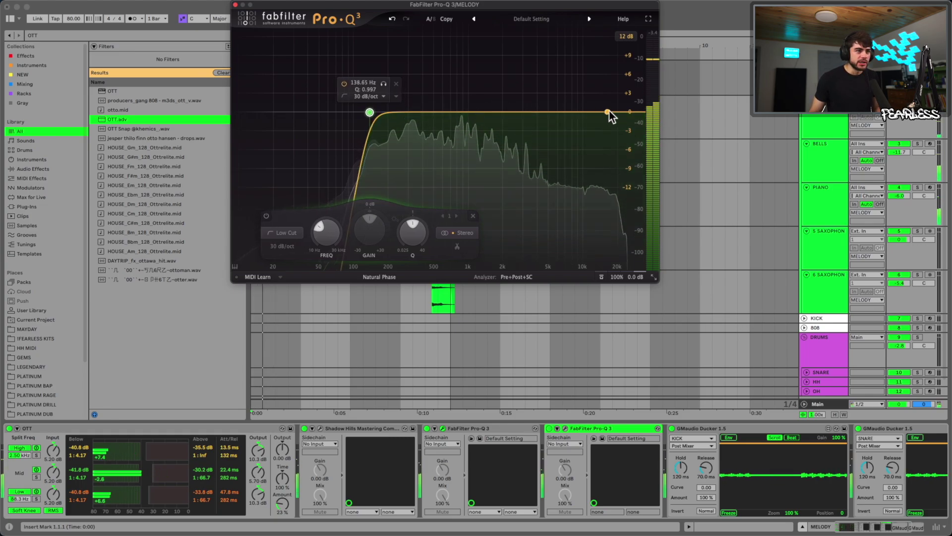
# Add a 24 dB/oct high cut at about 6950 Hz in the same Pro-Q 3 and audition the filtered melody.
pyautogui.moveTo(630, 111); pyautogui.dragTo(568, 115)
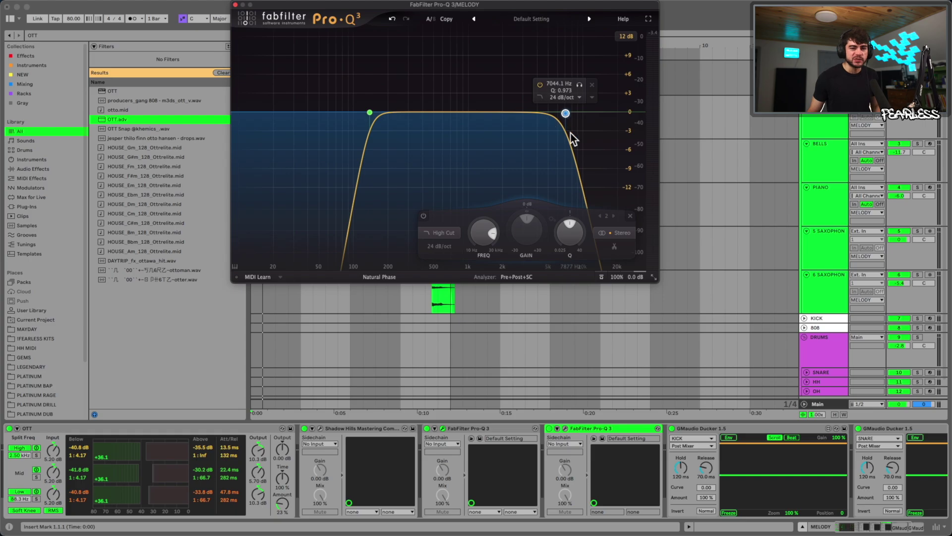
pyautogui.press('space')
pyautogui.moveTo(566, 113)
pyautogui.mouseDown()
pyautogui.moveTo(534, 117)
pyautogui.moveTo(565, 110)
pyautogui.mouseUp()
pyautogui.press('space')
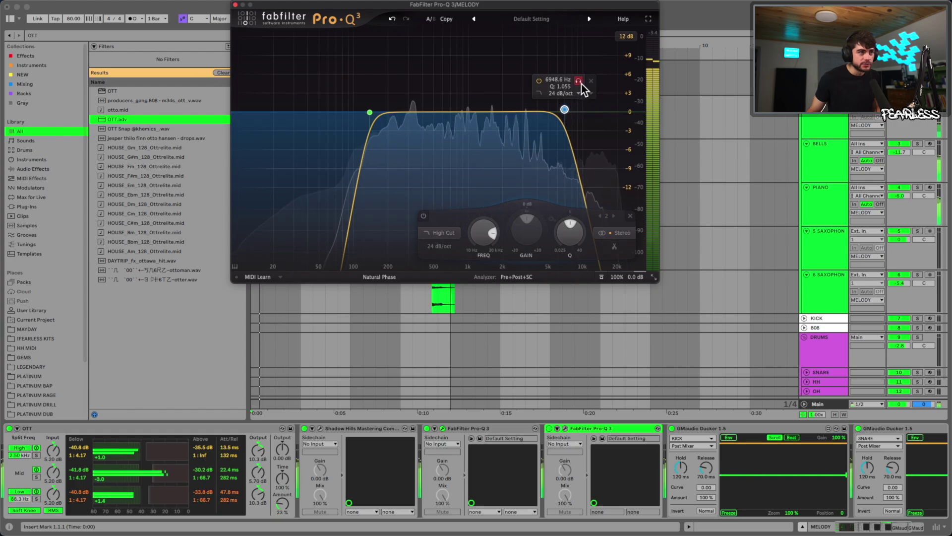
pyautogui.press('space')
pyautogui.press('space')
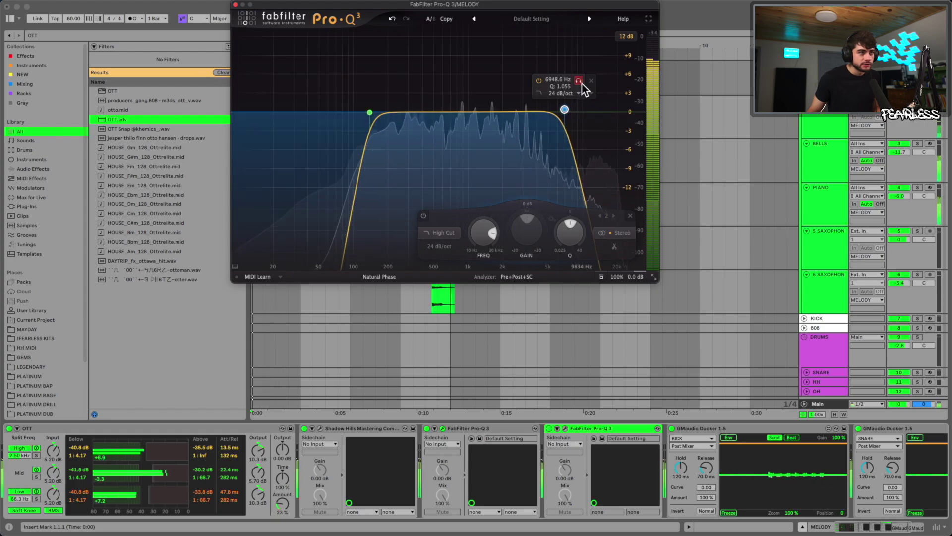
pyautogui.click(234, 4)
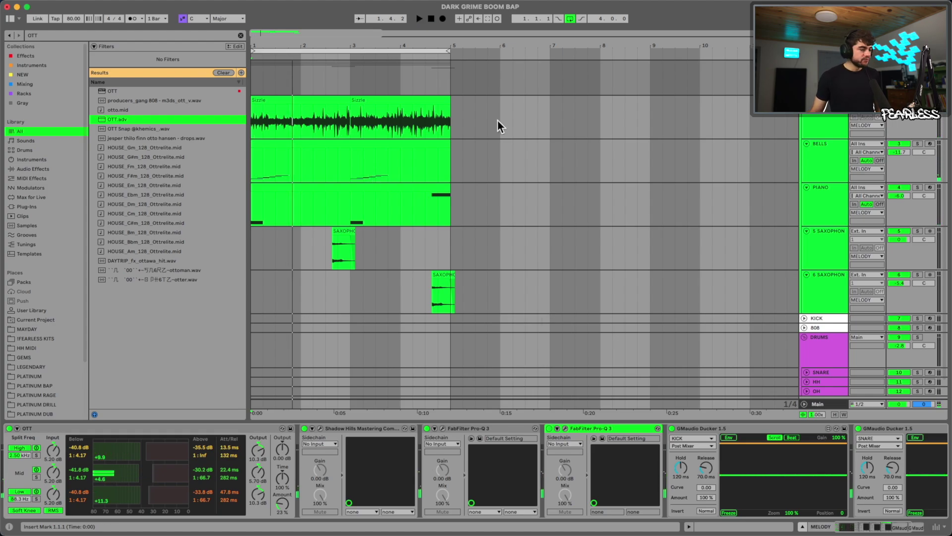
# Play back the melody and move the first SAXOPHONES clip slightly earlier to start at 2.3.2.
pyautogui.press('space')
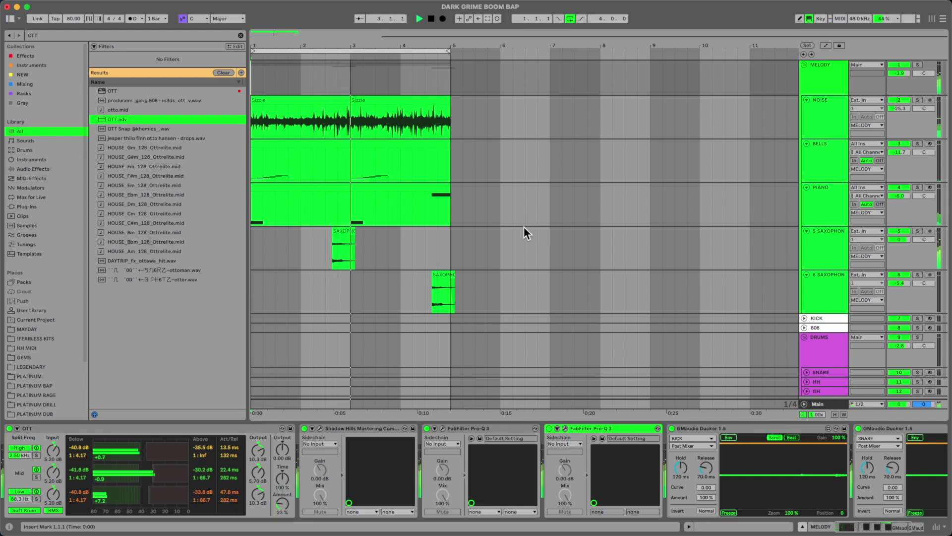
pyautogui.click(291, 56)
pyautogui.press('space')
pyautogui.moveTo(291, 46); pyautogui.dragTo(316, 82)
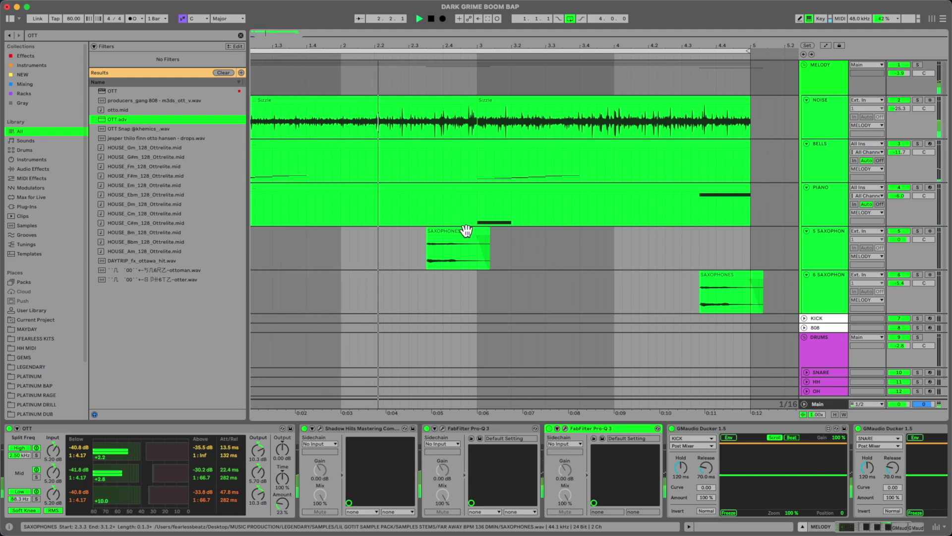
pyautogui.moveTo(466, 231); pyautogui.dragTo(458, 248)
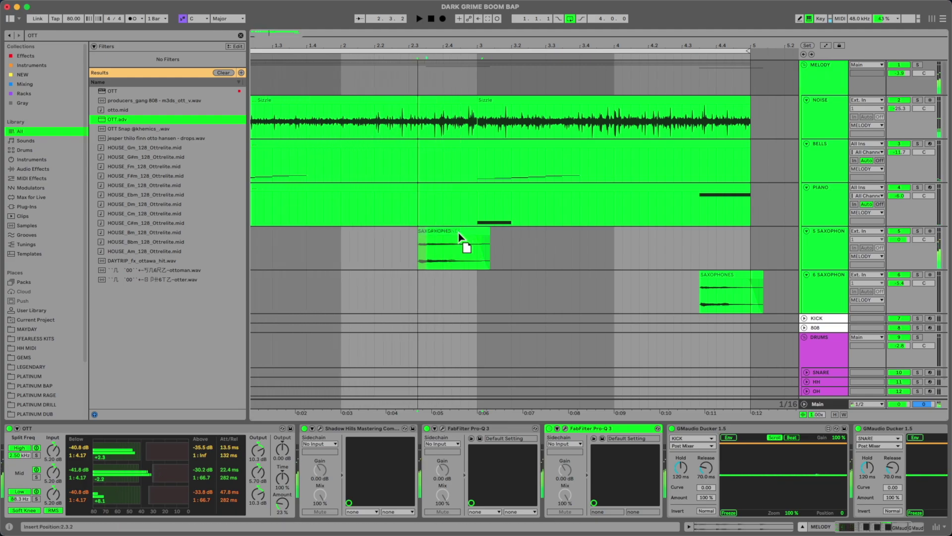
# Listen to the loop around the first SAXOPHONES clip to check its timing against the other layers.
pyautogui.click(386, 248)
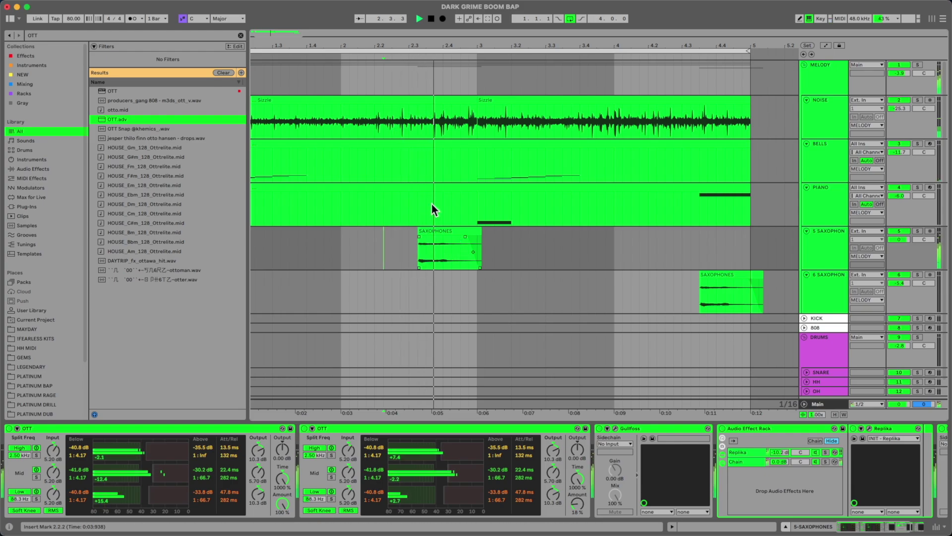
pyautogui.press('space')
pyautogui.click(341, 243)
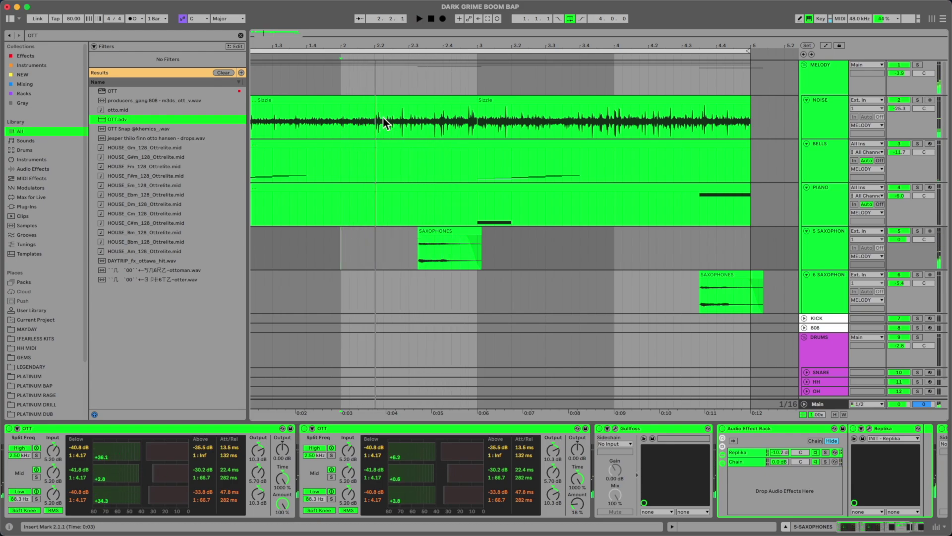
pyautogui.click(379, 139)
pyautogui.press('space')
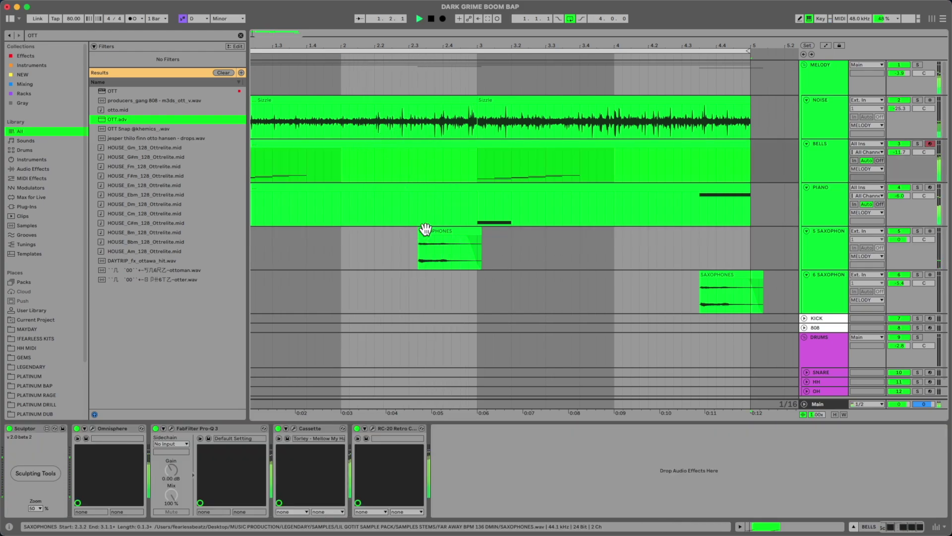
pyautogui.click(425, 236)
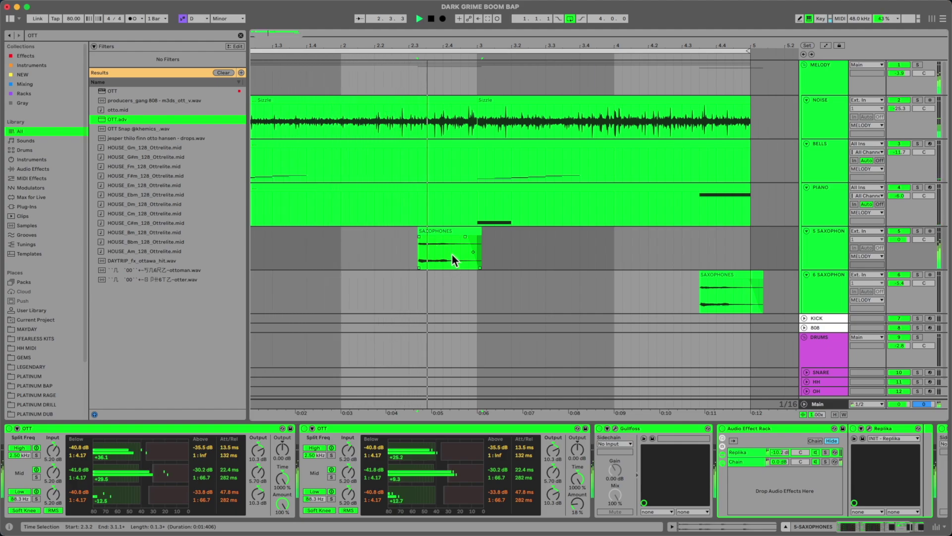
# Move the second SAXOPHONES clip about a sixteenth note later and play back the melody to check its timing.
pyautogui.press('space')
pyautogui.moveTo(714, 274); pyautogui.dragTo(723, 276)
pyautogui.click(676, 294)
pyautogui.press('space')
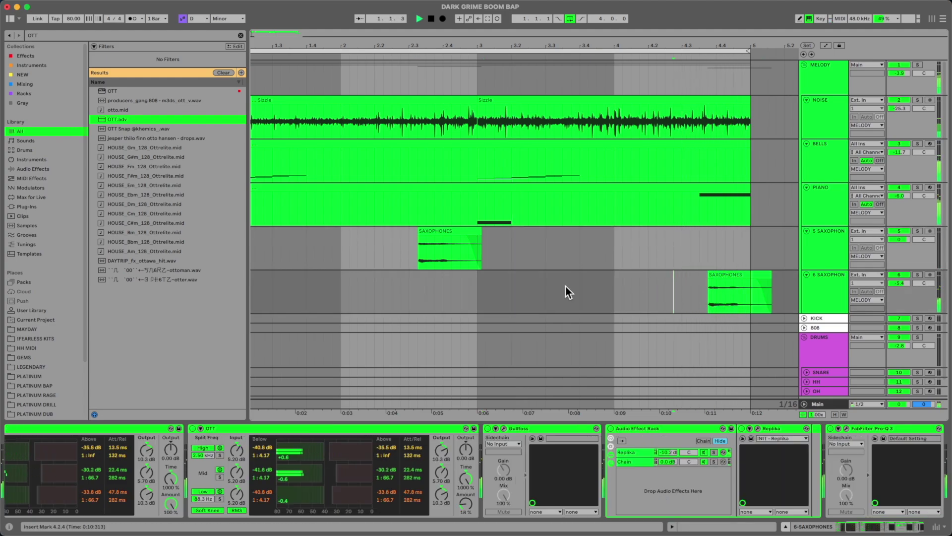
pyautogui.moveTo(510, 45); pyautogui.dragTo(365, 46)
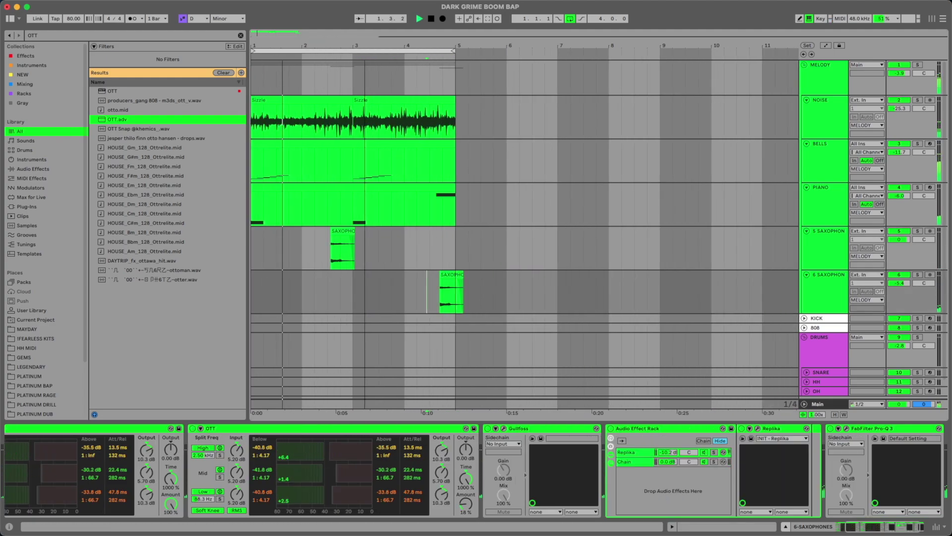
pyautogui.click(380, 301)
pyautogui.press('space')
pyautogui.moveTo(321, 45); pyautogui.dragTo(321, 127)
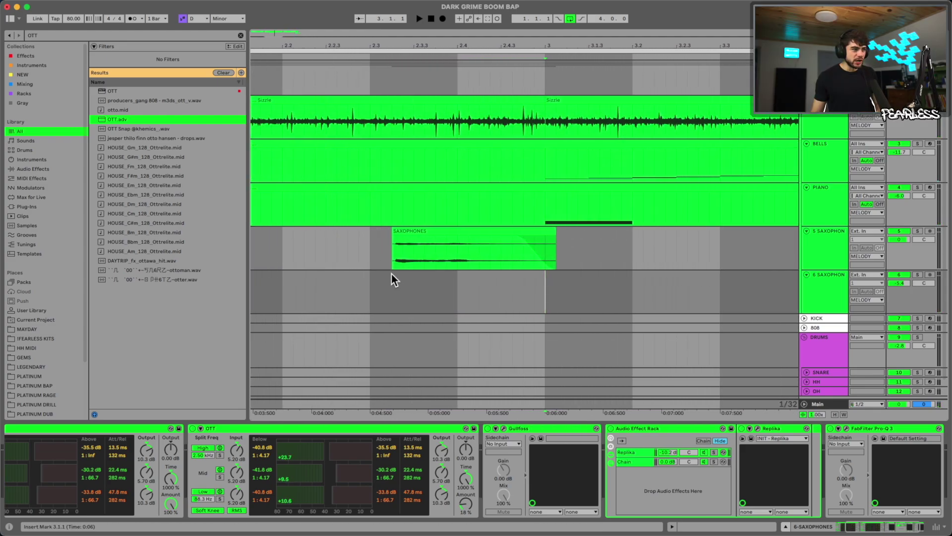
pyautogui.moveTo(391, 49); pyautogui.dragTo(391, 40)
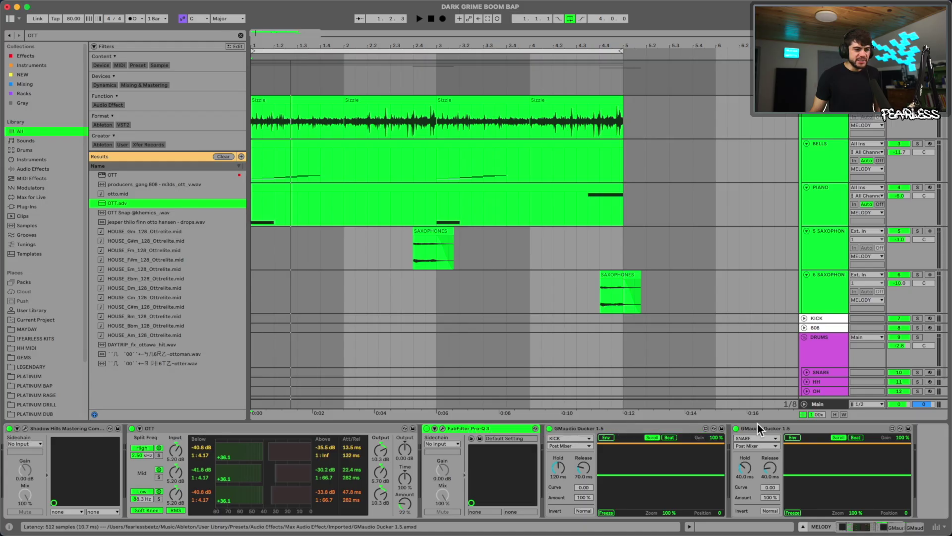
# Cut the last FabFilter Pro-Q 3 and both GMaudio Ducker devices from the MELODY group's effect chain.
pyautogui.keyDown('shift'); pyautogui.click(795, 428); pyautogui.keyUp('shift')
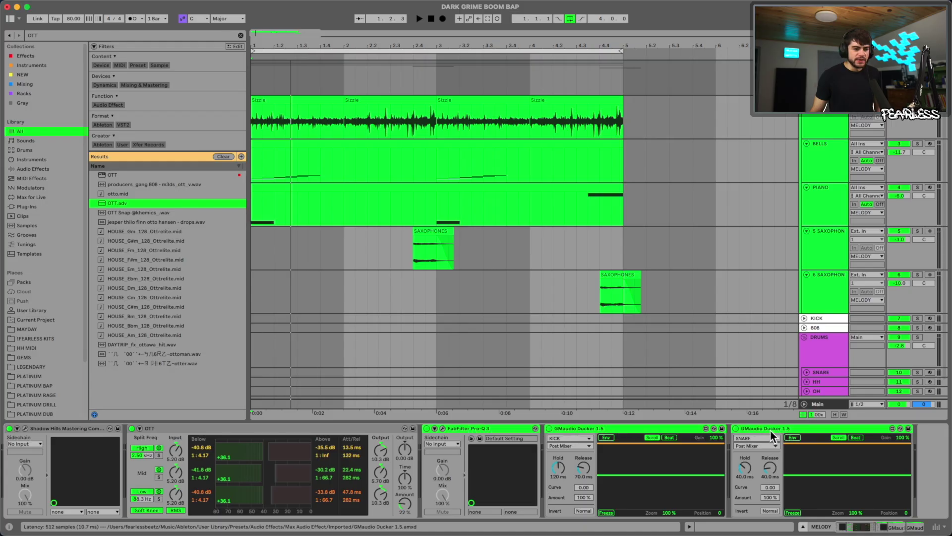
pyautogui.rightClick(771, 431)
pyautogui.click(779, 435)
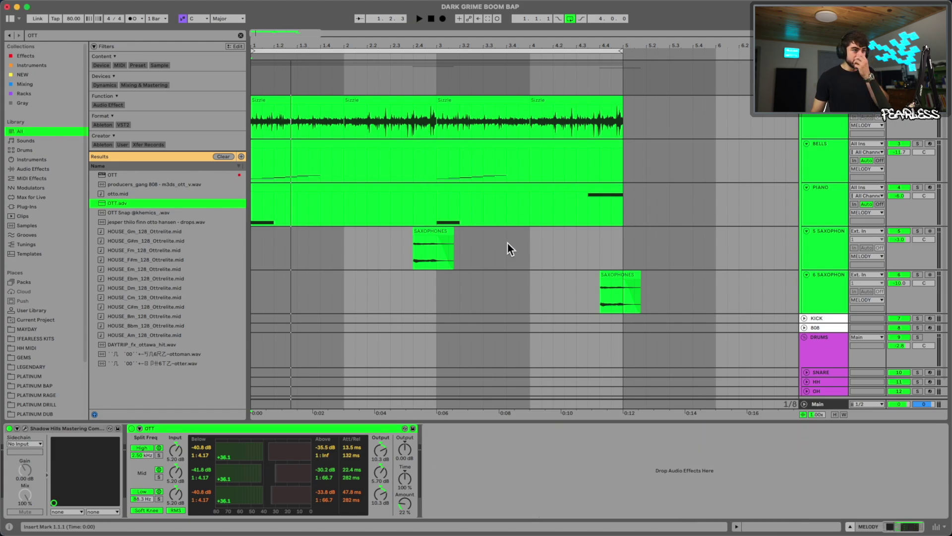
# Insert a new audio track between the MELODY group and the KICK track, outside the group.
pyautogui.scroll(-1, 719, 342)
pyautogui.click(820, 299)
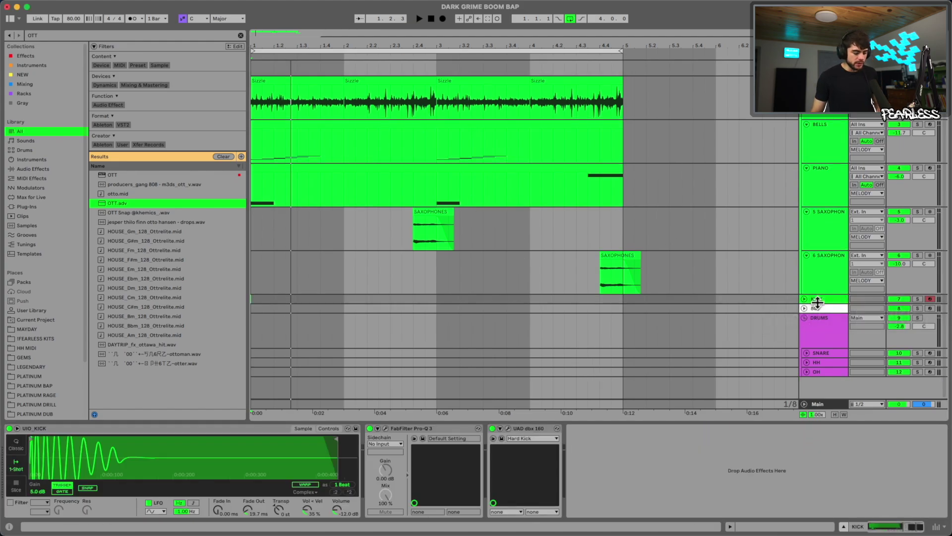
pyautogui.press('super+t')
pyautogui.moveTo(824, 301)
pyautogui.mouseDown()
pyautogui.moveTo(812, 348)
pyautogui.moveTo(819, 316)
pyautogui.mouseUp()
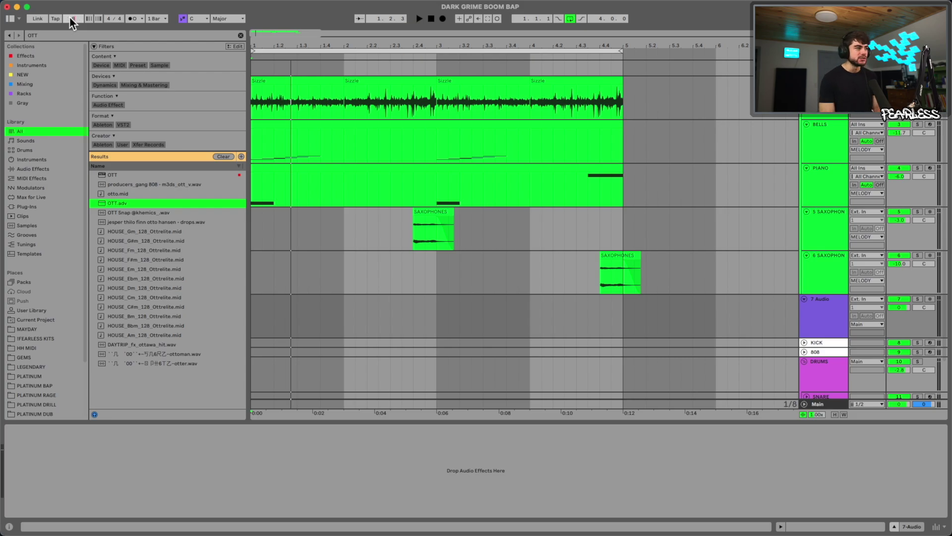
# Examine the Warp settings of the four NOISE clips and the first SAXOPHONES clip.
pyautogui.click(317, 80)
pyautogui.click(623, 94)
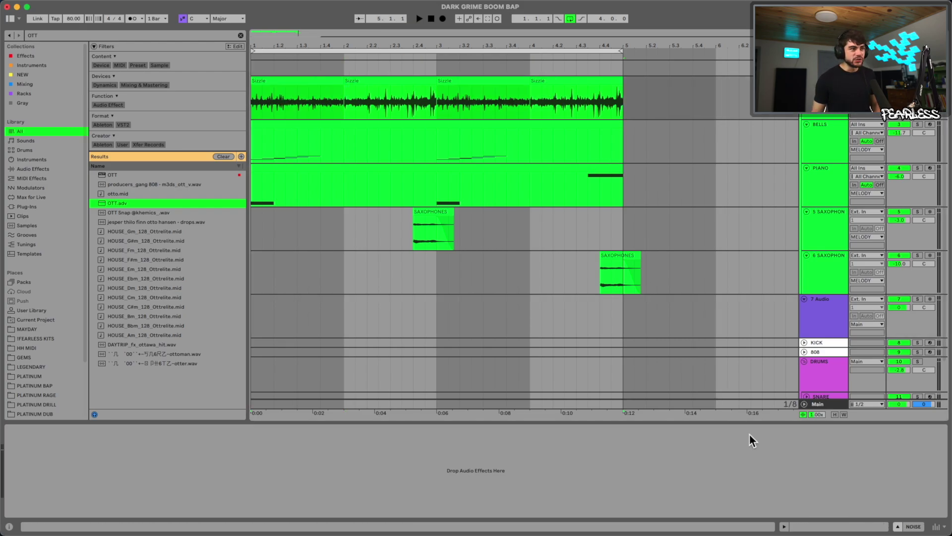
pyautogui.click(818, 529)
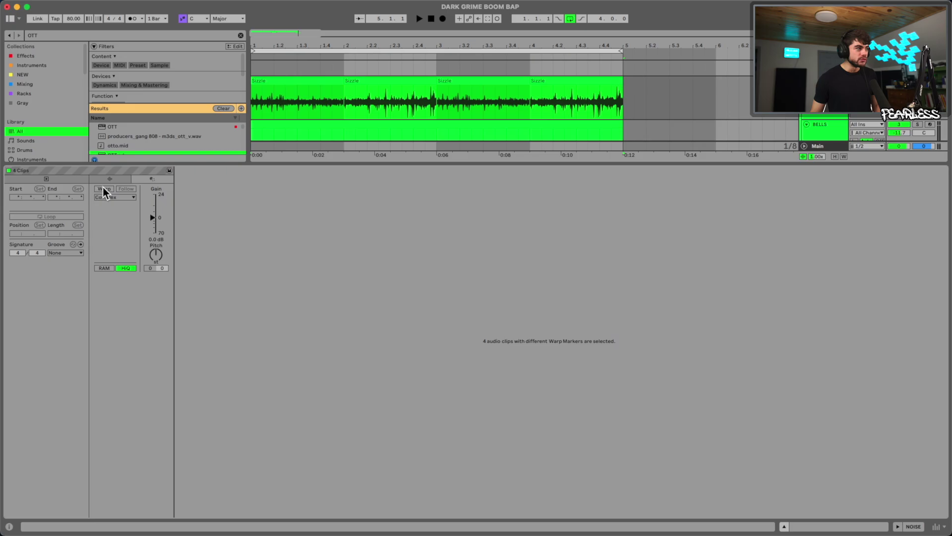
pyautogui.click(911, 527)
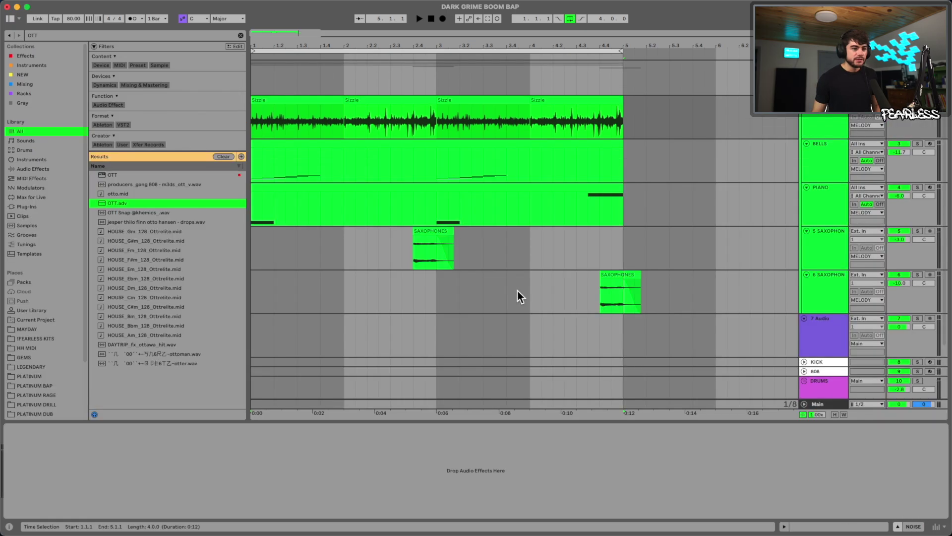
pyautogui.doubleClick(428, 231)
pyautogui.hotkey('shift', 'Tab')
# Turn off the arrangement loop and arm 7 Audio with Resampling as its input.
pyautogui.click(570, 19)
pyautogui.click(865, 266)
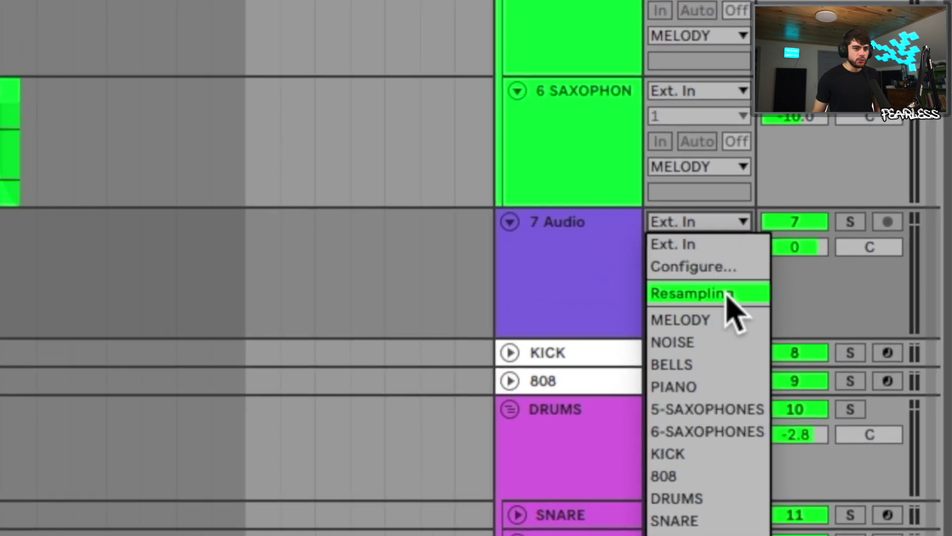
pyautogui.click(729, 294)
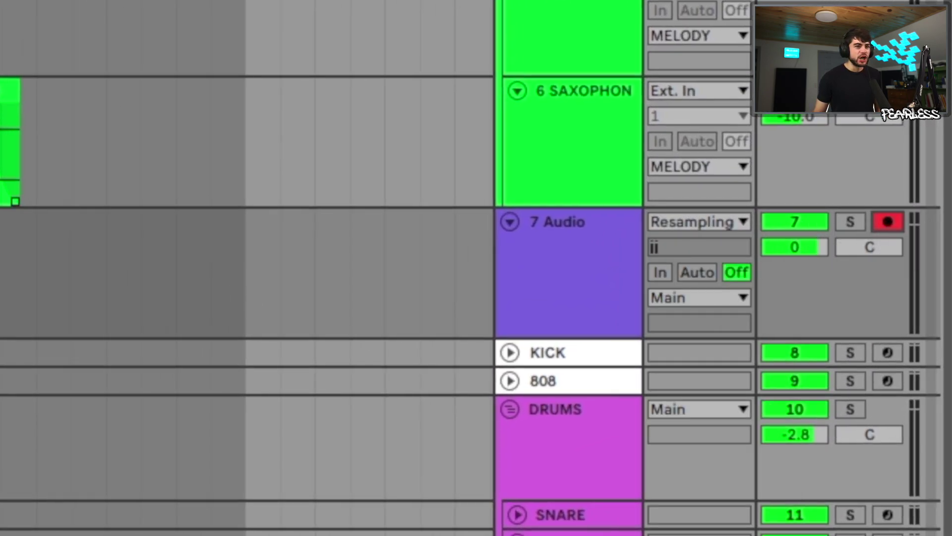
# Set the tempo to 90 BPM and record the melody onto 7 Audio from bar 1 to about bar 7.
pyautogui.write('90')
pyautogui.press('Return')
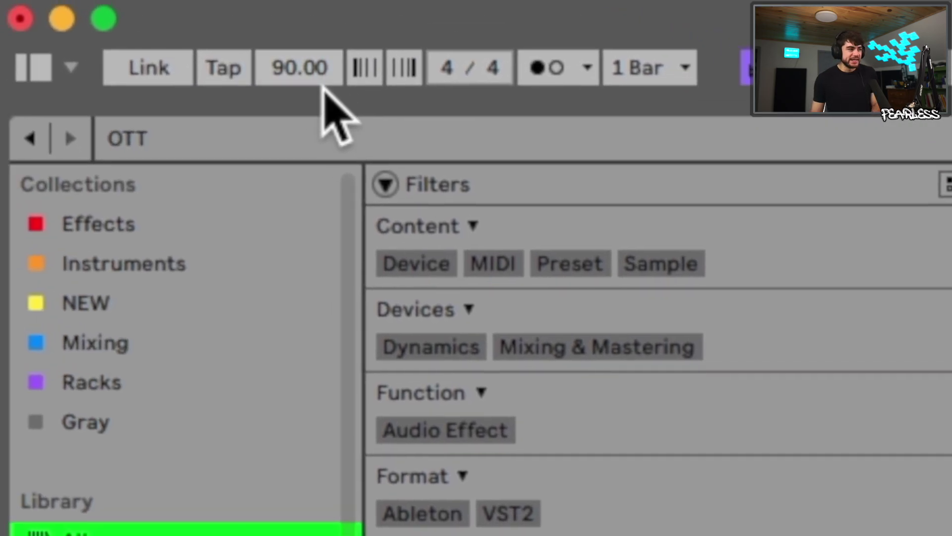
pyautogui.click(525, 66)
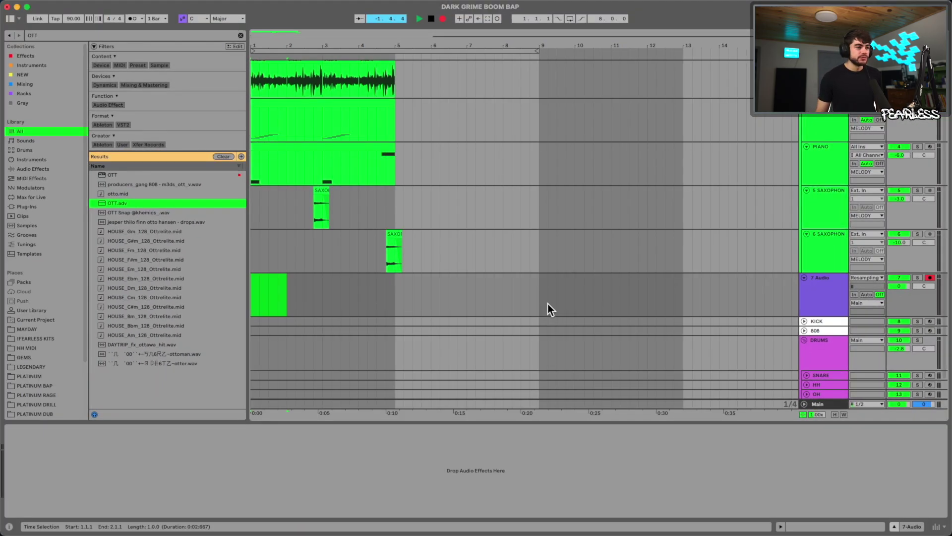
pyautogui.press('space')
# Set the input of 7 Audio to No Input and collapse the MELODY group.
pyautogui.click(867, 277)
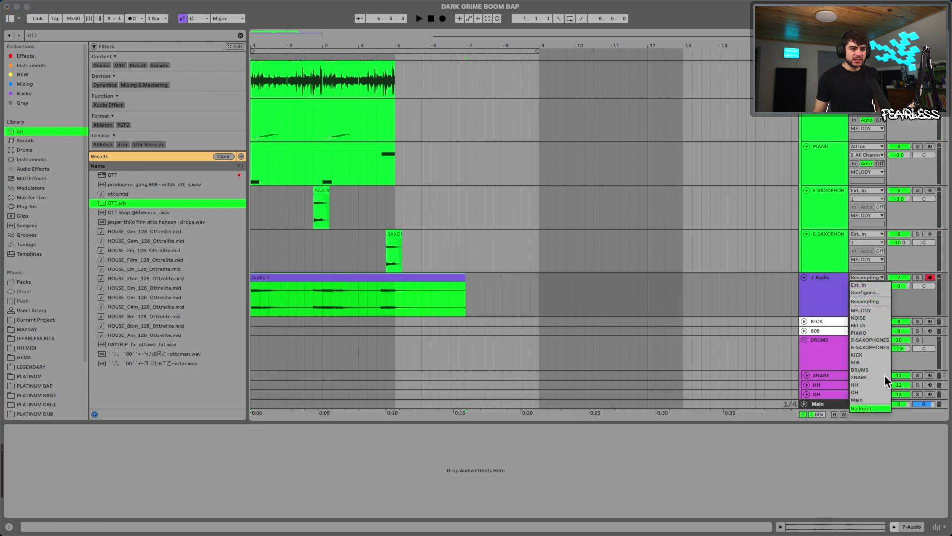
pyautogui.click(873, 408)
pyautogui.scroll(3, 789, 160)
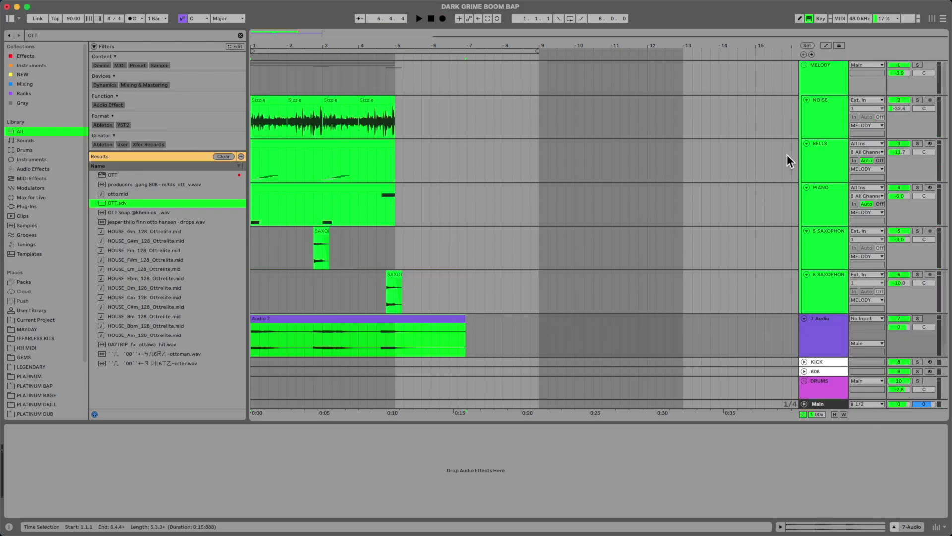
pyautogui.click(804, 65)
pyautogui.click(804, 137)
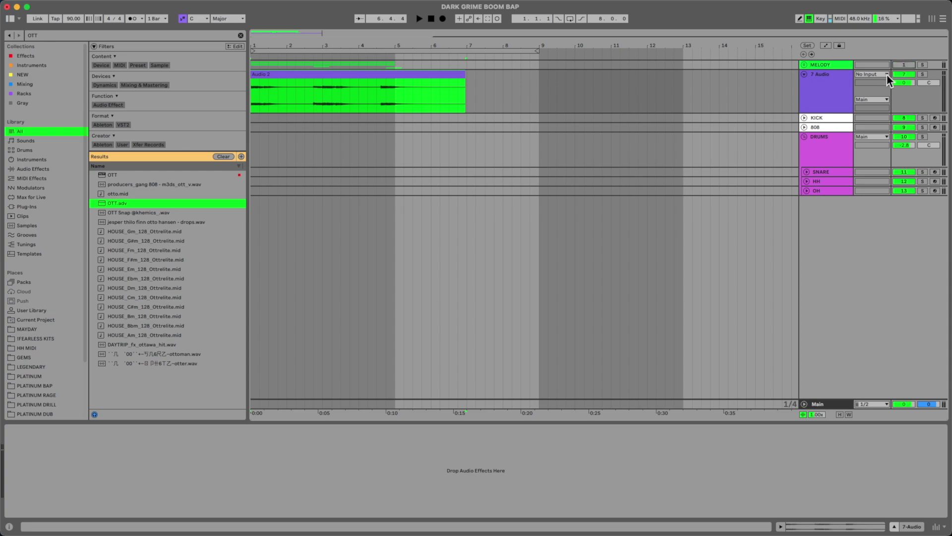
# Paste the Pro-Q 3 and both GMaudio Ducker devices onto 7 Audio and duplicate the track.
pyautogui.click(443, 490)
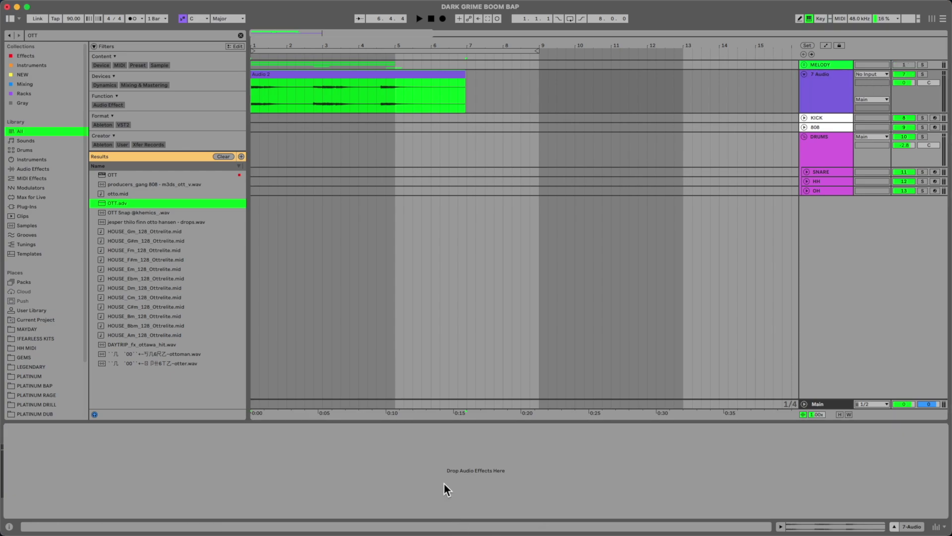
pyautogui.press('super+v')
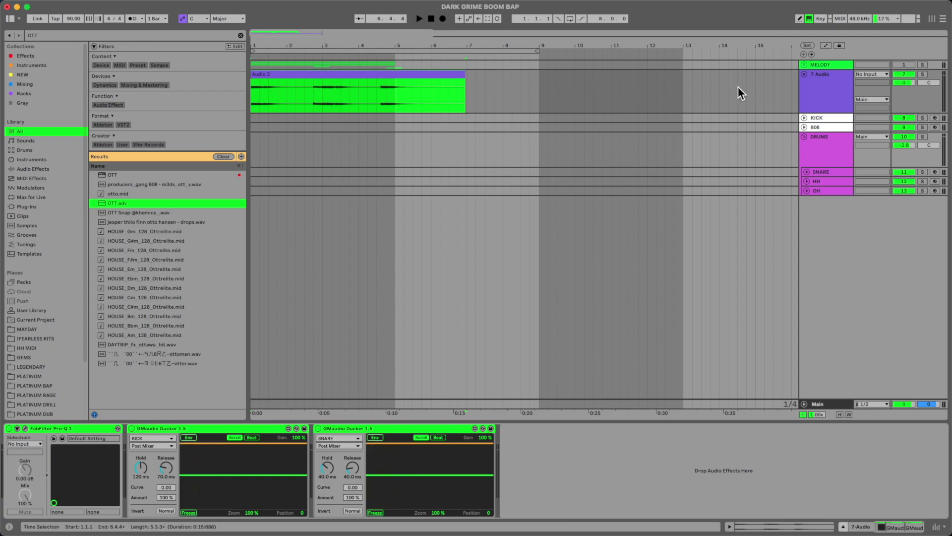
pyautogui.click(817, 87)
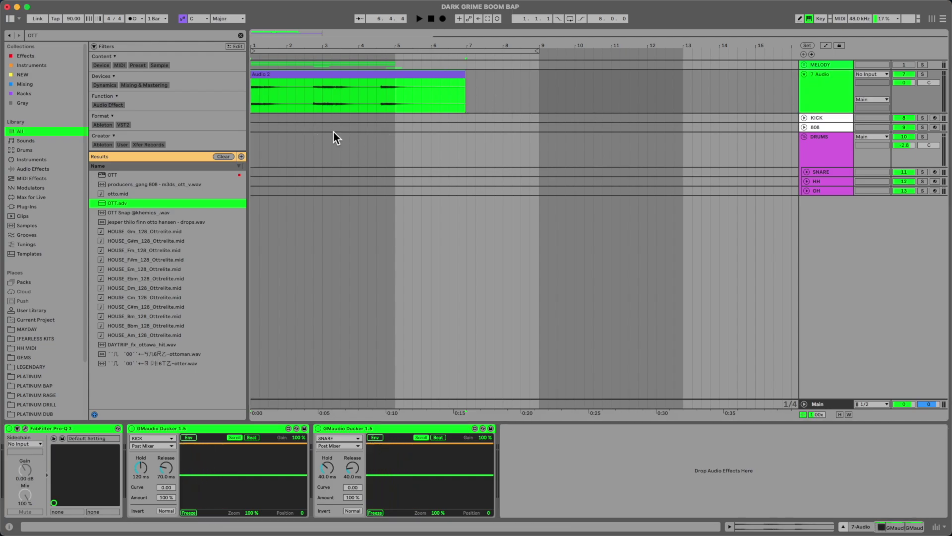
pyautogui.press('super+d')
# Move the recorded clip on the duplicated audio track to bar 5 and select the loop range from bar 1 to bar 9.
pyautogui.moveTo(293, 117); pyautogui.dragTo(458, 126)
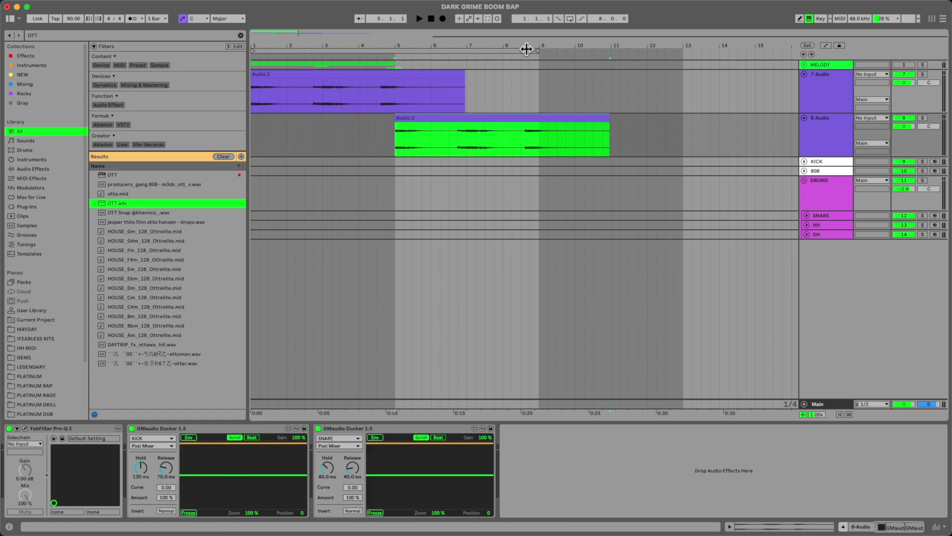
pyautogui.press('-')
pyautogui.click(421, 51)
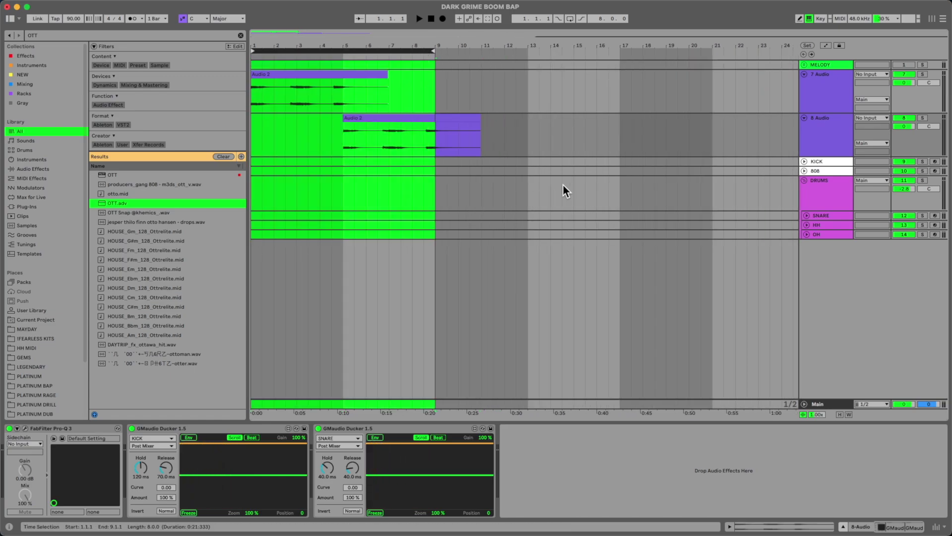
# Group the two recorded audio tracks and select the clip on the first one.
pyautogui.click(818, 91)
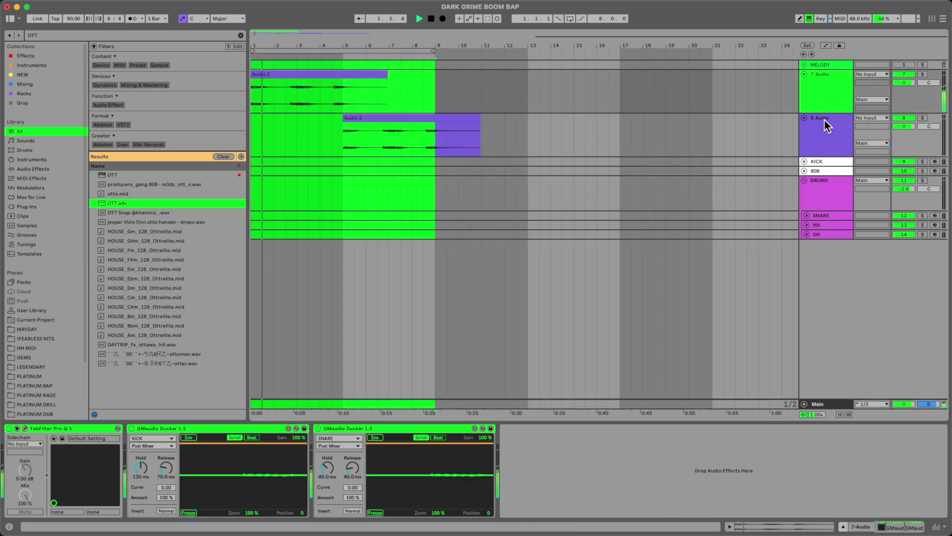
pyautogui.click(831, 133)
pyautogui.press('super+g')
pyautogui.click(340, 102)
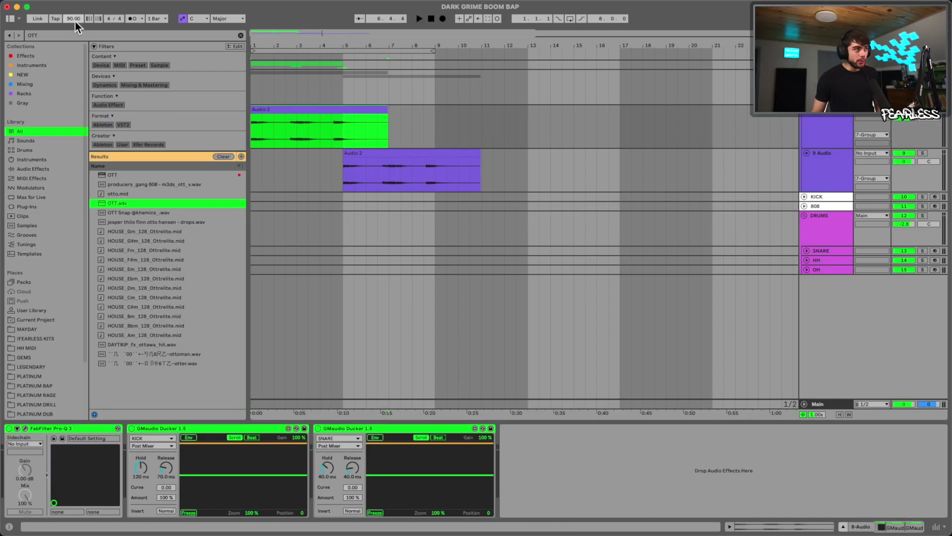
# Set the tempo to 80 BPM and listen to the slowed-down recording.
pyautogui.click(75, 19)
pyautogui.write('80')
pyautogui.press('Return')
pyautogui.press('space')
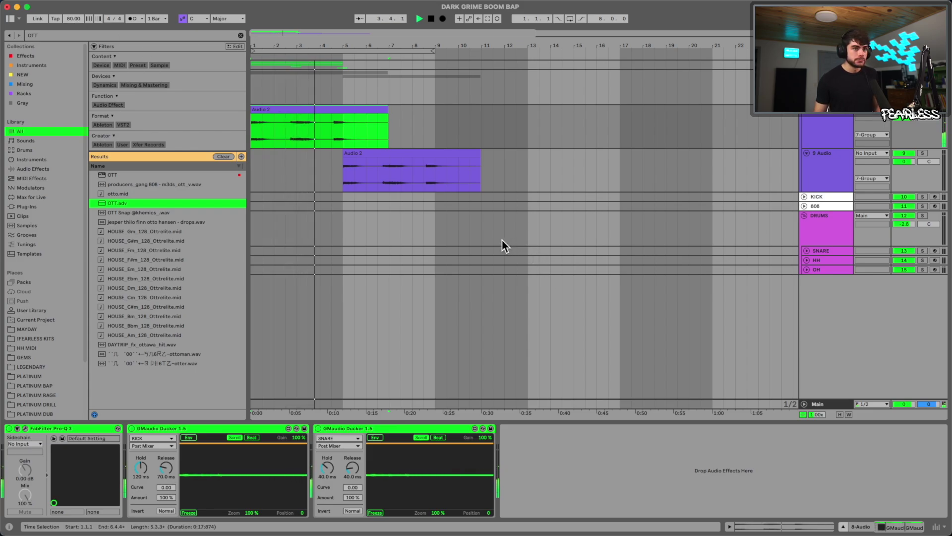
pyautogui.rightClick(455, 201)
pyautogui.press('Escape')
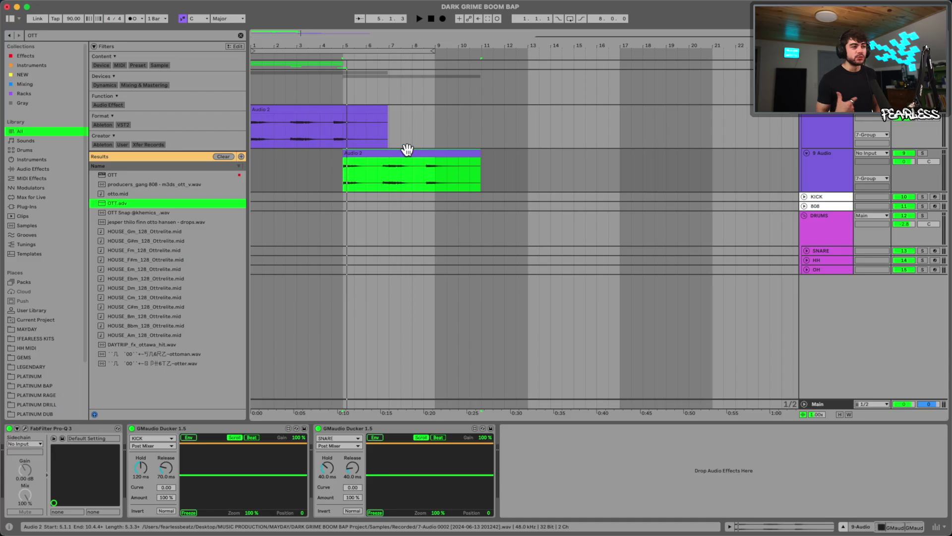
# Ungroup the two audio tracks and replace their clips with a new 100 BPM recording on 7 Audio up to bar 7.
pyautogui.scroll(-2, 407, 150)
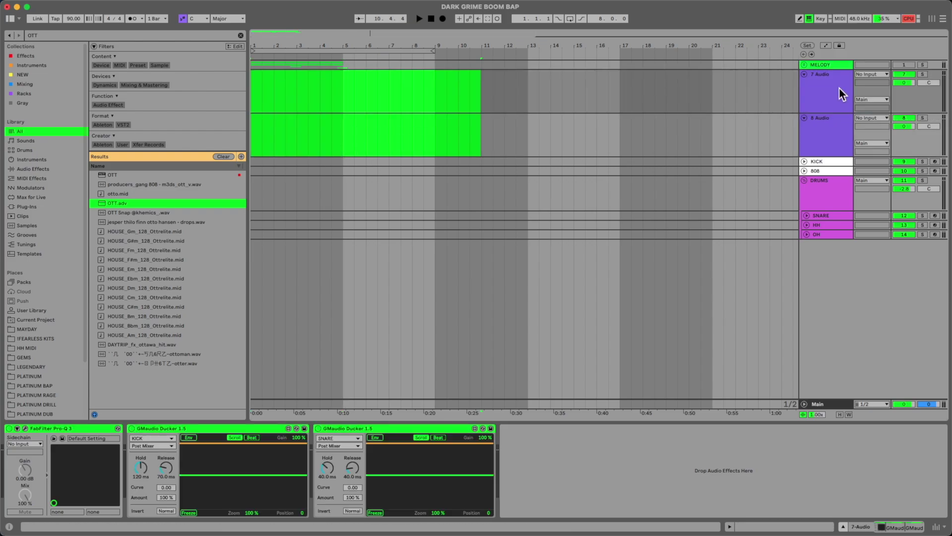
pyautogui.scroll(3, 839, 87)
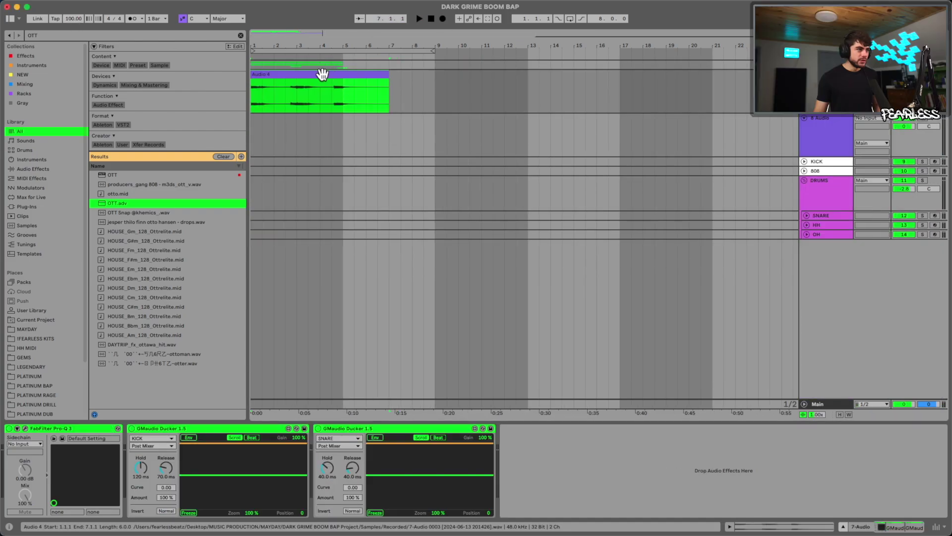
# Copy the new recording from 7 Audio to 8 Audio at bar 5 and set the tempo to 80 BPM.
pyautogui.moveTo(323, 76); pyautogui.dragTo(415, 130)
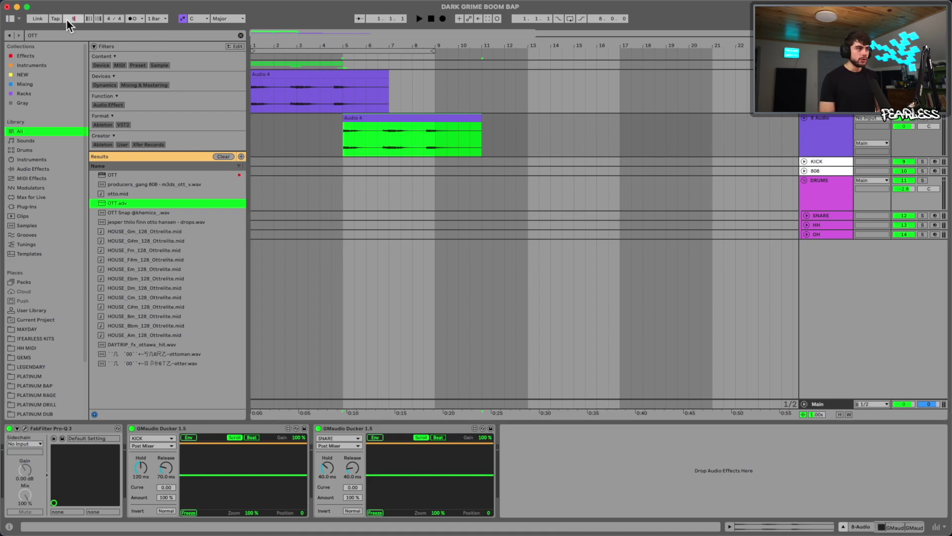
pyautogui.write('80')
pyautogui.press('Return')
# Play back the slowed-down recording across bar 5 and again from bar 1 to judge its sound.
pyautogui.click(419, 19)
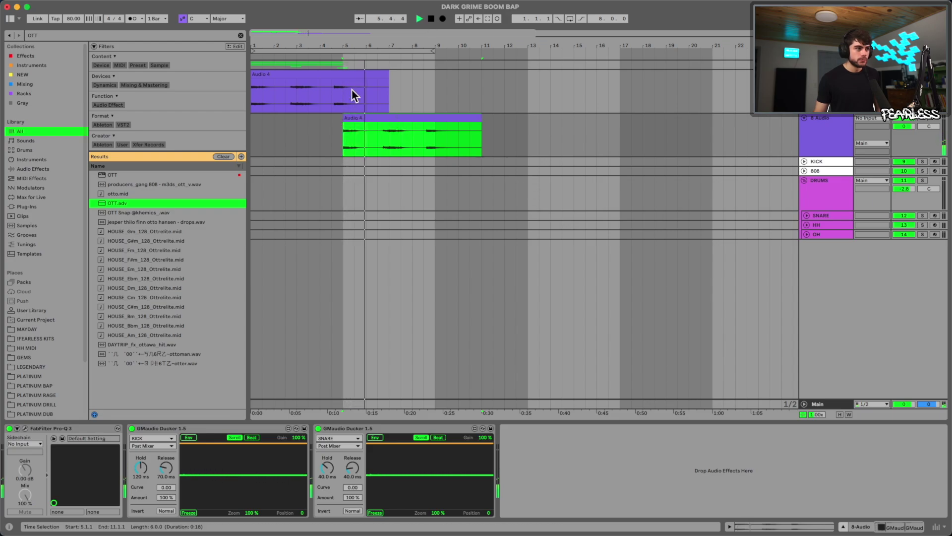
pyautogui.click(342, 76)
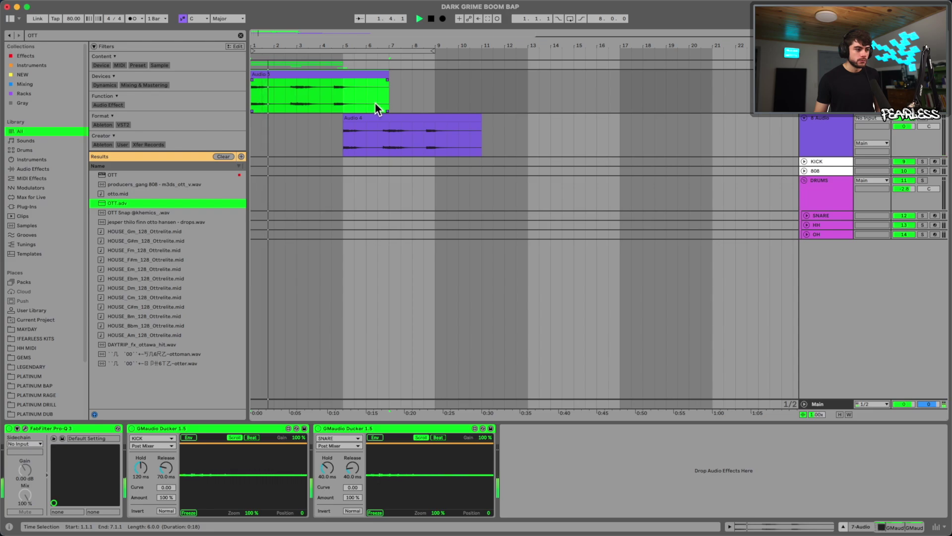
pyautogui.press('space')
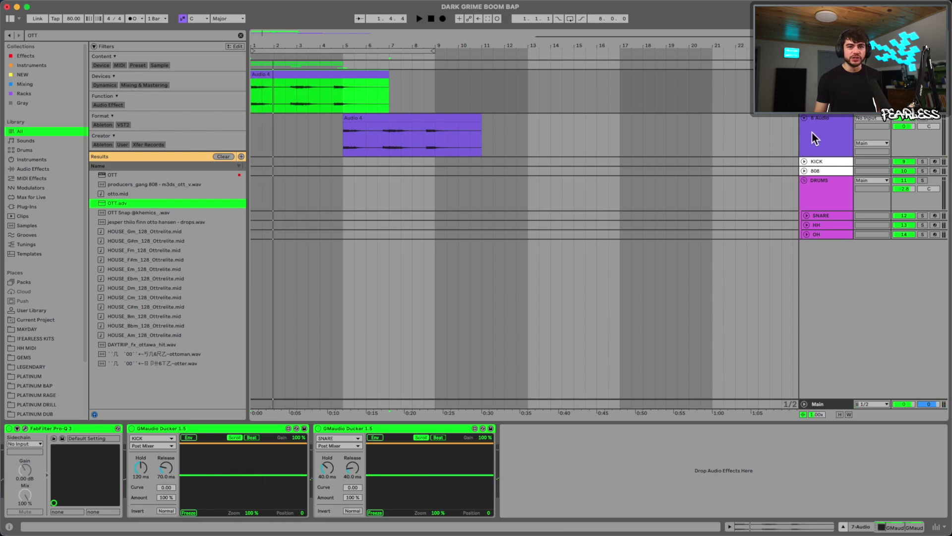
pyautogui.press('space')
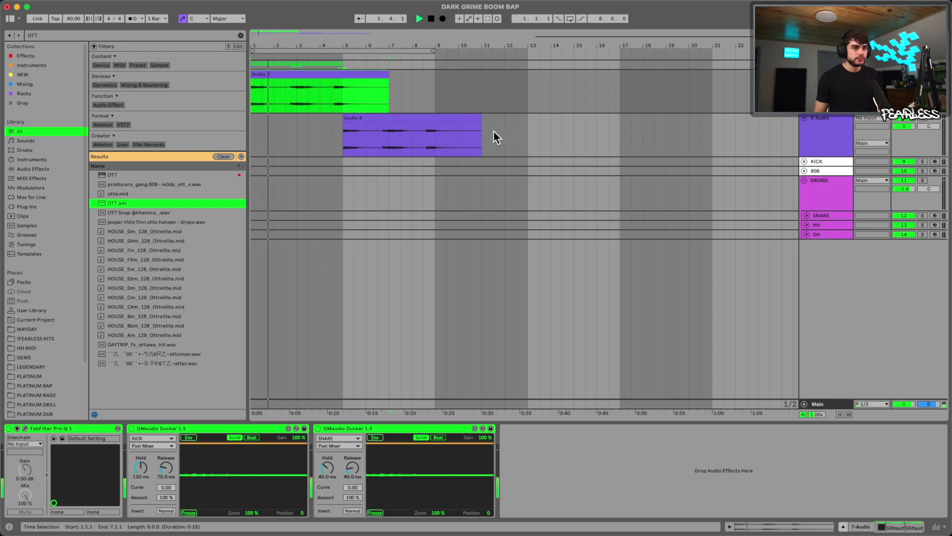
pyautogui.press('space')
# Shorten the loop to the first four bars and turn looping on.
pyautogui.moveTo(432, 50); pyautogui.dragTo(342, 50)
pyautogui.click(570, 20)
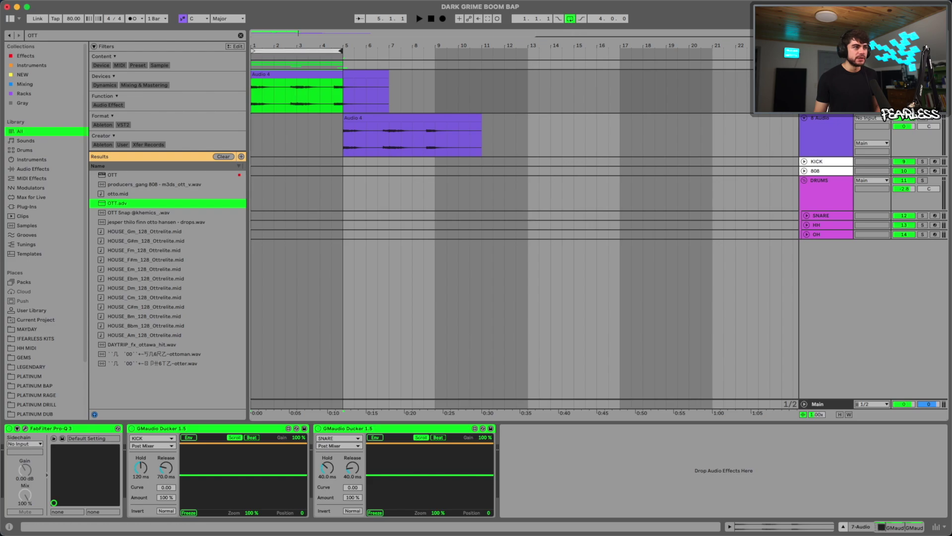
# Unfold the KICK track, clear the OTT search and open the PLATINUM BAP sample folder.
pyautogui.click(838, 161)
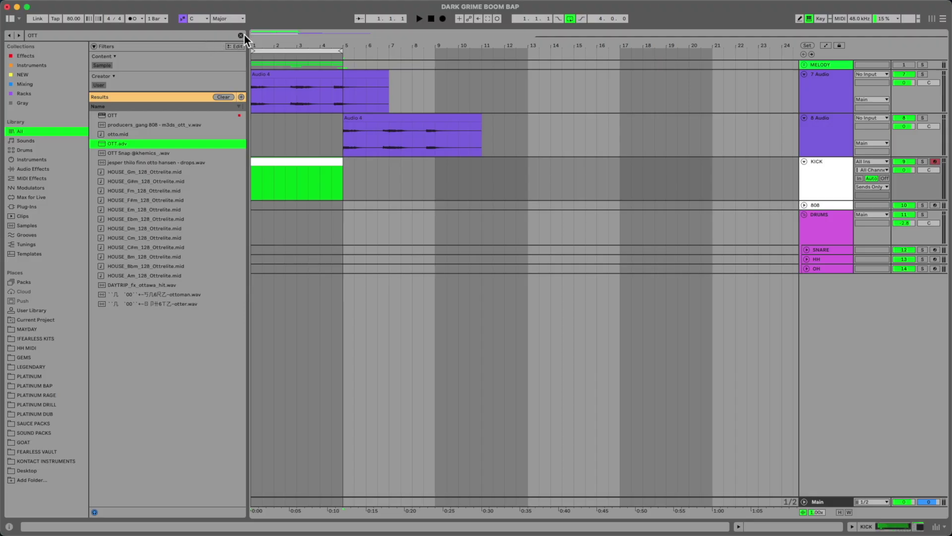
pyautogui.click(241, 35)
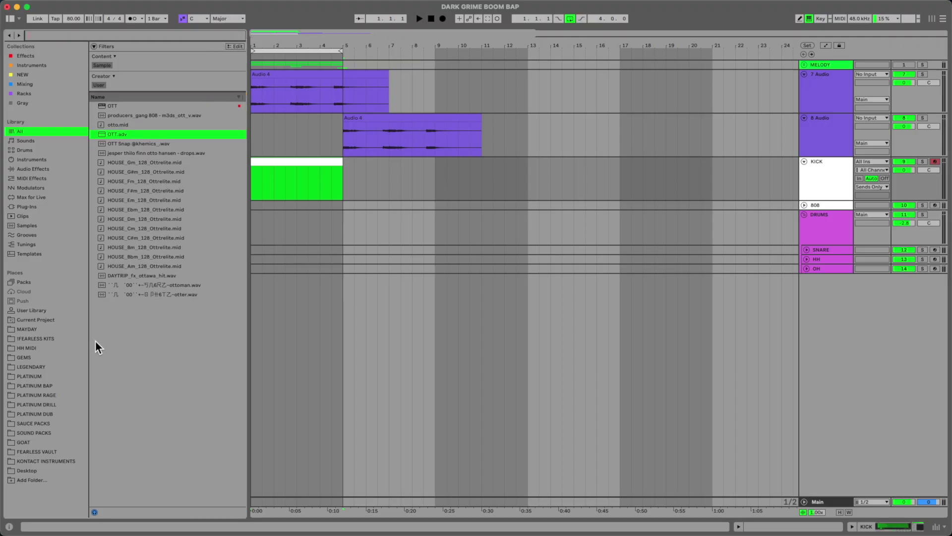
pyautogui.click(52, 386)
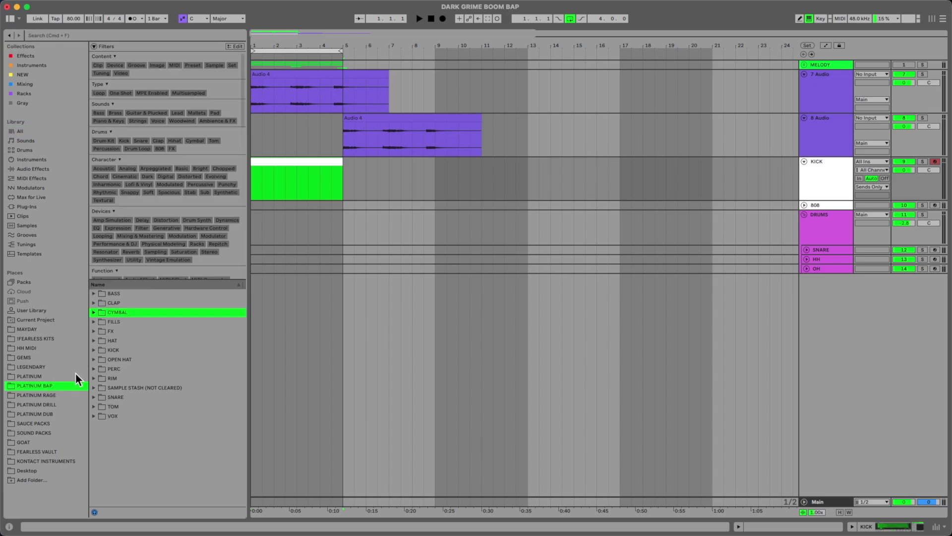
# Audition samples in the KICK folder and load UIO_KICK.wav onto the KICK track.
pyautogui.click(110, 350)
pyautogui.scroll(-5, 152, 388)
pyautogui.click(156, 405)
pyautogui.scroll(-3, 156, 407)
pyautogui.click(156, 411)
pyautogui.click(156, 421)
pyautogui.click(154, 441)
pyautogui.scroll(-10, 152, 443)
pyautogui.click(146, 404)
pyautogui.scroll(-2, 145, 400)
pyautogui.click(139, 402)
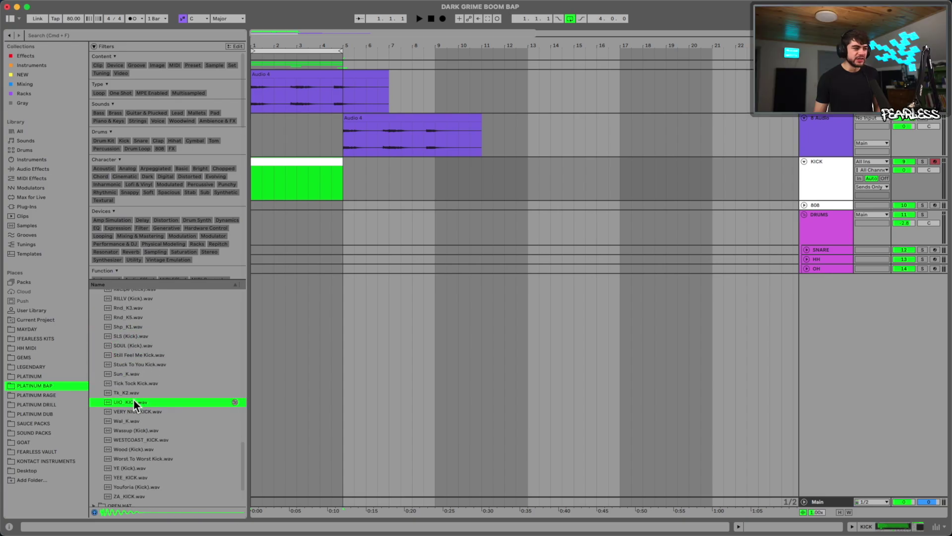
pyautogui.doubleClick(134, 402)
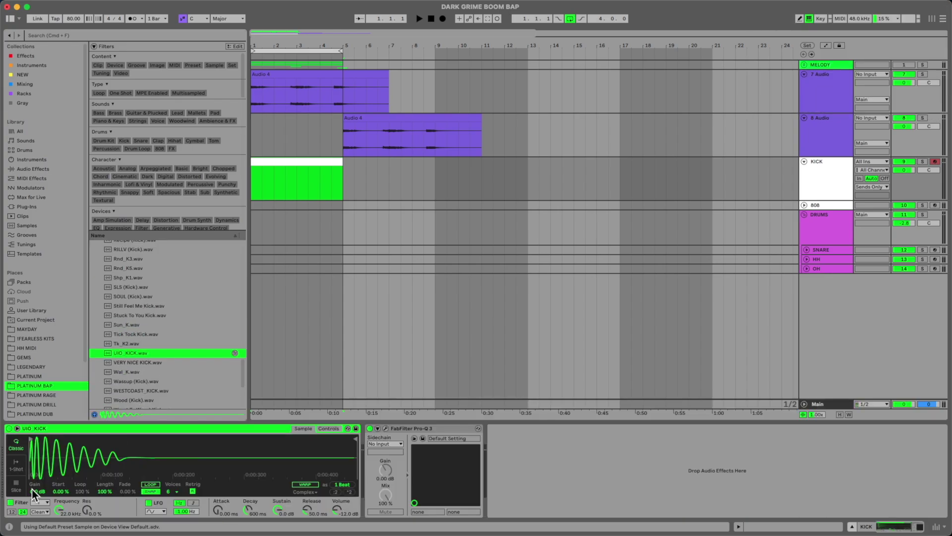
# Open the four-bar KICK clip and place C3 kicks at 1.1.1, 1.1.3 and 1.3.3.
pyautogui.doubleClick(334, 161)
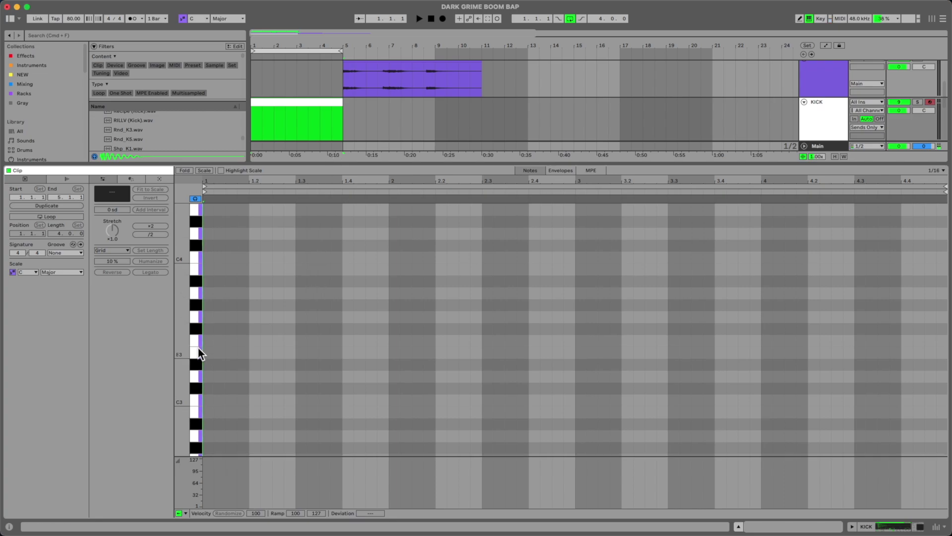
pyautogui.doubleClick(207, 397)
pyautogui.doubleClick(231, 375)
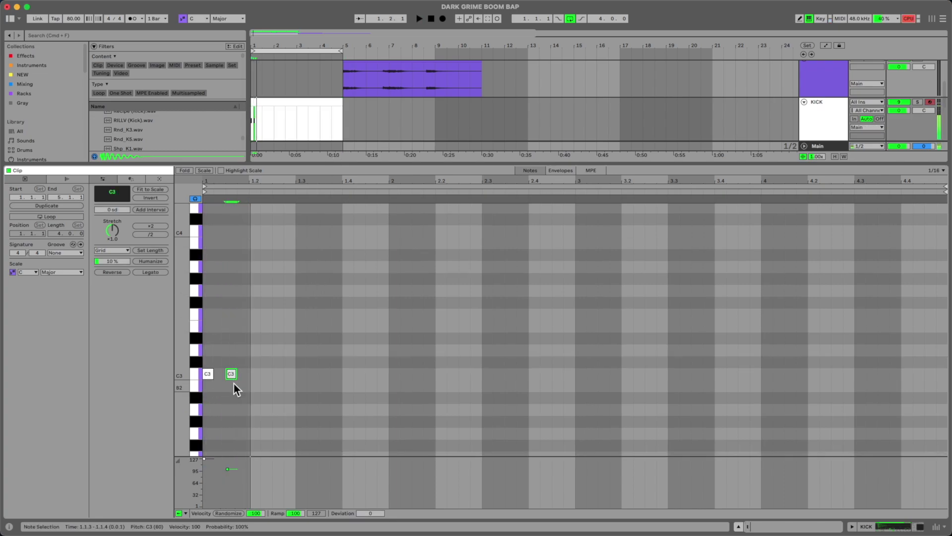
pyautogui.press('space')
pyautogui.click(317, 374)
pyautogui.doubleClick(323, 373)
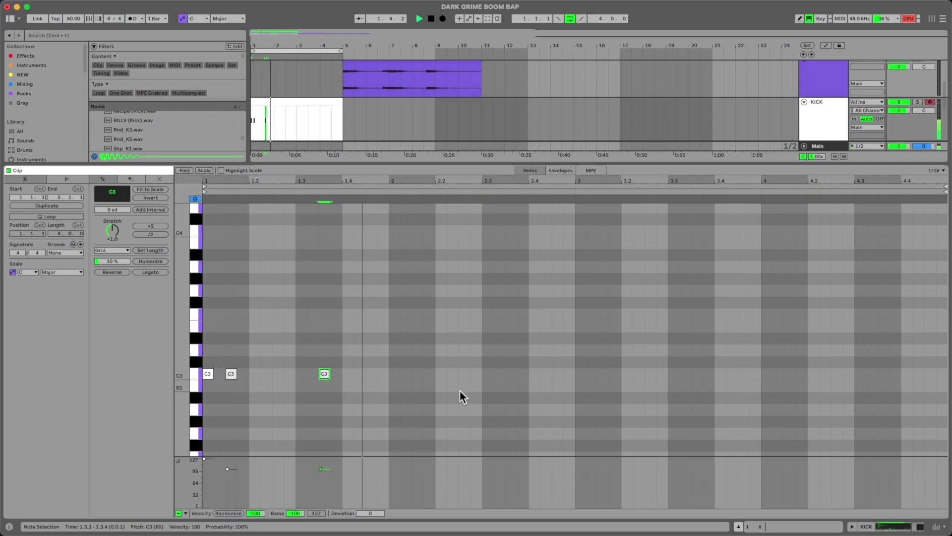
# Add three consecutive C3 kicks at 1.4.4, 2.1.1 and 2.1.2, and play the pattern back.
pyautogui.doubleClick(382, 373)
pyautogui.press('space')
pyautogui.doubleClick(394, 373)
pyautogui.press('space')
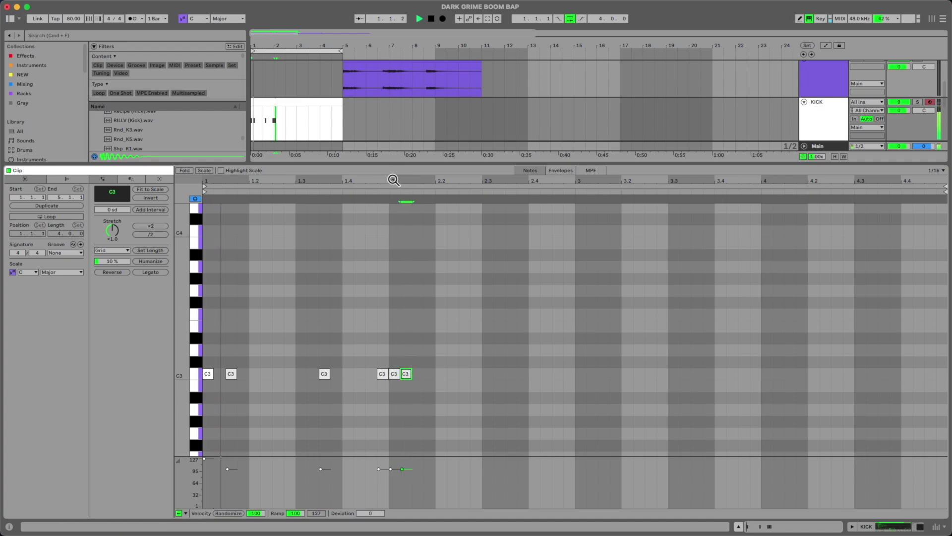
# Trim the start of the 1.4.4 kick so it hits slightly later, and shift the 2.1.2 kick halfway towards 2.1.3.
pyautogui.scroll(5, 591, 364)
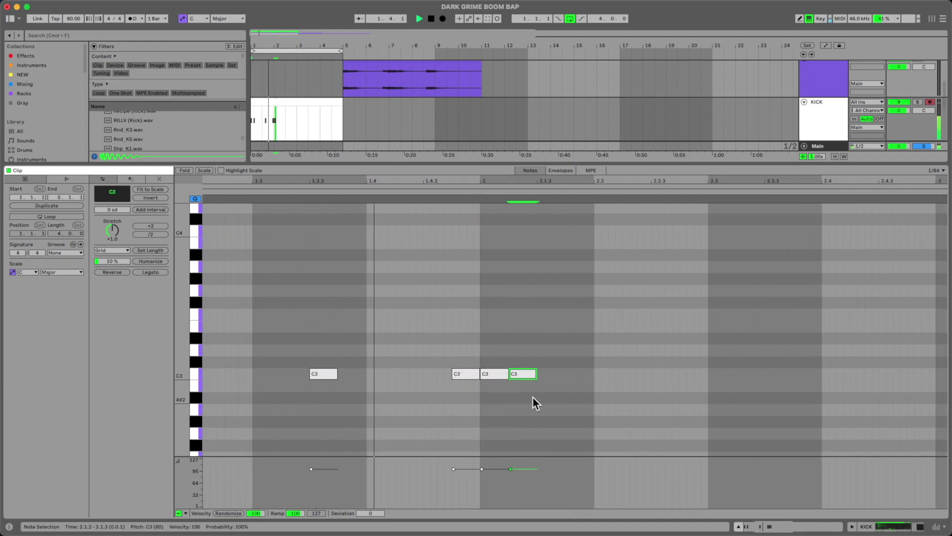
pyautogui.press('space')
pyautogui.moveTo(454, 373); pyautogui.dragTo(458, 376)
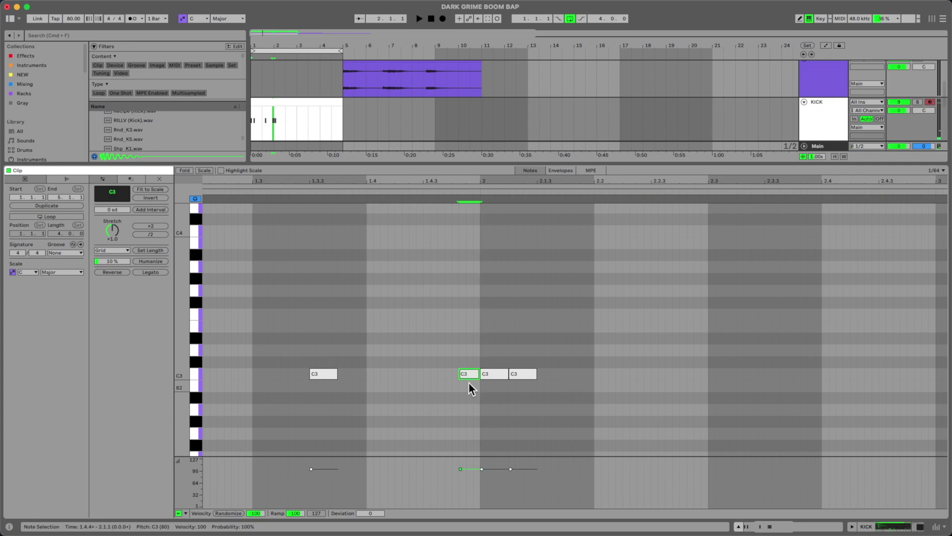
pyautogui.click(460, 381)
pyautogui.moveTo(514, 379); pyautogui.dragTo(533, 376)
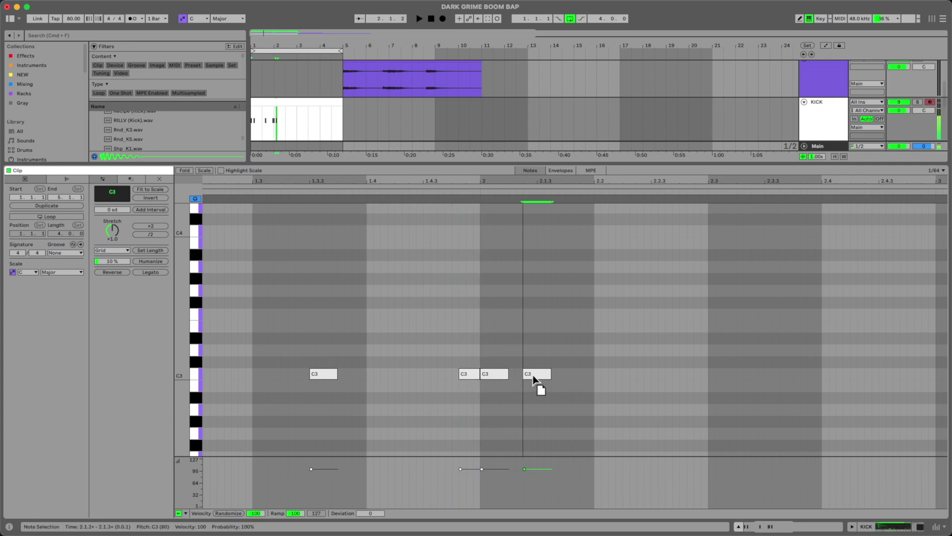
# Move the last kick to 2.1.3 and play back from the trimmed pickup kick before bar 2.
pyautogui.moveTo(524, 179); pyautogui.dragTo(537, 197)
pyautogui.scroll(-2, 552, 388)
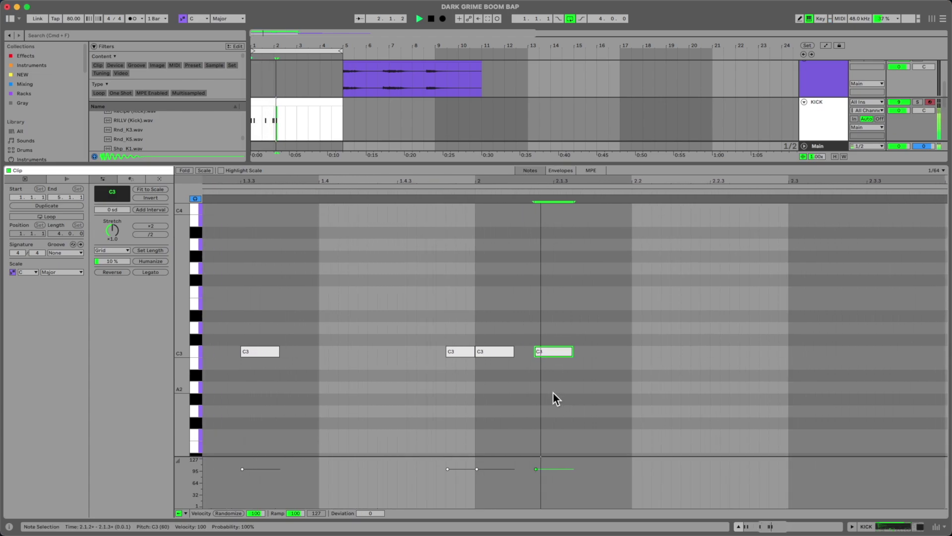
pyautogui.press('space')
pyautogui.moveTo(554, 351); pyautogui.dragTo(569, 355)
pyautogui.click(448, 378)
pyautogui.press('space')
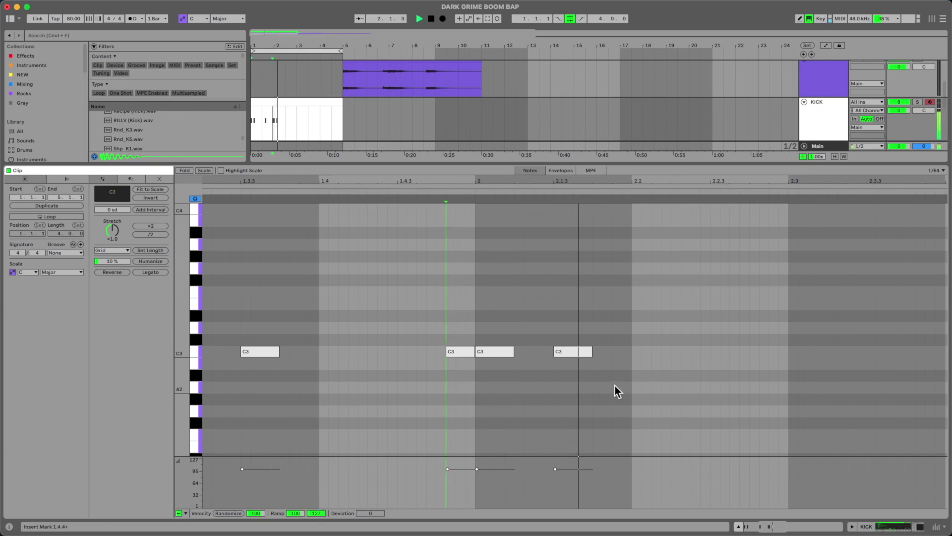
# Add a C3 kick at 2.3.3 and play the pattern from the start.
pyautogui.moveTo(654, 181); pyautogui.dragTo(496, 171)
pyautogui.press('space')
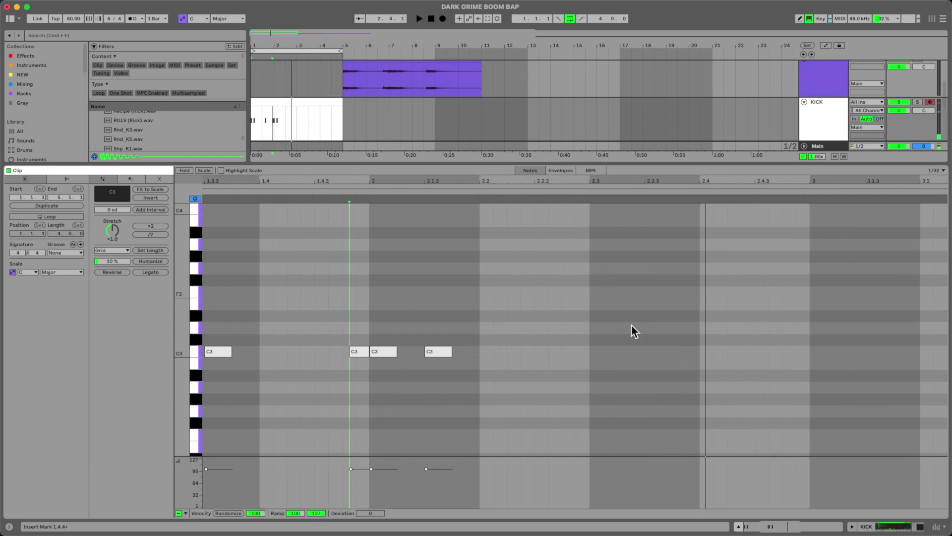
pyautogui.doubleClick(654, 351)
pyautogui.press('space')
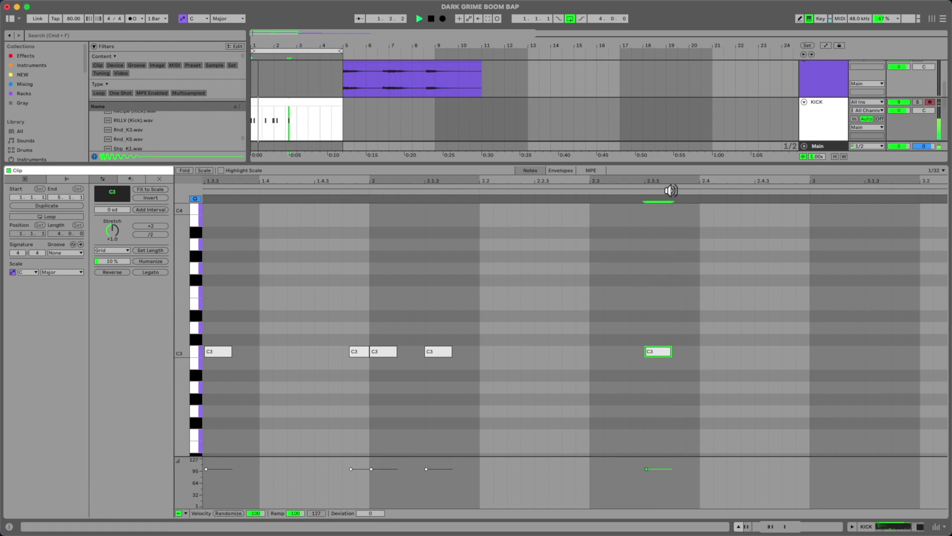
pyautogui.press('space')
# Duplicate the whole kick pattern, raise all notes to velocity 127 and play it back.
pyautogui.moveTo(668, 181); pyautogui.dragTo(514, 171)
pyautogui.press('super+a')
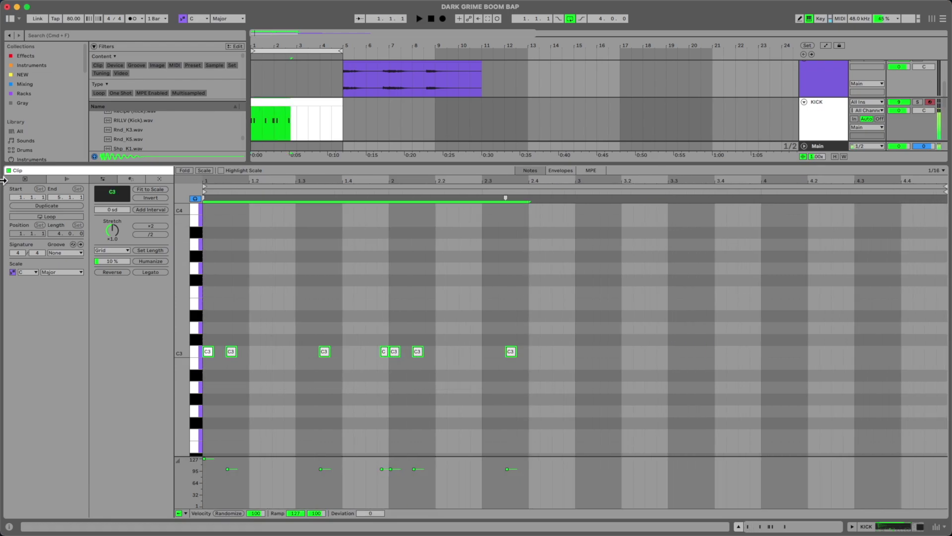
pyautogui.press('super+d')
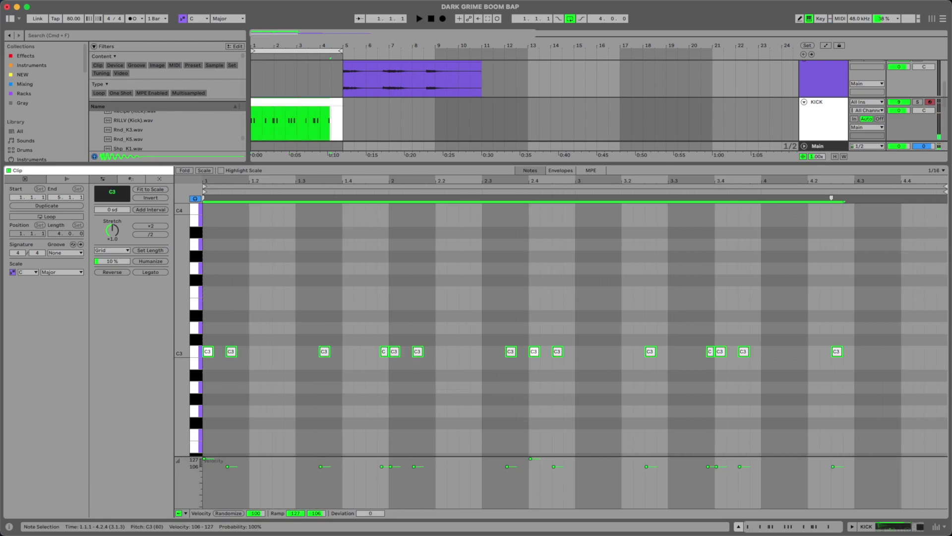
pyautogui.moveTo(507, 468); pyautogui.dragTo(522, 434)
pyautogui.press('space')
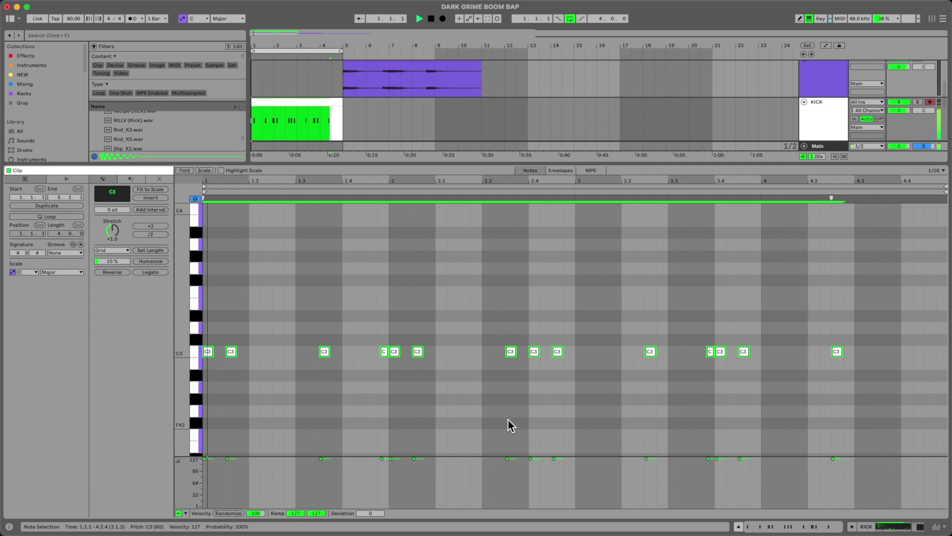
# Move the duplicated kick pattern to start at bar 3 and add short pickup kicks just before bars 3 and 5.
pyautogui.click(470, 422)
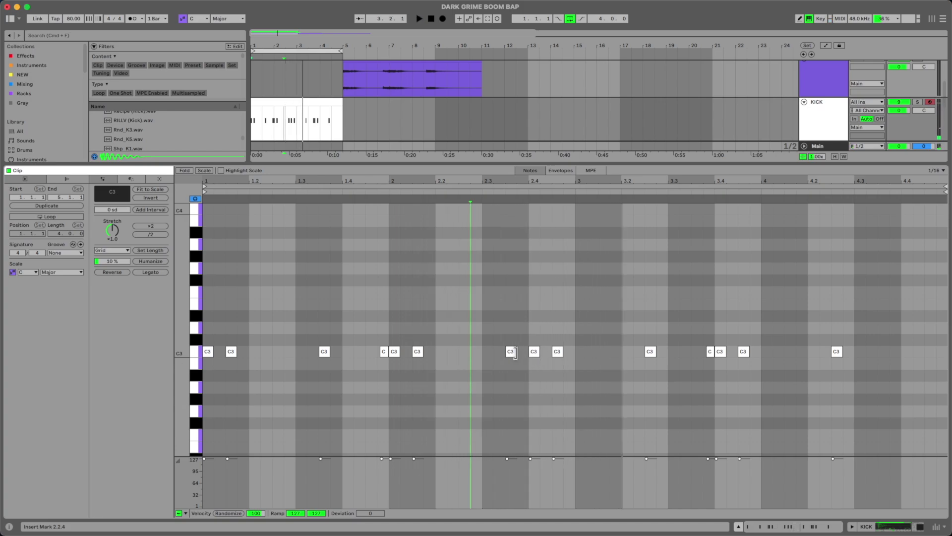
pyautogui.moveTo(530, 304); pyautogui.dragTo(942, 389)
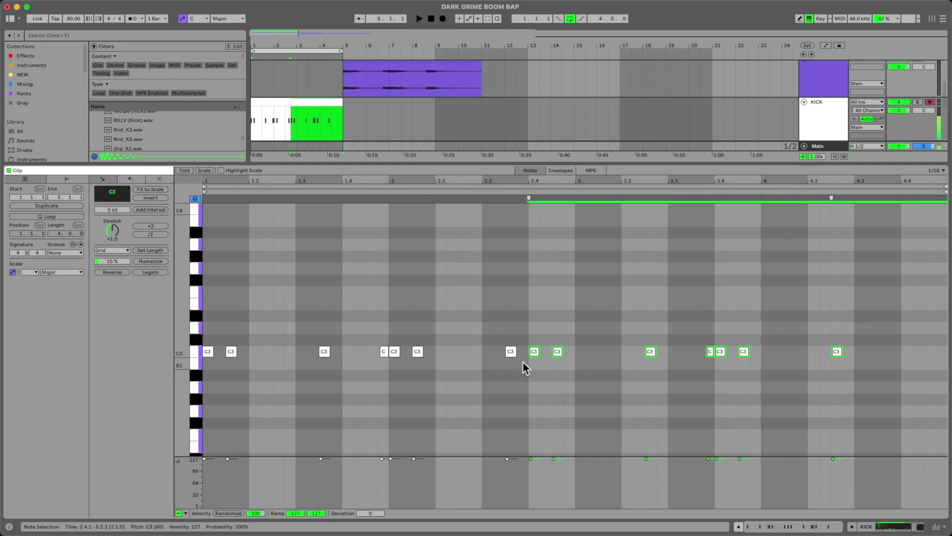
pyautogui.moveTo(534, 355); pyautogui.dragTo(587, 355)
pyautogui.press('space')
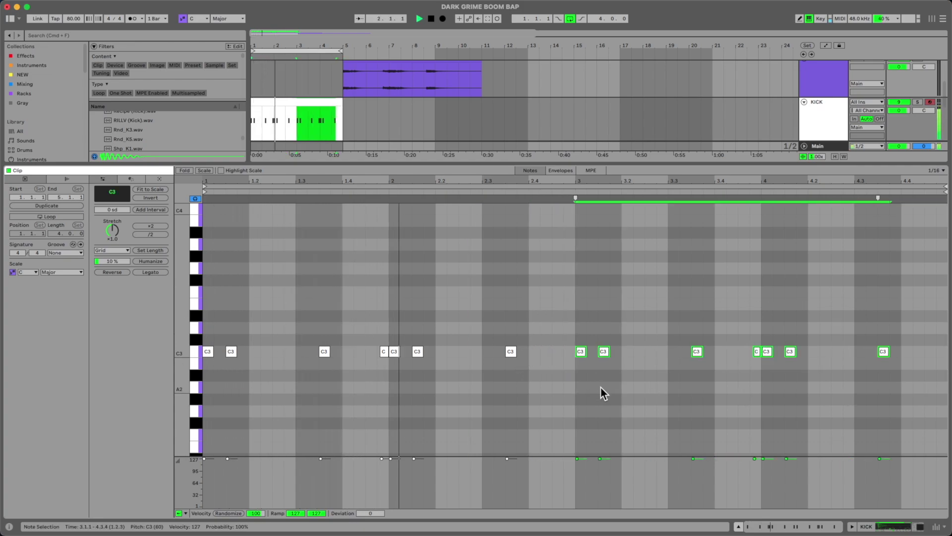
pyautogui.click(598, 389)
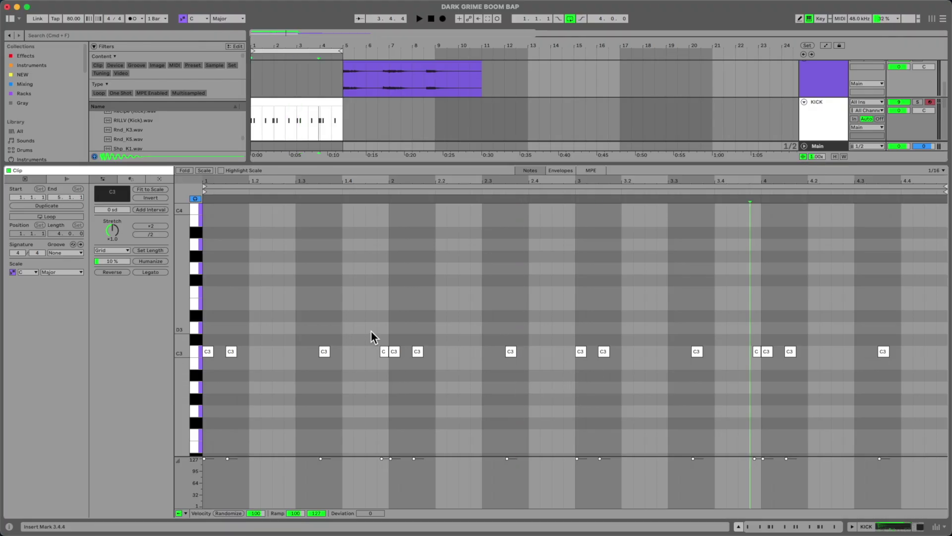
pyautogui.moveTo(371, 330); pyautogui.dragTo(942, 354)
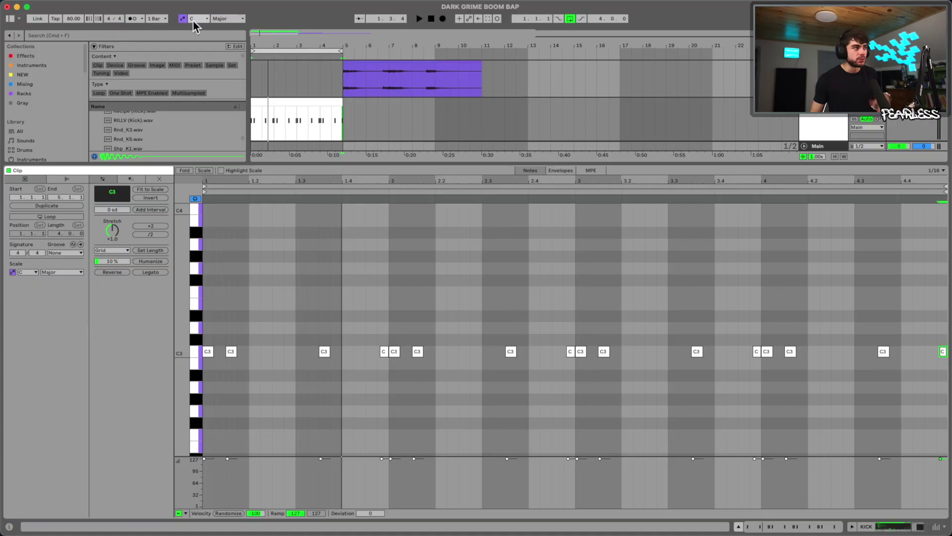
# Set the song scale to D Minor and audition the kick on C3 and D3.
pyautogui.click(208, 19)
pyautogui.click(200, 44)
pyautogui.click(233, 19)
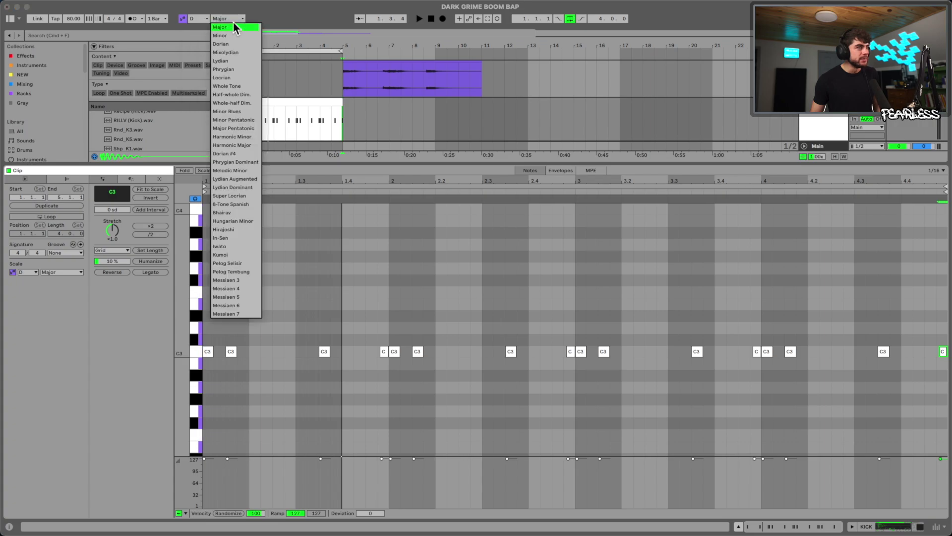
pyautogui.click(234, 36)
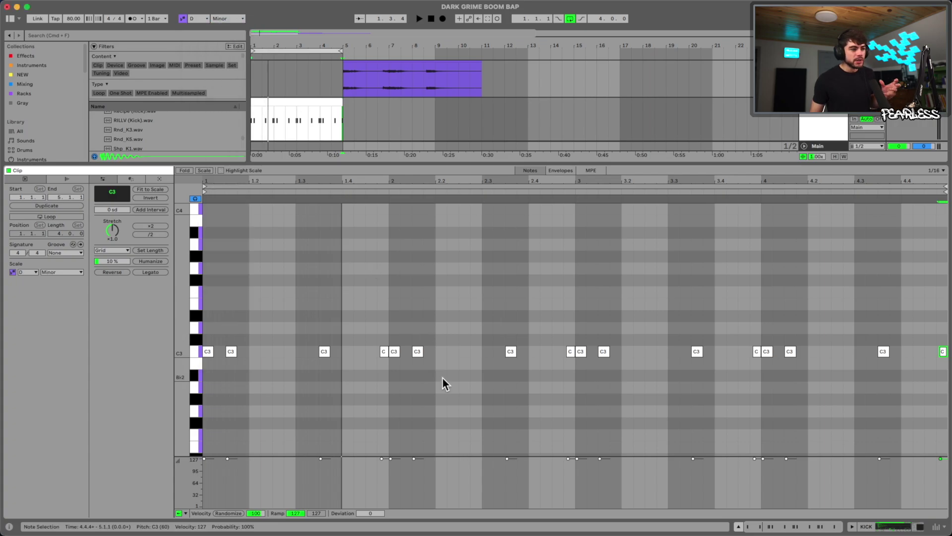
pyautogui.click(196, 351)
pyautogui.click(198, 332)
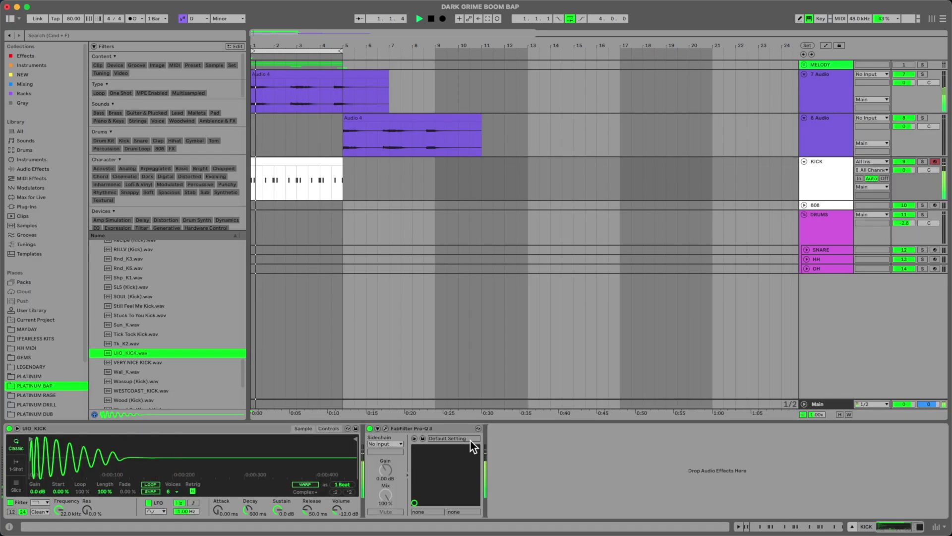
# Transpose the kick sample down to -2 st, comparing it with 0 st during playback against the melody.
pyautogui.click(336, 430)
pyautogui.press('space')
pyautogui.moveTo(307, 484); pyautogui.dragTo(308, 490)
pyautogui.press('space')
pyautogui.press('space')
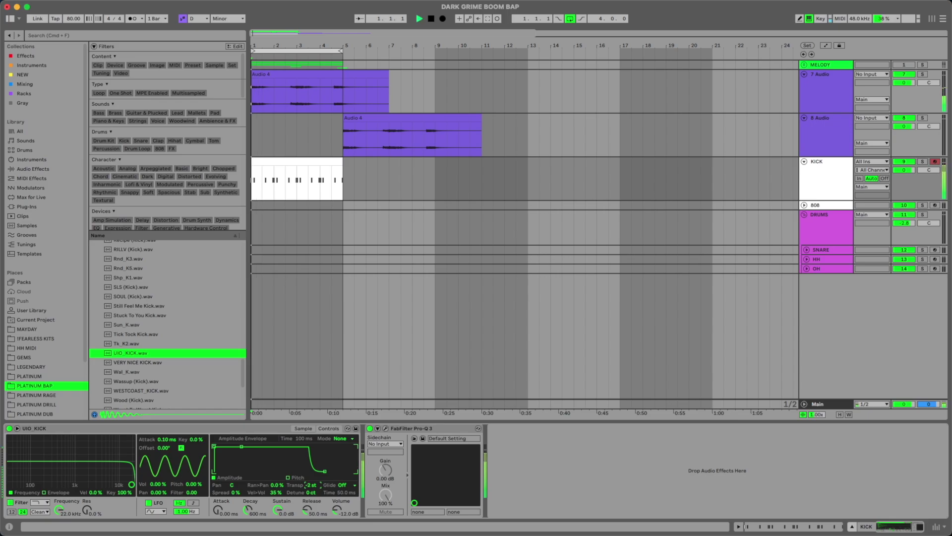
pyautogui.press('space')
pyautogui.press('space')
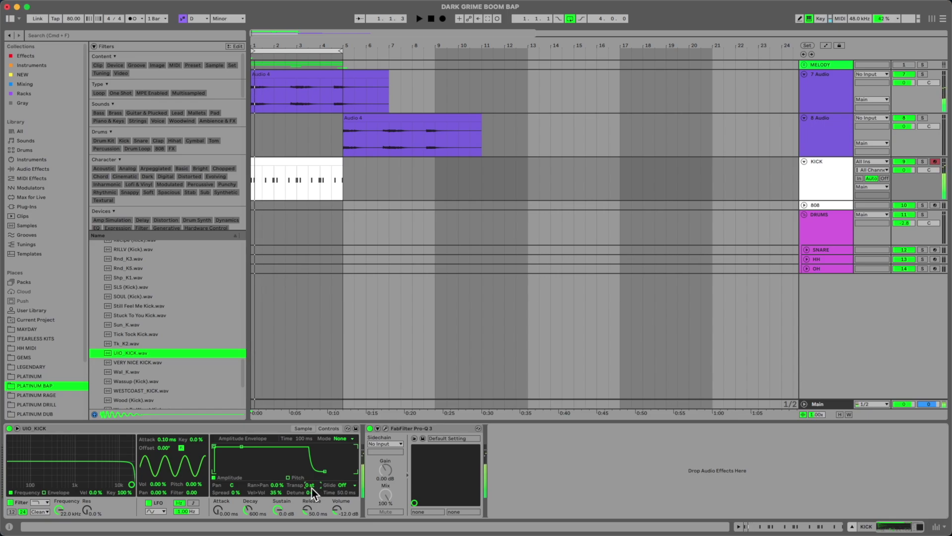
pyautogui.press('space')
pyautogui.moveTo(315, 486); pyautogui.dragTo(315, 491)
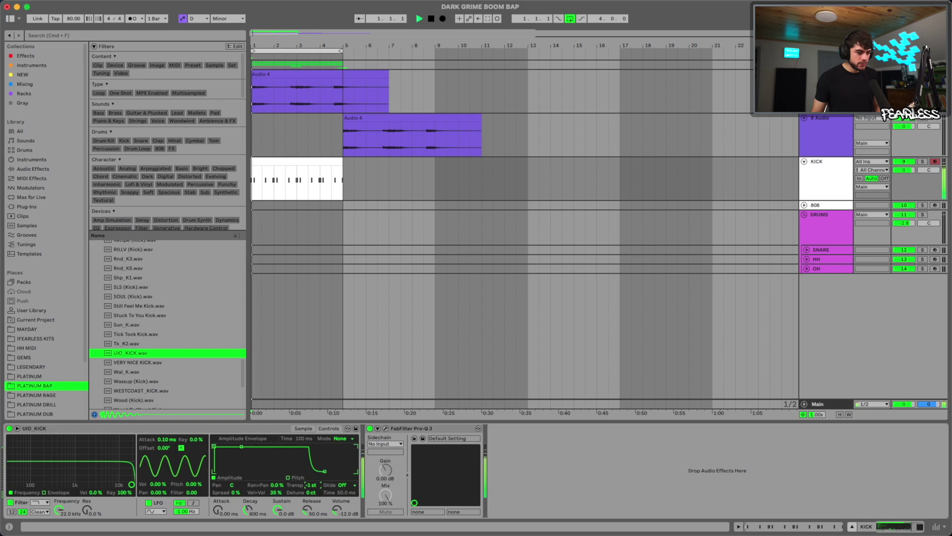
pyautogui.press('space')
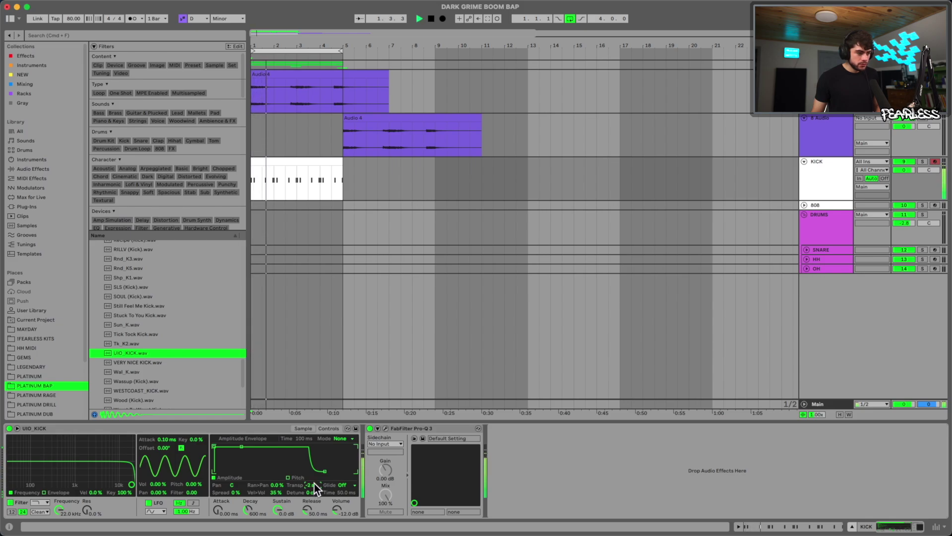
pyautogui.click(300, 430)
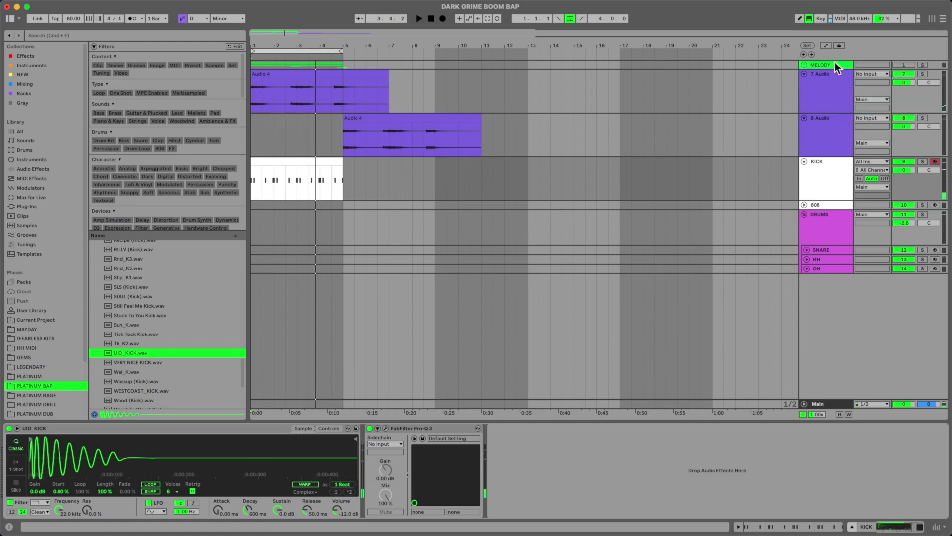
# Group the 7 Audio and 8 Audio tracks and bring up the ducking devices on the grouped tracks.
pyautogui.click(829, 87)
pyautogui.hotkey('shift', 'Down')
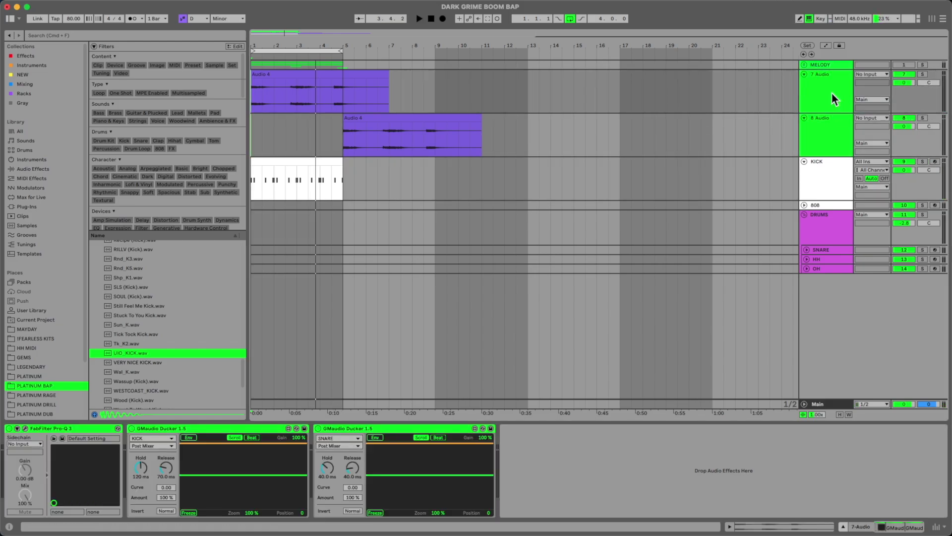
pyautogui.press('super+g')
pyautogui.click(821, 143)
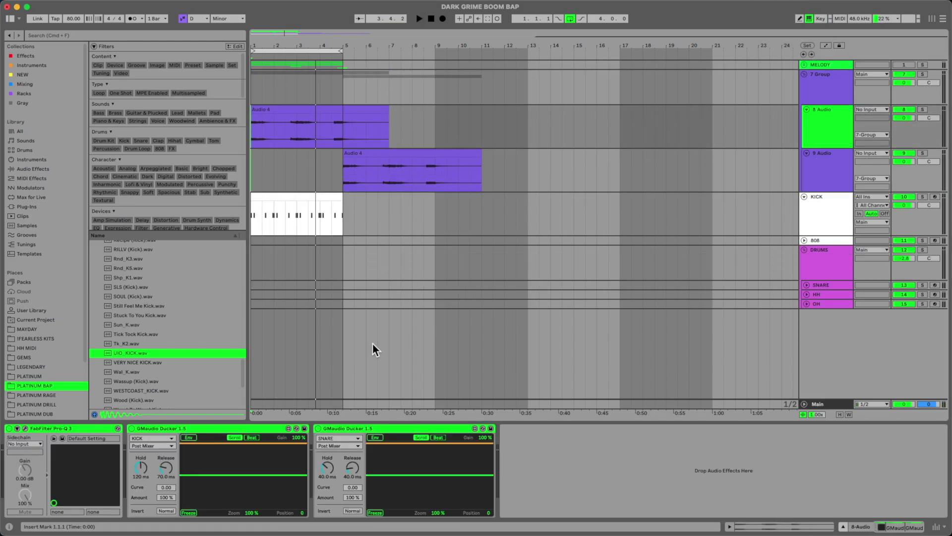
pyautogui.rightClick(353, 428)
pyautogui.click(632, 150)
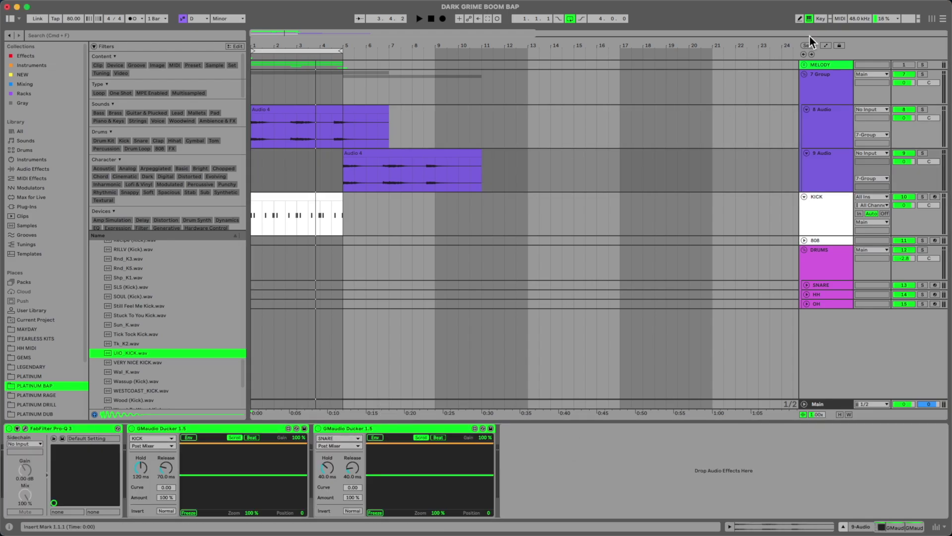
# Raise the kick sample's gain to 4.6 dB, auditioning it against the ducked melody.
pyautogui.press('space')
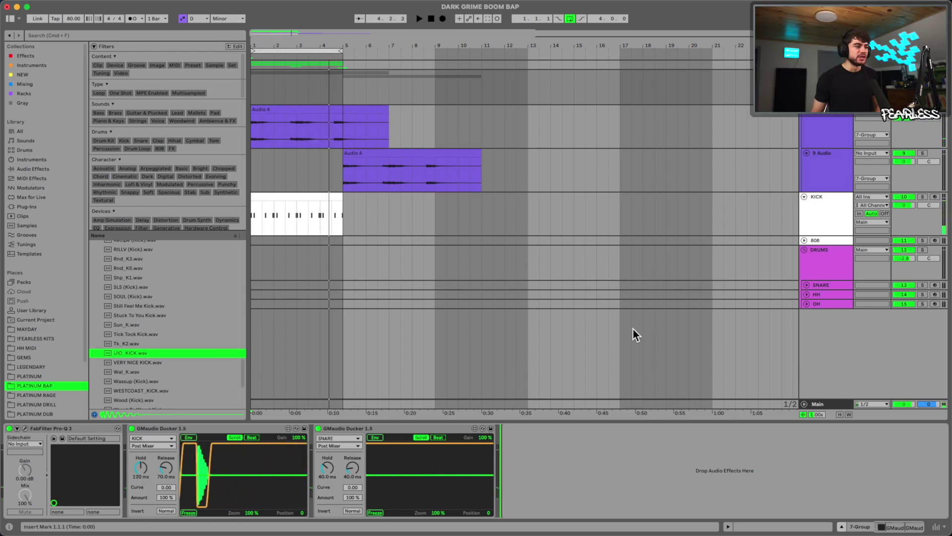
pyautogui.click(836, 221)
pyautogui.press('space')
pyautogui.click(40, 486)
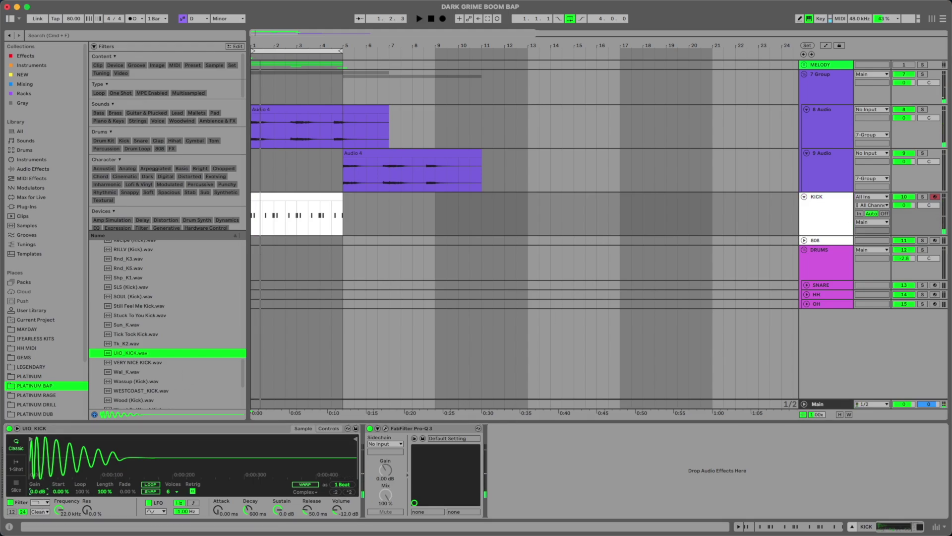
pyautogui.press('space')
pyautogui.moveTo(39, 488)
pyautogui.mouseDown()
pyautogui.moveTo(38, 473)
pyautogui.moveTo(39, 491)
pyautogui.mouseUp()
pyautogui.press('space')
pyautogui.press('space')
pyautogui.press('space')
pyautogui.press('space')
pyautogui.press('space')
pyautogui.press('space')
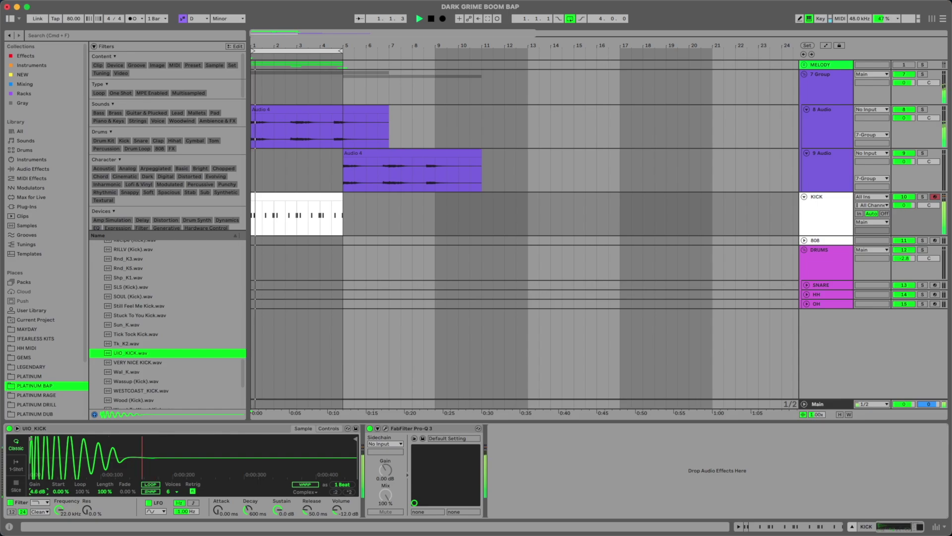
# Check the kick's level in the session mixer during playback, and return to the arrangement.
pyautogui.press('Tab')
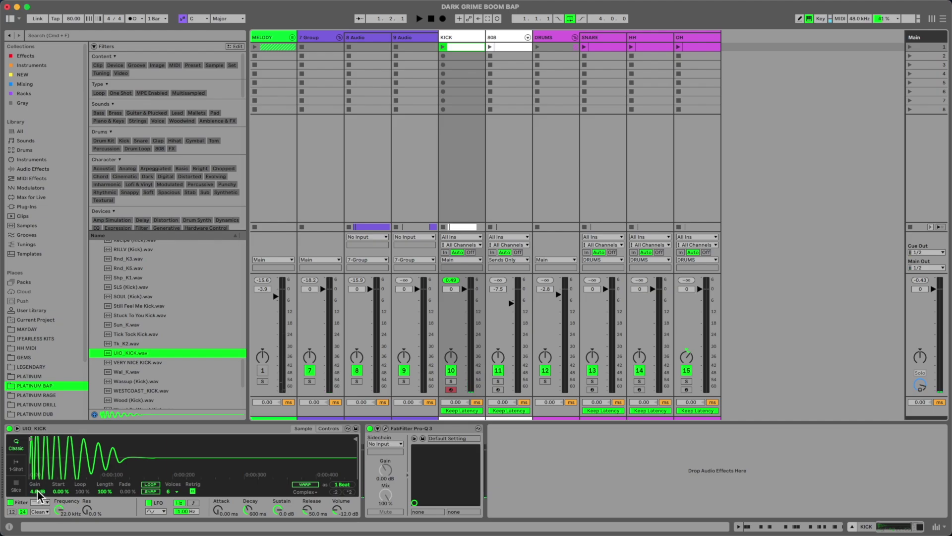
pyautogui.press('space')
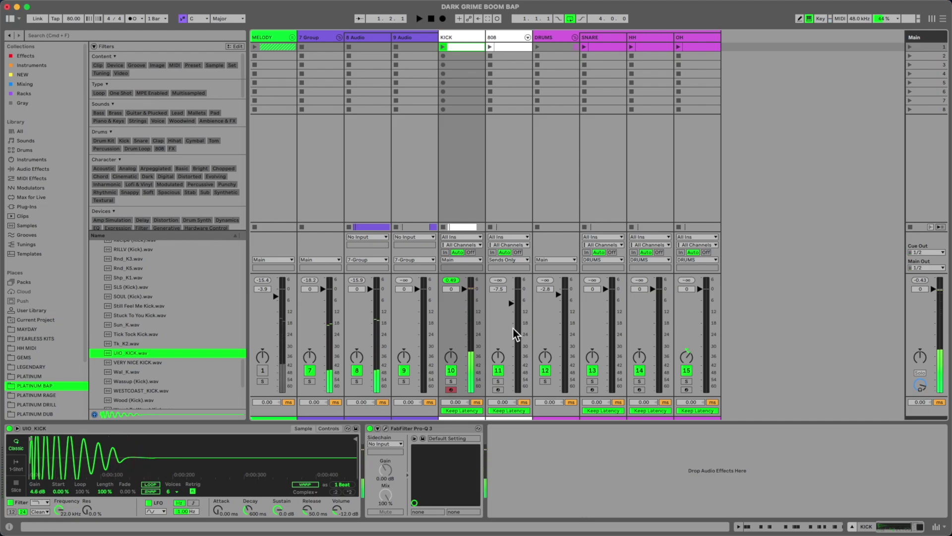
pyautogui.press('Tab')
# Unfold the 808 track and insert an empty MIDI clip on it from bar 1 to bar 5.
pyautogui.click(820, 208)
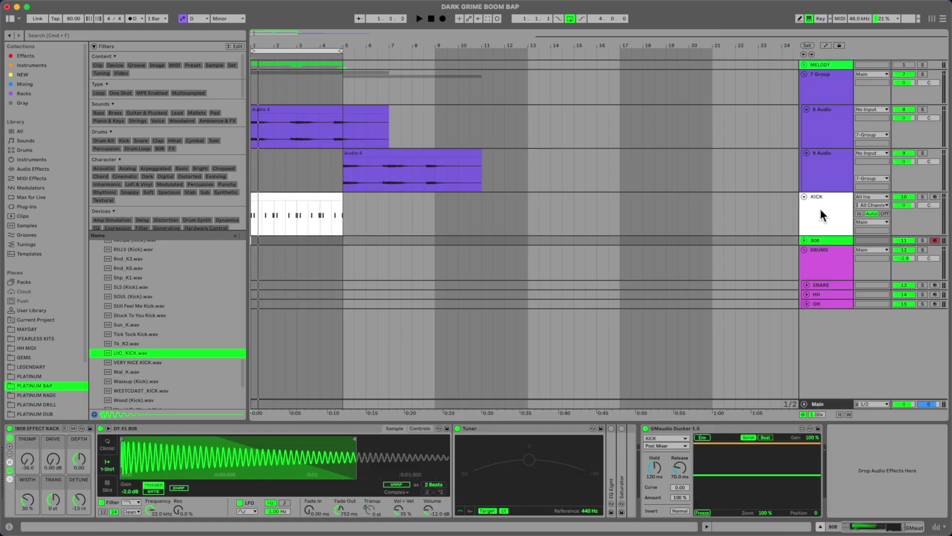
pyautogui.click(816, 240)
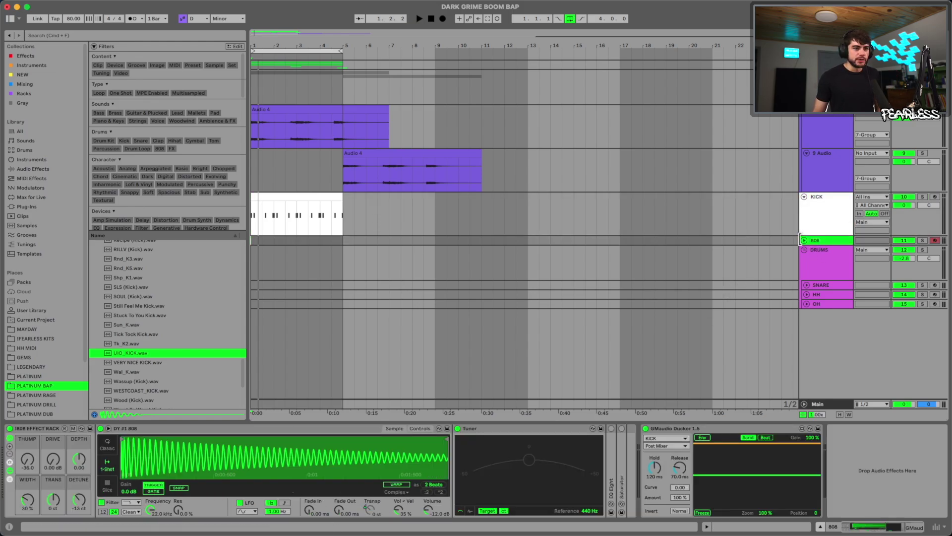
pyautogui.click(804, 240)
pyautogui.moveTo(341, 245); pyautogui.dragTo(189, 248)
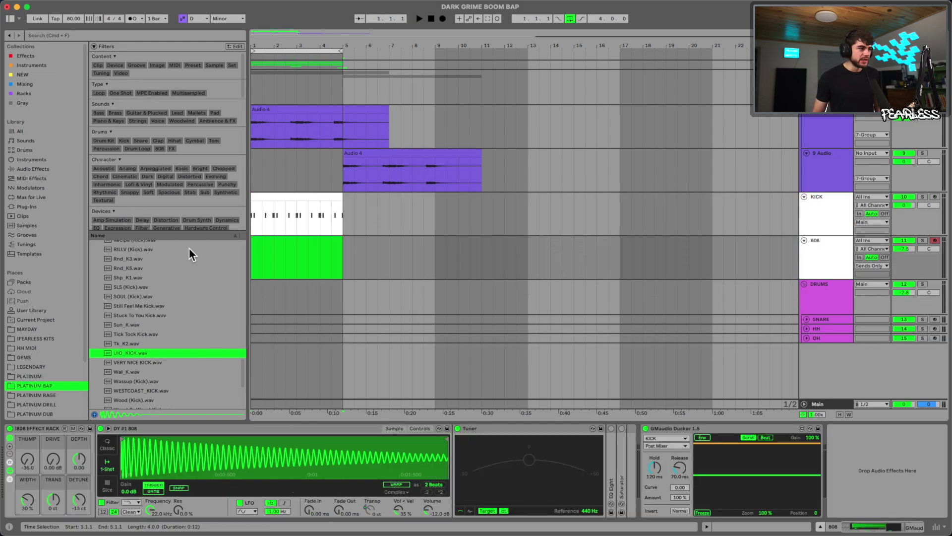
pyautogui.press('super+shift+m')
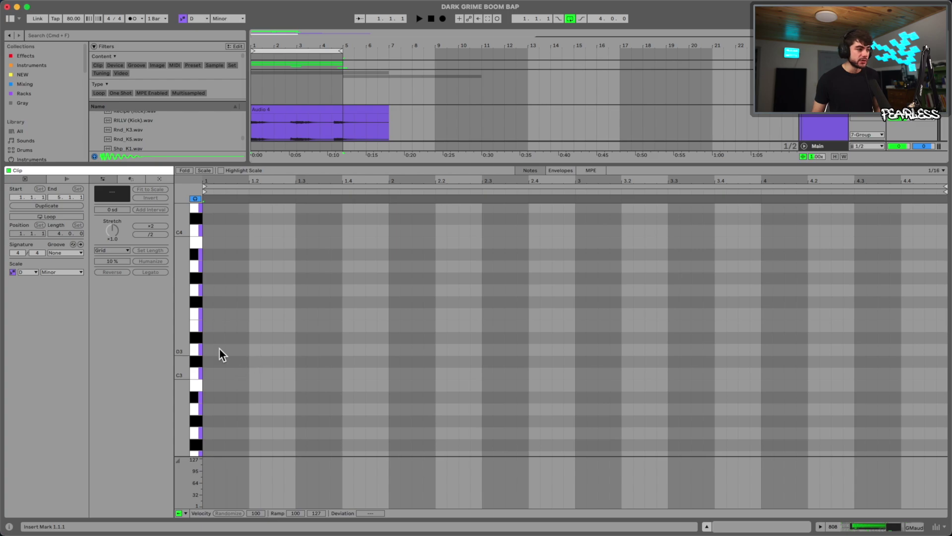
# Draw a long D3 note from the clip start to 2.1.3 and an A3 note from 4.3.3 to the clip end.
pyautogui.click(201, 350)
pyautogui.doubleClick(207, 349)
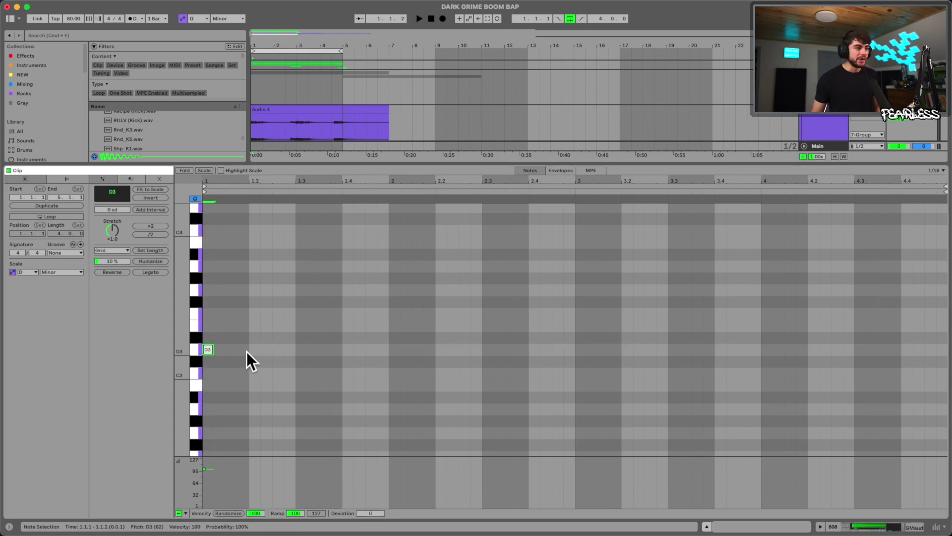
pyautogui.moveTo(315, 359); pyautogui.dragTo(411, 356)
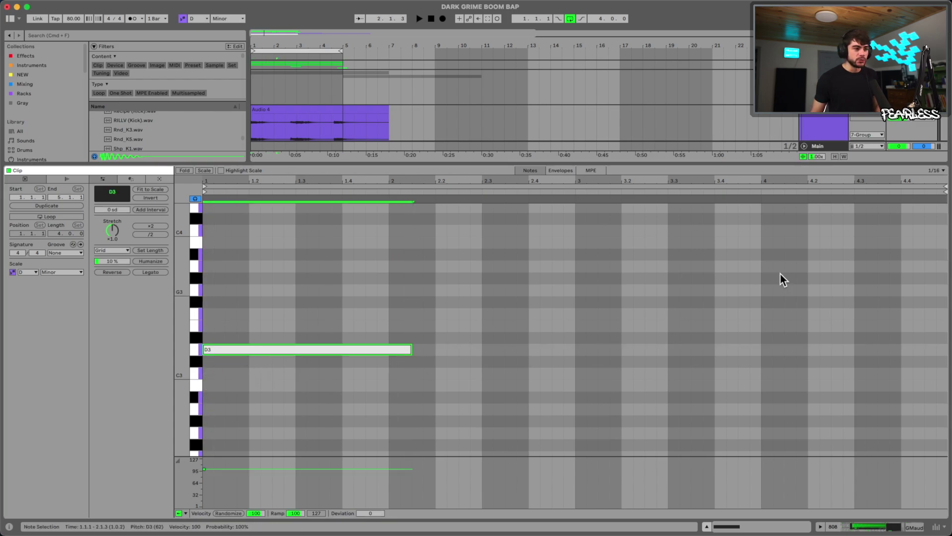
pyautogui.click(882, 266)
pyautogui.moveTo(894, 266); pyautogui.dragTo(917, 265)
pyautogui.click(884, 266)
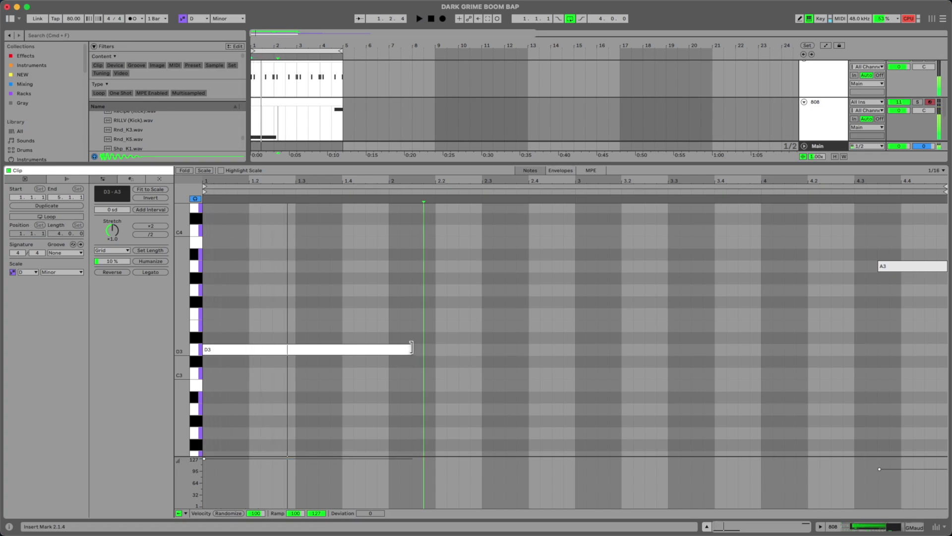
# Shorten the first D3 note to two beats and add another two-beat D3 at bar 2 with velocity 127.
pyautogui.moveTo(411, 347); pyautogui.dragTo(295, 349)
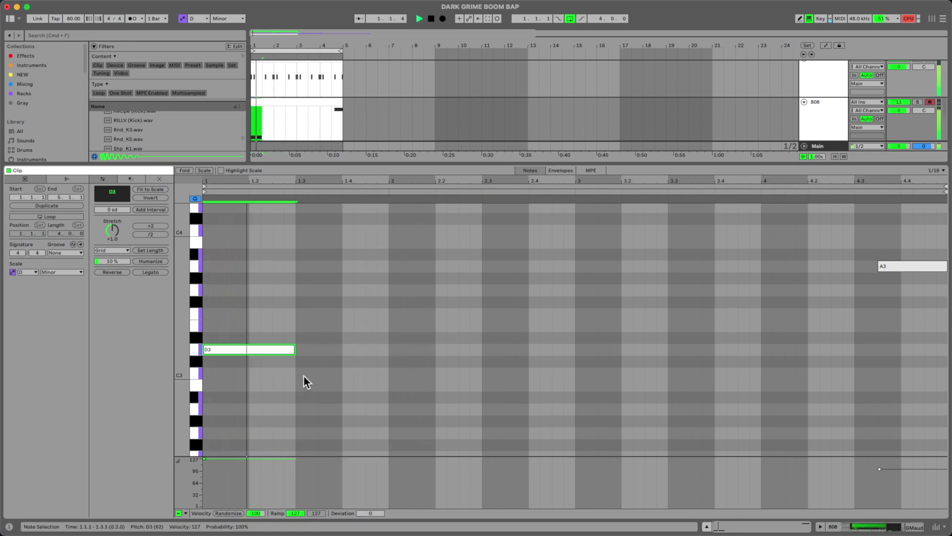
pyautogui.doubleClick(394, 349)
pyautogui.press('space')
pyautogui.moveTo(401, 349); pyautogui.dragTo(484, 349)
pyautogui.press('space')
pyautogui.moveTo(457, 469); pyautogui.dragTo(466, 444)
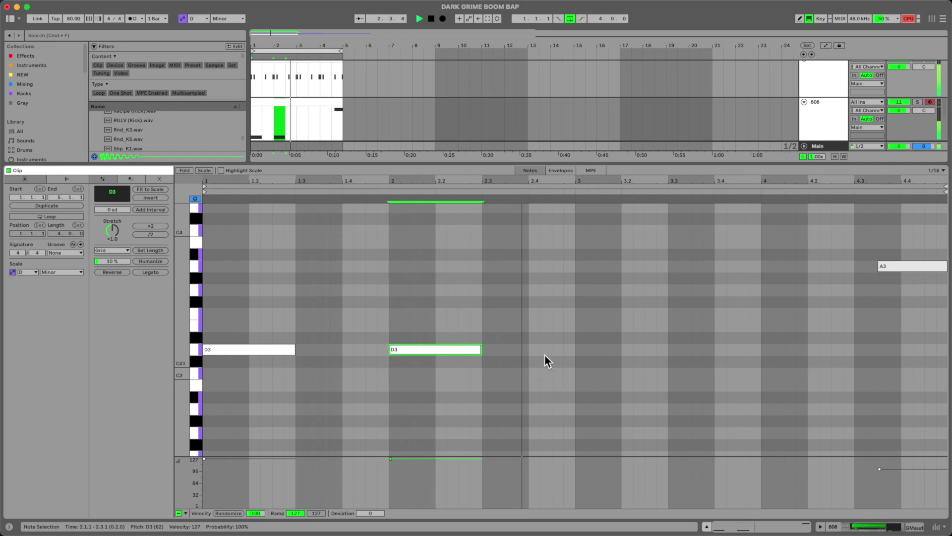
# Add a shorter D3 note in the second half of bar 2, starting at 2.3.3, and audition it.
pyautogui.doubleClick(519, 347)
pyautogui.moveTo(528, 346); pyautogui.dragTo(565, 347)
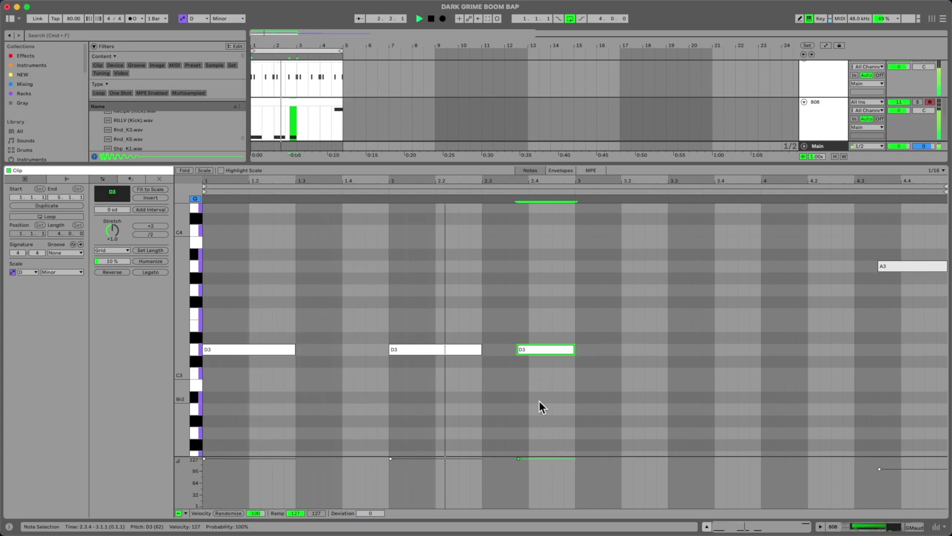
pyautogui.moveTo(526, 349); pyautogui.dragTo(515, 349)
pyautogui.press('space')
pyautogui.press('space')
# Duplicate the three D3 notes to start at bar 3 and delete the copy beneath the A3 note.
pyautogui.moveTo(570, 397); pyautogui.dragTo(273, 342)
pyautogui.press('super+d')
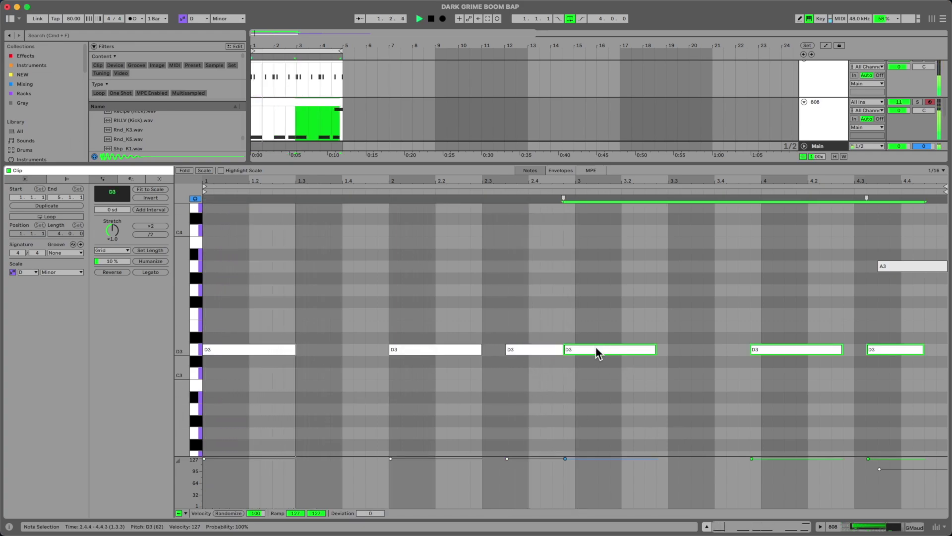
pyautogui.click(635, 390)
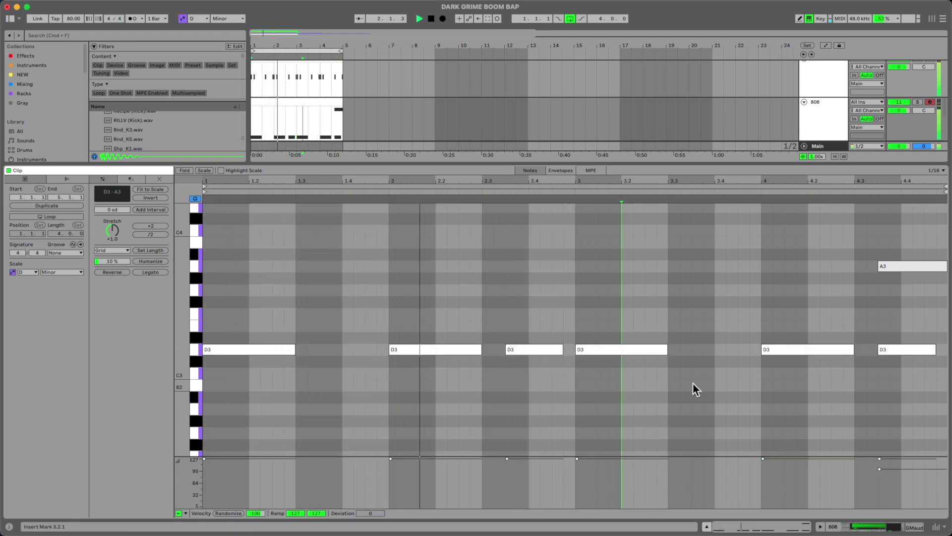
pyautogui.click(891, 347)
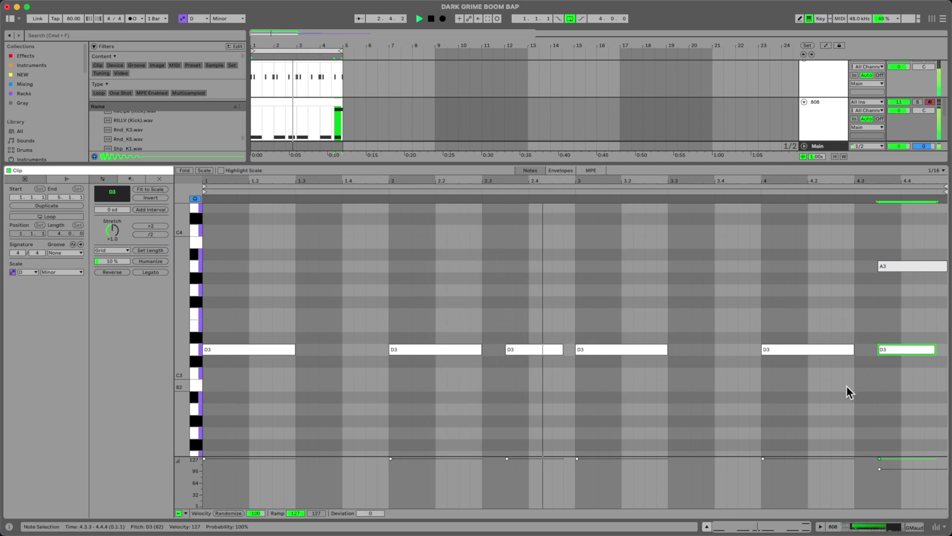
pyautogui.press('Delete')
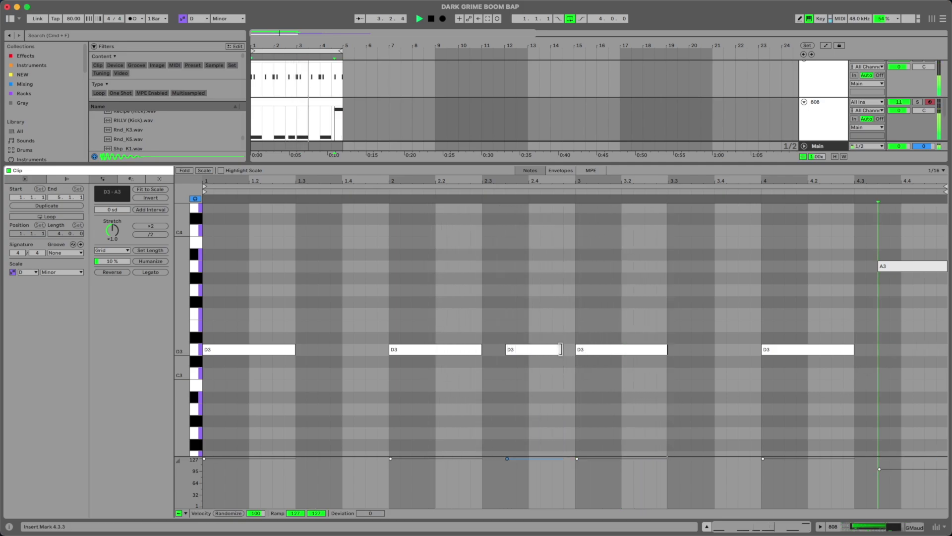
# Extend the D3 note at 2.3.3 up to bar 3, set the A3 note's velocity to 127, and return to the device view.
pyautogui.moveTo(564, 349); pyautogui.dragTo(575, 349)
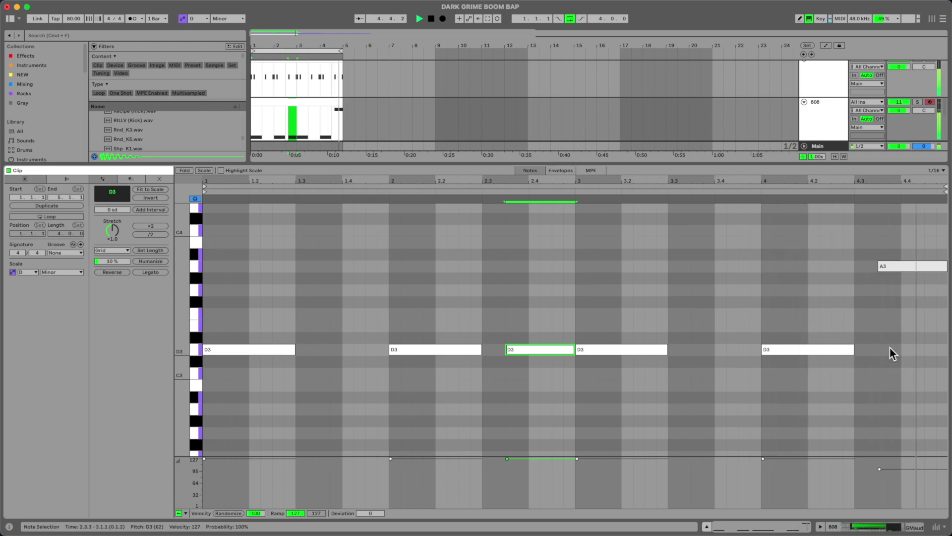
pyautogui.click(921, 467)
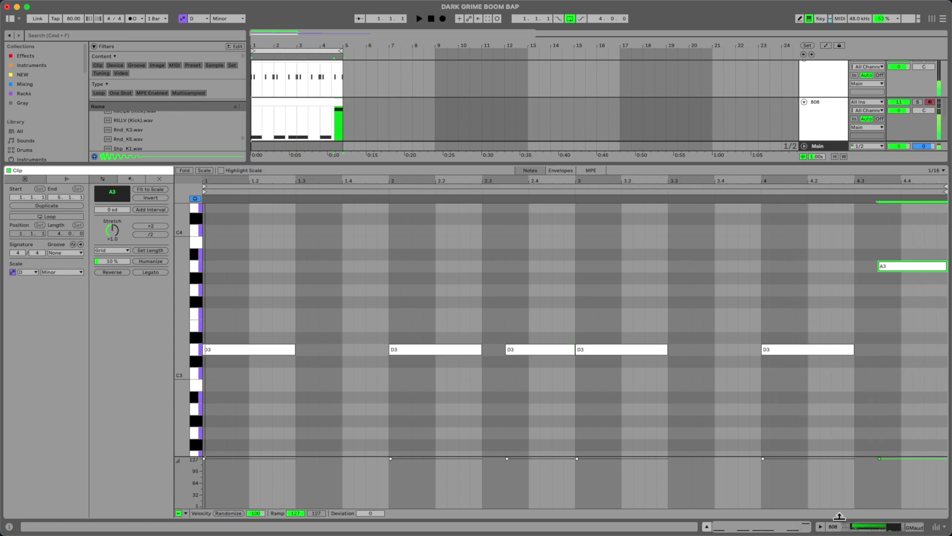
pyautogui.click(836, 527)
# Lower the 808 track's volume to -6.4 dB while playing the loop.
pyautogui.click(323, 240)
pyautogui.press('space')
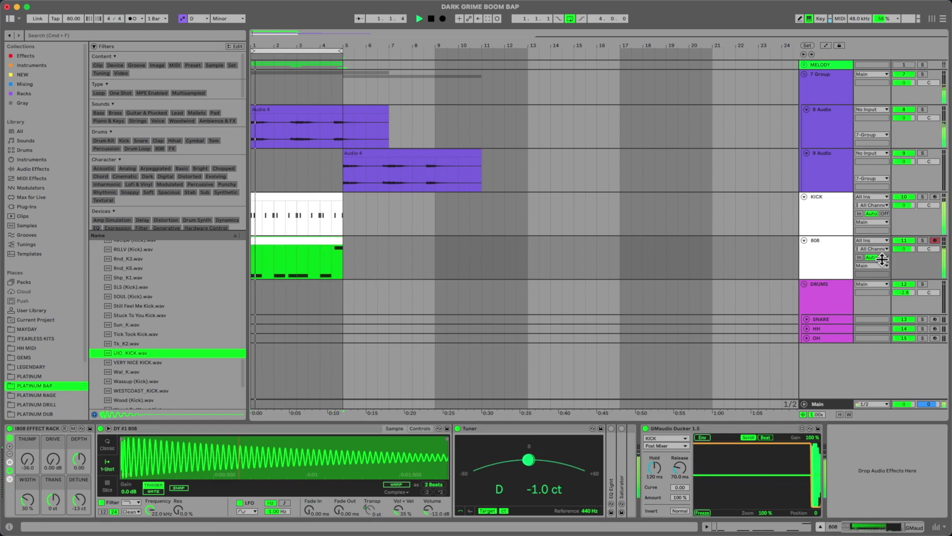
pyautogui.moveTo(907, 249); pyautogui.dragTo(907, 266)
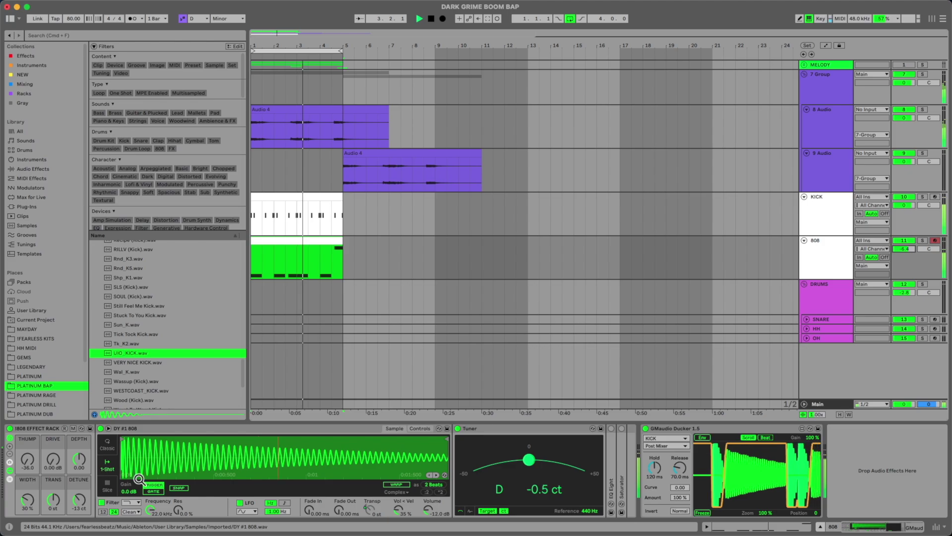
# Trim the 808 sample's end to about two thirds of its displayed length and set its fade out to 551 ms.
pyautogui.press('space')
pyautogui.moveTo(329, 514); pyautogui.dragTo(329, 503)
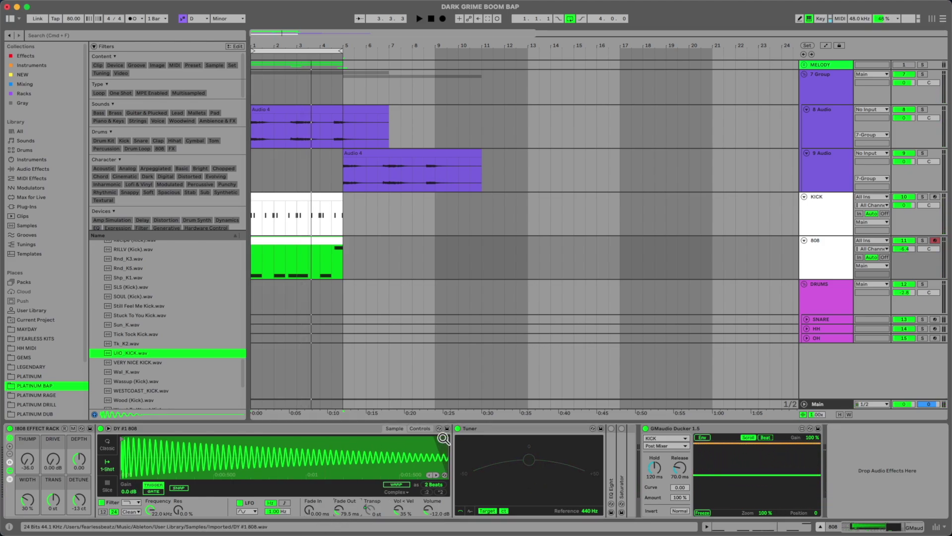
pyautogui.press('space')
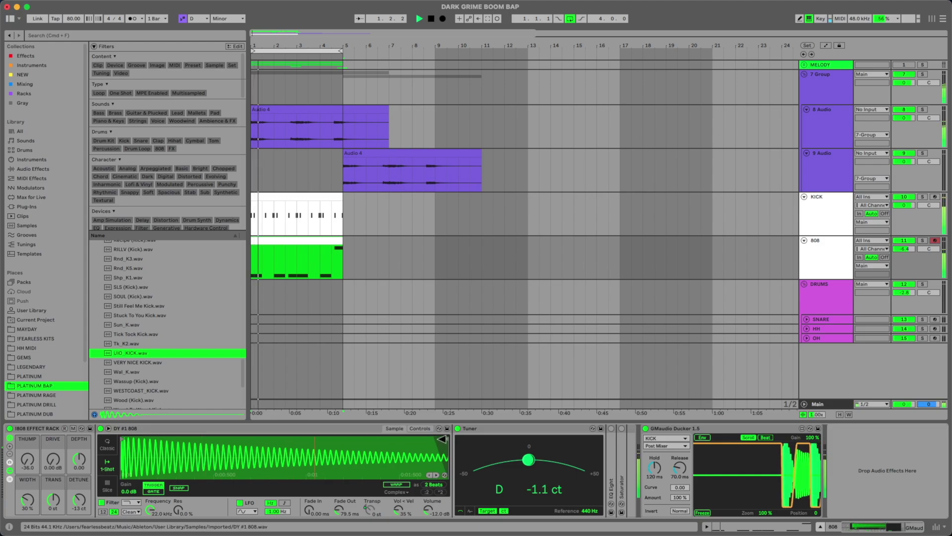
pyautogui.moveTo(328, 447); pyautogui.dragTo(330, 447)
pyautogui.moveTo(339, 510); pyautogui.dragTo(339, 489)
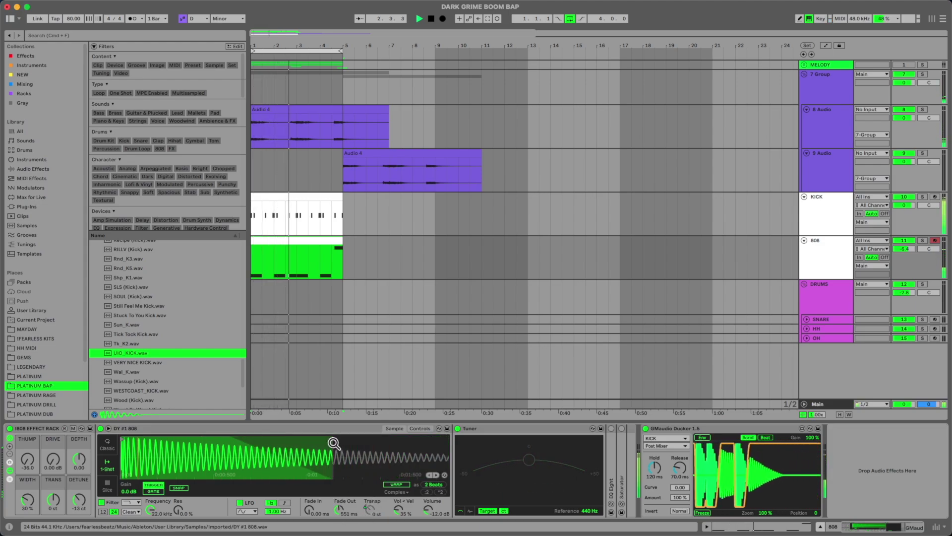
pyautogui.moveTo(333, 443)
pyautogui.mouseDown()
pyautogui.moveTo(319, 443)
pyautogui.moveTo(335, 443)
pyautogui.mouseUp()
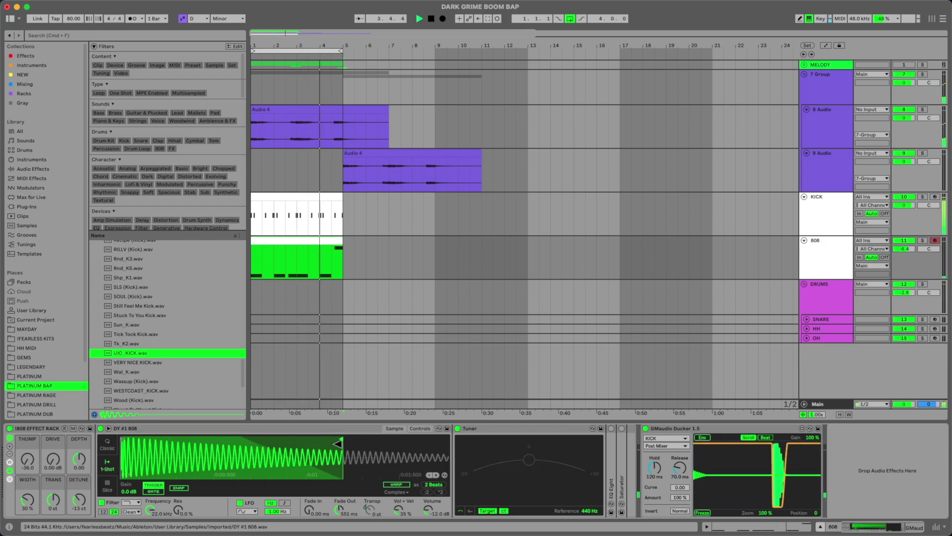
pyautogui.press('space')
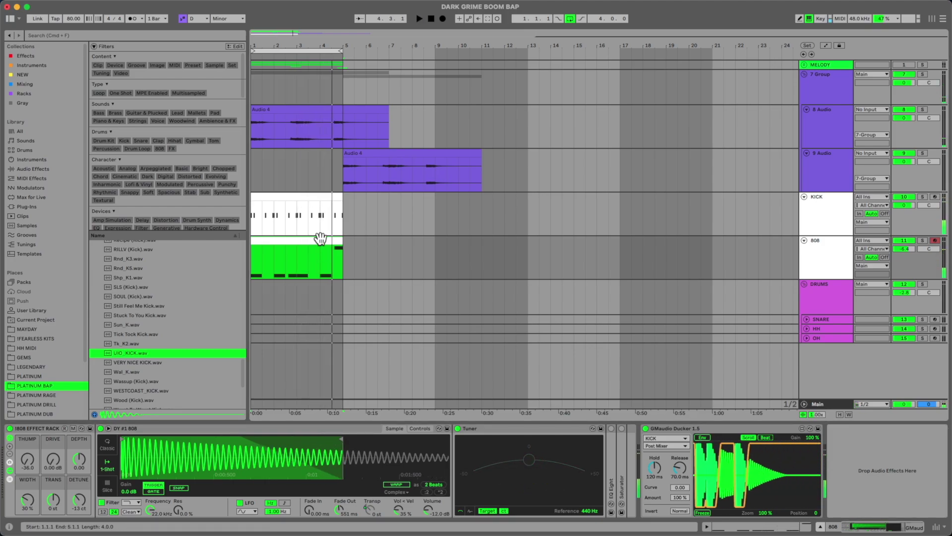
# Shorten the 808's D3 notes at bars 1 and 3 to two sixteenths and duplicate each directly after itself.
pyautogui.doubleClick(318, 249)
pyautogui.moveTo(293, 344); pyautogui.dragTo(228, 365)
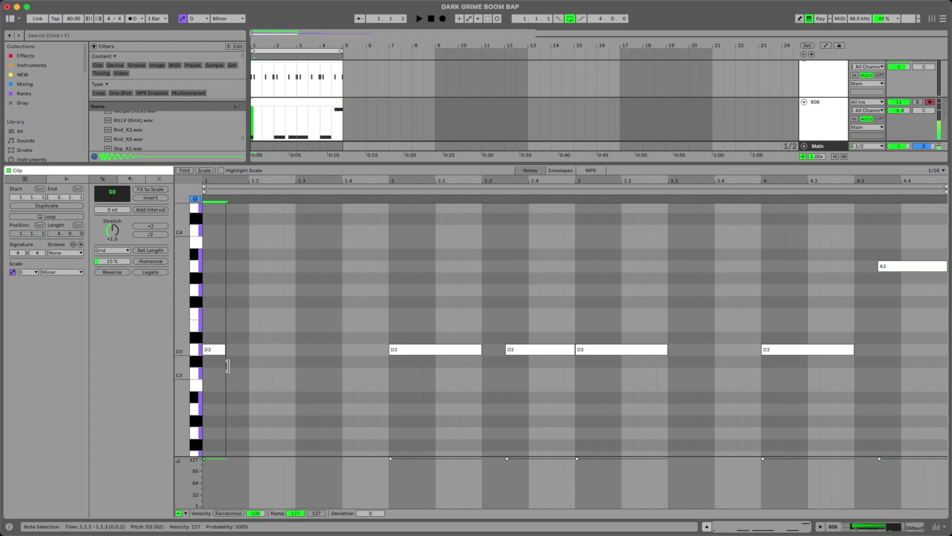
pyautogui.press('space')
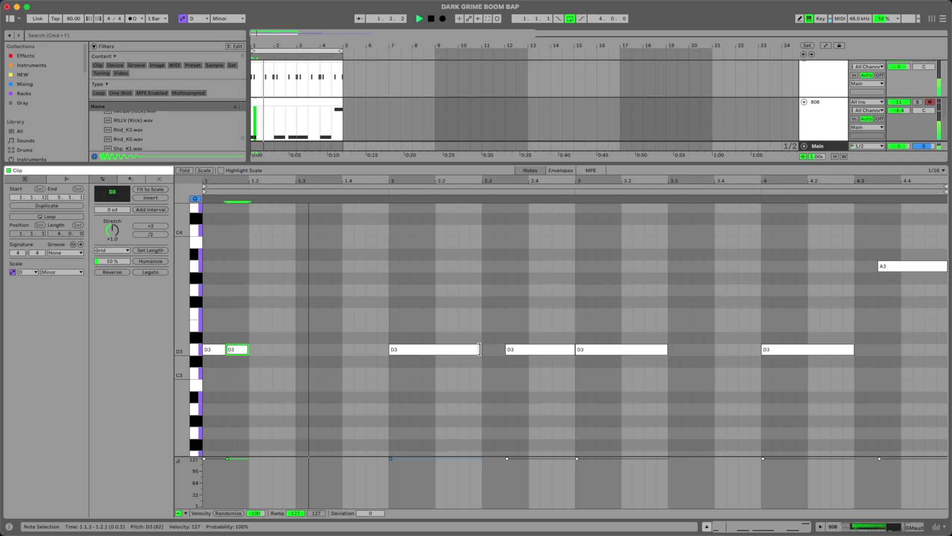
pyautogui.moveTo(667, 350); pyautogui.dragTo(597, 371)
pyautogui.press('super+d')
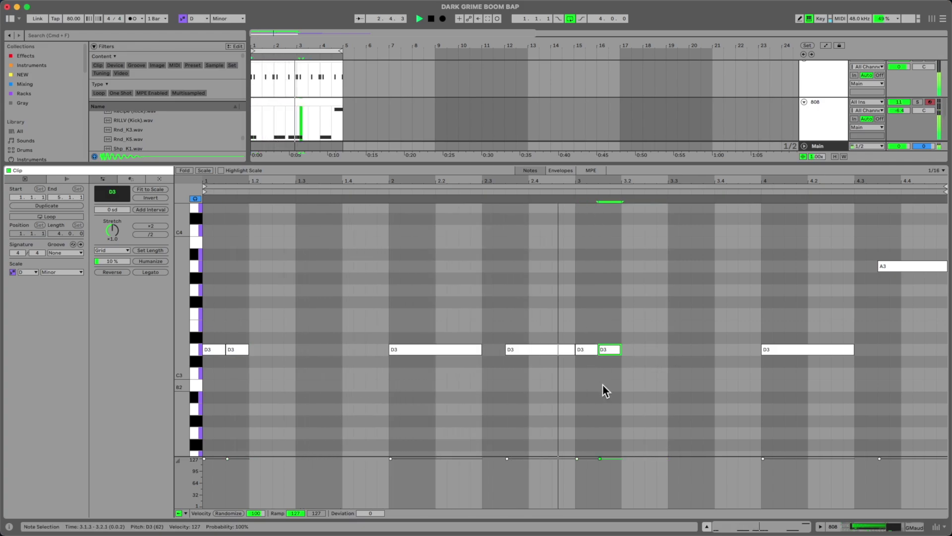
# Copy the short D3 pair to bars 2 and 4, shorten the D3 at 2.3.3 to two sixteenths, and return to the device view.
pyautogui.moveTo(584, 348); pyautogui.dragTo(773, 353)
pyautogui.press('space')
pyautogui.moveTo(584, 353); pyautogui.dragTo(515, 367)
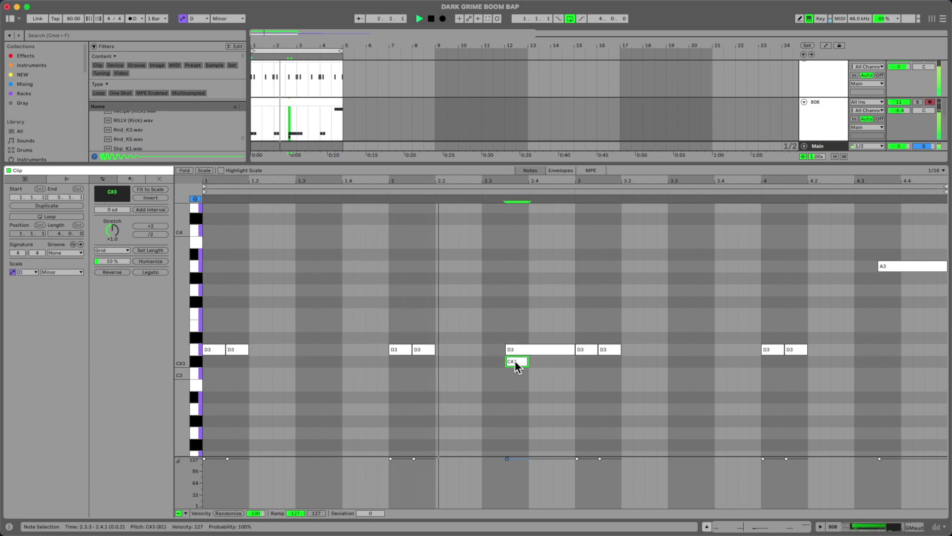
pyautogui.press('Up')
pyautogui.click(686, 383)
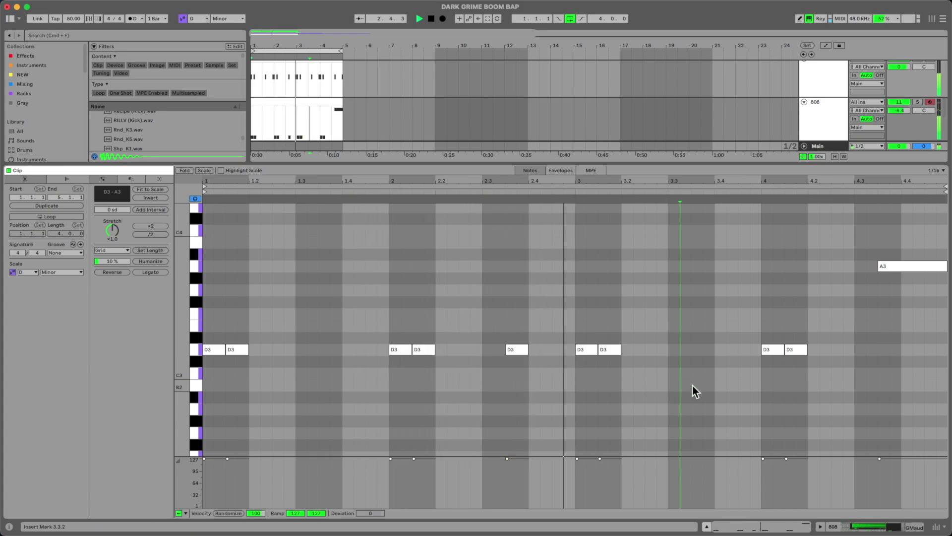
pyautogui.click(738, 392)
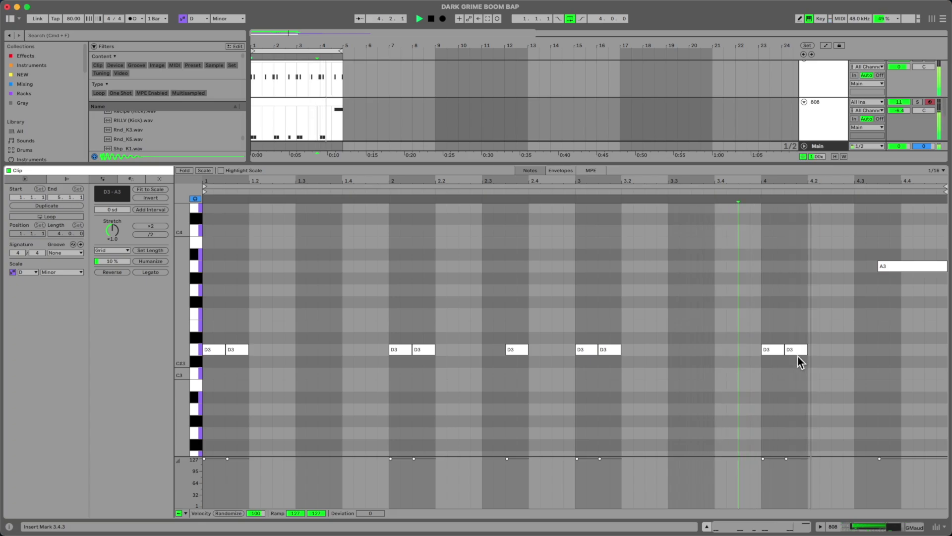
pyautogui.click(876, 527)
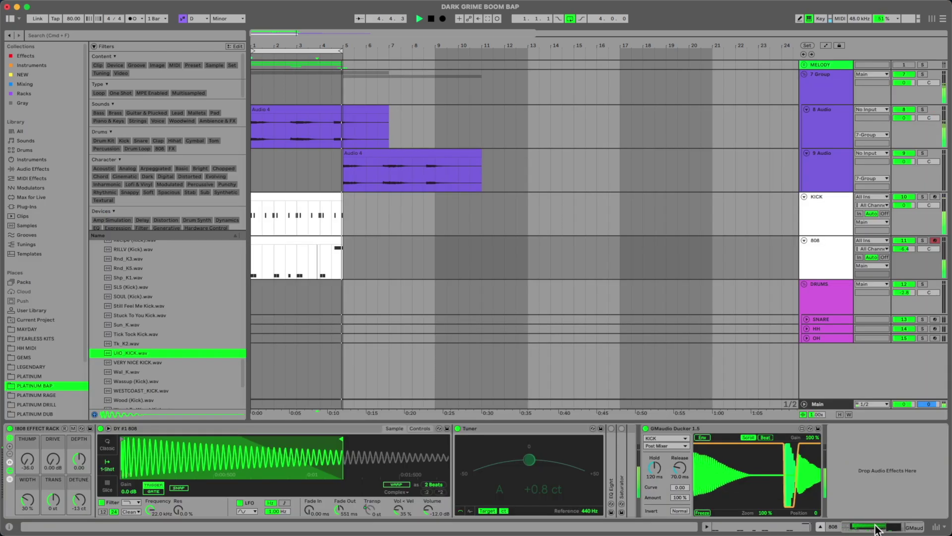
# Show the track delays in the mixer, set the kick track's delay to -1.00 ms and audition the loop.
pyautogui.click(284, 237)
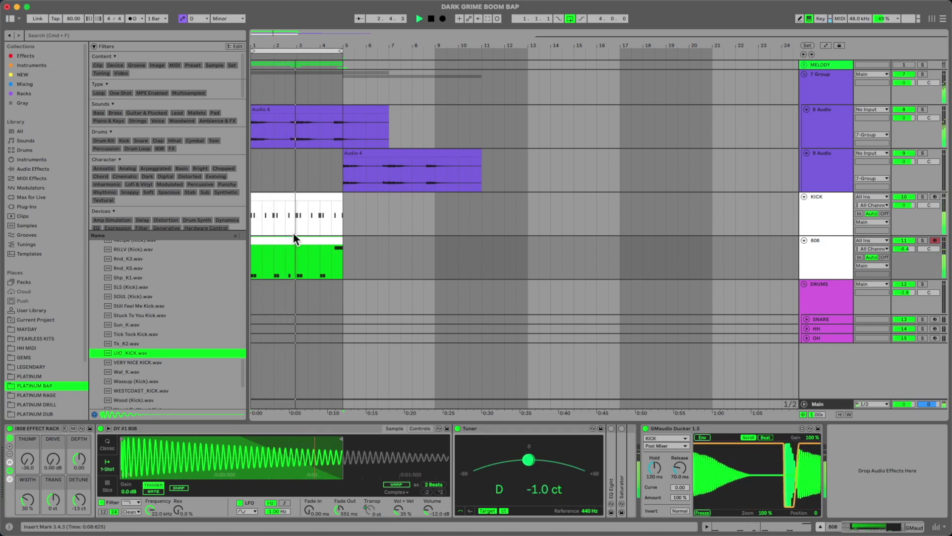
pyautogui.press('space')
pyautogui.click(313, 200)
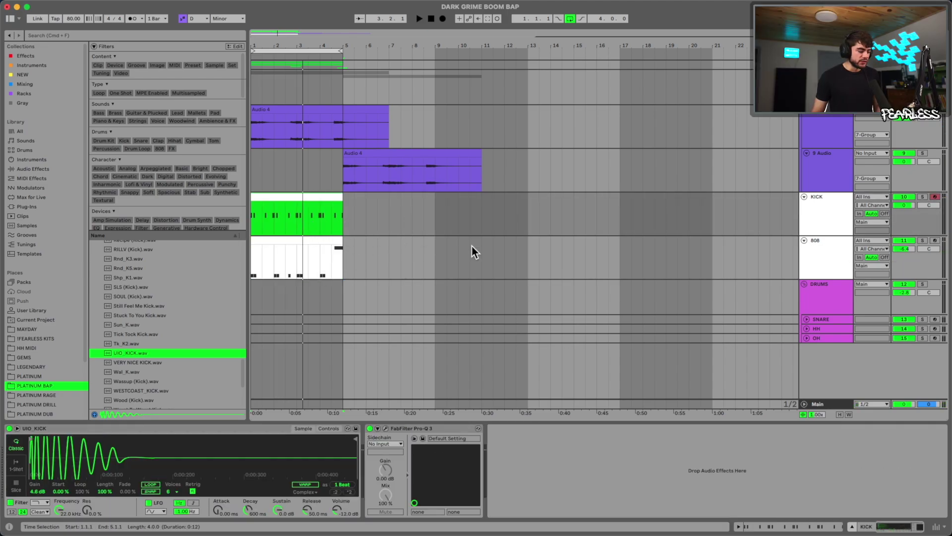
pyautogui.press('Tab')
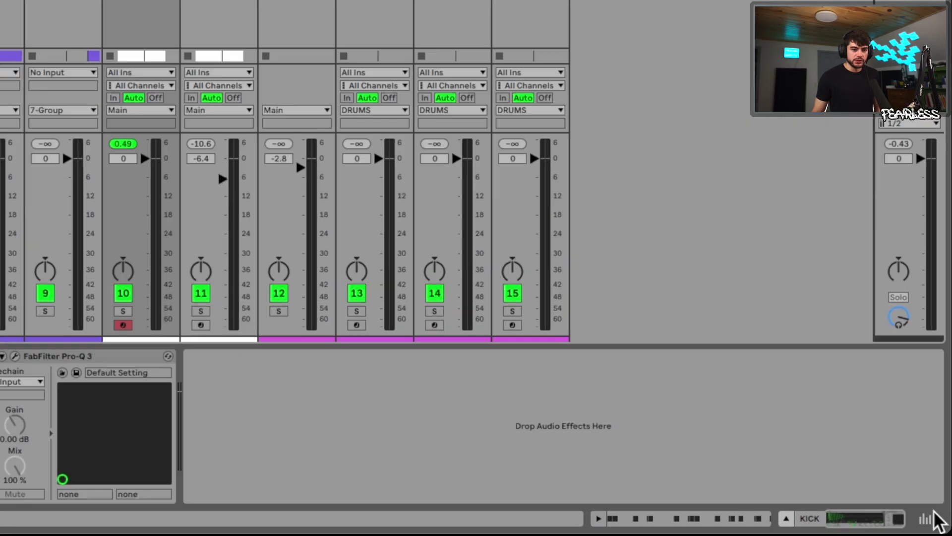
pyautogui.click(943, 526)
pyautogui.click(834, 411)
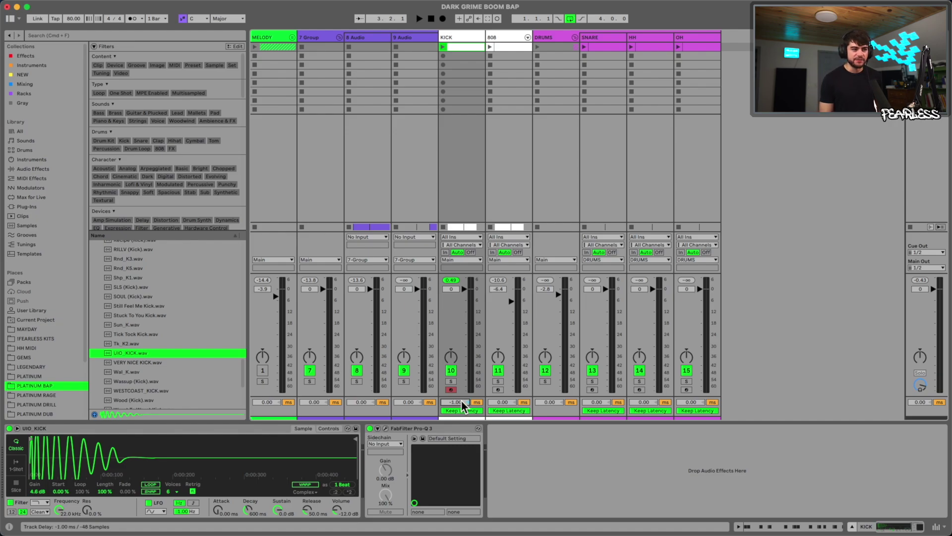
pyautogui.press('space')
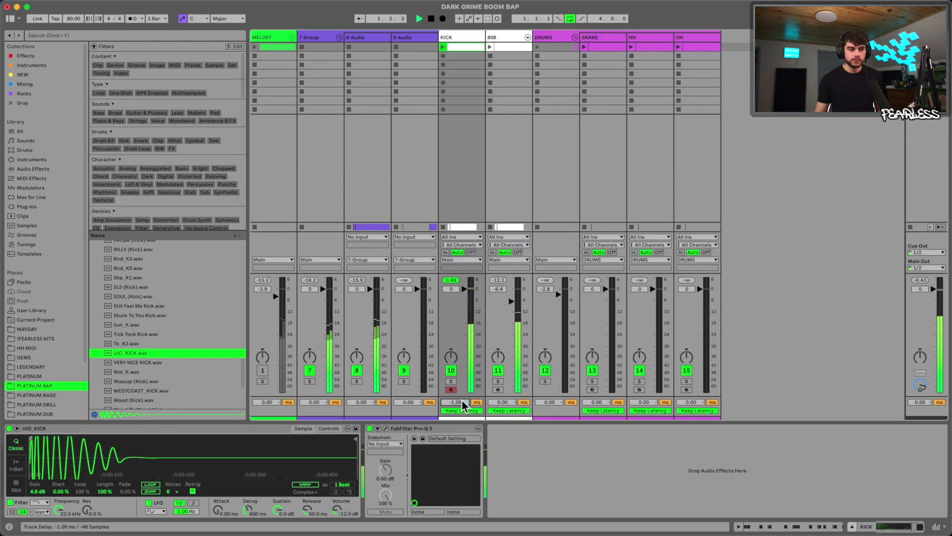
pyautogui.press('space')
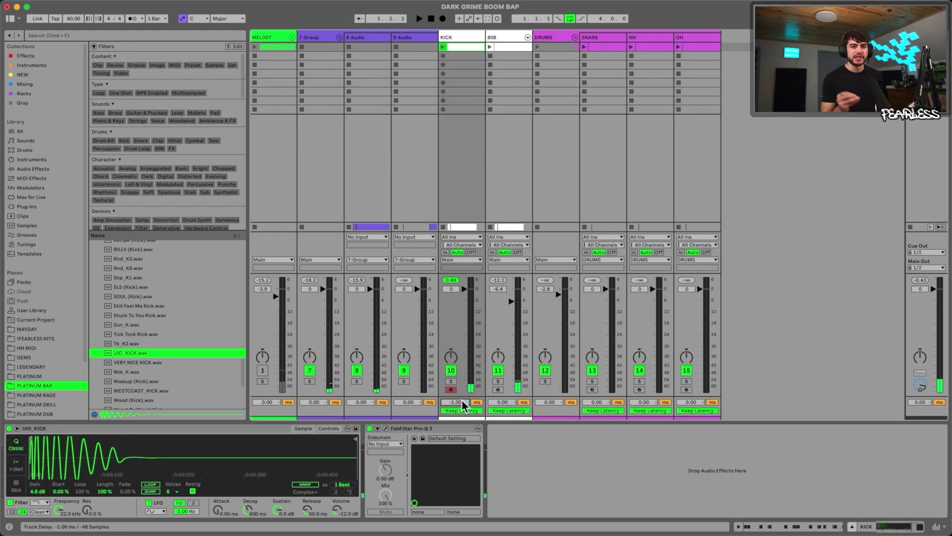
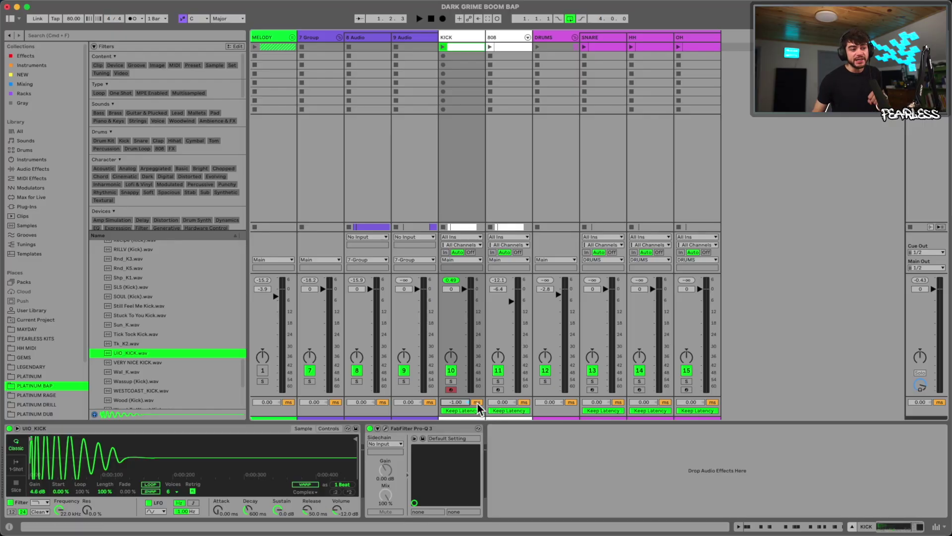
# Return to the arrangement, play the loop and check the 808 and HH tracks.
pyautogui.click(561, 466)
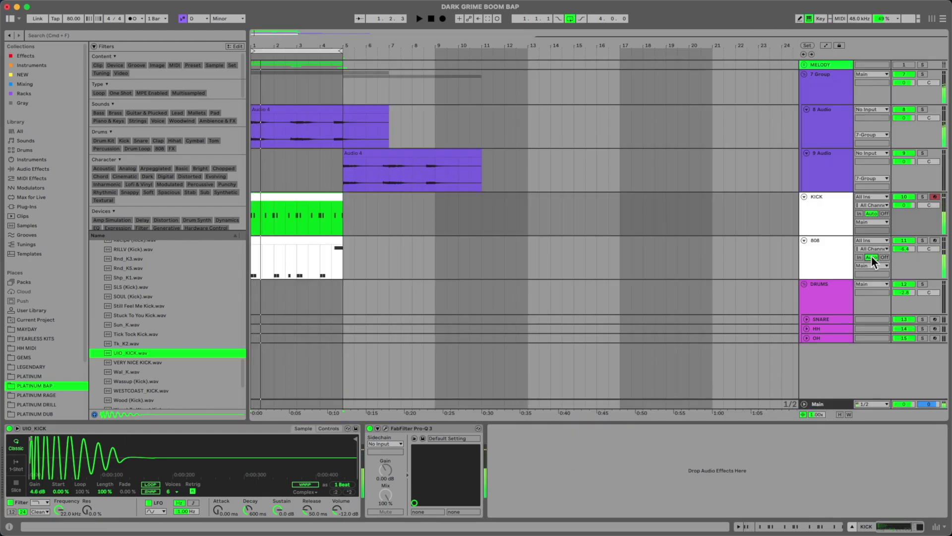
pyautogui.press('space')
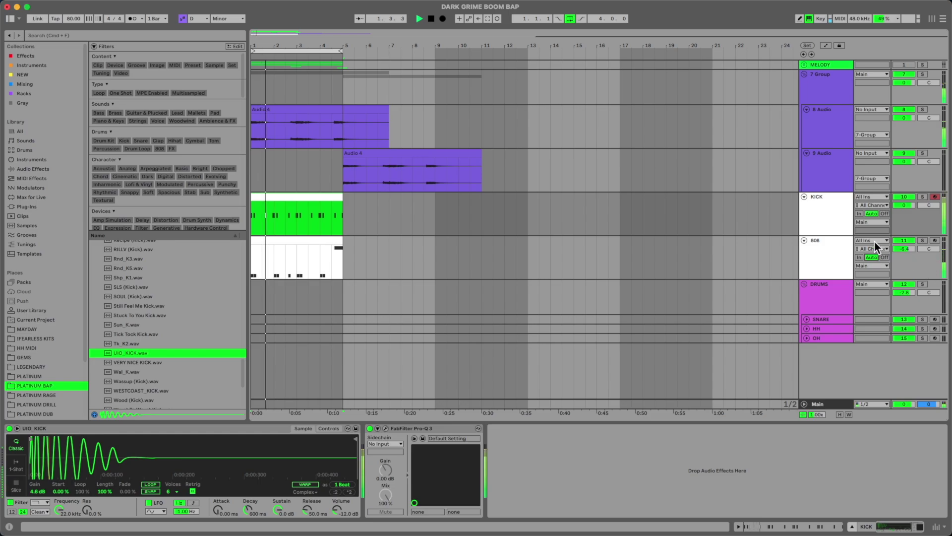
pyautogui.click(823, 242)
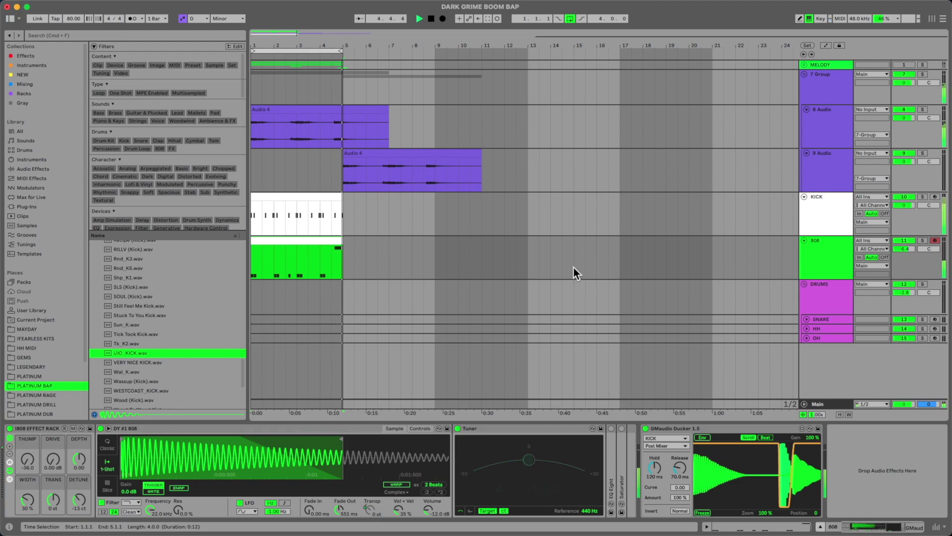
pyautogui.click(828, 329)
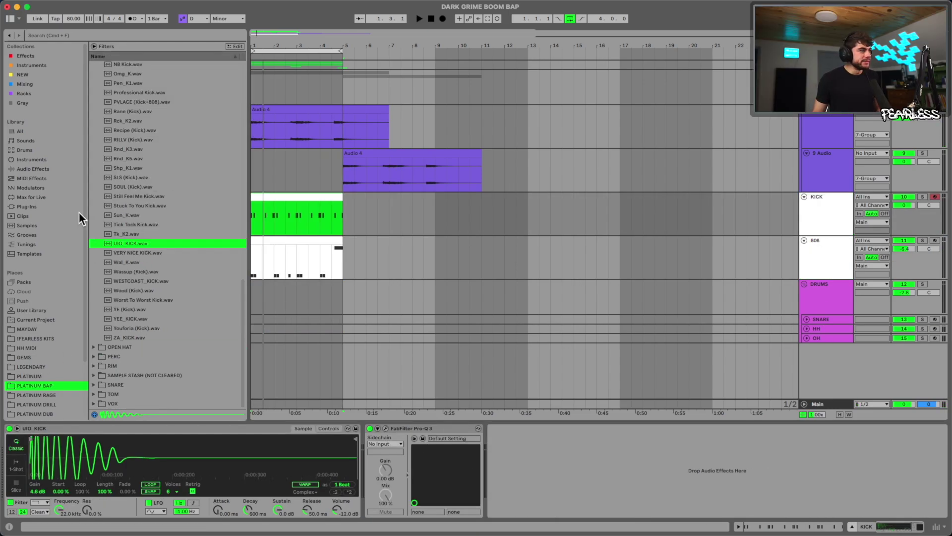
# Collapse the kick samples, look through the noise textures and return to the PLATINUM BAP folder.
pyautogui.scroll(15, 154, 224)
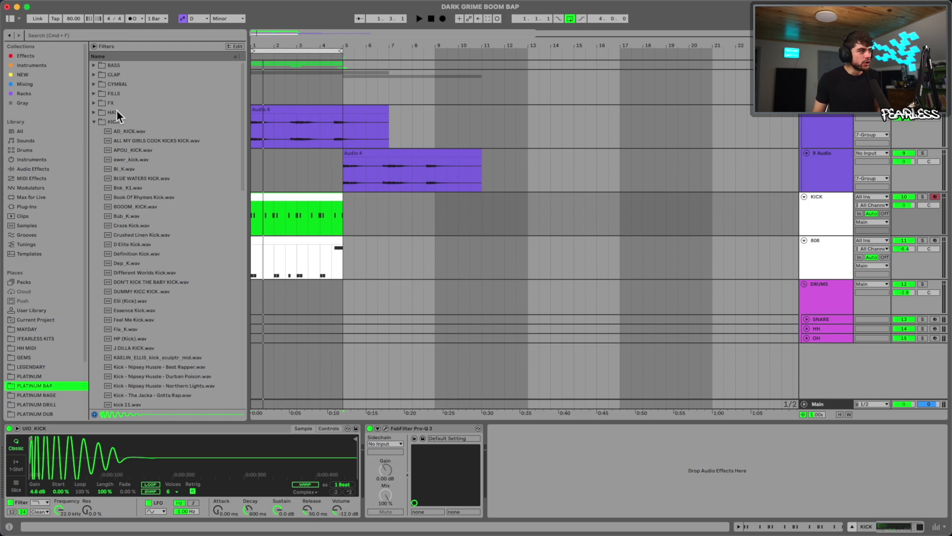
pyautogui.click(94, 121)
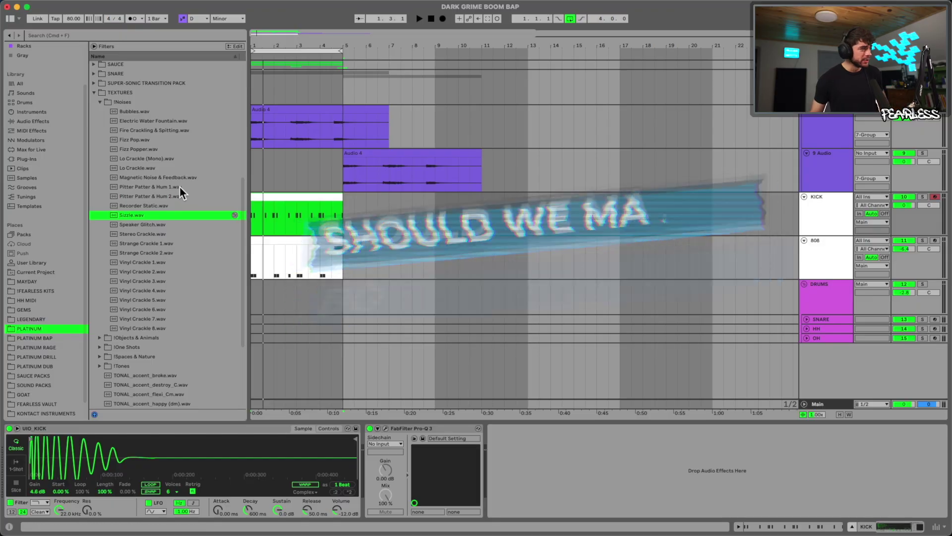
pyautogui.press('space')
pyautogui.press('space')
pyautogui.click(35, 338)
pyautogui.click(109, 121)
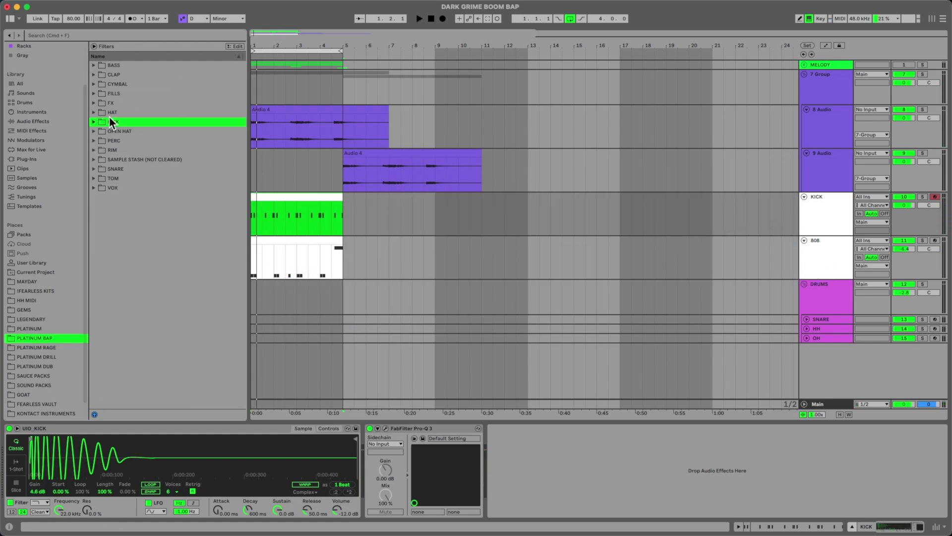
# Audition the hi-hat samples in the HAT folder and pick HiHat - Freddie Gibbs - Possible.wav.
pyautogui.doubleClick(112, 113)
pyautogui.click(143, 188)
pyautogui.click(149, 235)
pyautogui.click(145, 301)
pyautogui.scroll(-4, 145, 320)
pyautogui.click(145, 328)
pyautogui.click(146, 366)
pyautogui.scroll(-4, 147, 372)
pyautogui.click(147, 371)
pyautogui.scroll(-7, 150, 370)
pyautogui.click(148, 370)
pyautogui.scroll(-3, 147, 370)
pyautogui.click(148, 367)
pyautogui.click(155, 234)
pyautogui.scroll(-10, 157, 244)
pyautogui.click(171, 263)
pyautogui.click(192, 233)
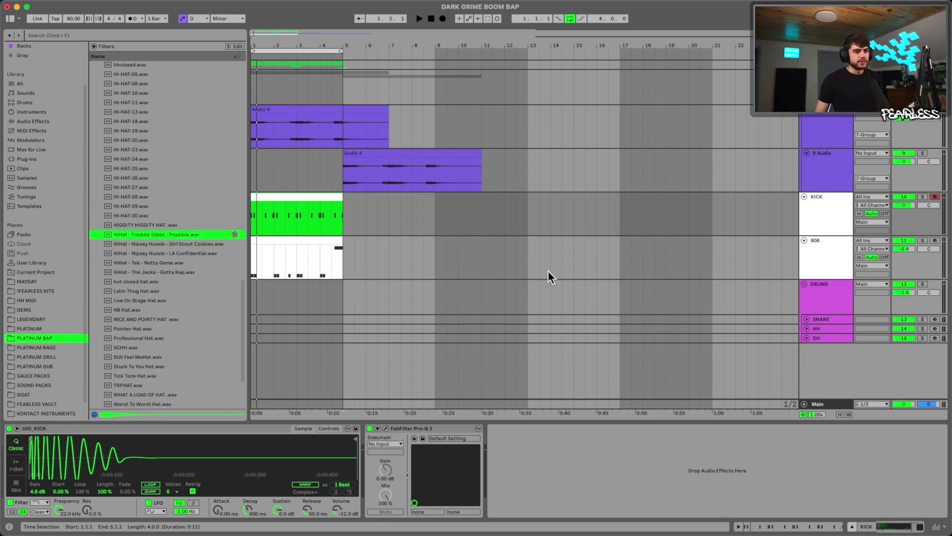
# Load the chosen hi-hat on the HH track and create a MIDI clip spanning bars 1 to 4.
pyautogui.press('u')
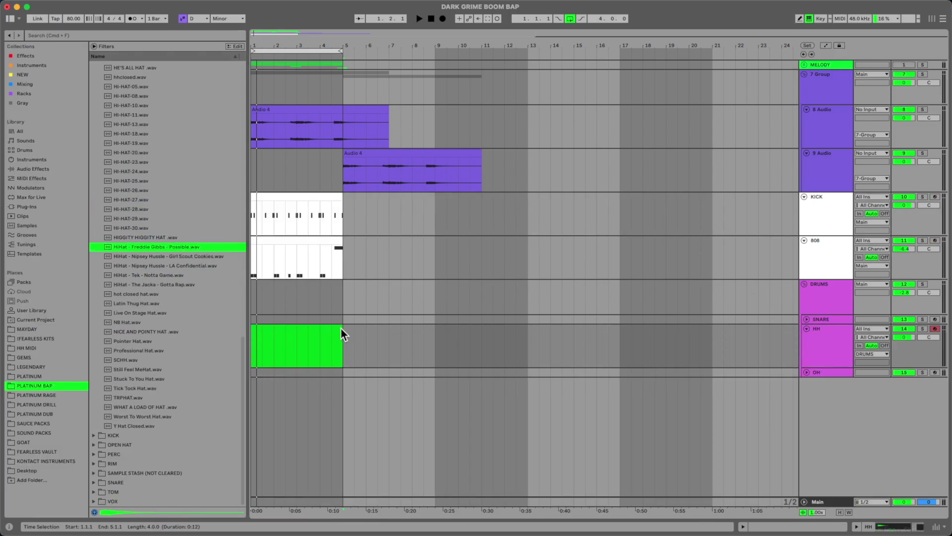
pyautogui.press('super+shift+m')
pyautogui.doubleClick(215, 397)
# Fill the four-bar HH clip with sixteenth-length C3 notes on every eighth.
pyautogui.scroll(-2, 217, 397)
pyautogui.moveTo(219, 351); pyautogui.dragTo(48, 149)
pyautogui.doubleClick(233, 351)
pyautogui.press('super+d')
pyautogui.press('super+d')
pyautogui.press('super+d')
pyautogui.press('super+d')
pyautogui.press('super+d')
pyautogui.press('super+d')
pyautogui.press('super+d')
pyautogui.press('super+d')
pyautogui.press('super+d')
pyautogui.press('super+d')
pyautogui.press('super+d')
pyautogui.press('super+d')
pyautogui.press('super+d')
pyautogui.press('super+d')
pyautogui.press('super+d')
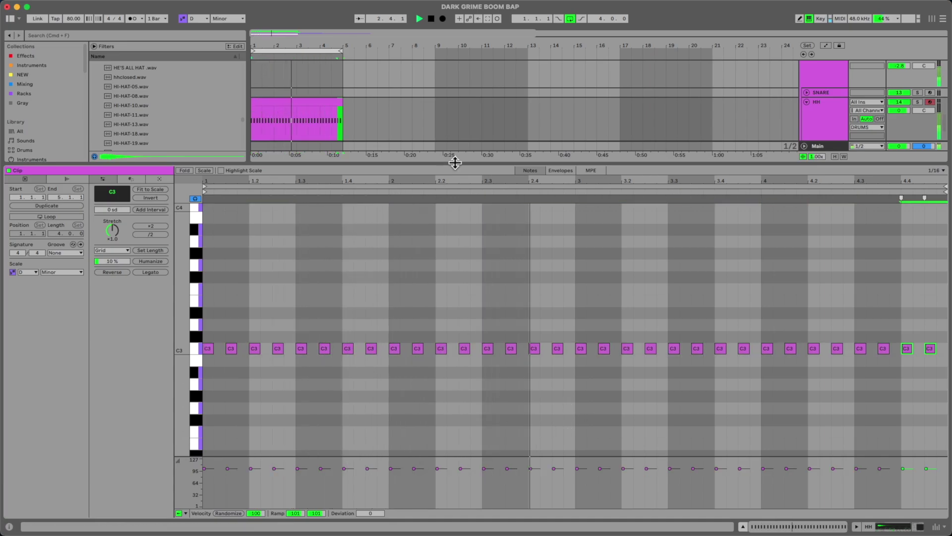
# Enlarge the note editor to full height and place the insert mark at the start of the HH clip.
pyautogui.moveTo(454, 157); pyautogui.dragTo(452, 30)
pyautogui.scroll(3, 359, 352)
pyautogui.scroll(1, 359, 353)
pyautogui.press('space')
pyautogui.click(377, 369)
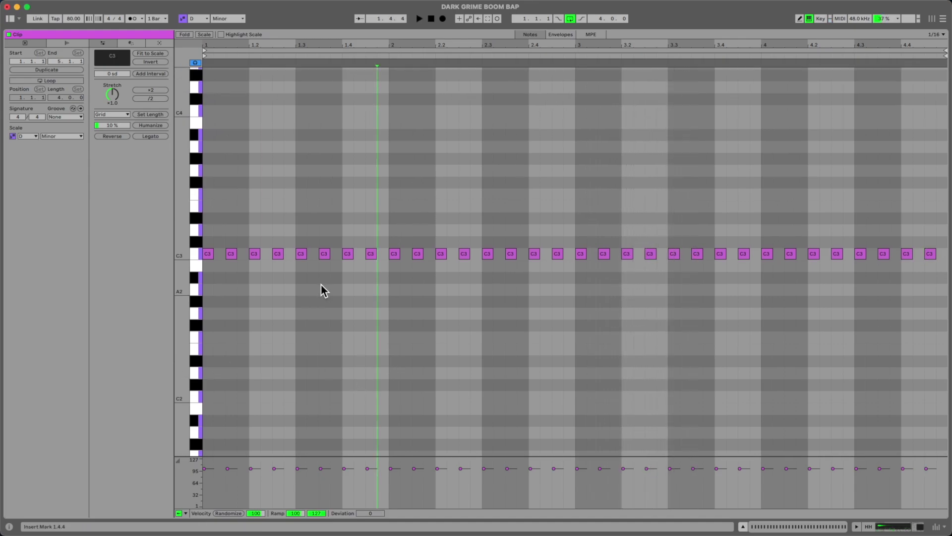
pyautogui.click(206, 296)
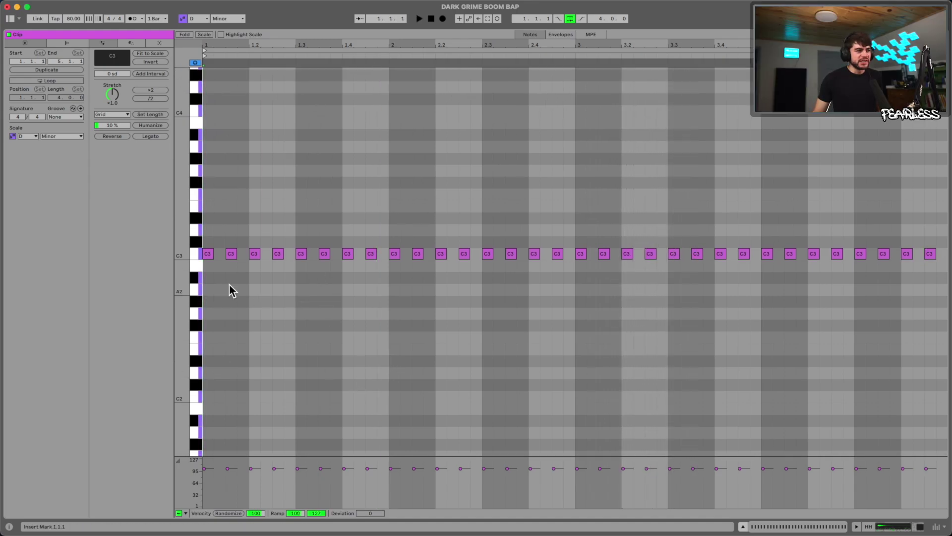
# Nudge the C3 at 1.2 slightly late and the C3 at 1.2.3 slightly early off the grid, and audition.
pyautogui.moveTo(278, 279); pyautogui.dragTo(278, 280)
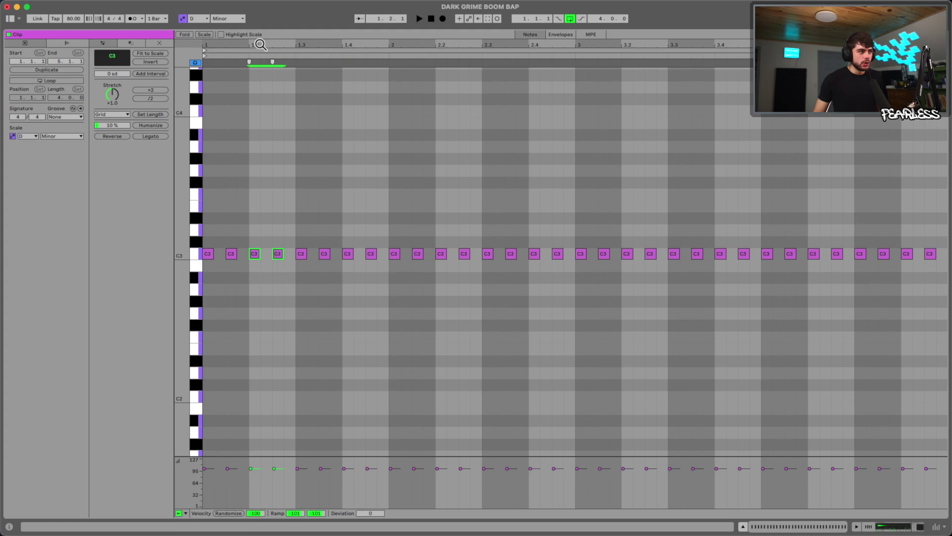
pyautogui.press('z')
pyautogui.click(368, 266)
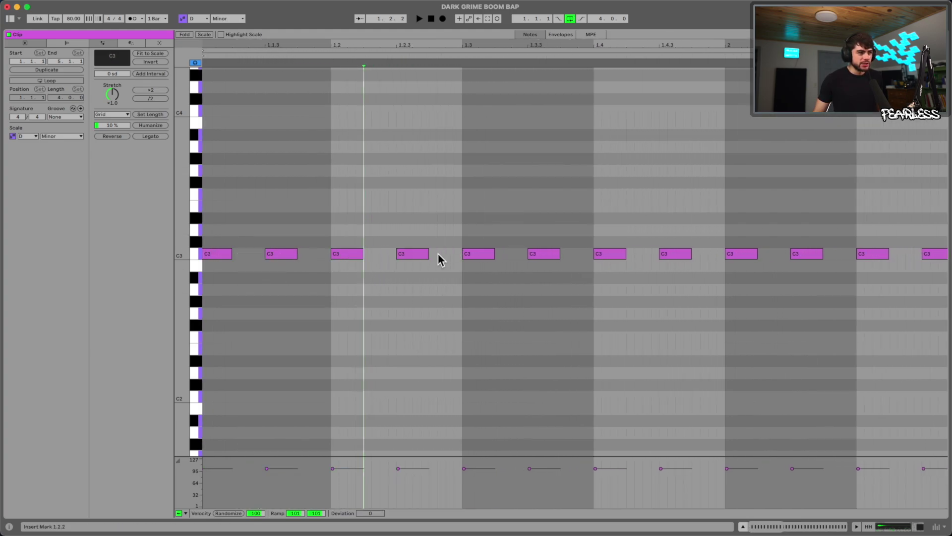
pyautogui.moveTo(353, 251); pyautogui.dragTo(404, 252)
pyautogui.press('space')
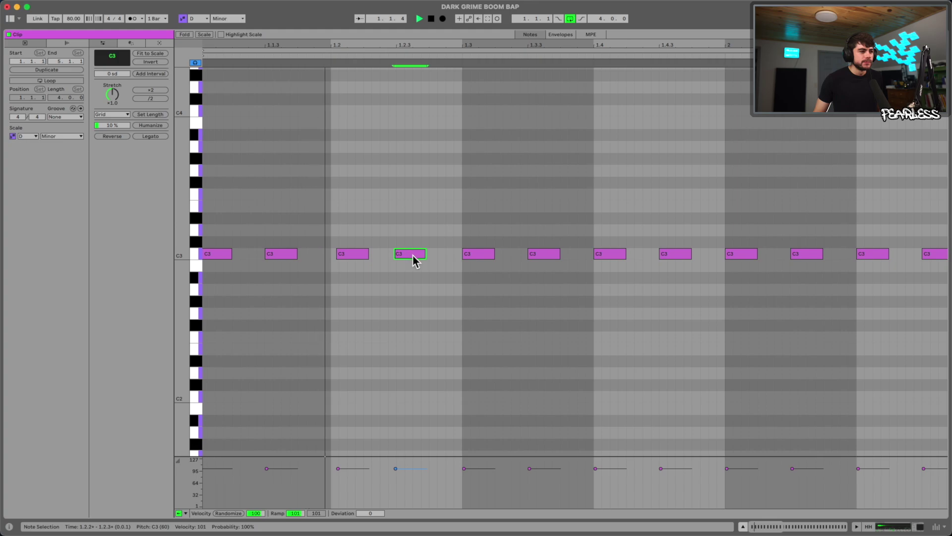
# Fine-tune the C3 at 1.2 so it sits only slightly behind the beat, and replay the loop.
pyautogui.press('space')
pyautogui.click(344, 253)
pyautogui.moveTo(342, 254); pyautogui.dragTo(343, 252)
pyautogui.press('space')
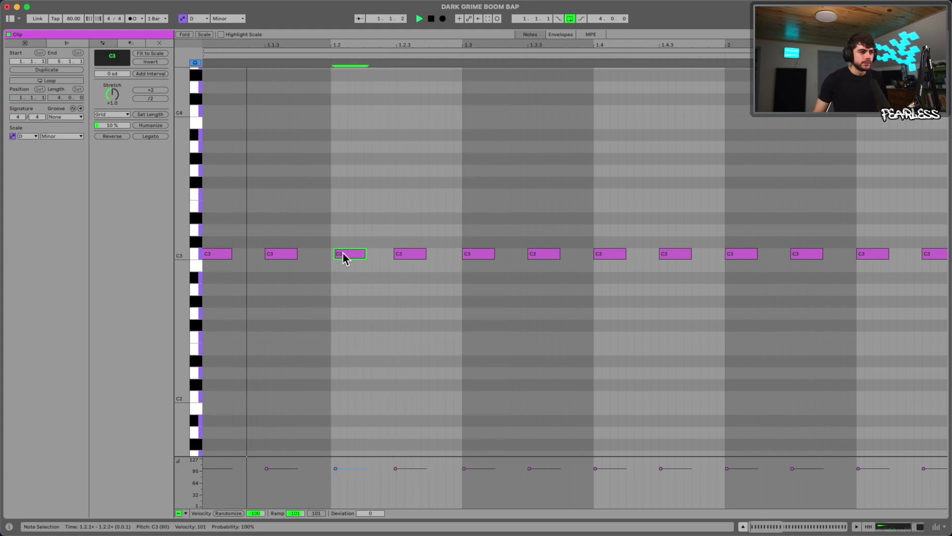
pyautogui.press('space')
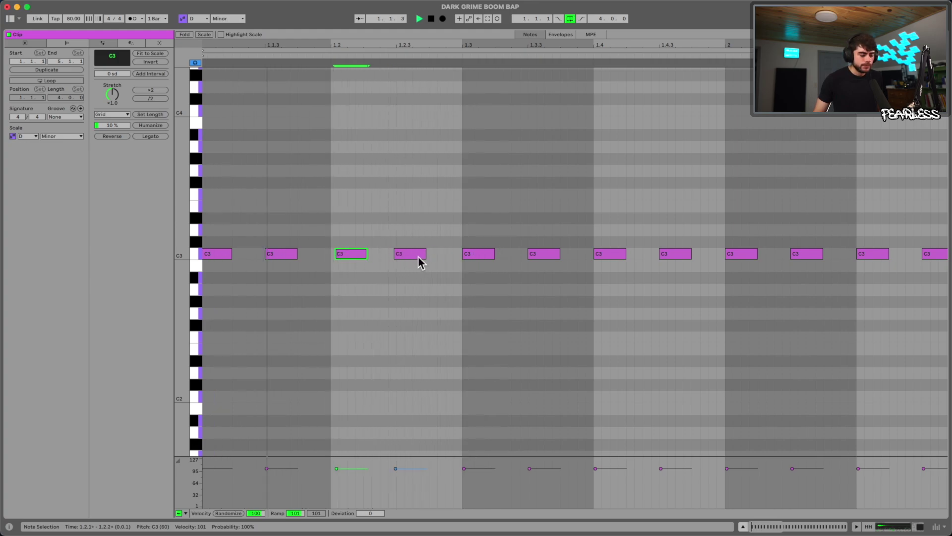
# Delete all hi-hat notes from 1.3 to the end of the clip.
pyautogui.moveTo(537, 45); pyautogui.dragTo(535, 6)
pyautogui.moveTo(305, 210); pyautogui.dragTo(938, 318)
pyautogui.press('Delete')
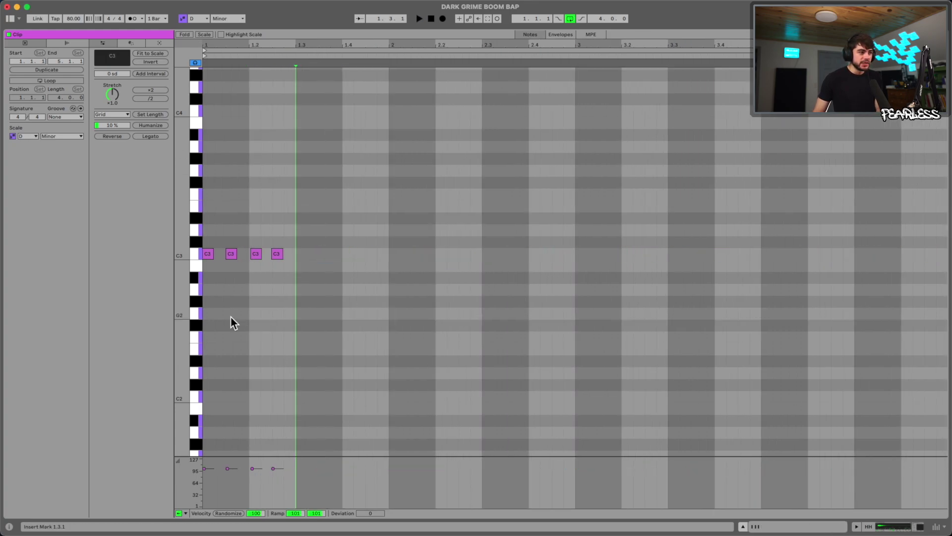
# Duplicate the first four hi-hat notes repeatedly until all four bars are filled, and play the loop.
pyautogui.moveTo(295, 271); pyautogui.dragTo(174, 139)
pyautogui.press('super+d')
pyautogui.press('super+d')
pyautogui.press('super+d')
pyautogui.press('super+d')
pyautogui.press('super+d')
pyautogui.press('super+d')
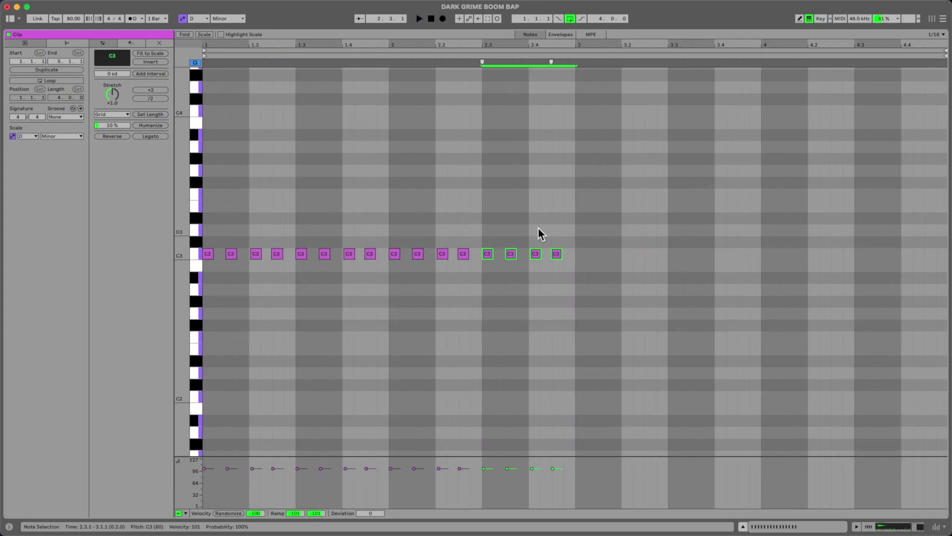
pyautogui.press('super+d')
pyautogui.press('space')
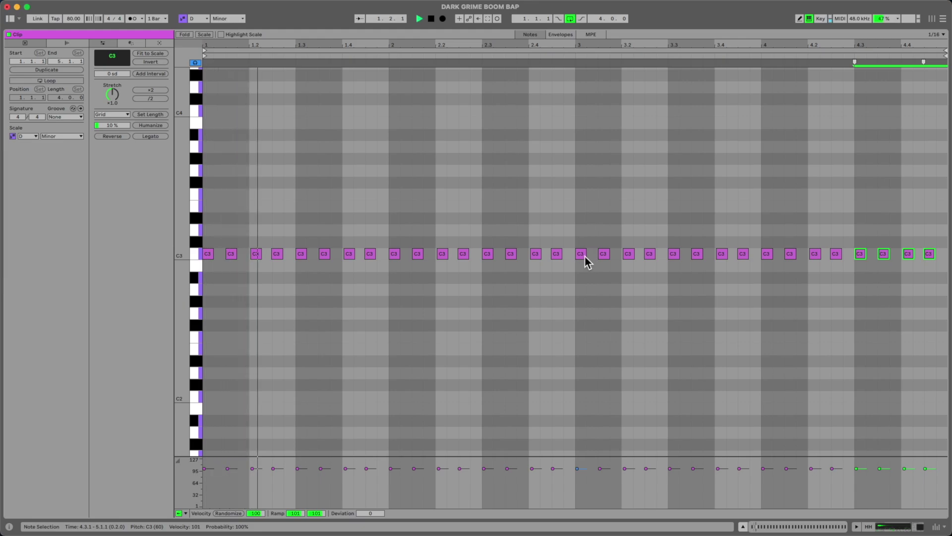
# Enlarge the velocity lane, lower the second to fourth hi-hats to about 48, 90 and 62, and audition.
pyautogui.moveTo(400, 456); pyautogui.dragTo(417, 392)
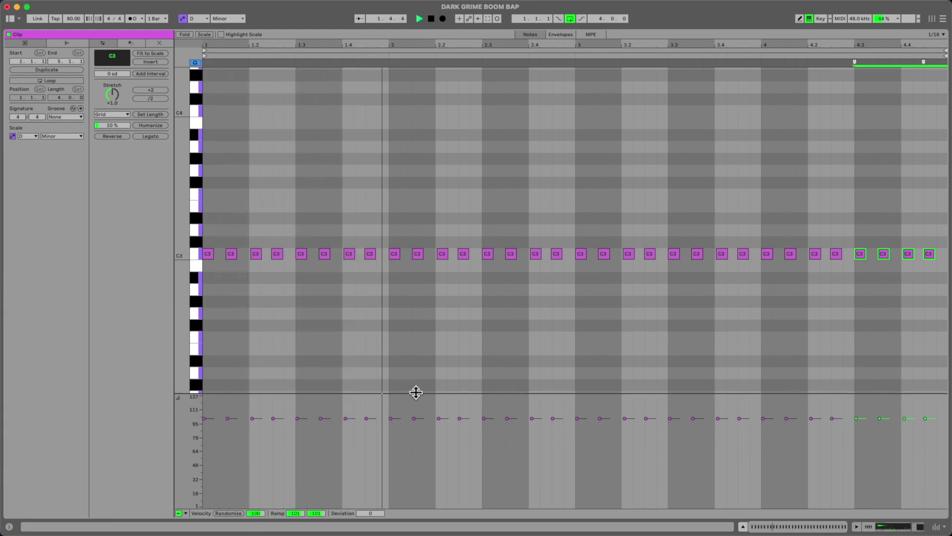
pyautogui.click(245, 445)
pyautogui.press('space')
pyautogui.moveTo(227, 418); pyautogui.dragTo(228, 433)
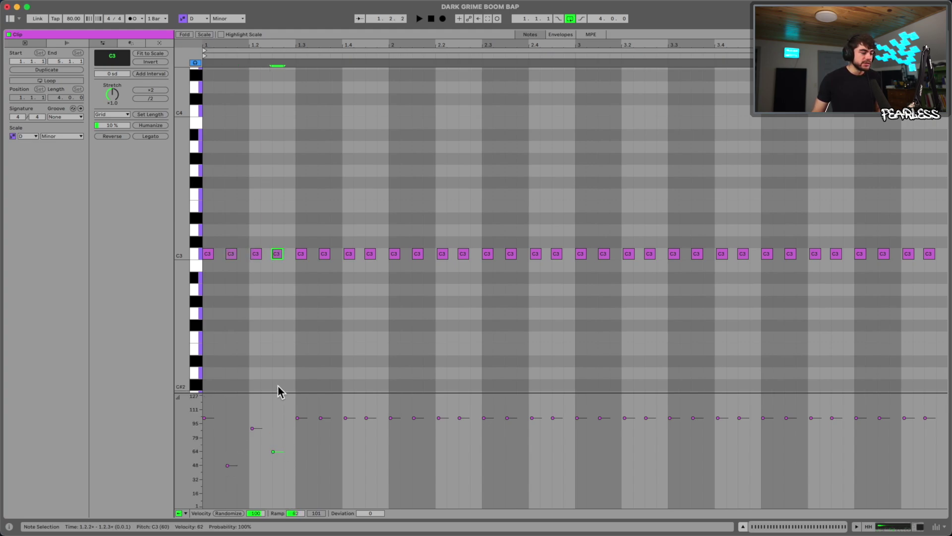
pyautogui.click(208, 327)
pyautogui.press('space')
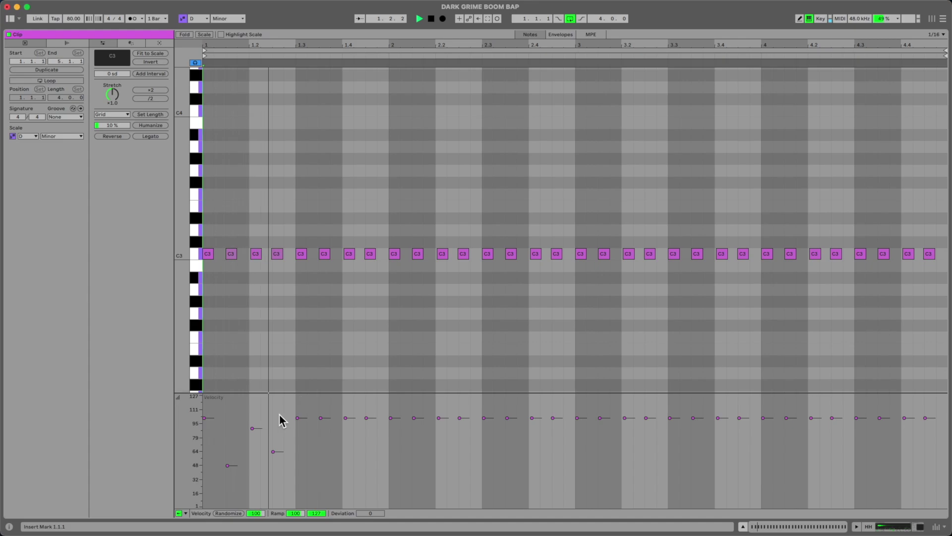
# Raise the hi-hat velocities to about 58 at 1.1.3, 117 at 1.2 and 86 at 1.2.3.
pyautogui.moveTo(253, 428); pyautogui.dragTo(252, 404)
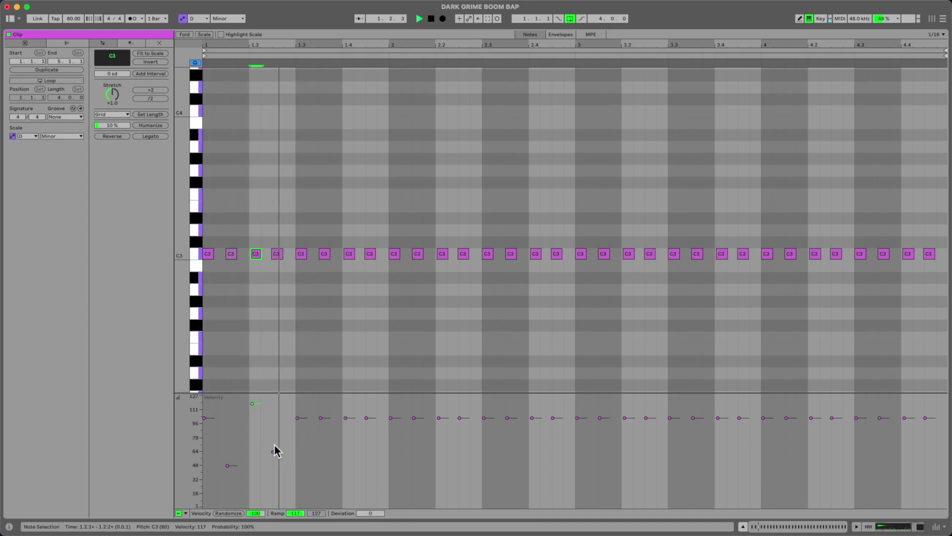
pyautogui.moveTo(231, 465); pyautogui.dragTo(275, 431)
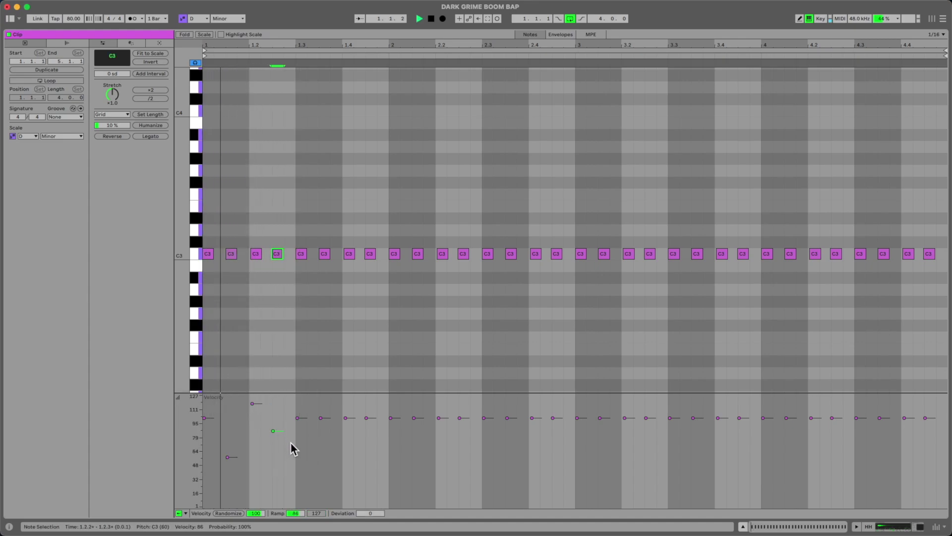
pyautogui.press('space')
# Duplicate the first four hi-hats with their varied velocities across the rest of the four-bar clip.
pyautogui.moveTo(298, 305); pyautogui.dragTo(2, 10)
pyautogui.press('super+d')
pyautogui.press('super+d')
pyautogui.press('super+d')
pyautogui.press('super+d')
pyautogui.press('super+d')
pyautogui.press('super+d')
pyautogui.press('super+d')
pyautogui.click(450, 292)
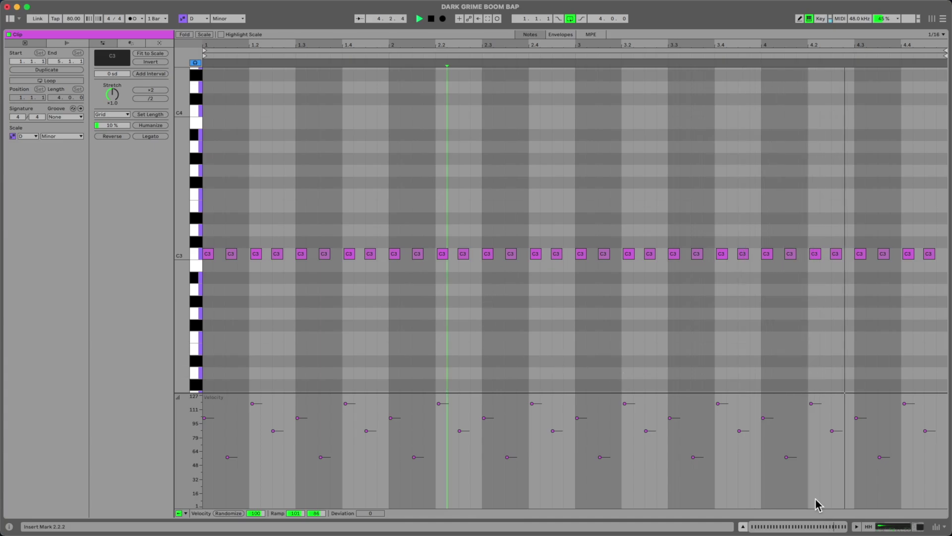
# Search for "valha", add ValhallaRoom to the HH track and load its HH VERB preset.
pyautogui.click(869, 526)
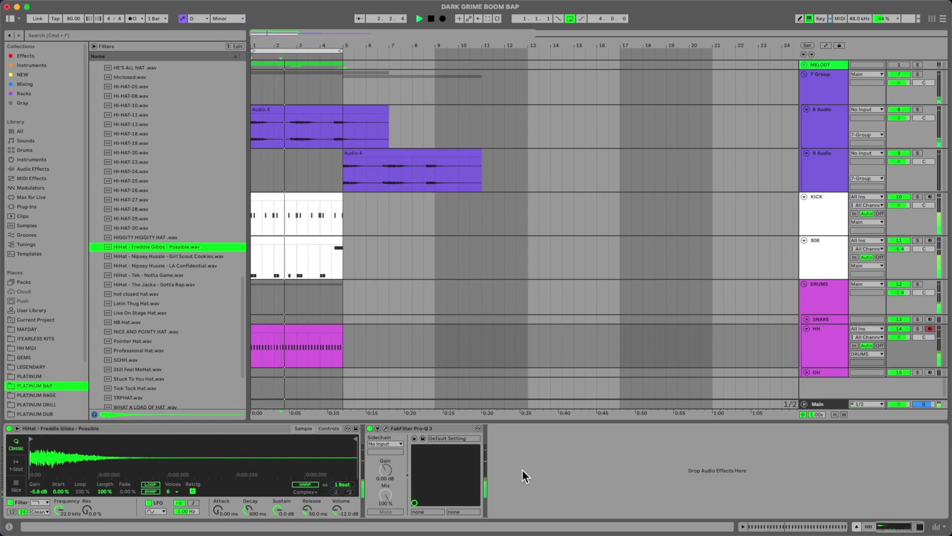
pyautogui.press('super+f')
pyautogui.write('valha')
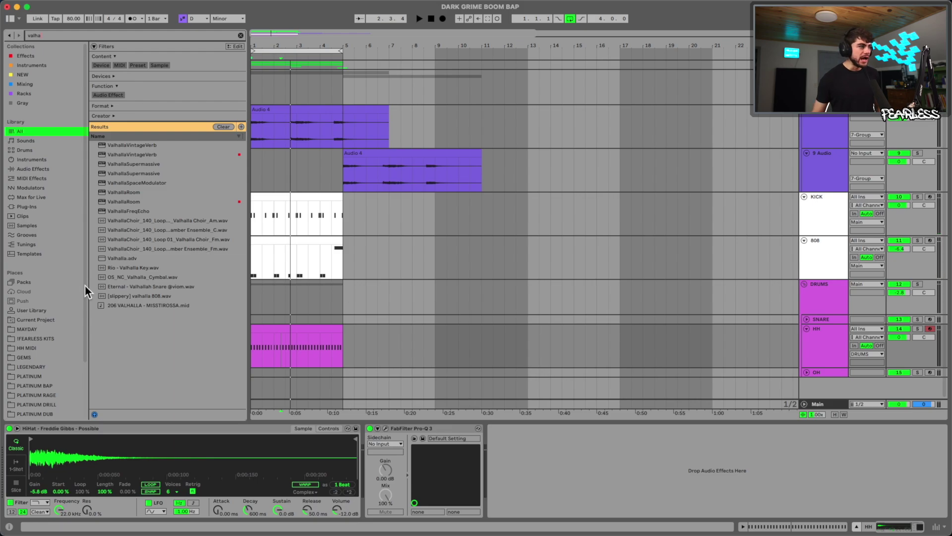
pyautogui.doubleClick(132, 201)
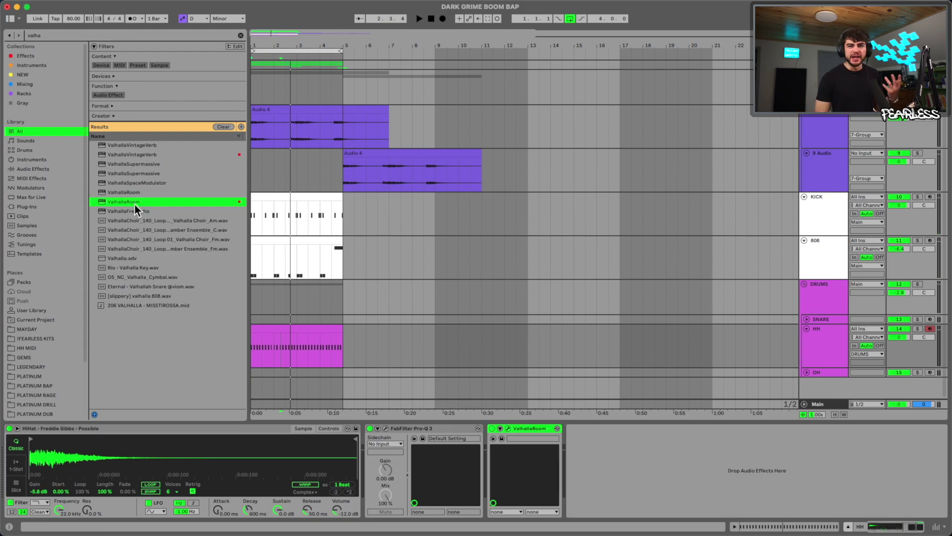
pyautogui.click(570, 292)
pyautogui.click(591, 85)
# Set ValhallaRoom's mix to about 10.9 % and depth to about 6.4 % on the hi-hats during playback.
pyautogui.press('space')
pyautogui.click(307, 258)
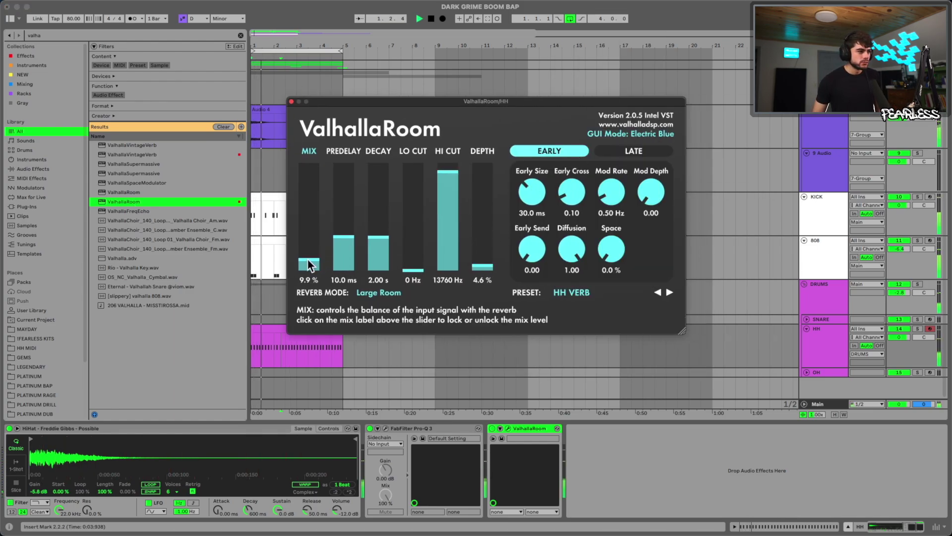
pyautogui.click(488, 241)
pyautogui.moveTo(488, 242); pyautogui.dragTo(484, 263)
pyautogui.moveTo(317, 237); pyautogui.dragTo(319, 259)
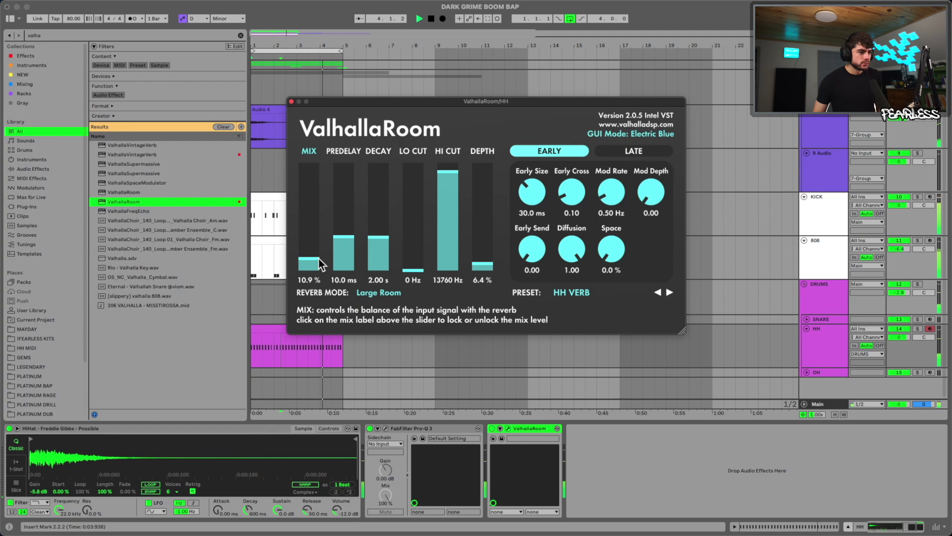
pyautogui.click(290, 102)
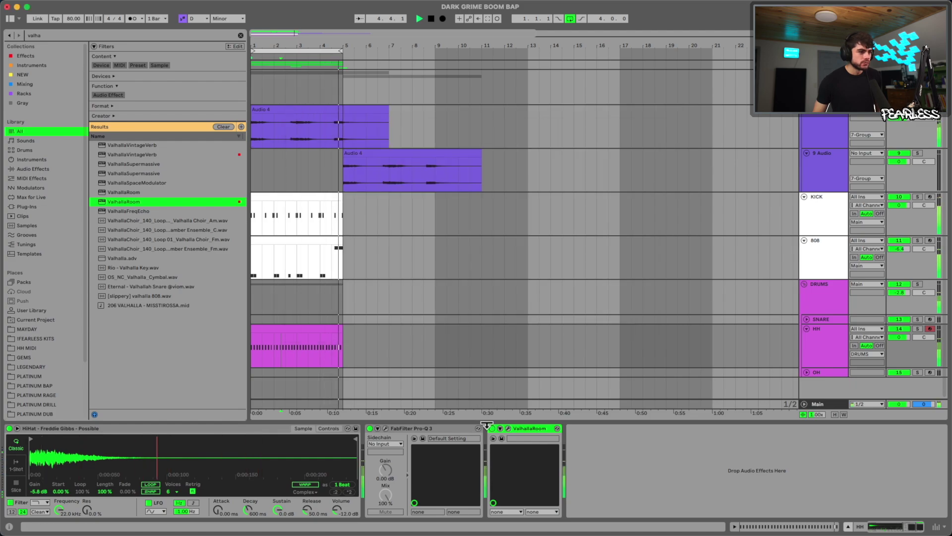
# In the hi-hat clip, nudge the note at 1.2 slightly earlier, closer to the beat, and audition it.
pyautogui.doubleClick(307, 336)
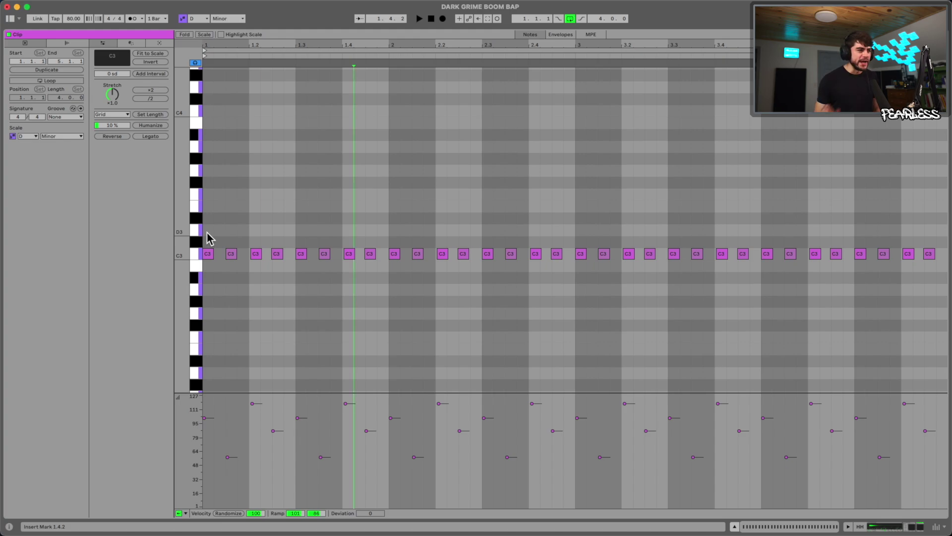
pyautogui.moveTo(227, 47); pyautogui.dragTo(383, 246)
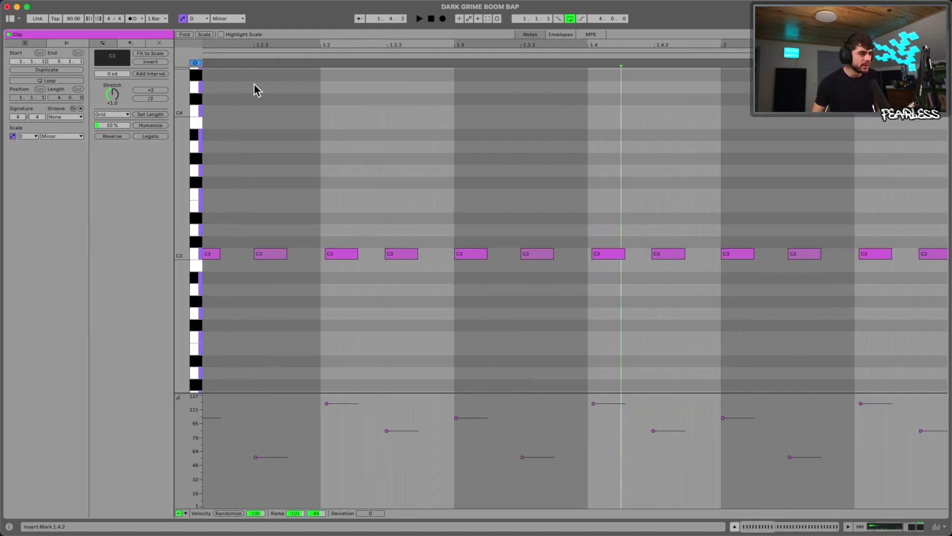
pyautogui.moveTo(389, 43)
pyautogui.mouseDown()
pyautogui.moveTo(384, 234)
pyautogui.moveTo(394, 254)
pyautogui.mouseUp()
pyautogui.press('space')
pyautogui.press('space')
pyautogui.click(310, 251)
pyautogui.moveTo(293, 251); pyautogui.dragTo(293, 251)
pyautogui.press('space')
pyautogui.press('space')
pyautogui.press('space')
pyautogui.press('space')
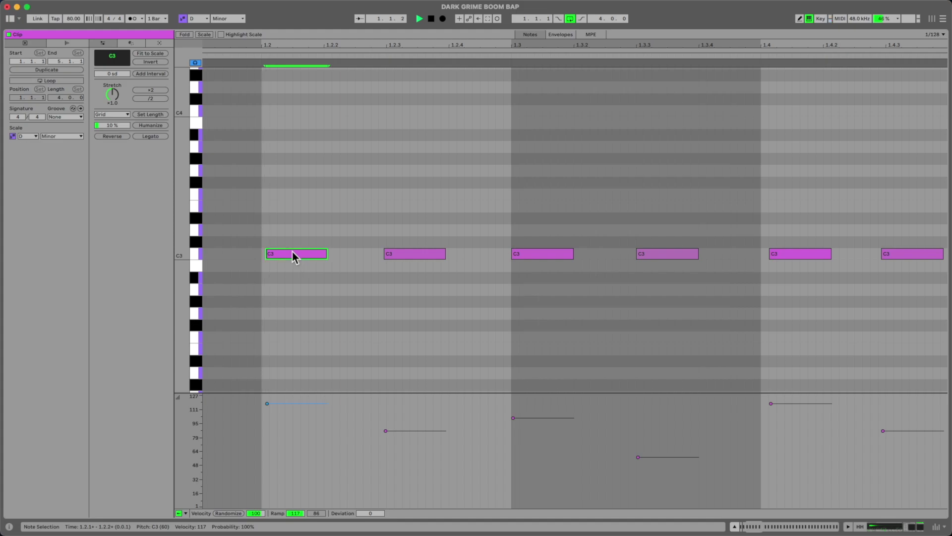
# Delete the hi-hats from 1.3 onward and duplicate the first four notes across the rest of the four-bar clip.
pyautogui.click(490, 46)
pyautogui.press('z')
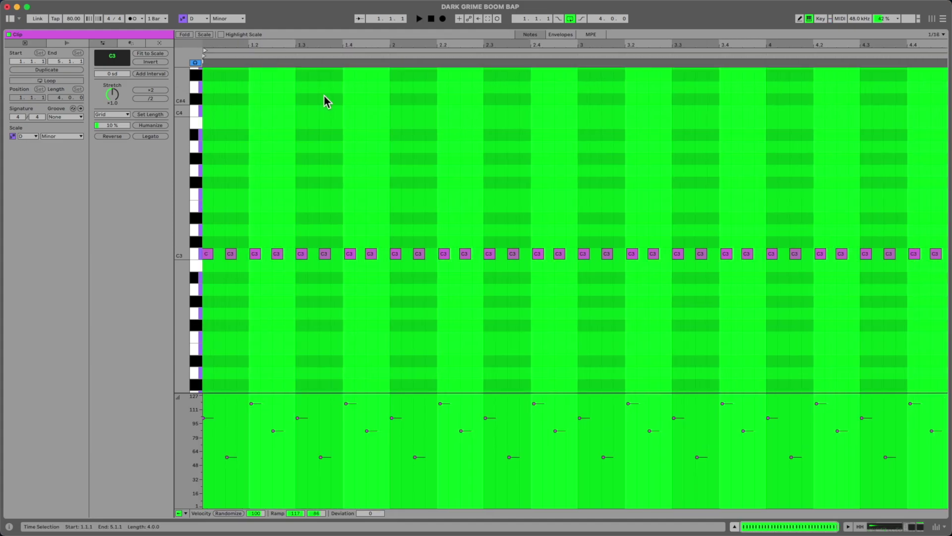
pyautogui.moveTo(264, 48); pyautogui.dragTo(264, 46)
pyautogui.click(299, 184)
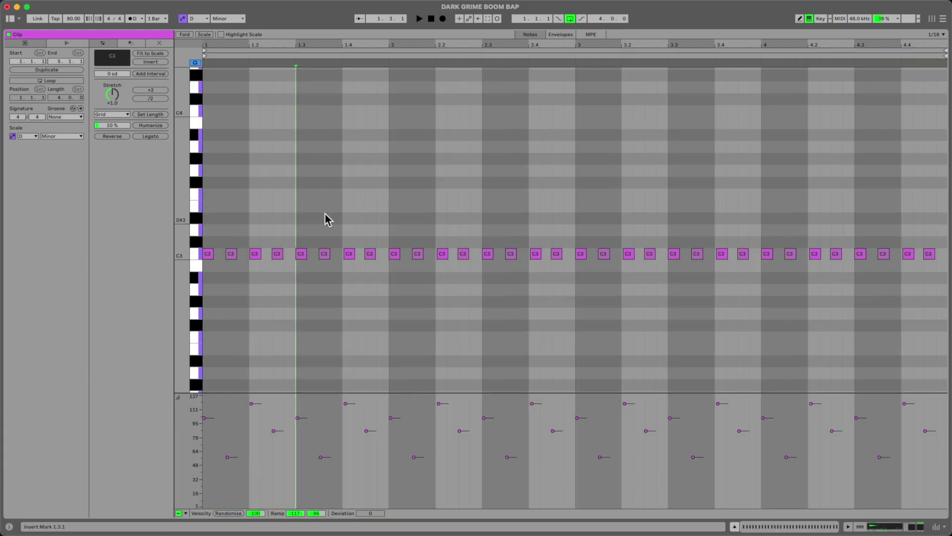
pyautogui.hotkey('shift', 'End')
pyautogui.press('Delete')
pyautogui.hotkey('shift', 'Home')
pyautogui.press('super+d')
pyautogui.press('super+d')
pyautogui.press('super+d')
pyautogui.press('super+d')
pyautogui.press('super+d')
pyautogui.press('super+d')
pyautogui.press('super+d')
pyautogui.press('space')
# Insert an empty four-bar clip on the SNARE track and return to the PLATINUM BAP sample folder.
pyautogui.click(610, 373)
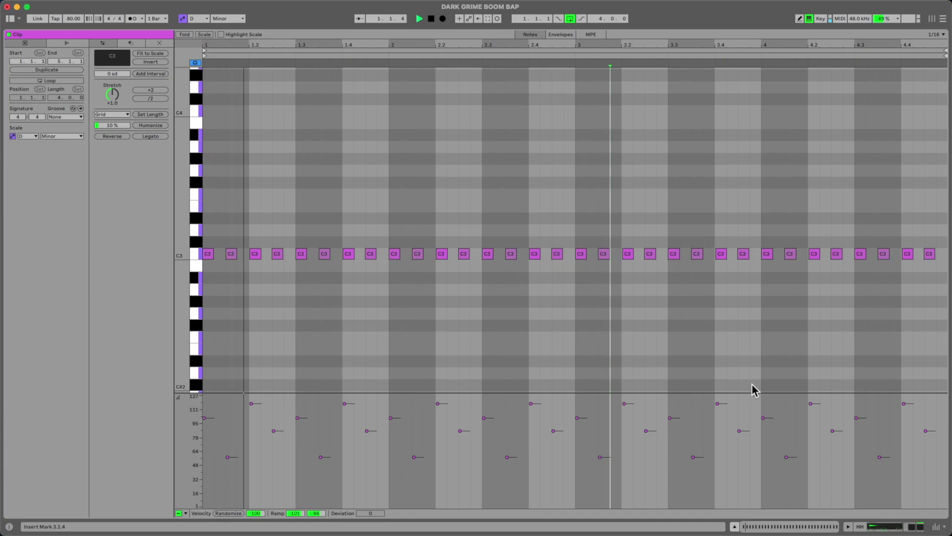
pyautogui.click(860, 526)
pyautogui.click(741, 491)
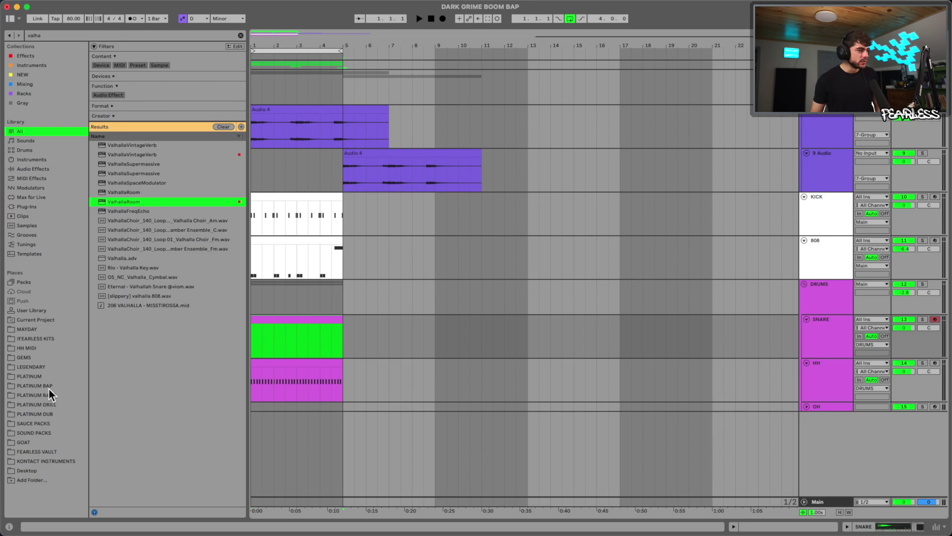
pyautogui.click(48, 387)
pyautogui.click(239, 36)
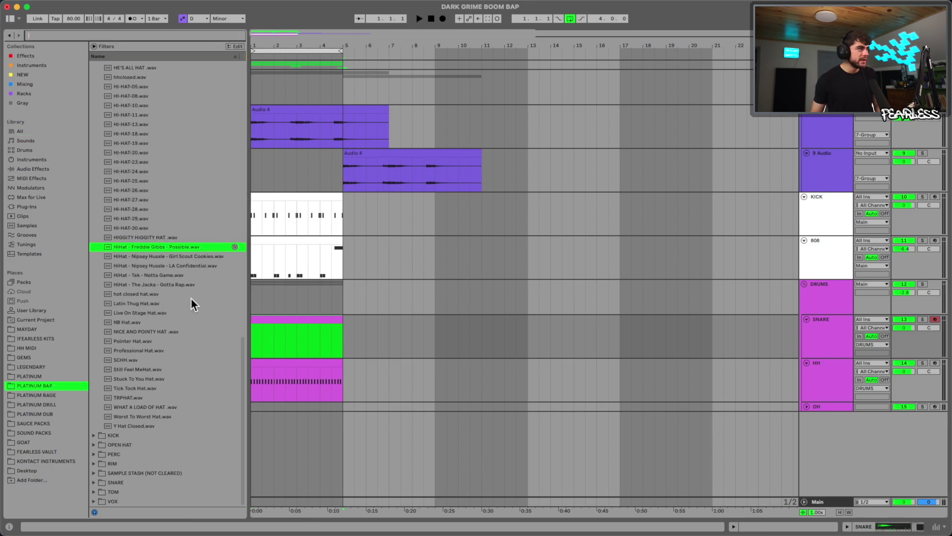
# Open the SNARE folder and audition its snare samples.
pyautogui.press('Down')
pyautogui.press('Down')
pyautogui.press('Down')
pyautogui.press('Down')
pyautogui.press('Down')
pyautogui.press('Down')
pyautogui.press('Down')
pyautogui.press('Down')
pyautogui.press('Down')
pyautogui.press('Down')
pyautogui.press('Down')
pyautogui.press('Down')
pyautogui.press('Down')
pyautogui.press('Down')
pyautogui.press('Down')
pyautogui.press('Down')
pyautogui.press('Down')
pyautogui.press('Down')
pyautogui.click(119, 481)
pyautogui.click(165, 263)
pyautogui.press('Down')
pyautogui.click(147, 178)
pyautogui.click(141, 197)
pyautogui.click(144, 244)
pyautogui.click(149, 301)
pyautogui.click(147, 338)
pyautogui.scroll(-10, 149, 323)
pyautogui.click(173, 264)
pyautogui.scroll(-10, 193, 293)
pyautogui.click(149, 386)
pyautogui.click(135, 331)
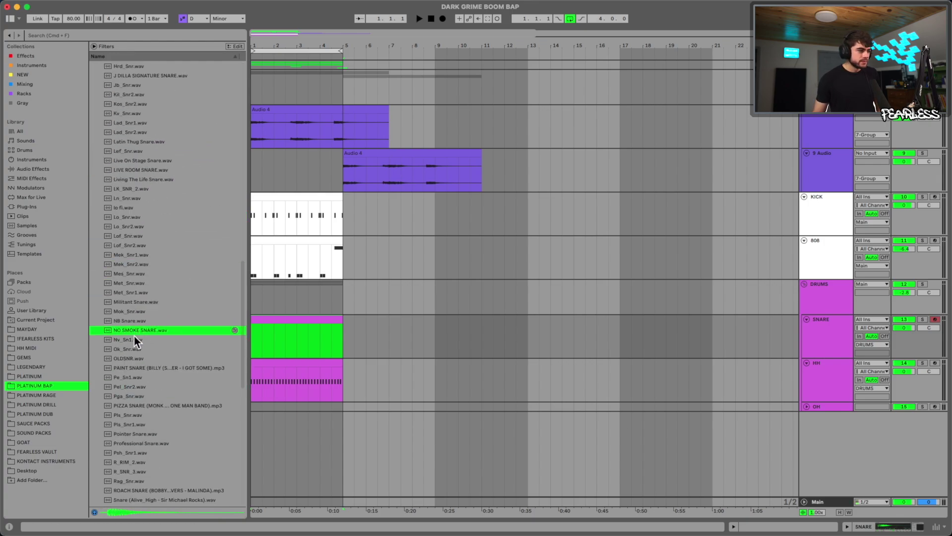
# Compare a few more snare samples and load Pe_Sn1.wav onto the SNARE track.
pyautogui.click(133, 348)
pyautogui.scroll(-1, 131, 353)
pyautogui.click(130, 356)
pyautogui.click(129, 366)
pyautogui.moveTo(127, 356); pyautogui.dragTo(313, 347)
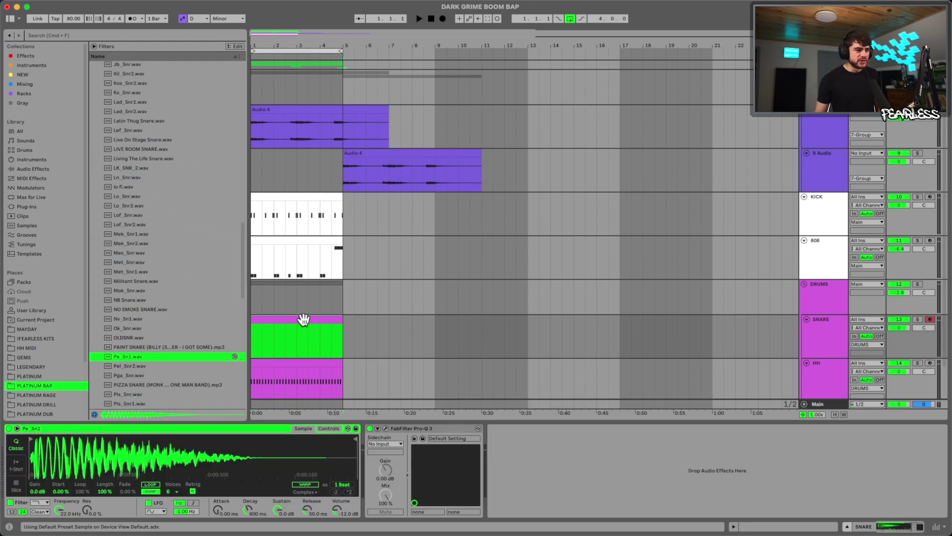
# In the snare clip, place an eighth-note C3 hit at 1.2 while the loop plays.
pyautogui.doubleClick(305, 323)
pyautogui.doubleClick(231, 301)
pyautogui.press('space')
pyautogui.moveTo(237, 298); pyautogui.dragTo(261, 301)
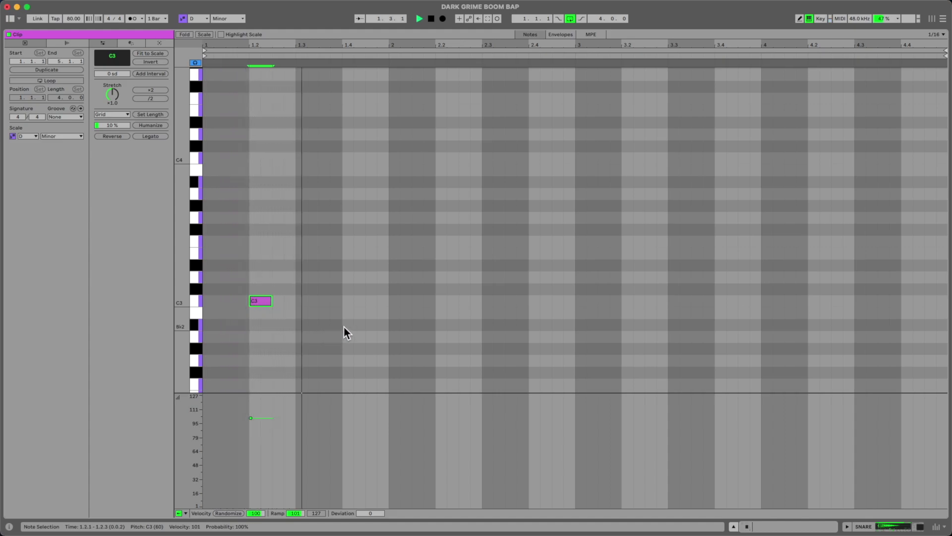
# Duplicate the snare hit onto beats 2 and 4 through all four bars.
pyautogui.press('space')
pyautogui.press('super+d')
pyautogui.press('super+d')
pyautogui.press('super+d')
pyautogui.press('super+d')
pyautogui.press('super+d')
pyautogui.press('super+d')
pyautogui.press('super+d')
pyautogui.press('super+d')
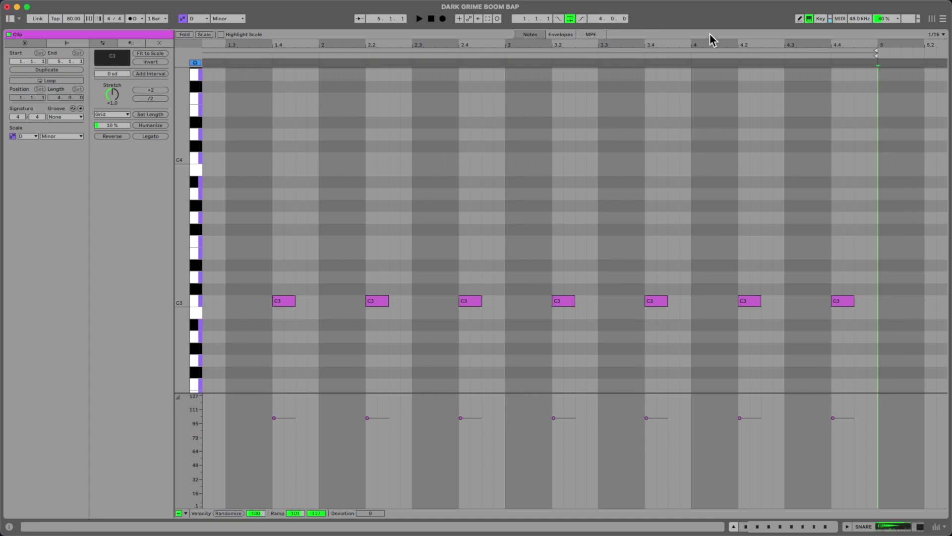
# Raise the velocity of all snare hits to 127 and play the loop.
pyautogui.moveTo(713, 44); pyautogui.dragTo(733, 30)
pyautogui.press('super+a')
pyautogui.moveTo(758, 417); pyautogui.dragTo(758, 395)
pyautogui.press('space')
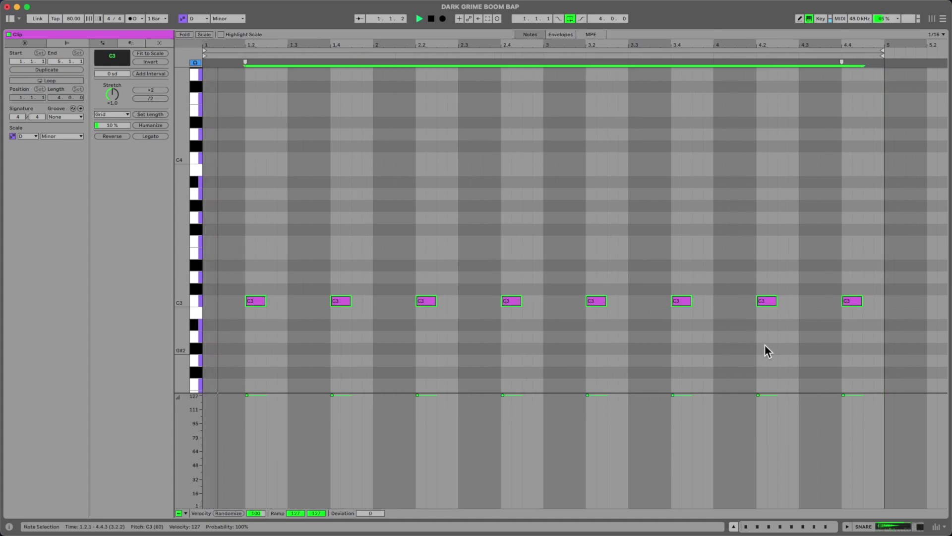
# Replace the SNARE track's sample with Rag_Snr.wav and play the loop.
pyautogui.click(888, 528)
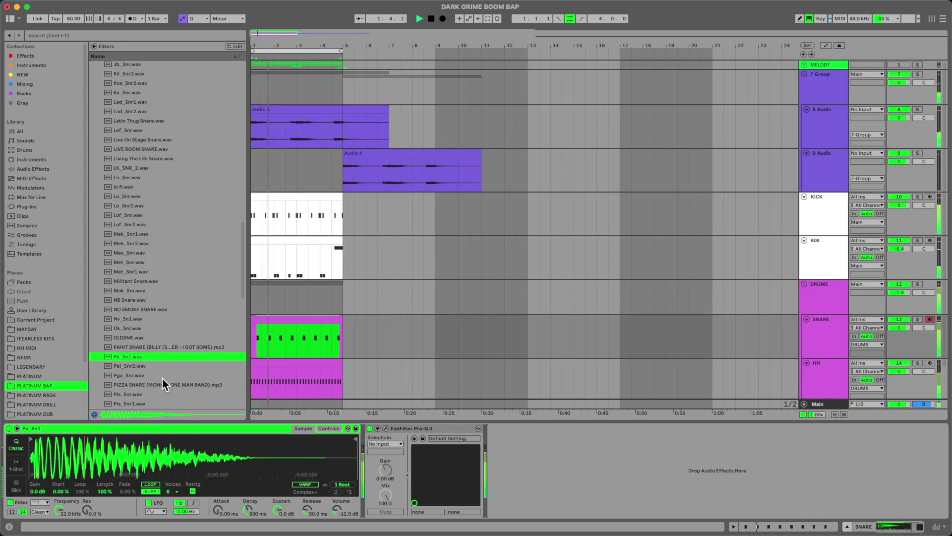
pyautogui.moveTo(122, 175); pyautogui.dragTo(125, 456)
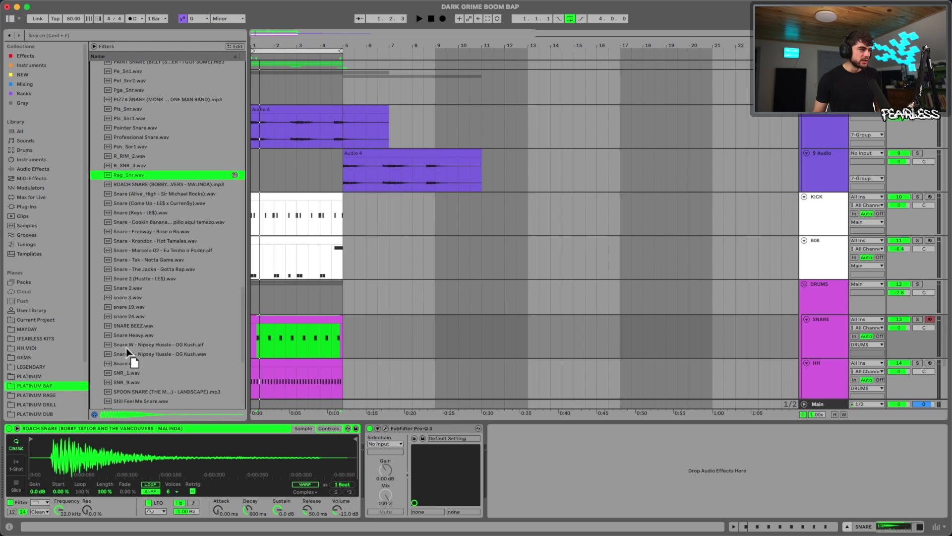
pyautogui.press('space')
# Try lowering the snare sample's gain to about -2.5 dB, then reset it to 0 dB.
pyautogui.click(149, 491)
pyautogui.moveTo(33, 492); pyautogui.dragTo(34, 498)
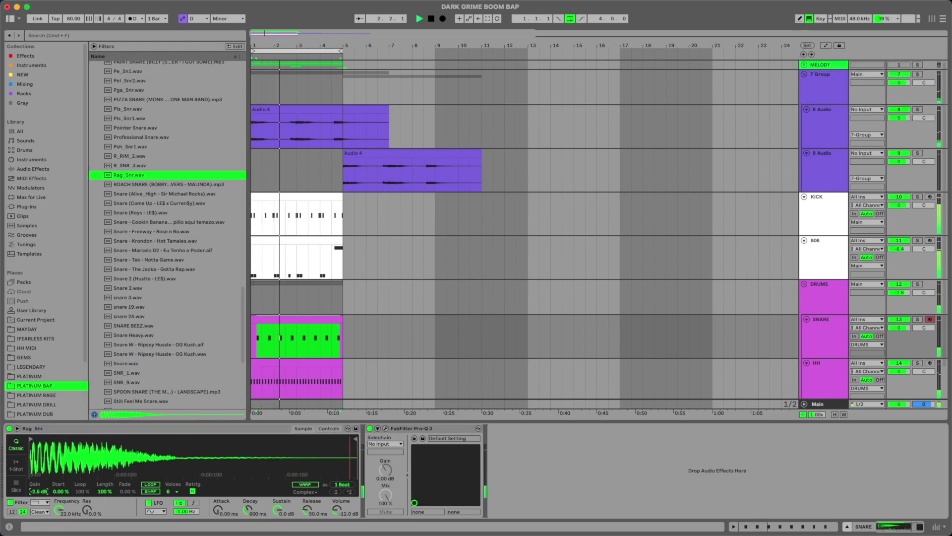
pyautogui.doubleClick(35, 491)
pyautogui.click(566, 481)
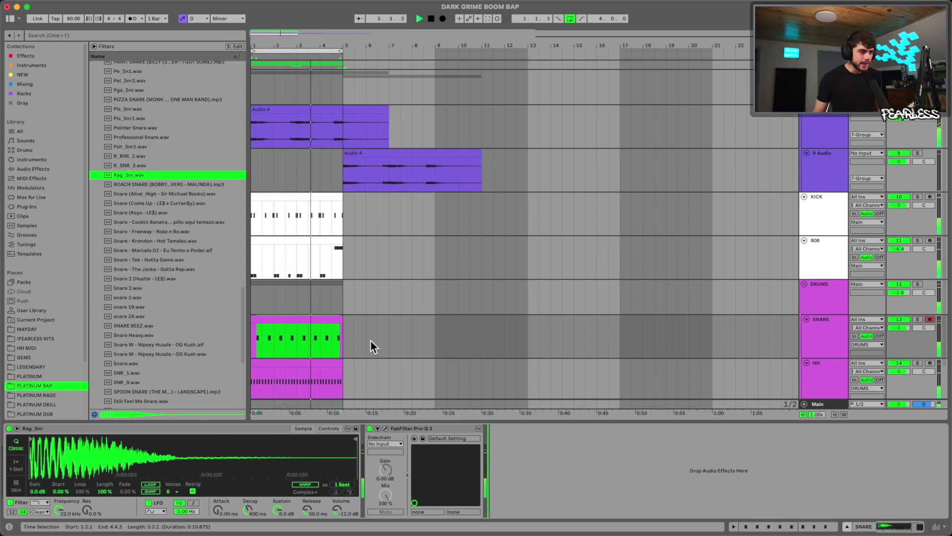
pyautogui.click(335, 321)
pyautogui.press('space')
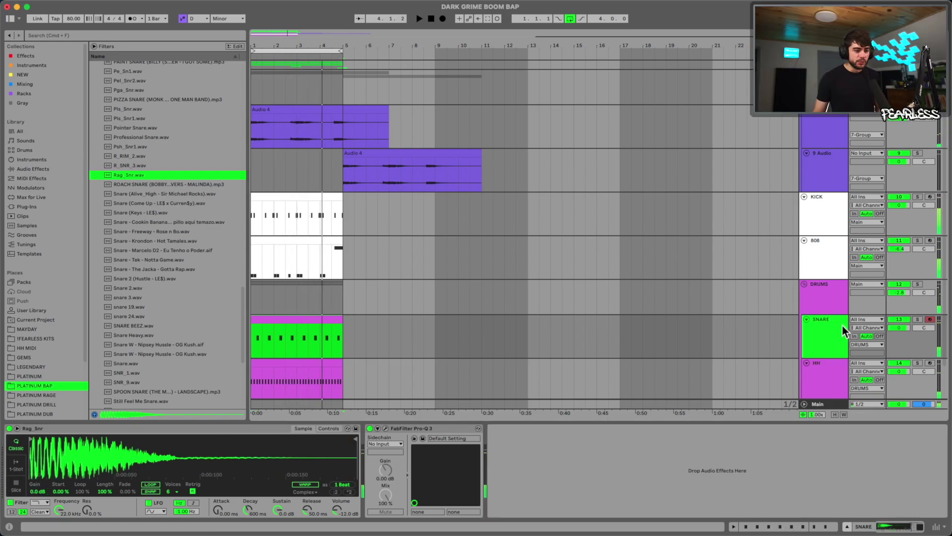
# In the mixer, try HH track delays of 3 ms and 1 ms against the snare during playback.
pyautogui.press('Tab')
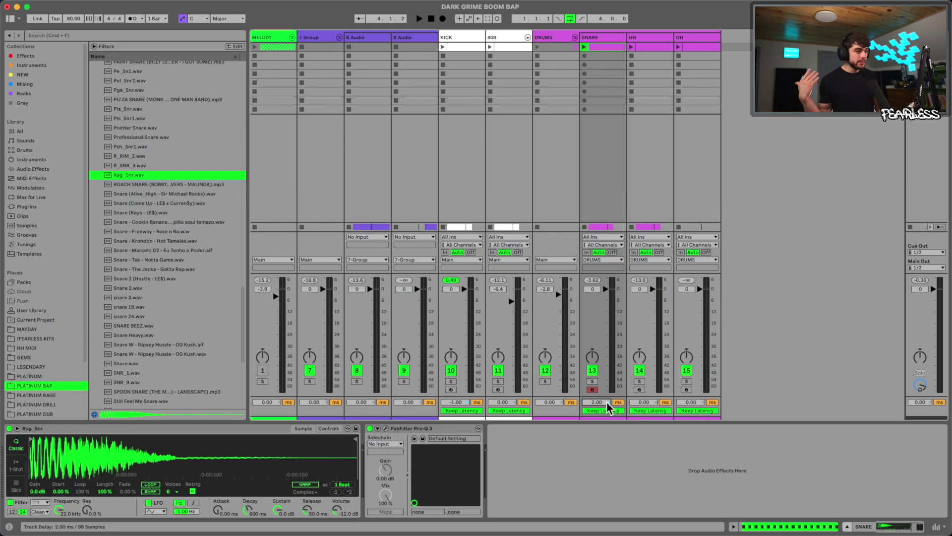
pyautogui.press('space')
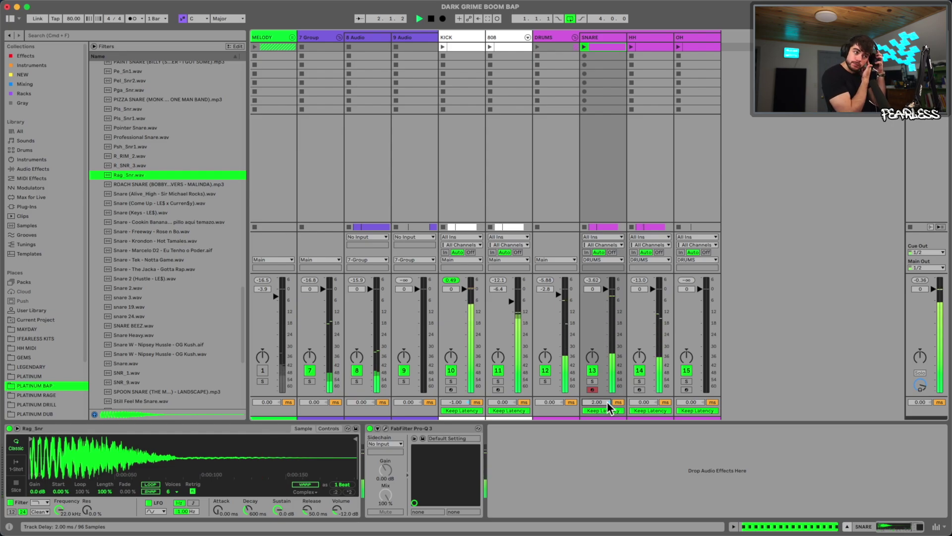
pyautogui.moveTo(644, 403); pyautogui.dragTo(643, 399)
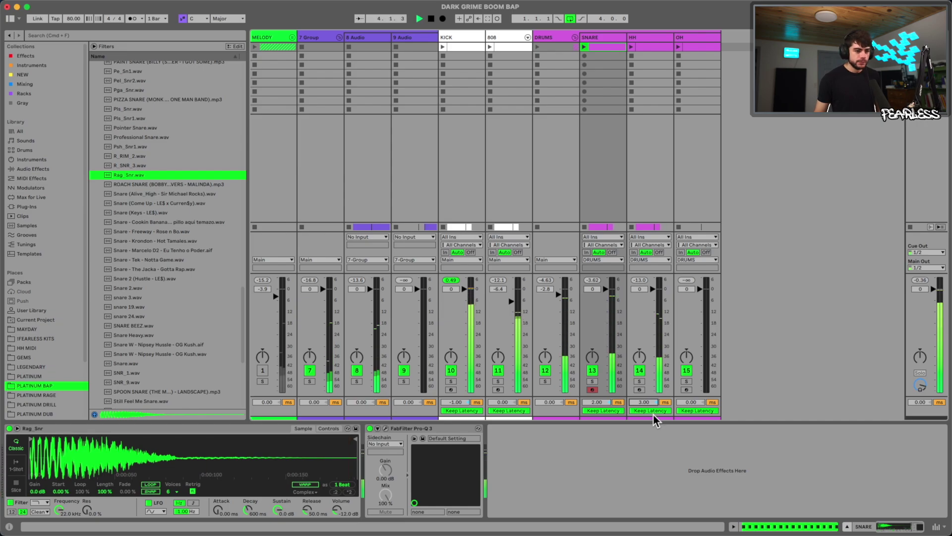
pyautogui.moveTo(644, 403); pyautogui.dragTo(643, 415)
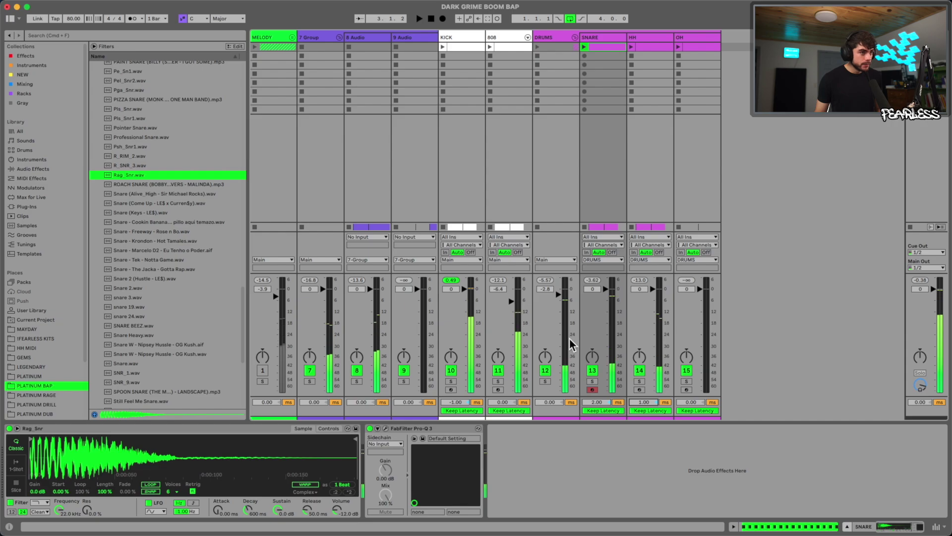
pyautogui.press('space')
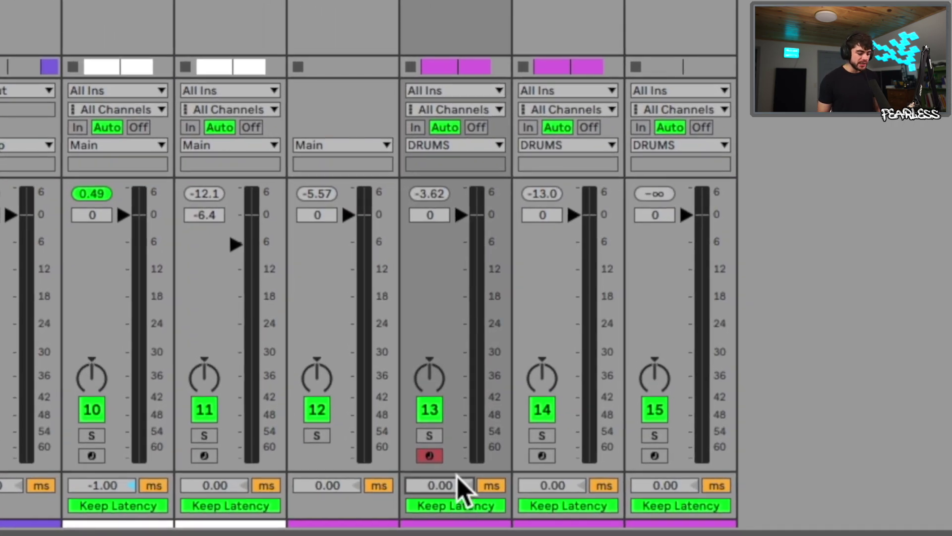
# Set the SNARE track delay to 3 ms, reduce it to 2 ms, and delay the HH track by 1 ms.
pyautogui.write('3')
pyautogui.press('Return')
pyautogui.press('space')
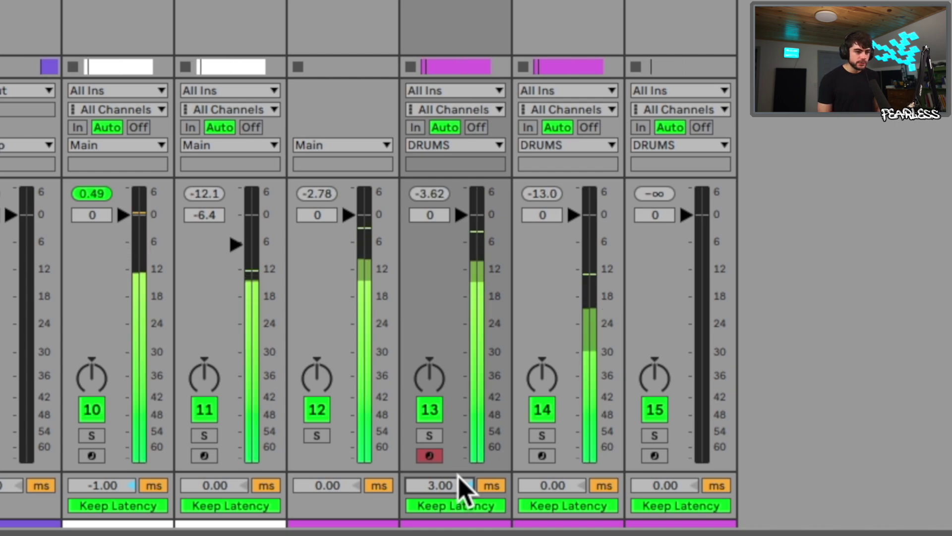
pyautogui.press('Down')
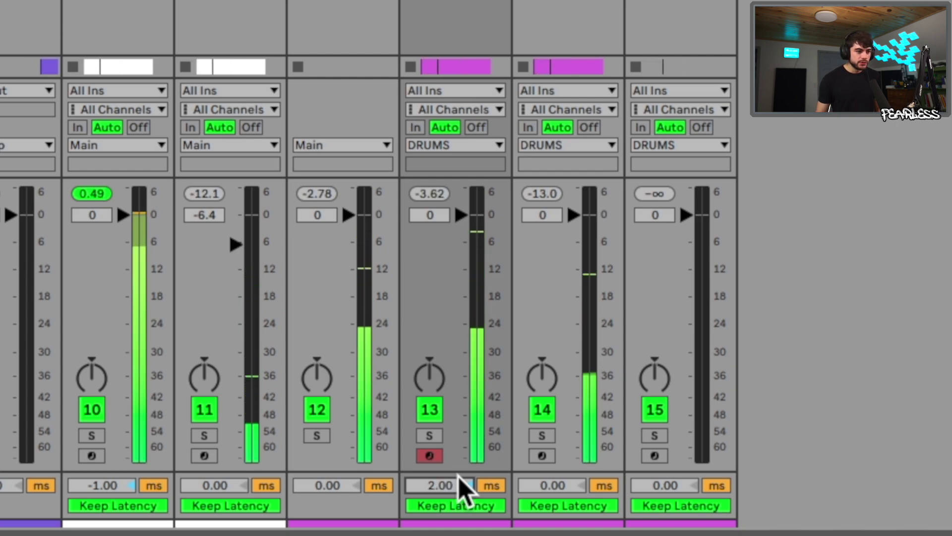
pyautogui.click(576, 488)
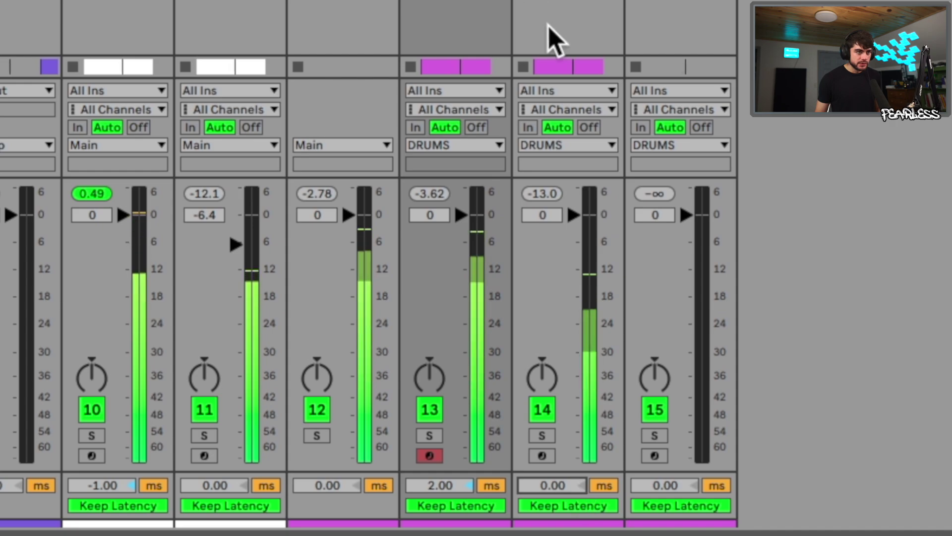
pyautogui.press('Up')
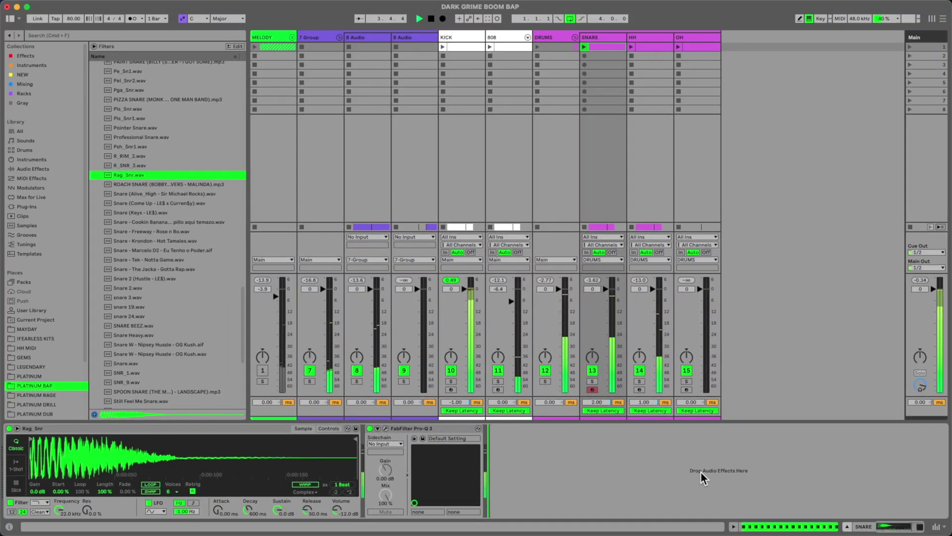
# Reopen the hi-hat clip from the arrangement and add an extra C3 hi-hat at 1.3.2.
pyautogui.press('Tab')
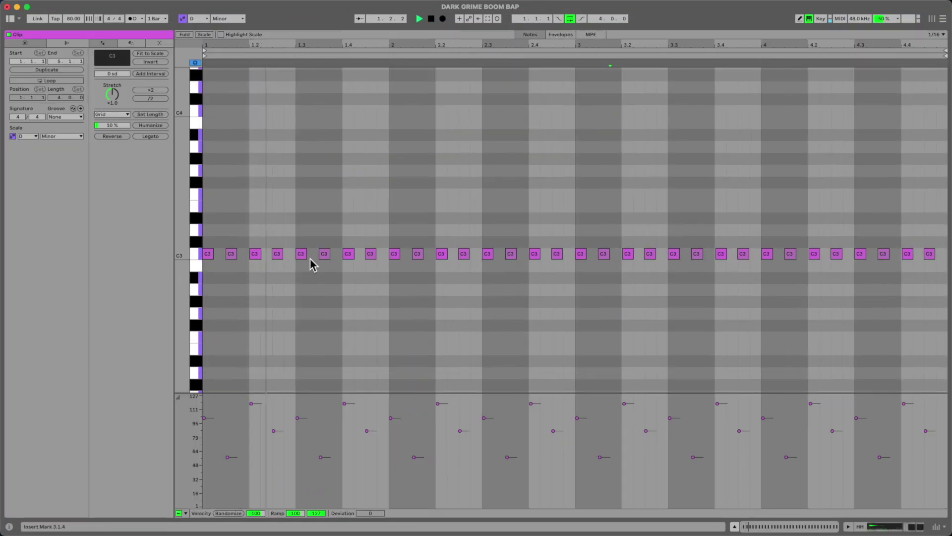
pyautogui.click(313, 254)
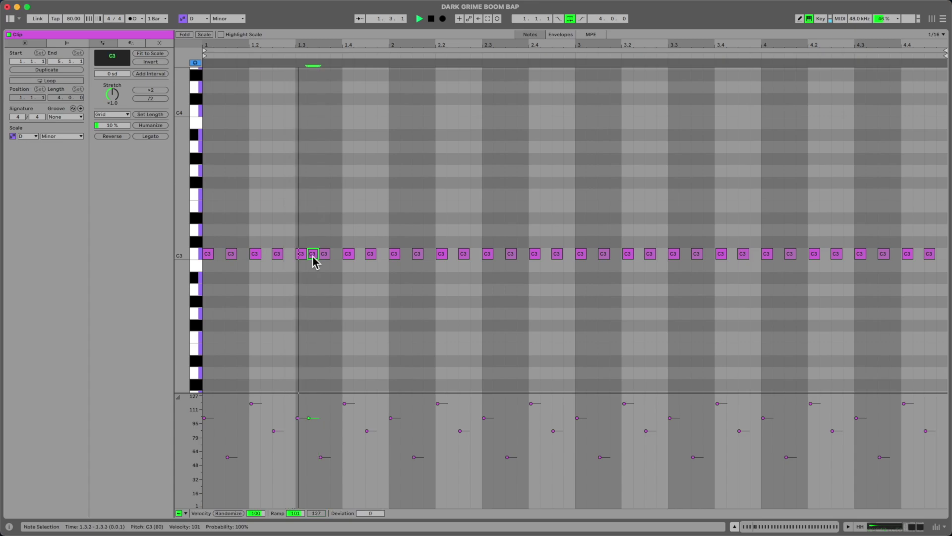
# Make the extra C3 hi-hat start slightly after 1.3.2 and lower its velocity to 24.
pyautogui.moveTo(319, 44); pyautogui.dragTo(406, 85)
pyautogui.press('space')
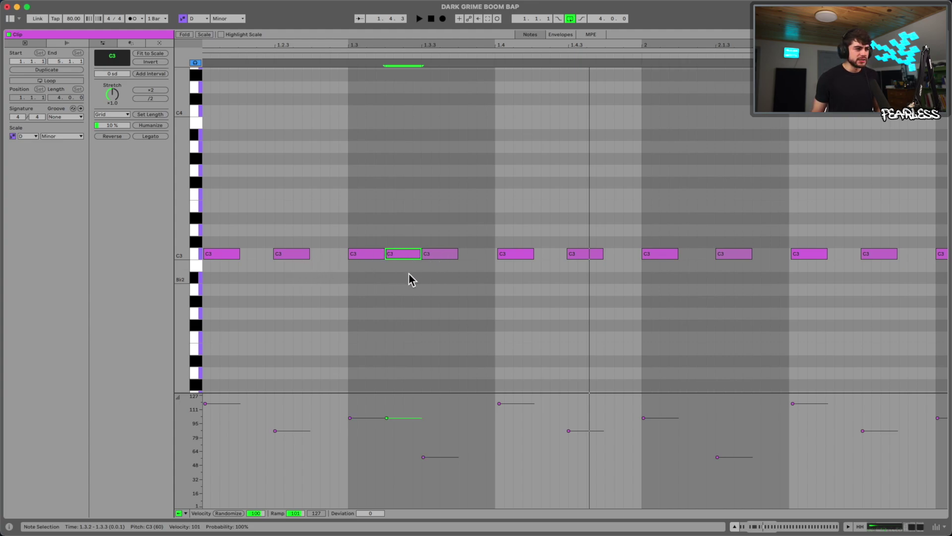
pyautogui.rightClick(384, 255)
pyautogui.click(351, 279)
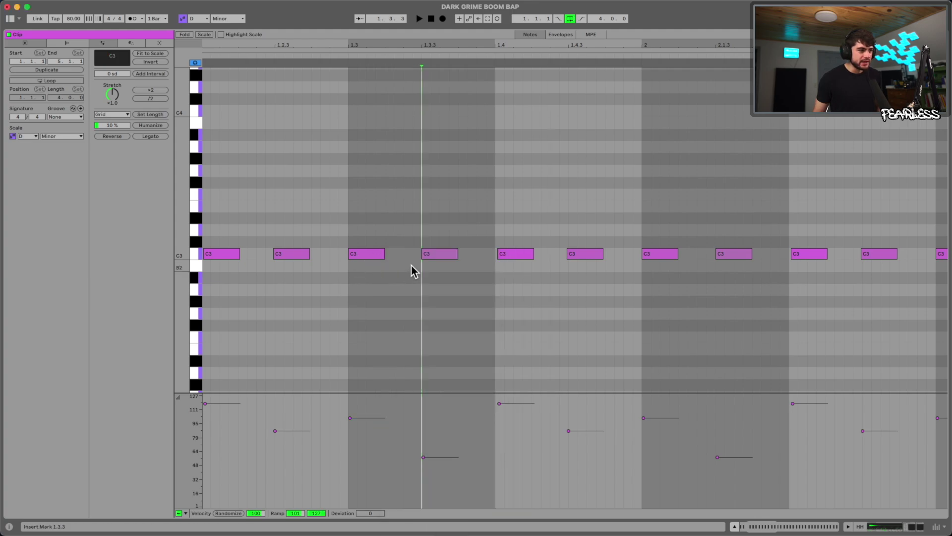
pyautogui.click(395, 257)
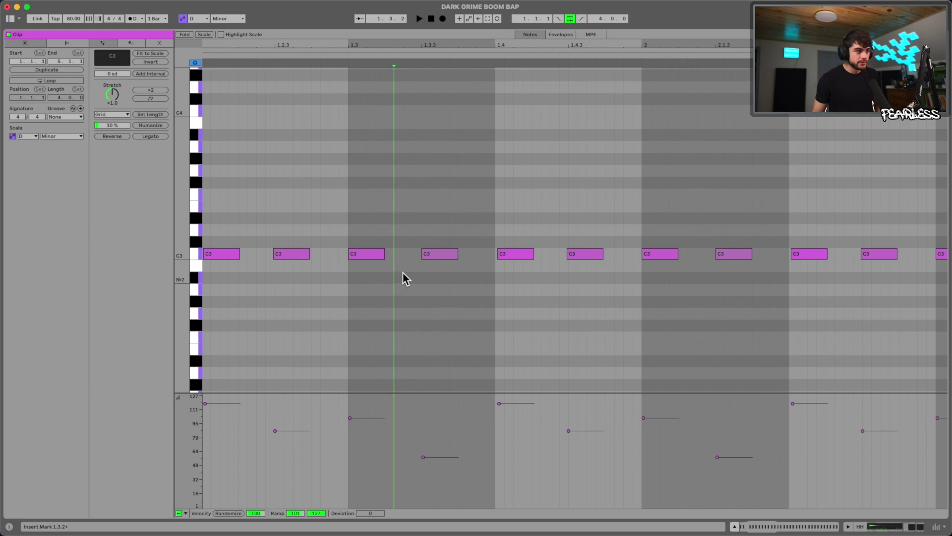
pyautogui.click(377, 254)
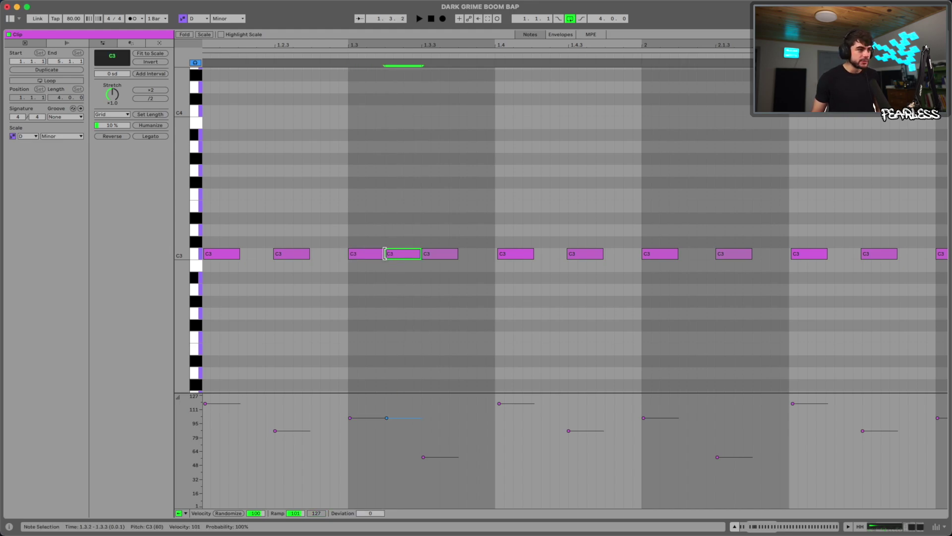
pyautogui.moveTo(384, 254); pyautogui.dragTo(389, 254)
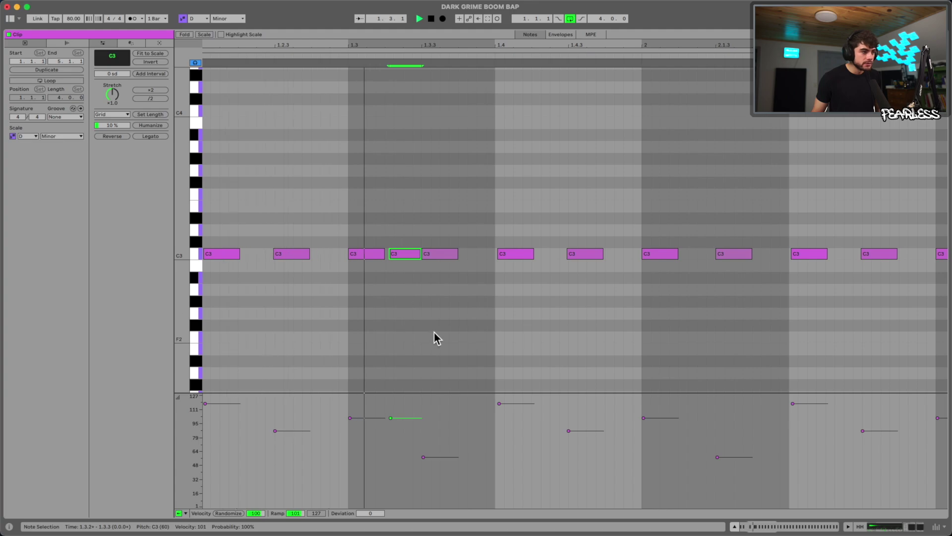
pyautogui.moveTo(401, 418); pyautogui.dragTo(400, 441)
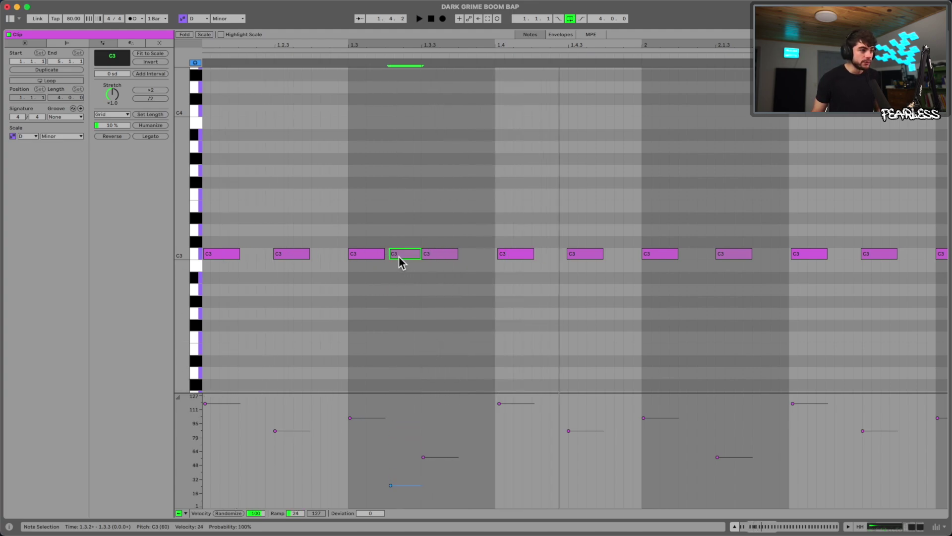
pyautogui.moveTo(388, 256); pyautogui.dragTo(388, 255)
pyautogui.press('space')
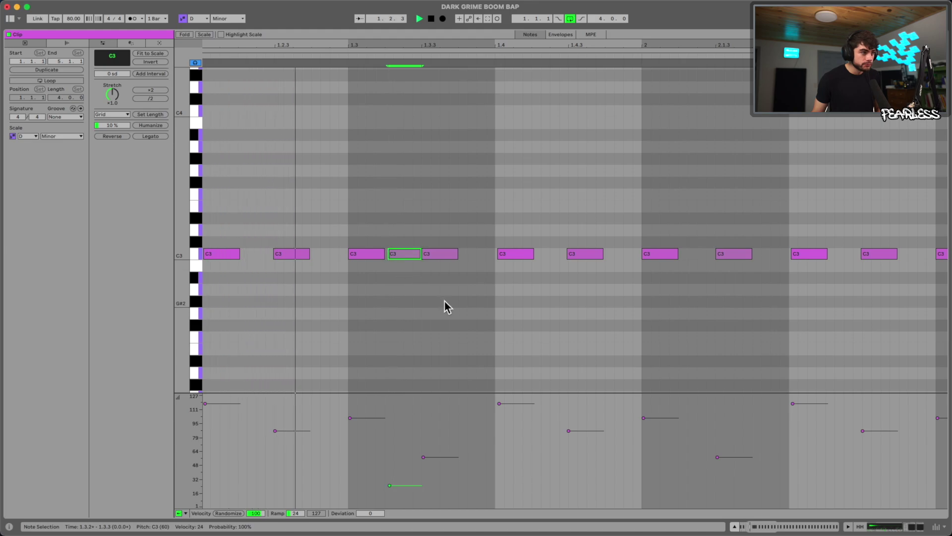
# Nudge the C3 hi-hat at 1.3.3 slightly late and raise its velocity to about 68.
pyautogui.moveTo(401, 252); pyautogui.dragTo(445, 254)
pyautogui.press('space')
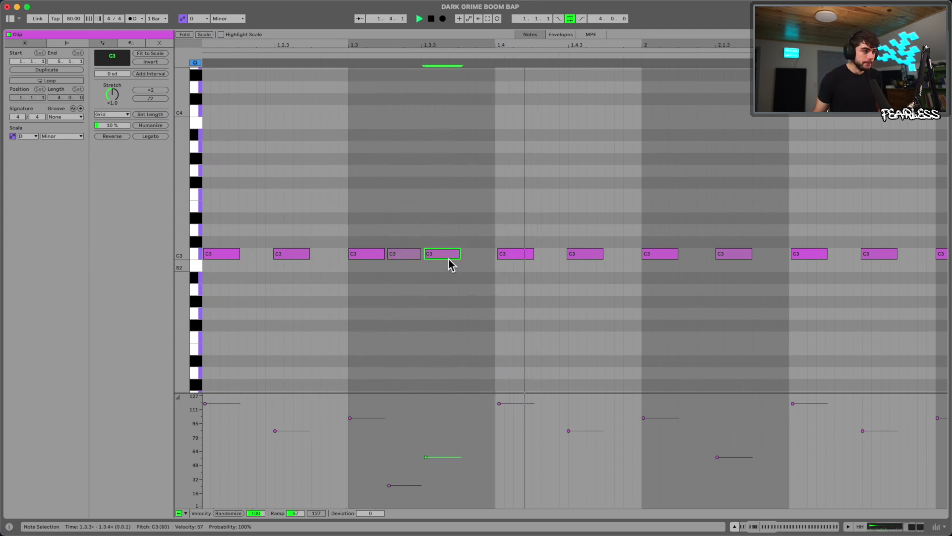
pyautogui.moveTo(430, 254); pyautogui.dragTo(429, 255)
pyautogui.click(481, 296)
pyautogui.click(431, 456)
pyautogui.moveTo(445, 457); pyautogui.dragTo(445, 450)
pyautogui.click(498, 335)
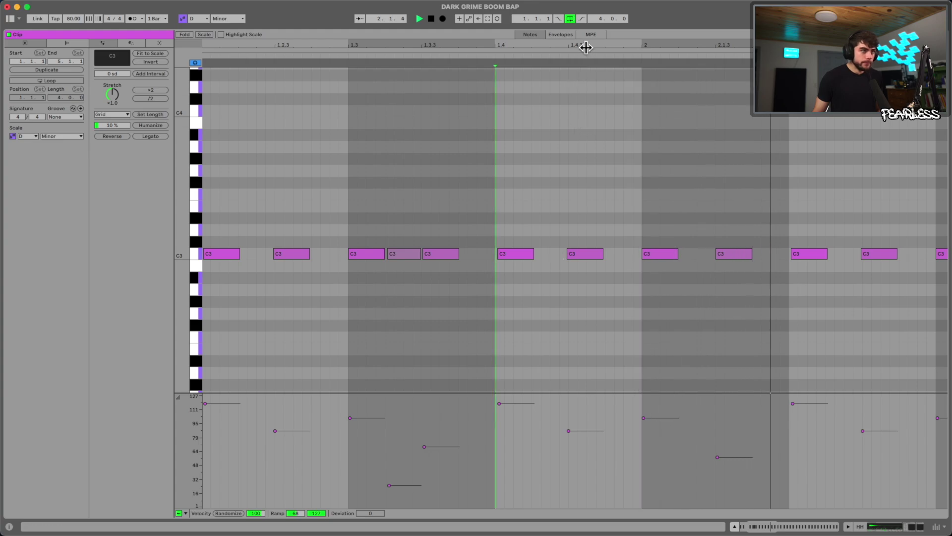
# Replace the hi-hat notes in bars 3 and 4 with a duplicate of bars 1 and 2.
pyautogui.moveTo(586, 48); pyautogui.dragTo(586, 20)
pyautogui.moveTo(372, 48); pyautogui.dragTo(372, 44)
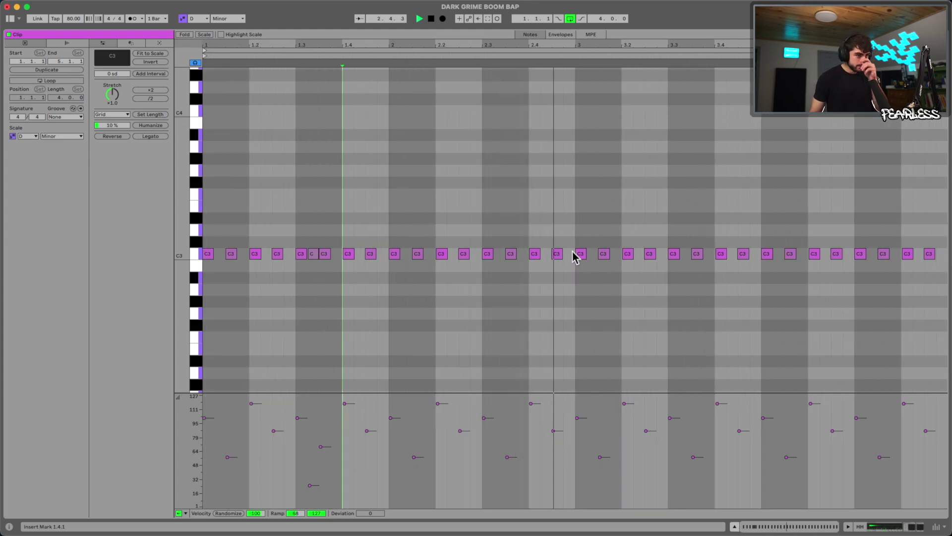
pyautogui.press('space')
pyautogui.moveTo(583, 227); pyautogui.dragTo(937, 312)
pyautogui.press('Delete')
pyautogui.moveTo(576, 295); pyautogui.dragTo(204, 186)
pyautogui.press('super+d')
pyautogui.press('space')
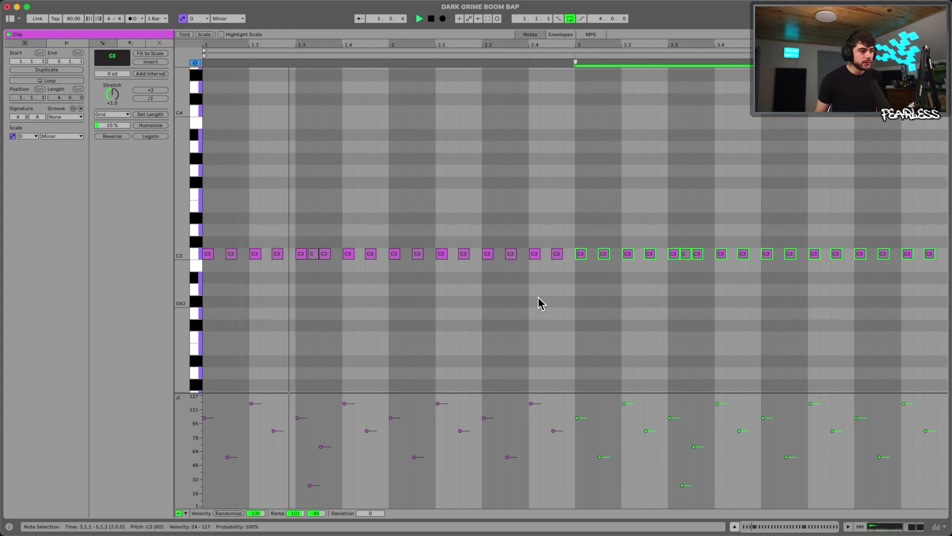
pyautogui.press('space')
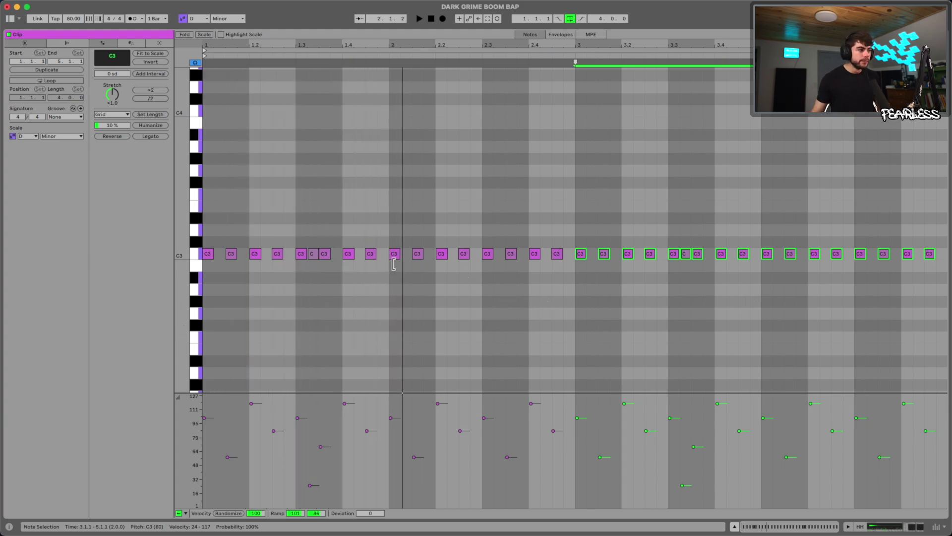
# Raise the velocities of the three-note hi-hat rolls at 1.3 and 3.3, with first hits at 112 and middle hits at 43.
pyautogui.moveTo(302, 228); pyautogui.dragTo(327, 282)
pyautogui.moveTo(668, 221); pyautogui.dragTo(738, 329)
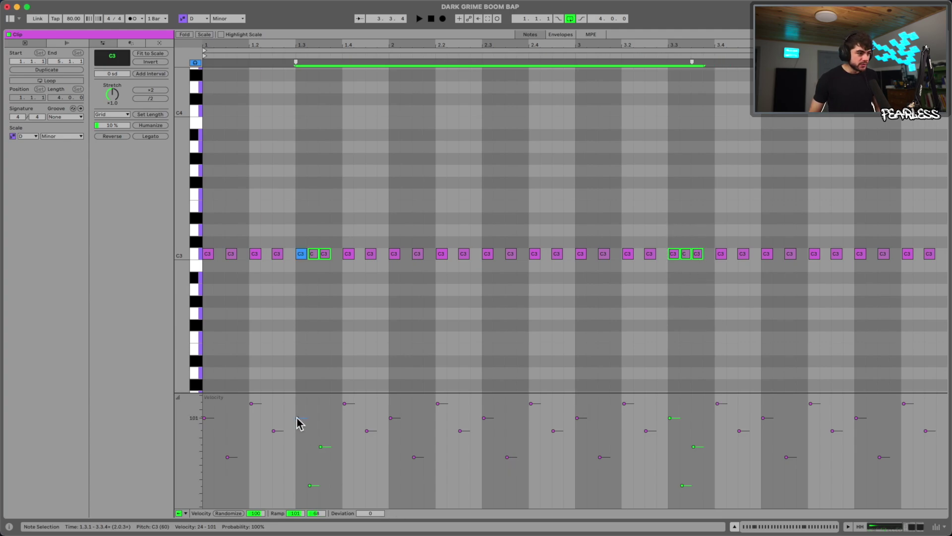
pyautogui.moveTo(298, 411); pyautogui.dragTo(297, 408)
pyautogui.press('space')
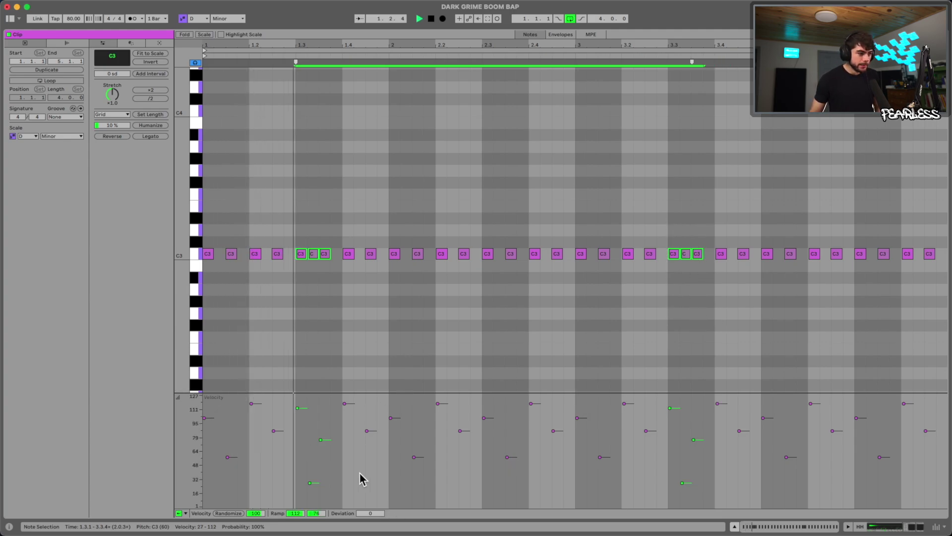
pyautogui.moveTo(285, 466); pyautogui.dragTo(683, 468)
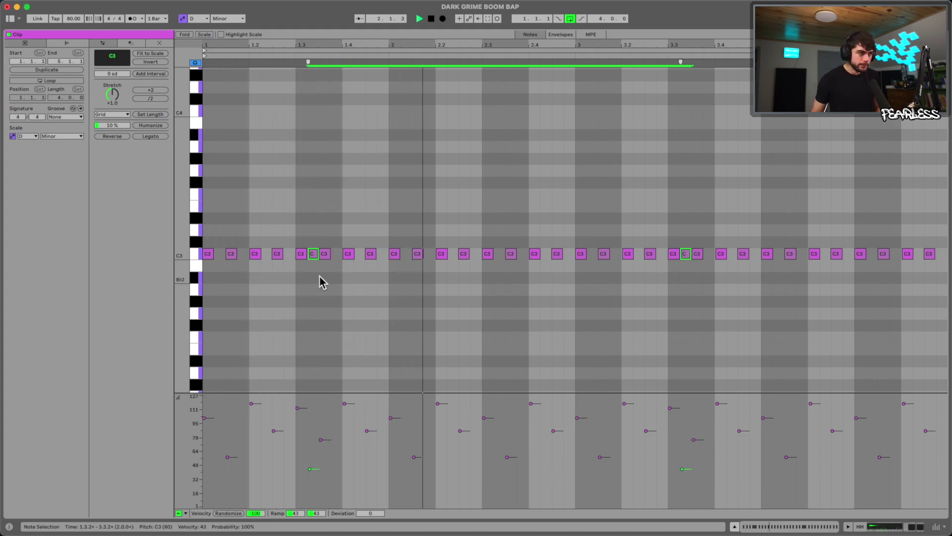
pyautogui.press('space')
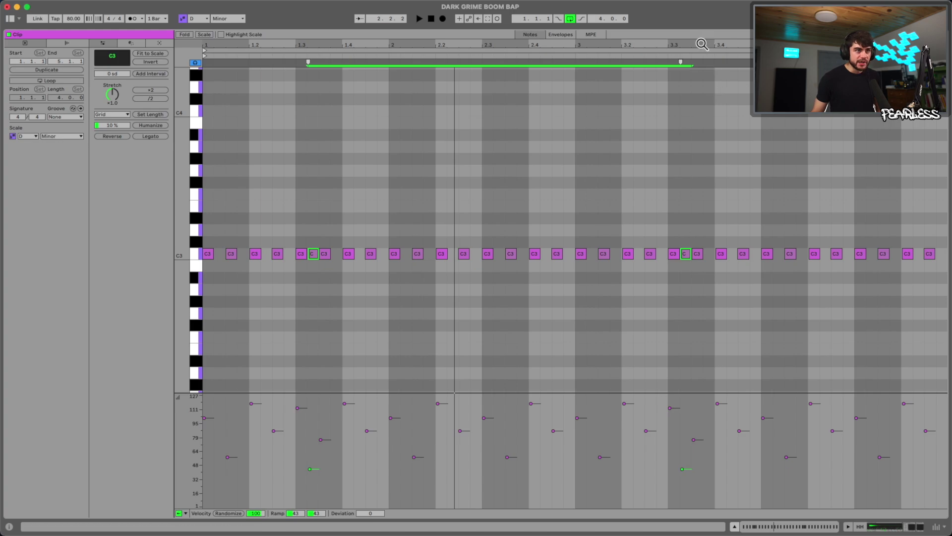
# Try shifting the start of the extra hi-hat notes in both rolls, then undo the change.
pyautogui.moveTo(702, 43); pyautogui.dragTo(663, 208)
pyautogui.moveTo(665, 253); pyautogui.dragTo(666, 254)
pyautogui.press('space')
pyautogui.press('super+z')
pyautogui.press('space')
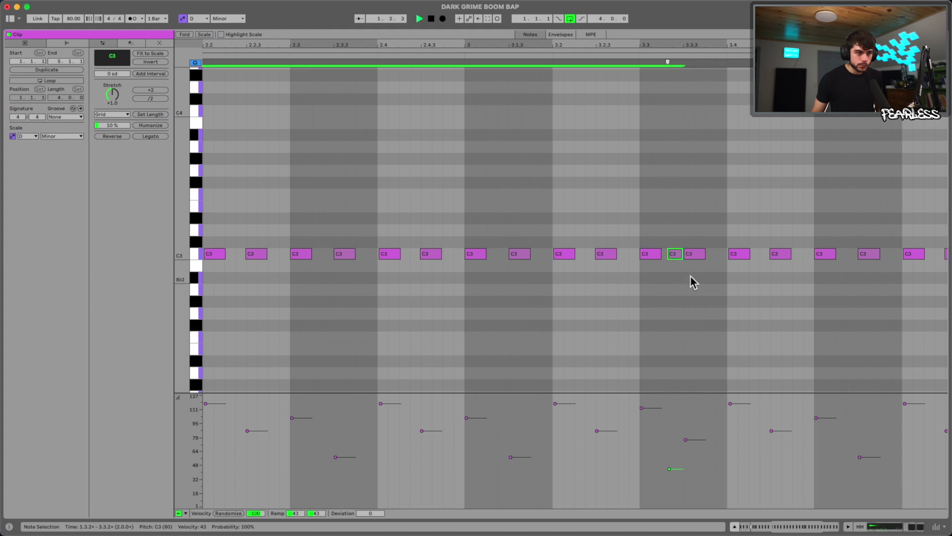
# Play back the hi-hat clip to check how the two rolls sound.
pyautogui.press('space')
pyautogui.moveTo(694, 45); pyautogui.dragTo(711, 28)
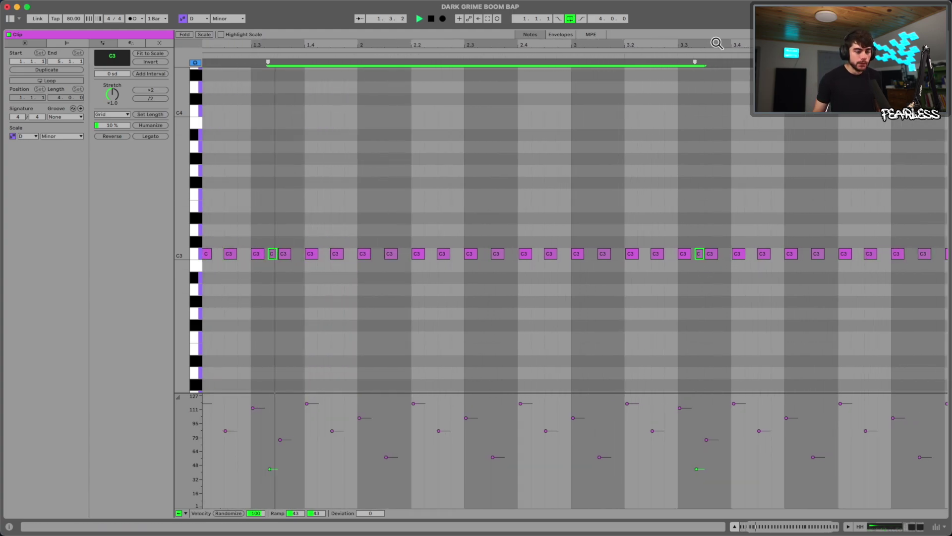
pyautogui.click(699, 312)
pyautogui.press('space')
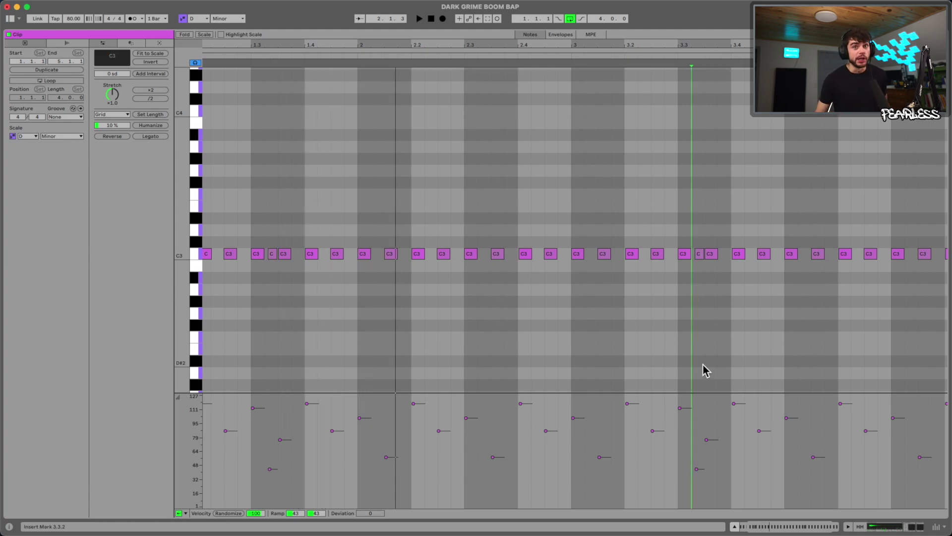
pyautogui.press('space')
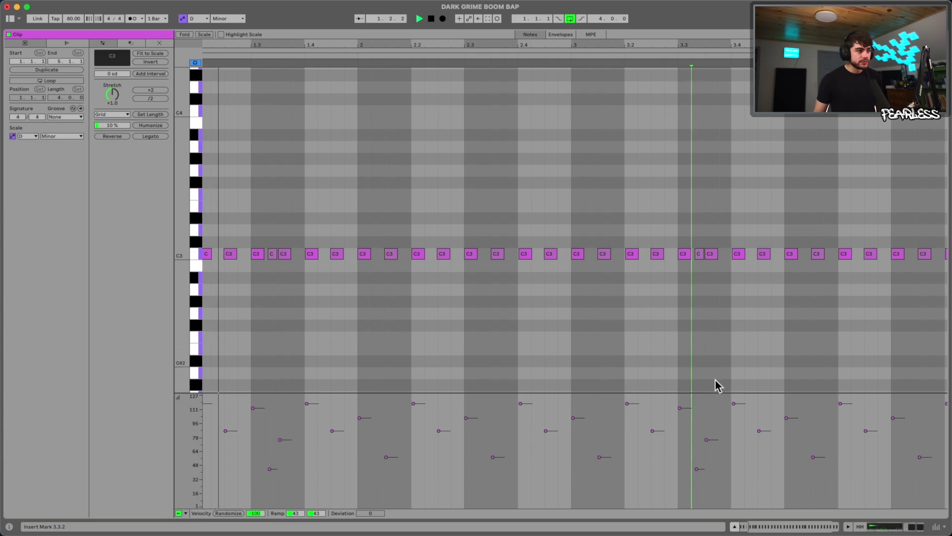
# Return to the arrangement and play the four-bar loop with the drum tracks in view.
pyautogui.hotkey('shift', 'Tab')
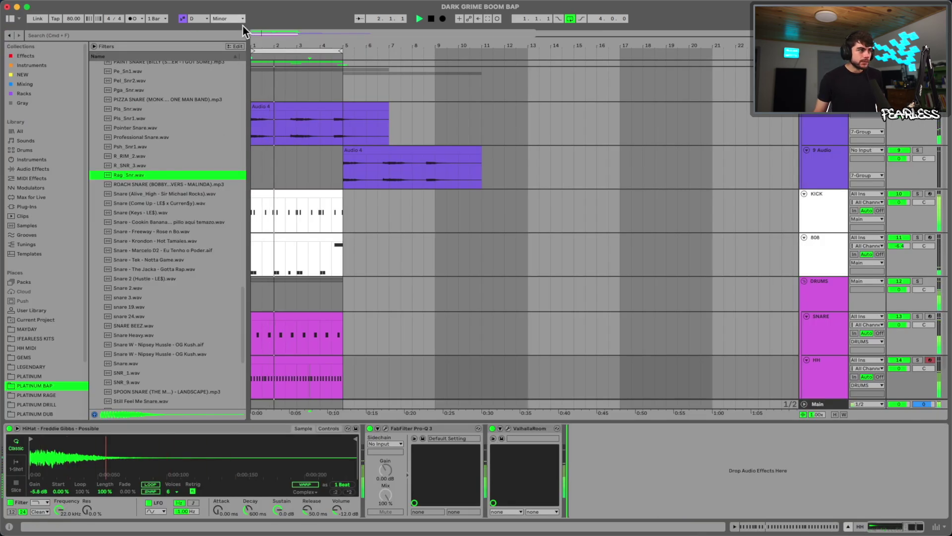
pyautogui.moveTo(256, 45); pyautogui.dragTo(256, 67)
pyautogui.scroll(-2, 342, 240)
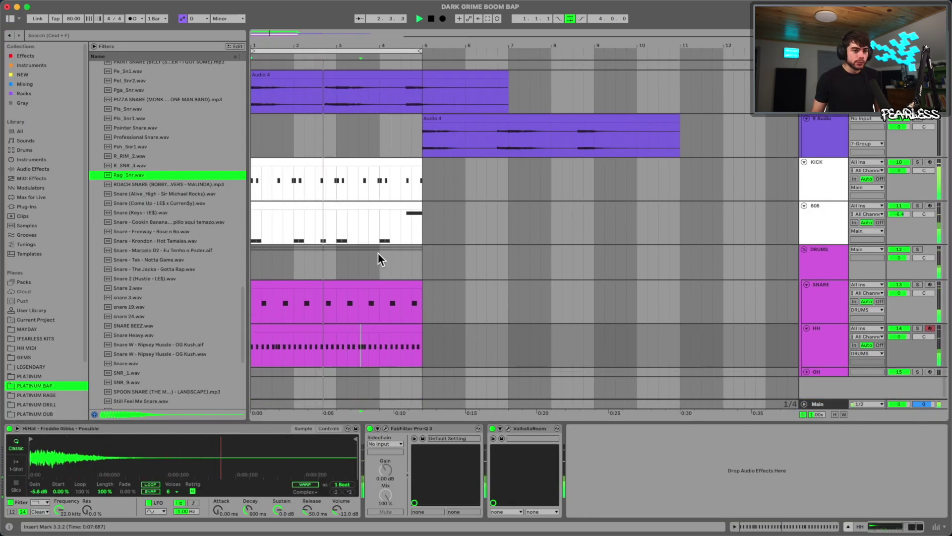
pyautogui.press('space')
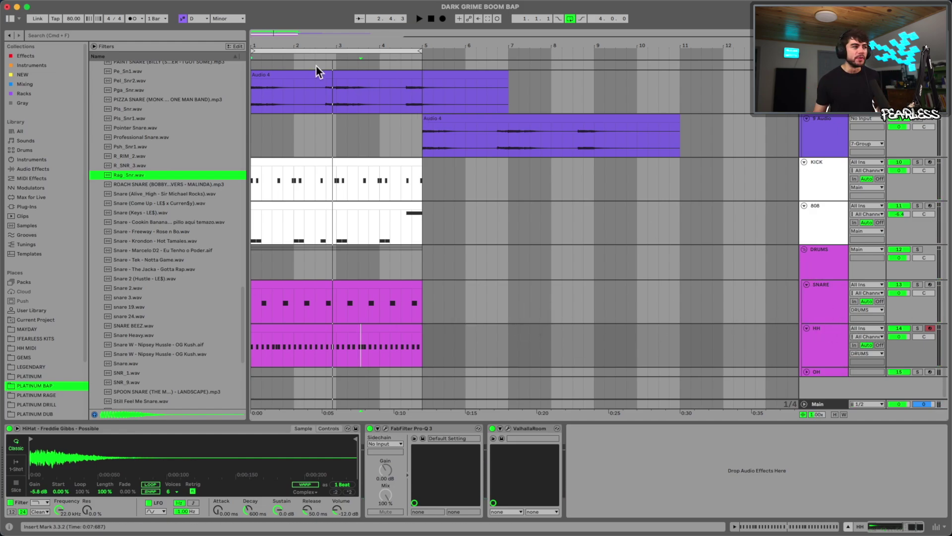
# Collapse the SNARE sample folder in the PLATINUM BAP kit to show its other sound categories.
pyautogui.scroll(20, 119, 132)
pyautogui.scroll(6, 131, 137)
pyautogui.click(96, 168)
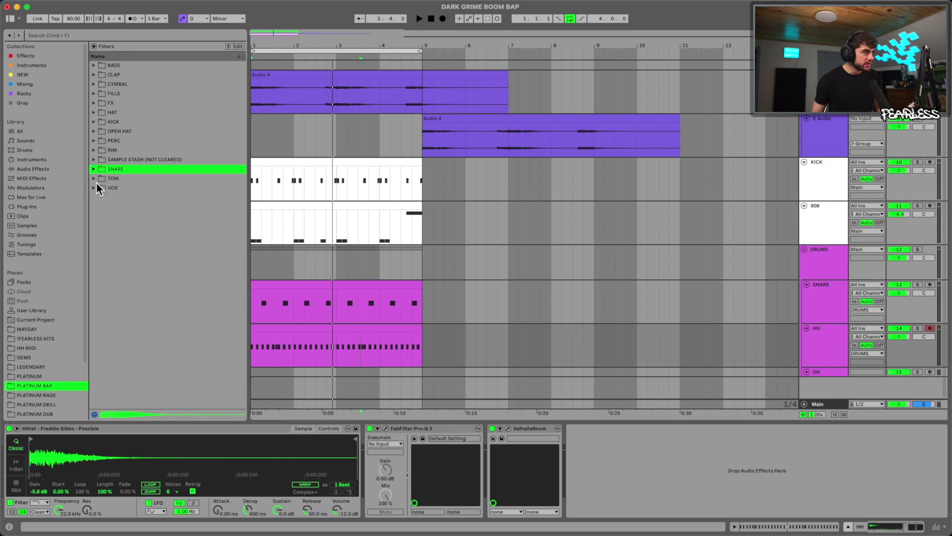
# Audition samples from the OPEN HAT folder, ending on Dirt Hat 62 (Open).wav.
pyautogui.click(93, 131)
pyautogui.click(150, 179)
pyautogui.click(150, 187)
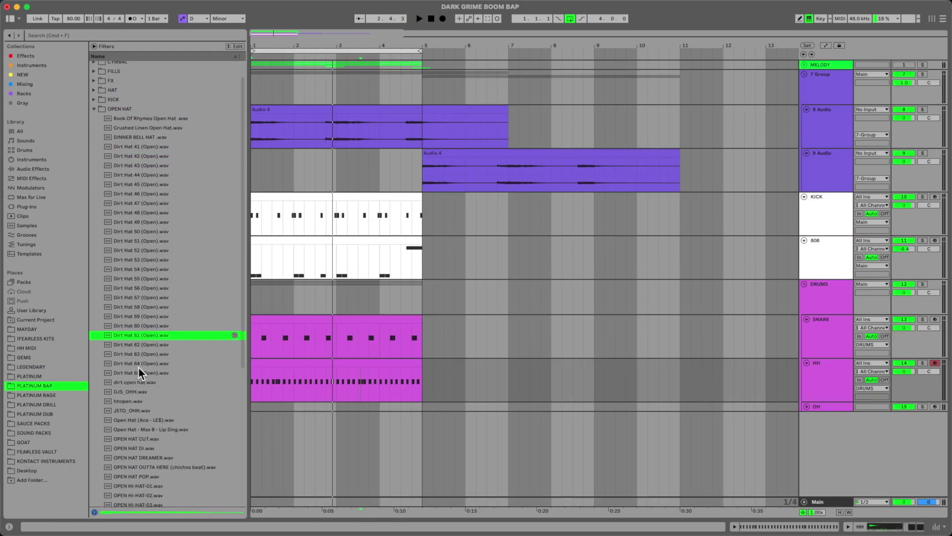
pyautogui.click(142, 344)
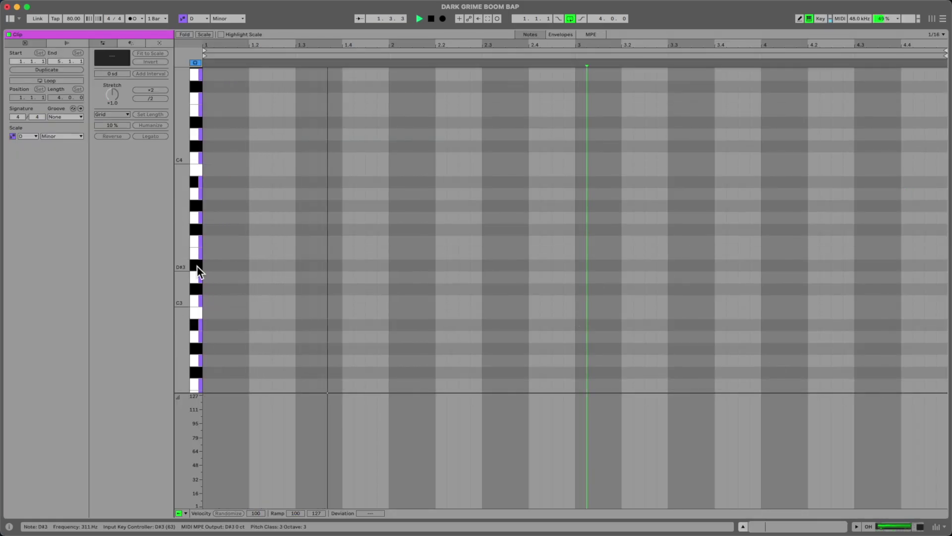
# Add a C3 note from 2.3.3 to bar 3 in the OH clip and duplicate it to 4.3.3.
pyautogui.click(198, 300)
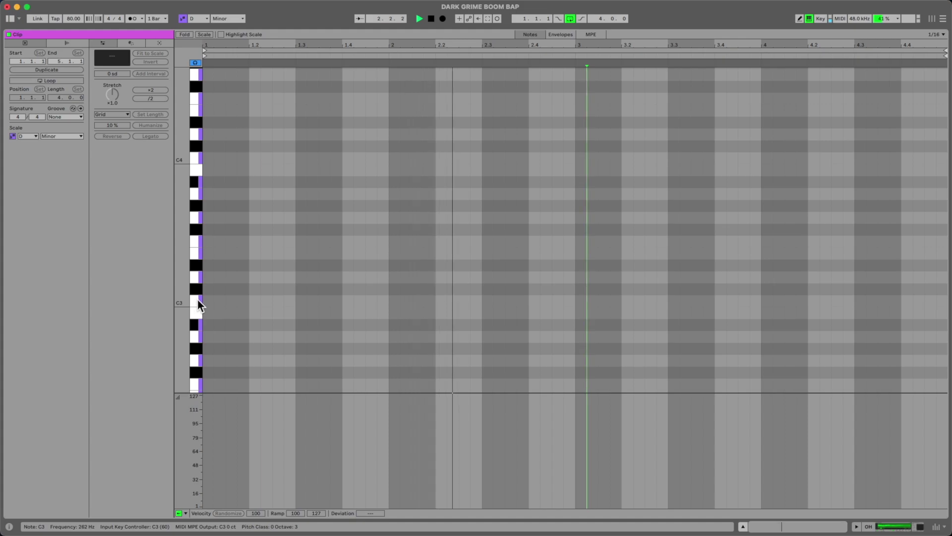
pyautogui.press('space')
pyautogui.doubleClick(512, 301)
pyautogui.moveTo(515, 296); pyautogui.dragTo(572, 294)
pyautogui.press('super+d')
# Raise the velocity of both open hat notes to 127 and return to the arrangement.
pyautogui.press('space')
pyautogui.moveTo(552, 416); pyautogui.dragTo(582, 170)
pyautogui.click(577, 167)
pyautogui.click(839, 306)
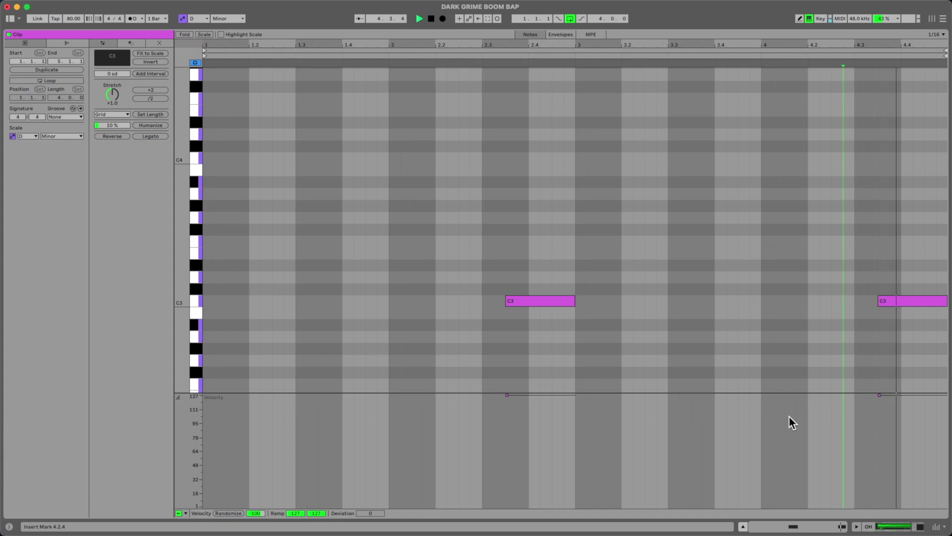
pyautogui.click(911, 523)
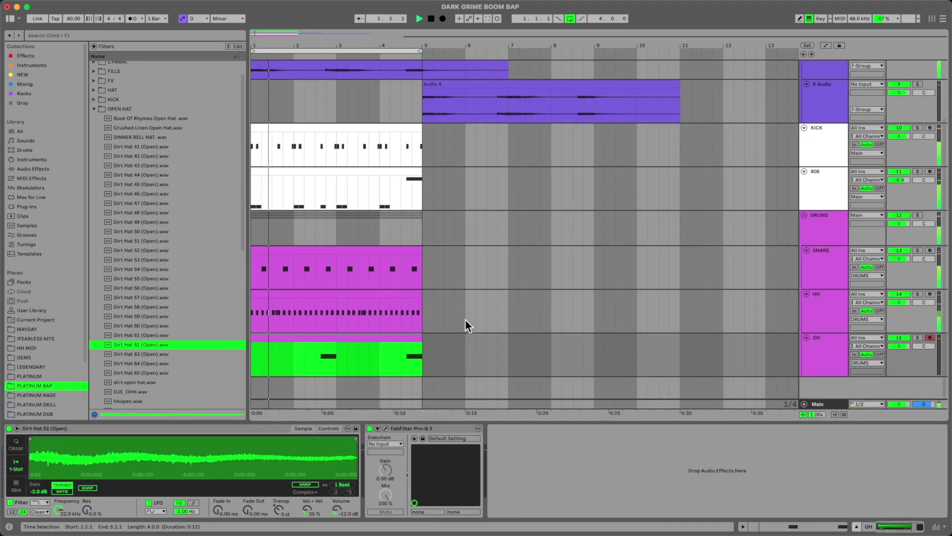
# Replace the OH track's sample with Dirt Hat 62 (Open).wav from the OPEN HAT folder.
pyautogui.moveTo(279, 46); pyautogui.dragTo(314, 82)
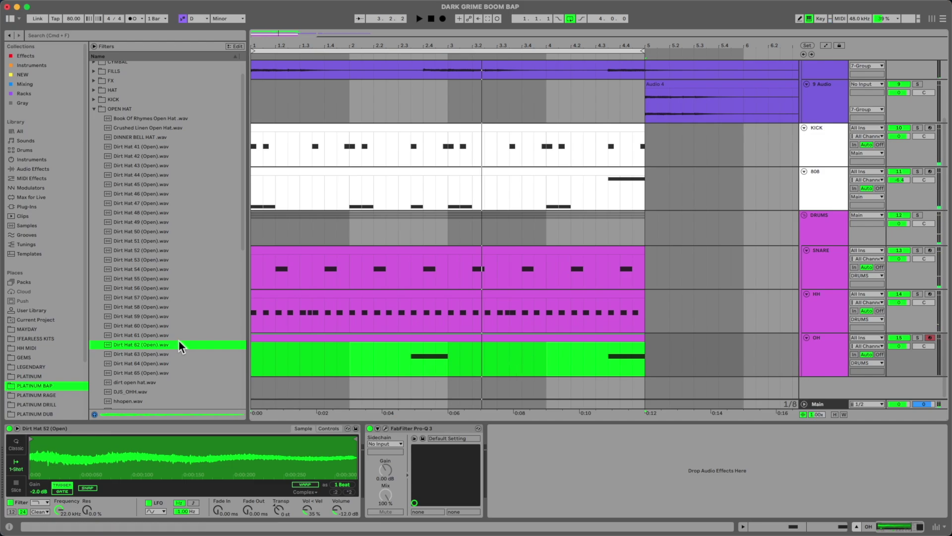
pyautogui.click(156, 250)
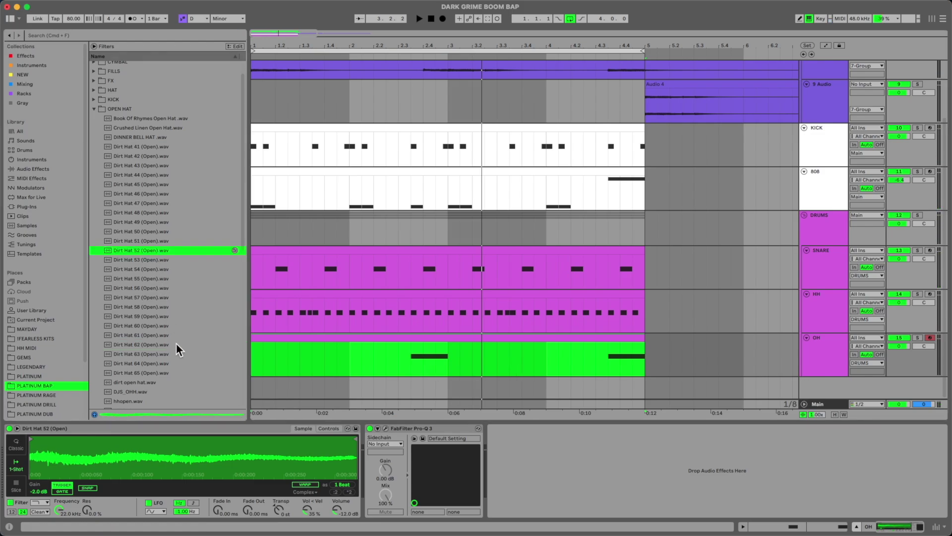
pyautogui.click(159, 344)
pyautogui.moveTo(159, 344); pyautogui.dragTo(142, 449)
# Clear the OH clip's notes and place a single C3 note from 4.3.3 to the end of bar 4.
pyautogui.doubleClick(433, 347)
pyautogui.press('space')
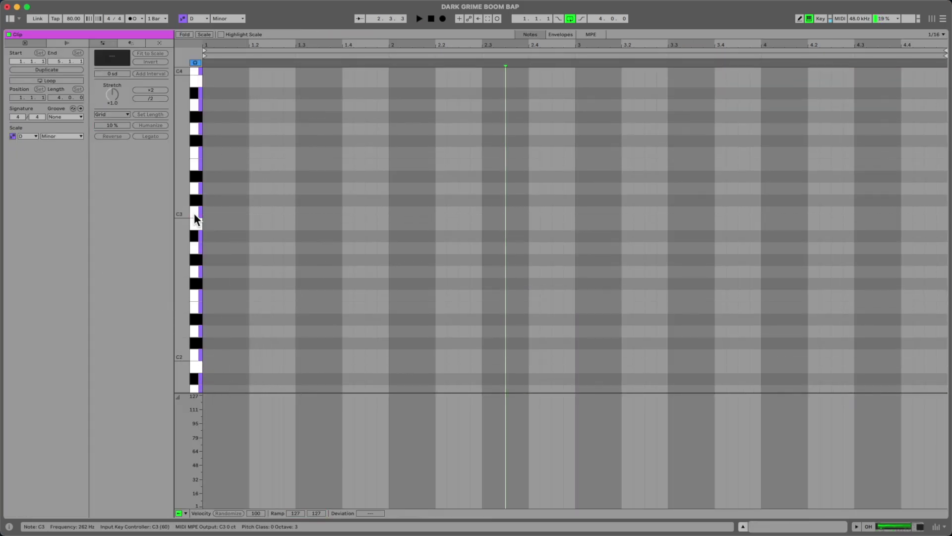
pyautogui.press('space')
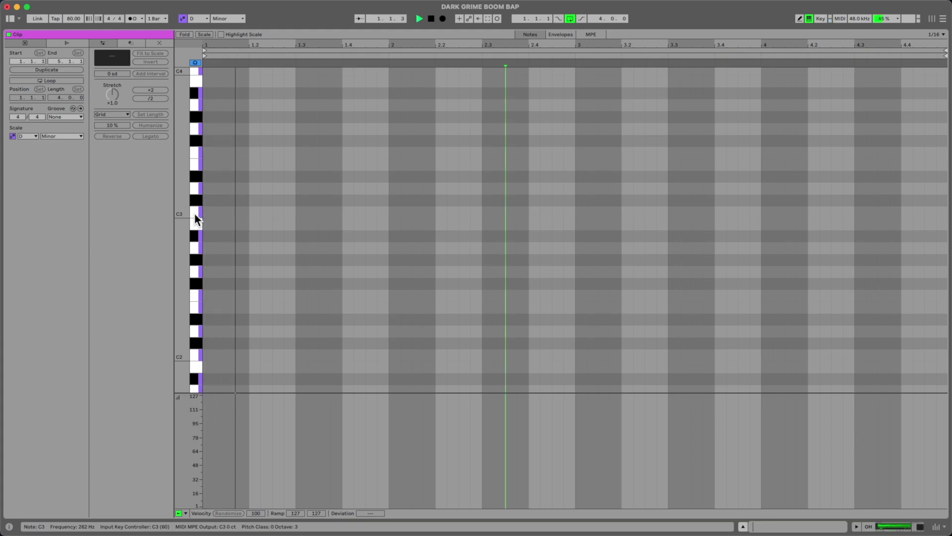
pyautogui.click(195, 213)
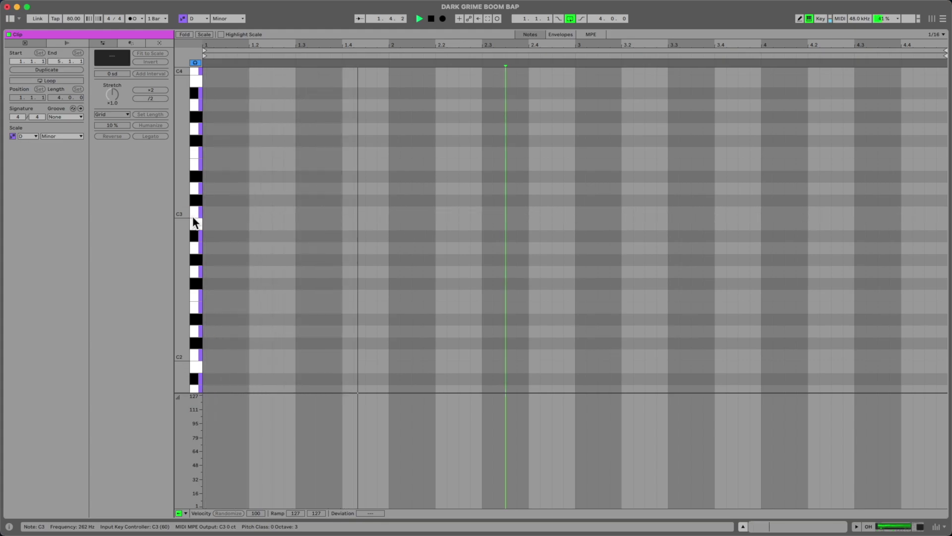
pyautogui.click(194, 151)
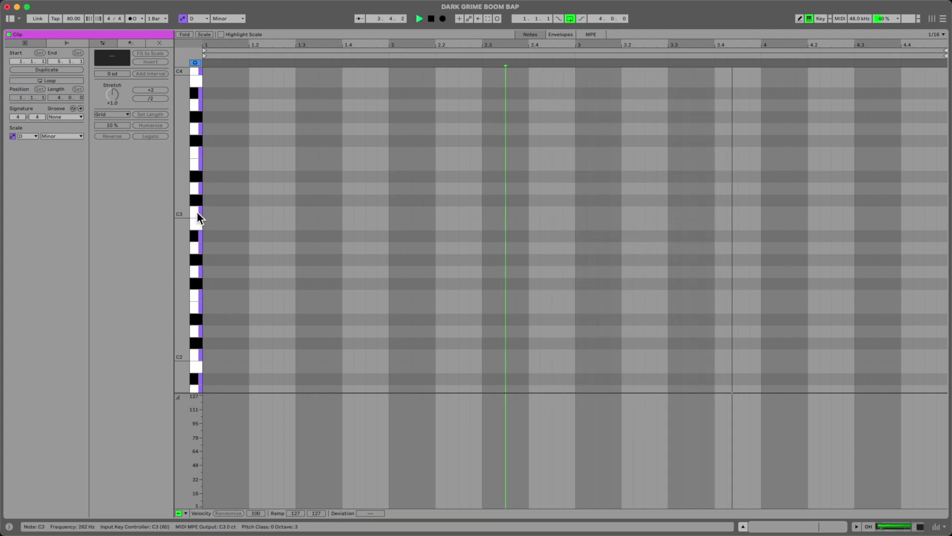
pyautogui.click(197, 212)
pyautogui.doubleClick(889, 212)
pyautogui.moveTo(889, 212); pyautogui.dragTo(948, 213)
# Raise the open hat note's velocity to 127 and play back the four-bar loop in the arrangement.
pyautogui.press('space')
pyautogui.moveTo(867, 253); pyautogui.dragTo(907, 73)
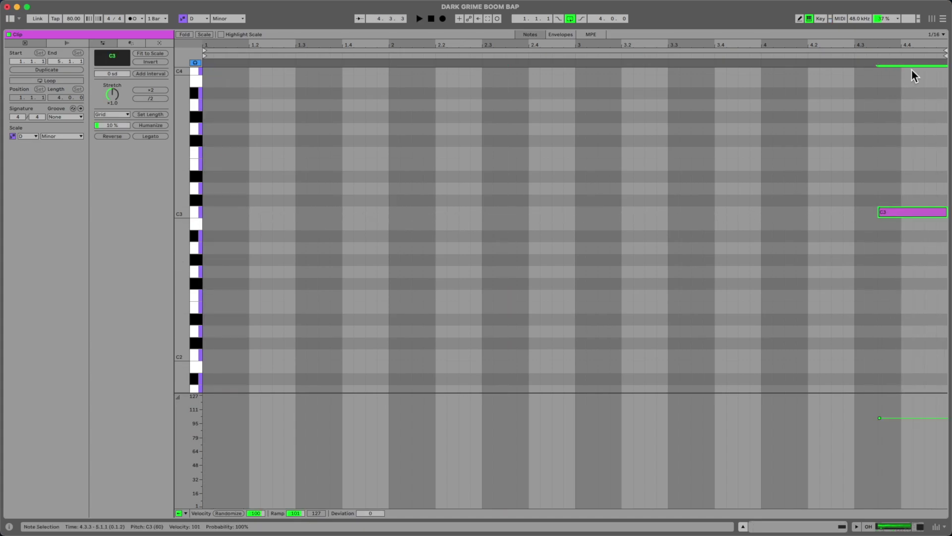
pyautogui.press('space')
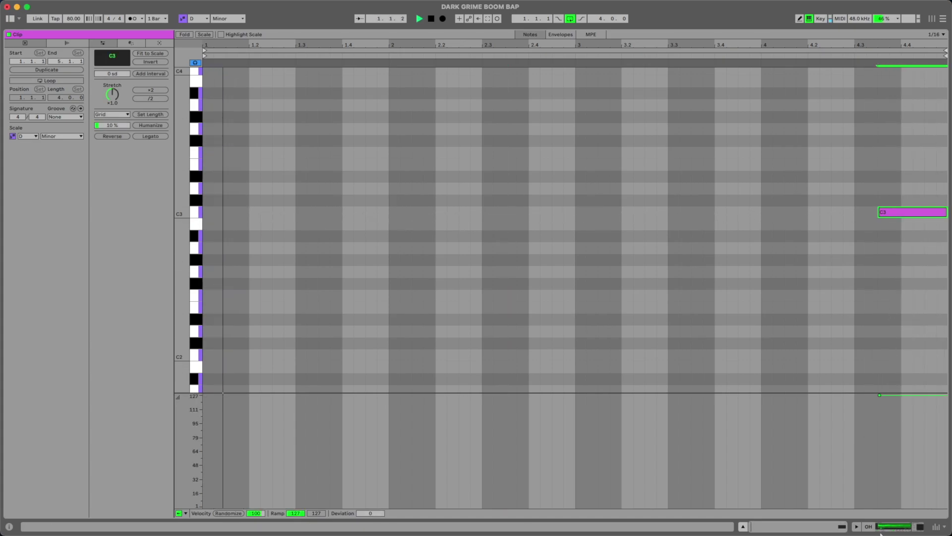
pyautogui.press('space')
pyautogui.hotkey('shift', 'Tab')
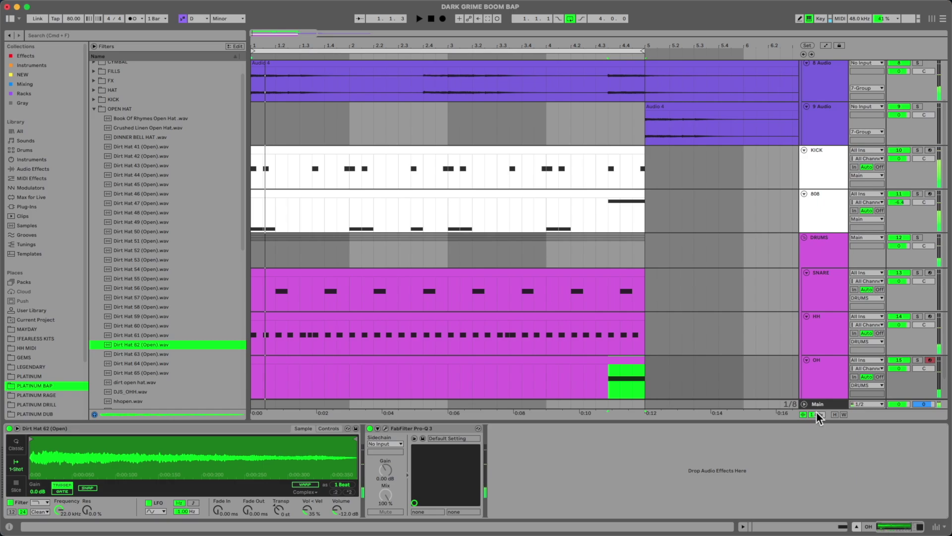
pyautogui.scroll(-1, 404, 297)
pyautogui.click(472, 336)
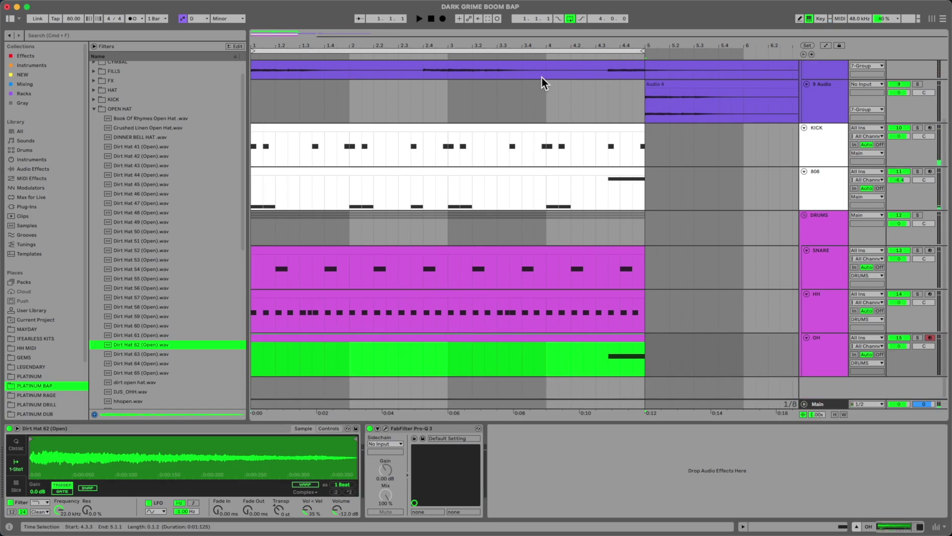
pyautogui.moveTo(524, 44); pyautogui.dragTo(523, 14)
pyautogui.press('space')
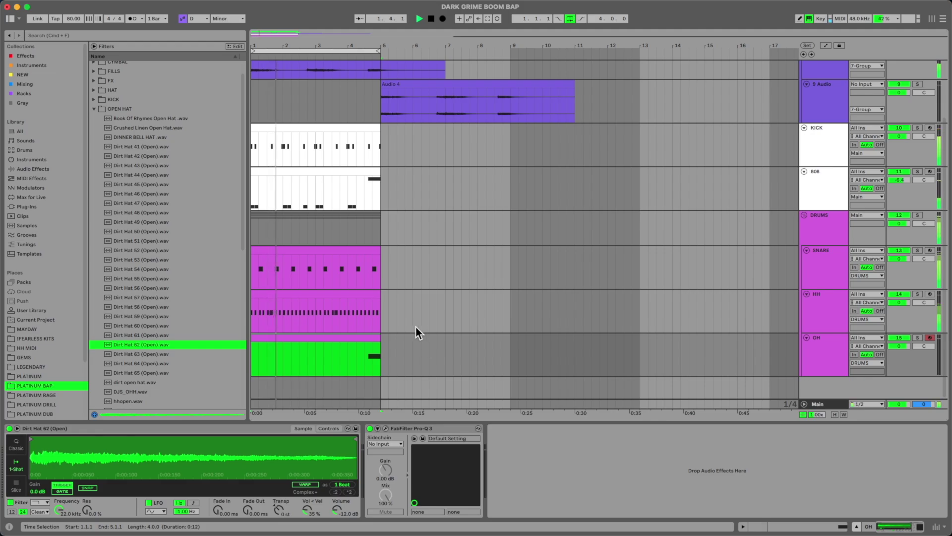
pyautogui.moveTo(293, 46); pyautogui.dragTo(392, 95)
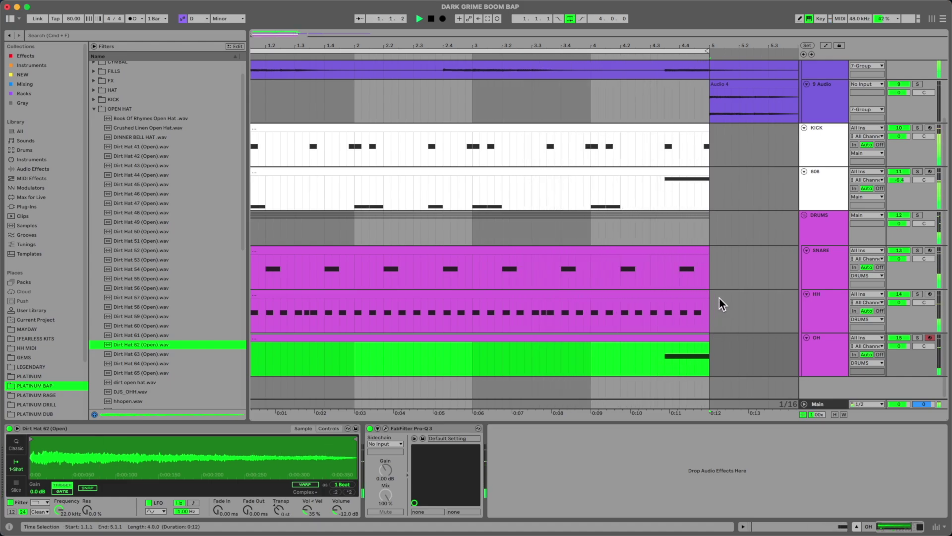
# Split the HH clip at 4.3.3, trim the second part's start to remove the overlapping hit, and play back the transition.
pyautogui.click(663, 318)
pyautogui.press('space')
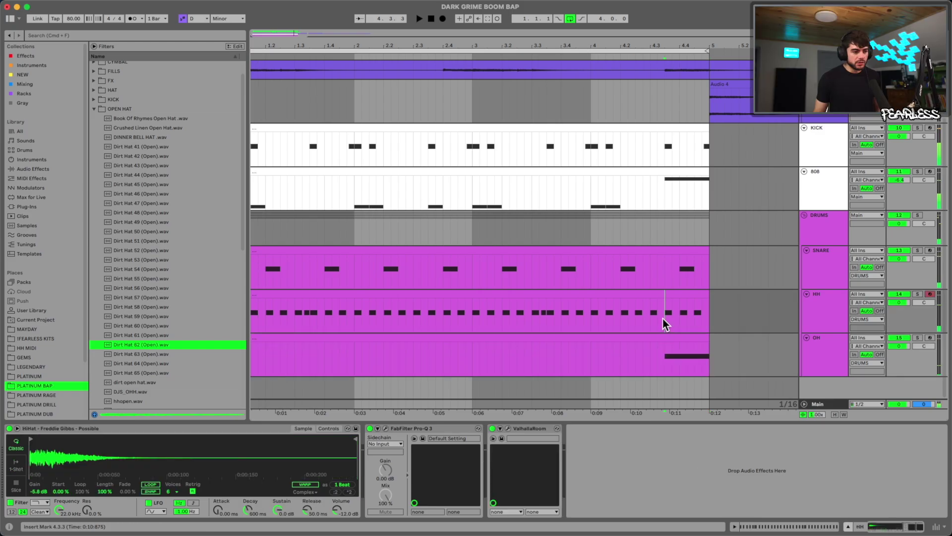
pyautogui.press('super+e')
pyautogui.click(673, 295)
pyautogui.moveTo(666, 293); pyautogui.dragTo(677, 293)
pyautogui.click(645, 319)
pyautogui.press('space')
pyautogui.click(627, 314)
pyautogui.press('space')
pyautogui.press('space')
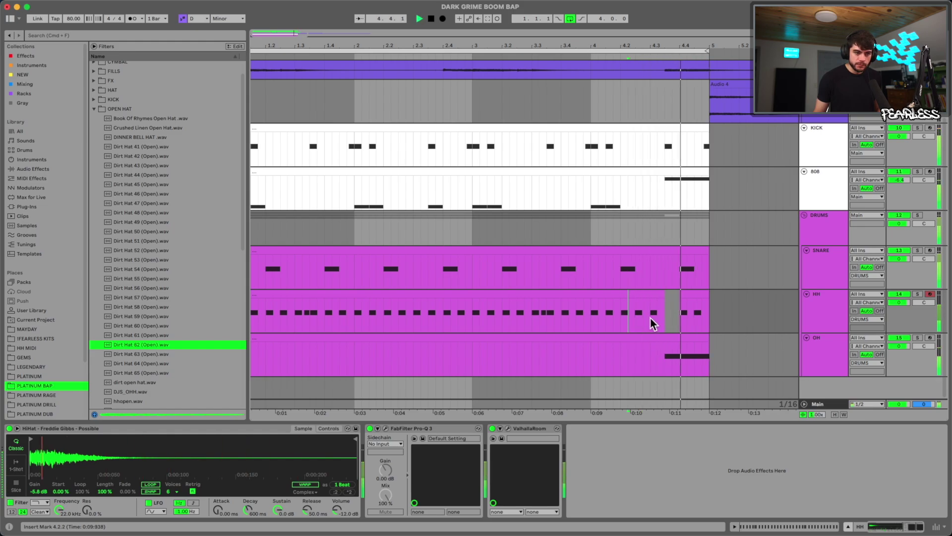
pyautogui.press('space')
# Check the OH track's delay and level in the Session View mixer while the loop plays.
pyautogui.click(674, 336)
pyautogui.press('Tab')
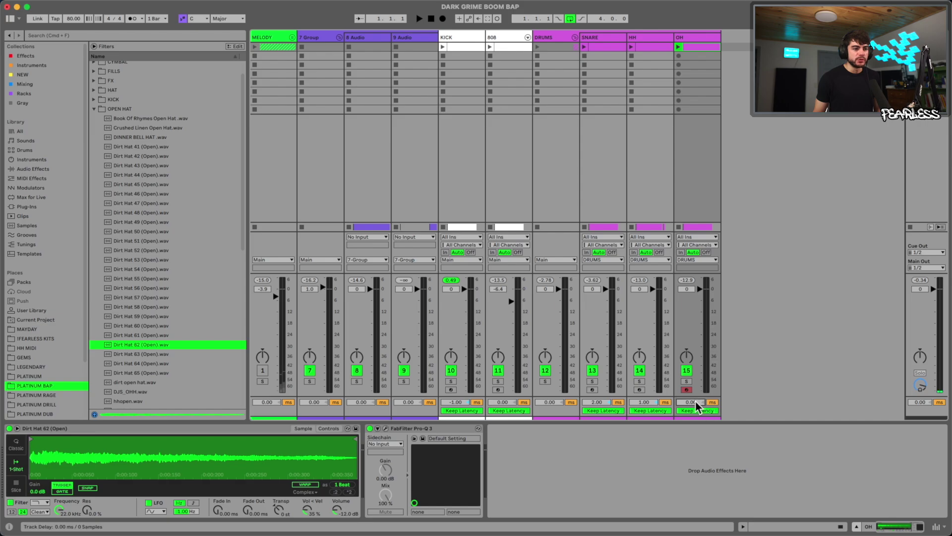
pyautogui.press('space')
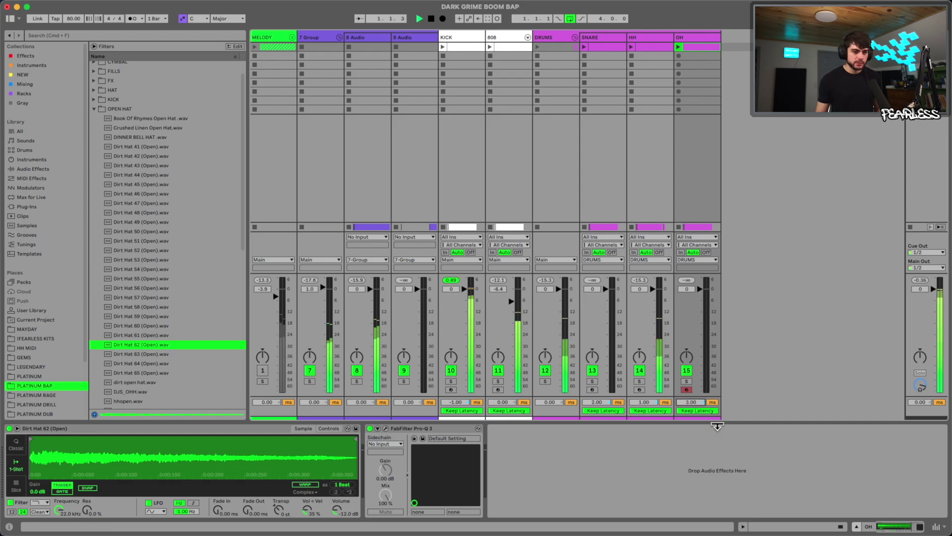
pyautogui.press('Tab')
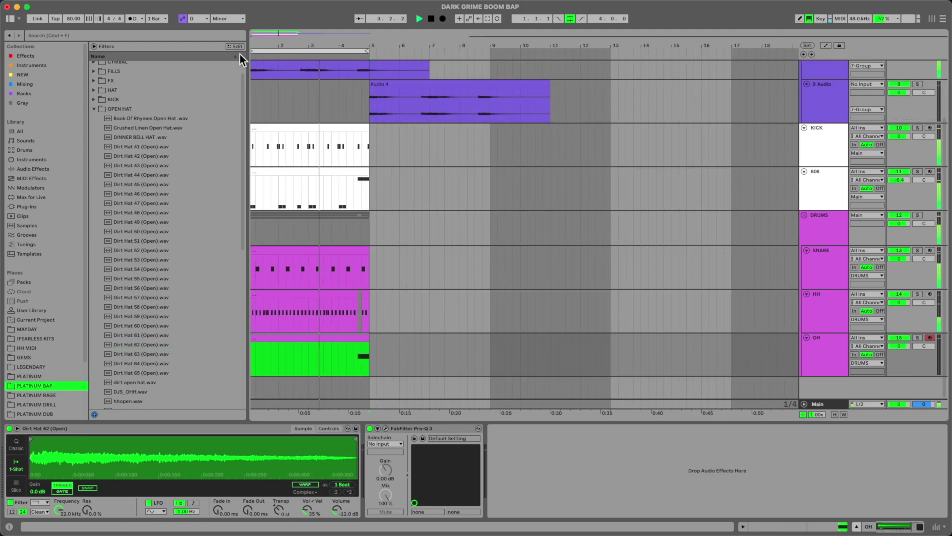
# Trim the OH clip to start at bar 3 and duplicate the KICK through OH clips into bars 5 to 8.
pyautogui.moveTo(251, 338); pyautogui.dragTo(502, 338)
pyautogui.moveTo(722, 338); pyautogui.dragTo(753, 337)
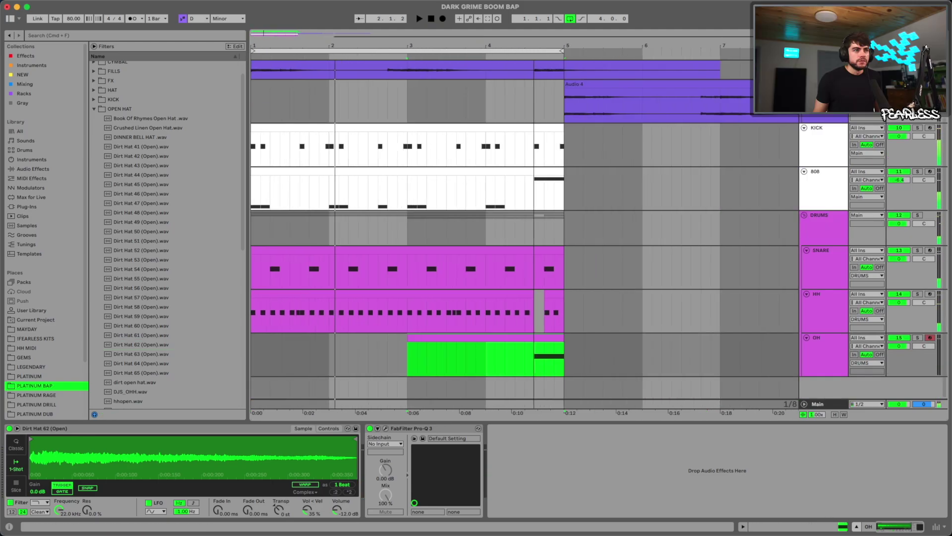
pyautogui.press('-')
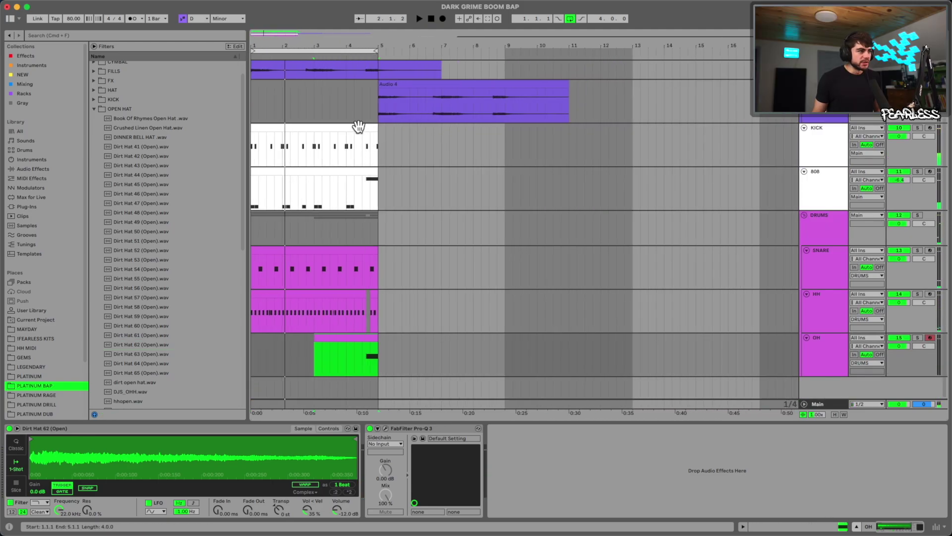
pyautogui.click(358, 125)
pyautogui.keyDown('shift'); pyautogui.click(362, 338); pyautogui.keyUp('shift')
pyautogui.press('super+d')
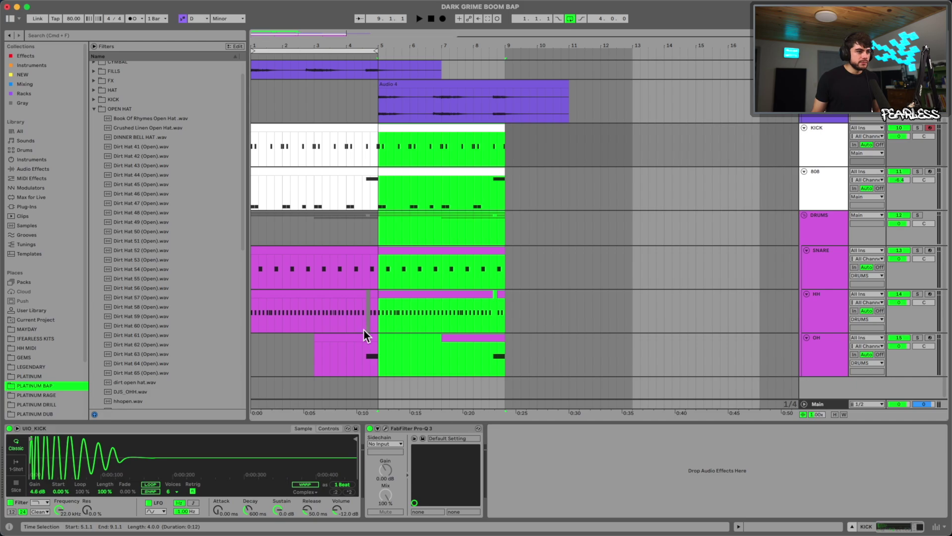
# Insert a new audio track below the OH track in the DRUMS group.
pyautogui.press('+')
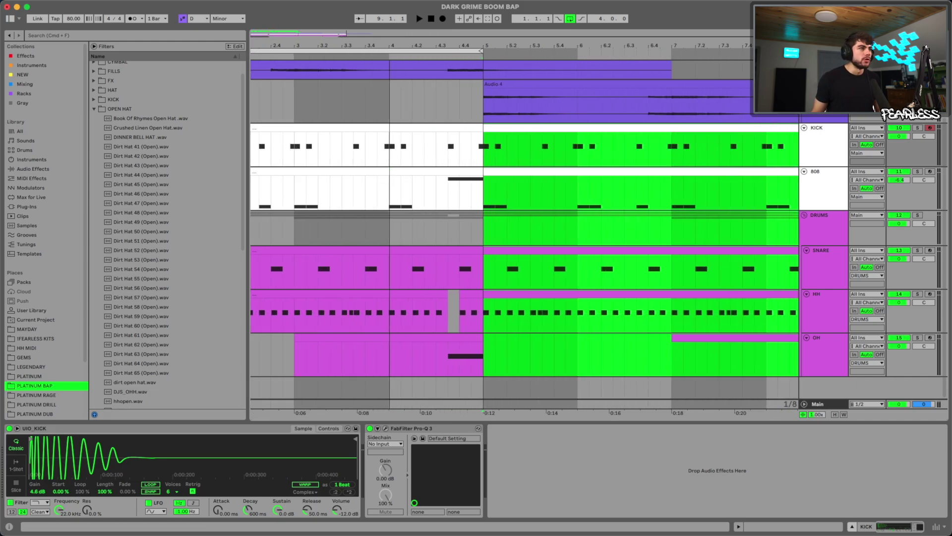
pyautogui.click(820, 353)
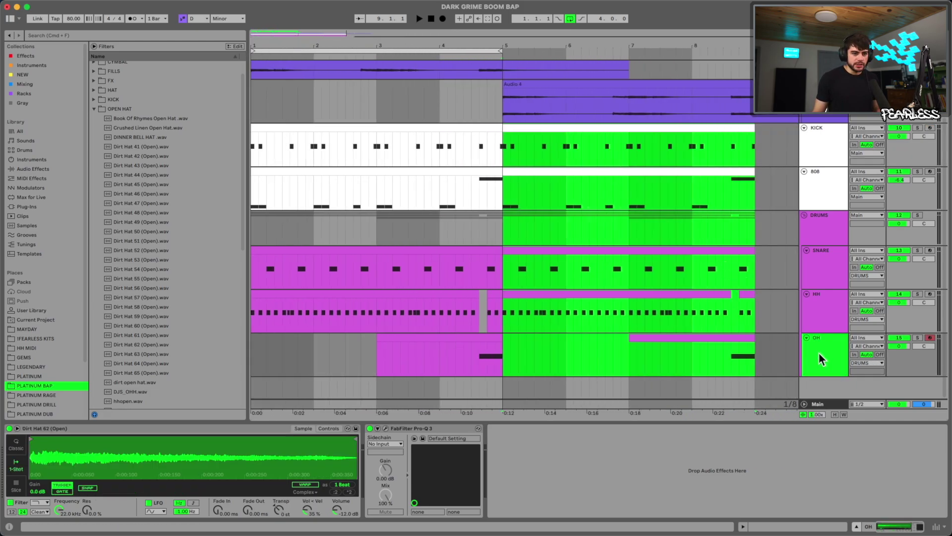
pyautogui.press('super+t')
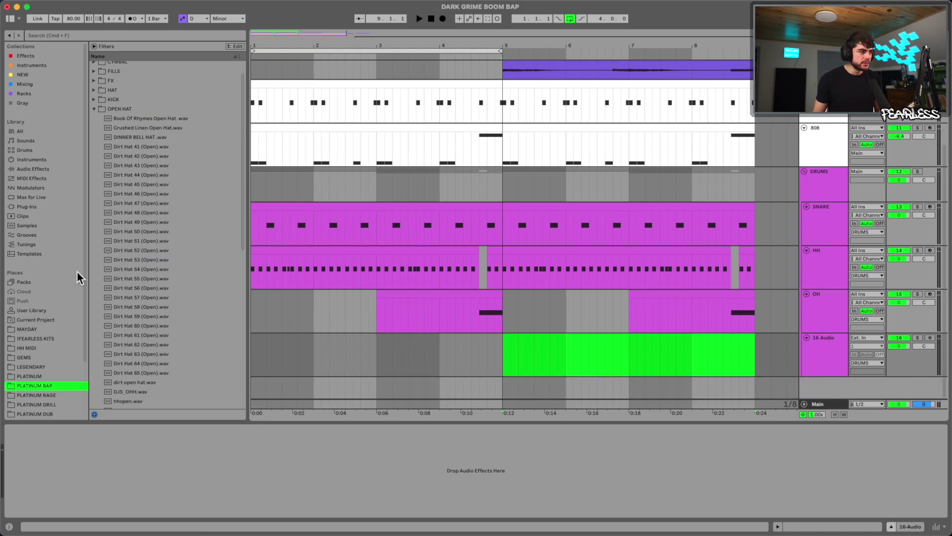
# Browse the FILLS folder and audition drum fills from the !DIRT FILL 1 subfolder, including Dirt Fill 24.wav.
pyautogui.scroll(2, 102, 149)
pyautogui.click(102, 132)
pyautogui.click(124, 93)
pyautogui.click(164, 131)
pyautogui.click(142, 103)
pyautogui.click(155, 131)
pyautogui.click(150, 329)
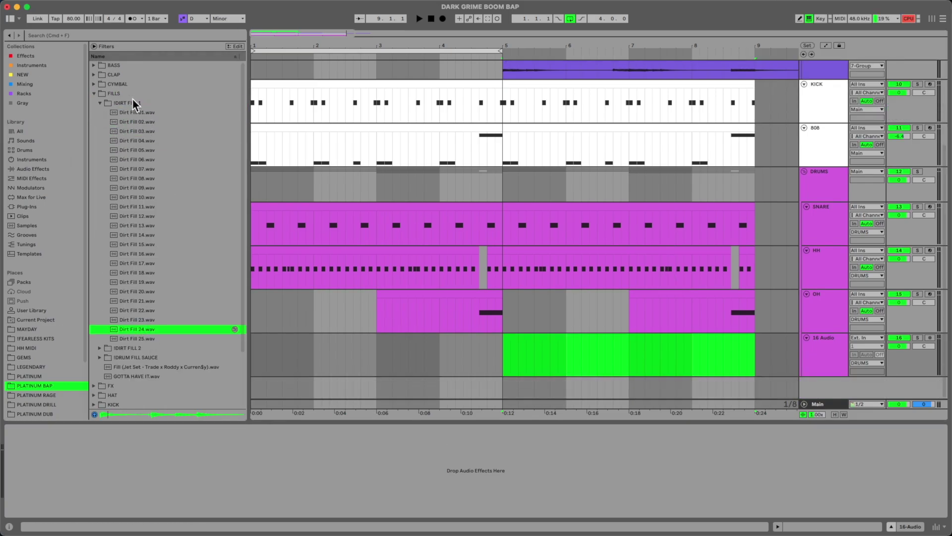
# Open the Fills folder inside !DRUM FILL SAUCE and audition Pity - Fill.wav.
pyautogui.click(107, 104)
pyautogui.click(134, 122)
pyautogui.click(144, 140)
pyautogui.click(144, 150)
pyautogui.click(148, 282)
pyautogui.click(145, 243)
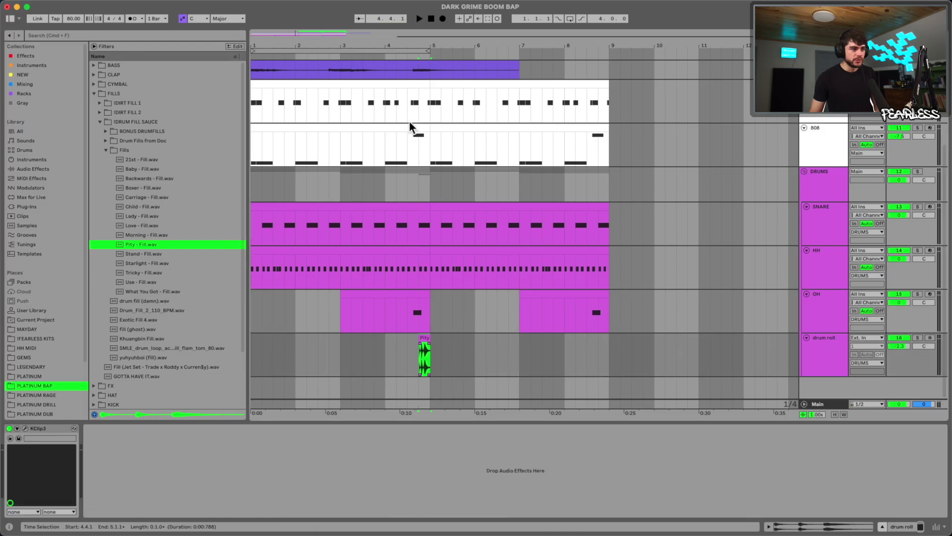
# Turn on Warp for the Pity - Fill clip on the drum roll track and set its BPM to 77.
pyautogui.moveTo(411, 52); pyautogui.dragTo(442, 143)
pyautogui.click(564, 335)
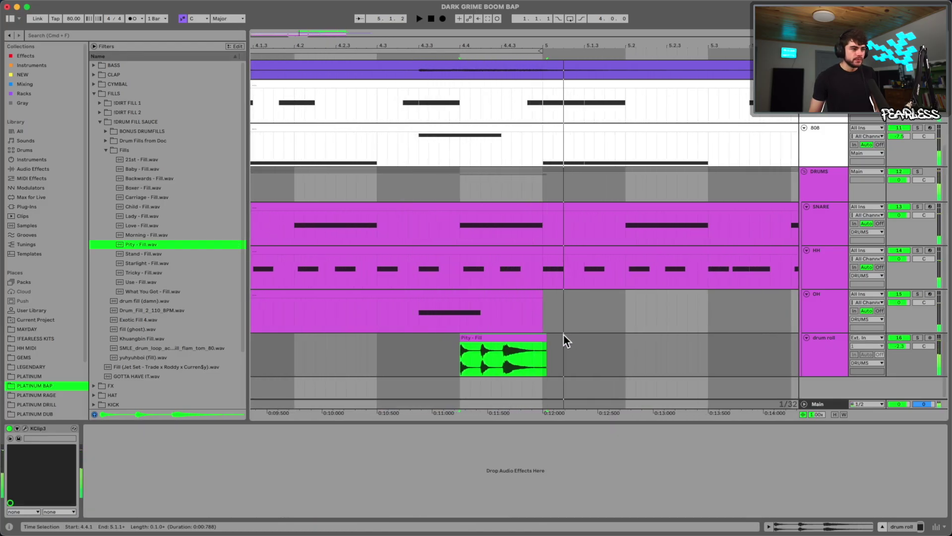
pyautogui.doubleClick(529, 336)
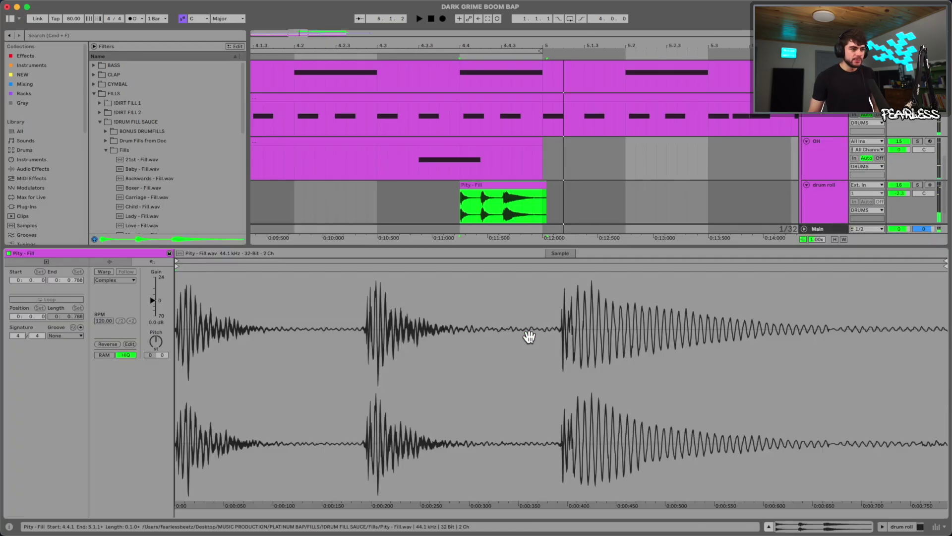
pyautogui.click(105, 271)
pyautogui.click(478, 184)
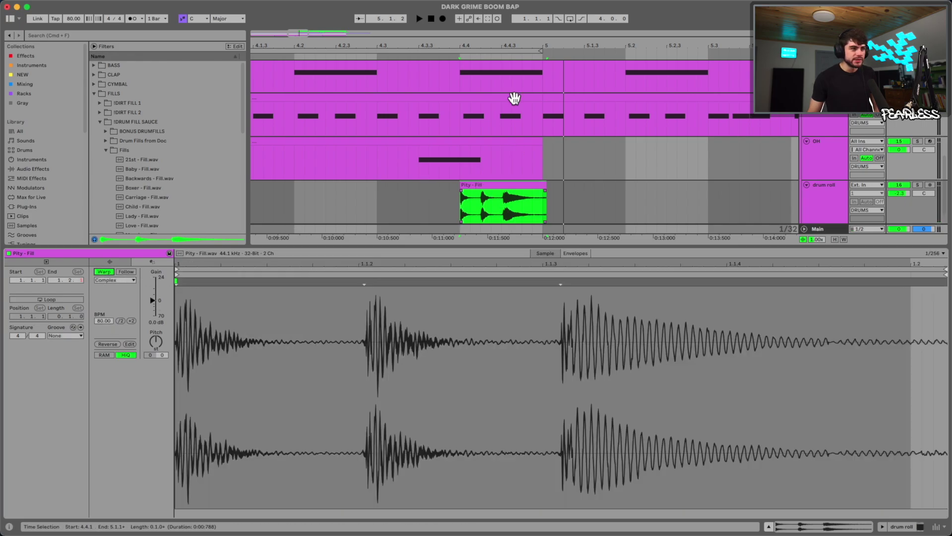
pyautogui.moveTo(510, 47); pyautogui.dragTo(508, 96)
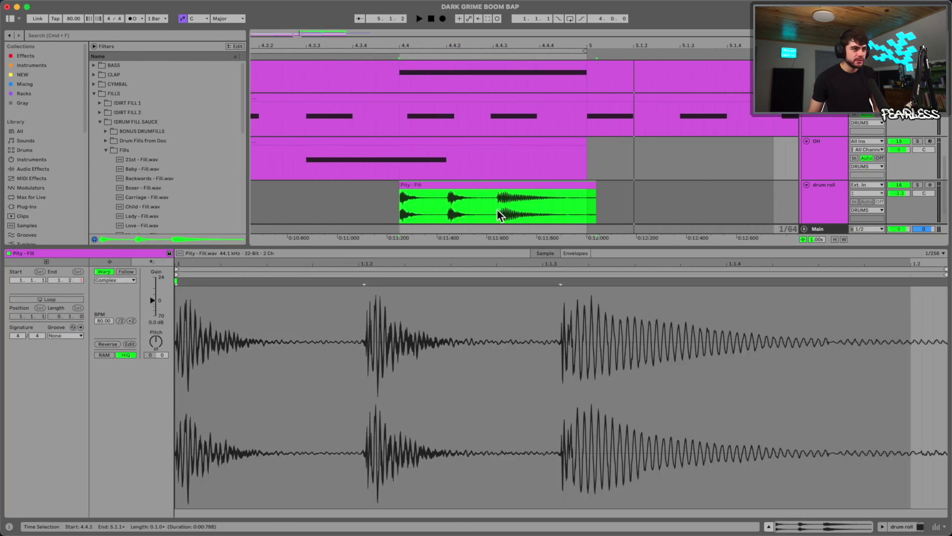
pyautogui.moveTo(108, 316); pyautogui.dragTo(108, 322)
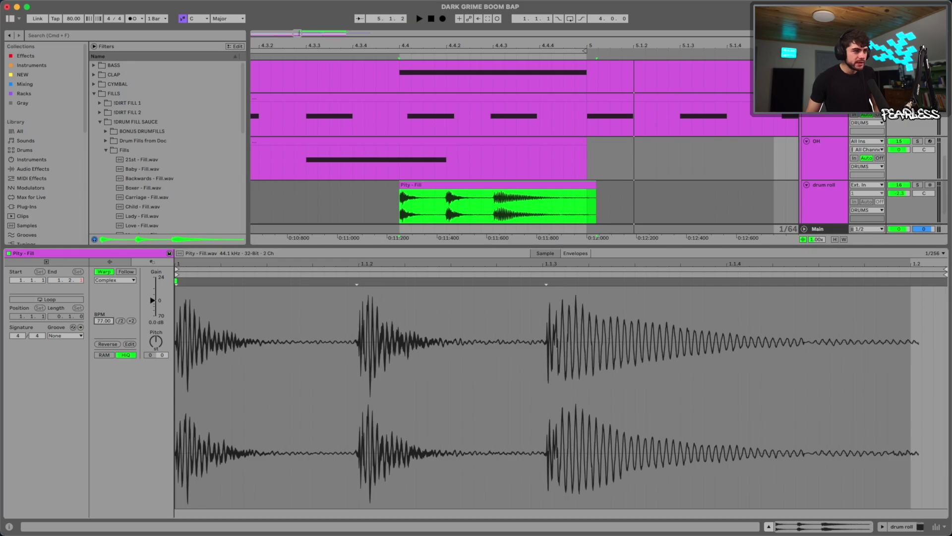
# Copy the Pity - Fill clip on the drum roll track to beat 8.4.1 and play back the copy.
pyautogui.press('space')
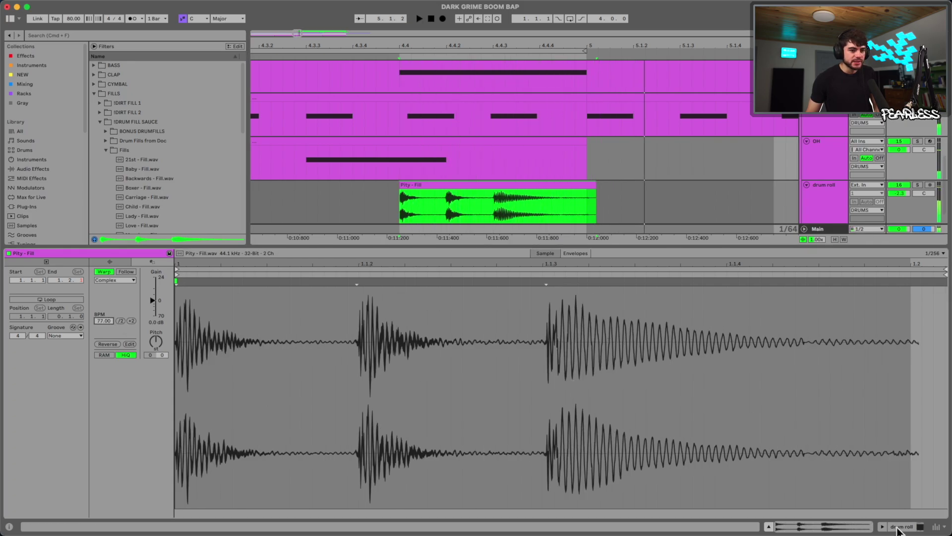
pyautogui.click(896, 526)
pyautogui.moveTo(542, 47); pyautogui.dragTo(564, 46)
pyautogui.scroll(-1, 599, 309)
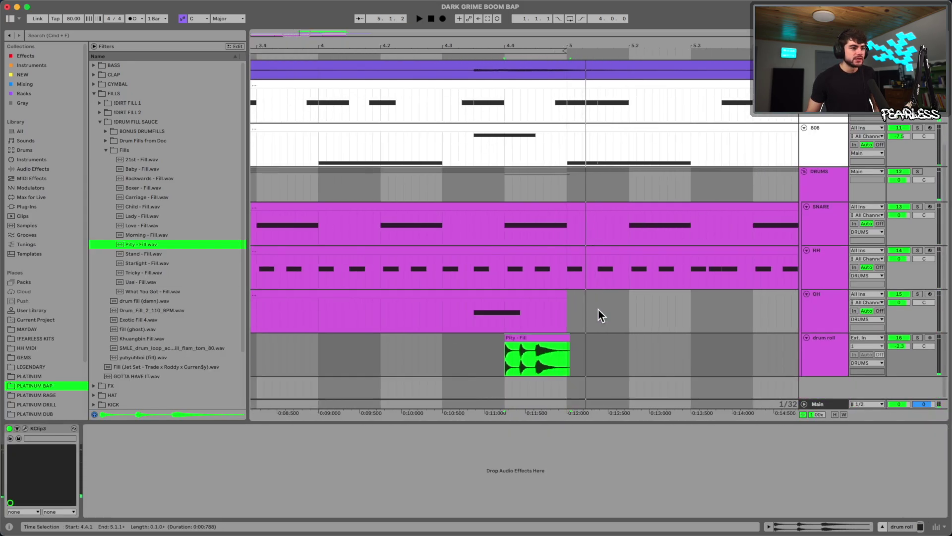
pyautogui.moveTo(575, 46); pyautogui.dragTo(389, 47)
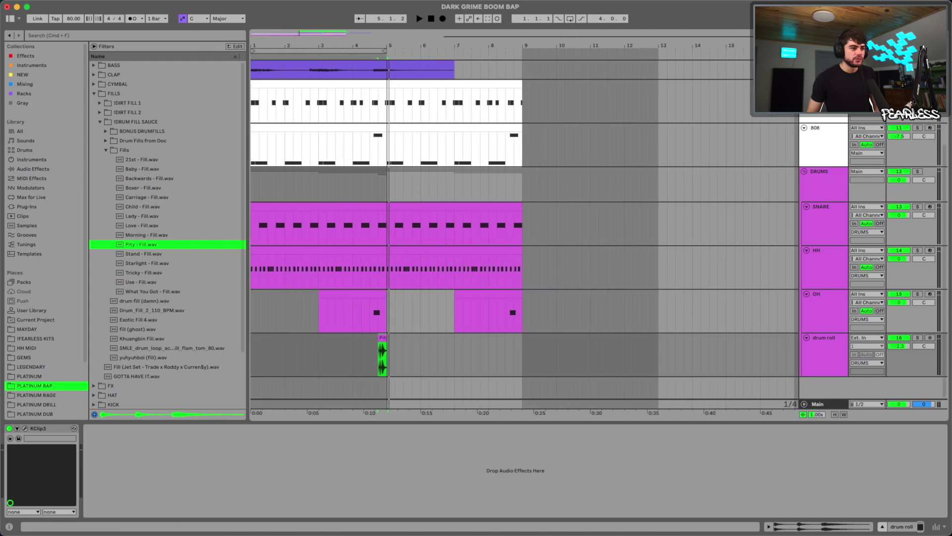
pyautogui.moveTo(384, 334); pyautogui.dragTo(464, 340)
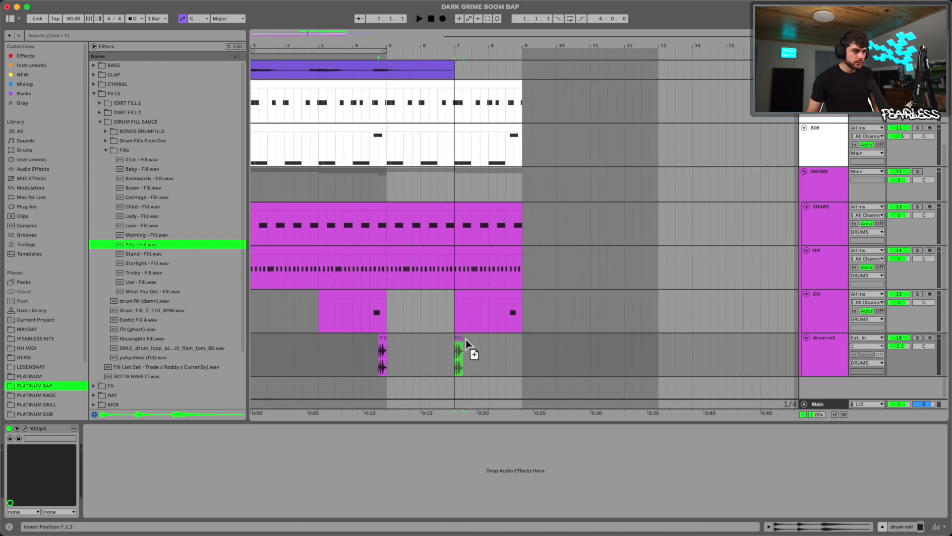
pyautogui.moveTo(522, 351); pyautogui.dragTo(522, 346)
pyautogui.press('space')
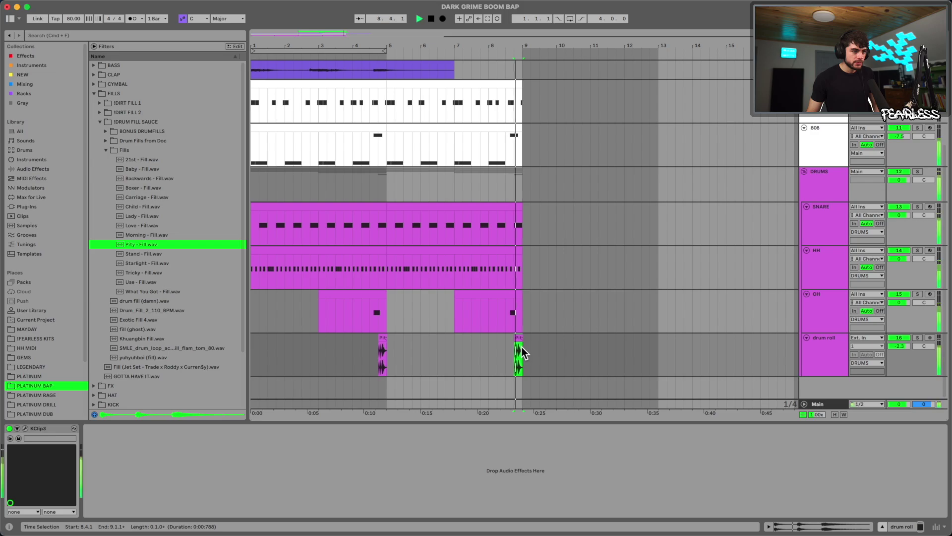
# Delete the last beat of bars 4 and 8 from the SNARE, HH and OH tracks and play from 4.2.1.
pyautogui.moveTo(381, 295); pyautogui.dragTo(389, 236)
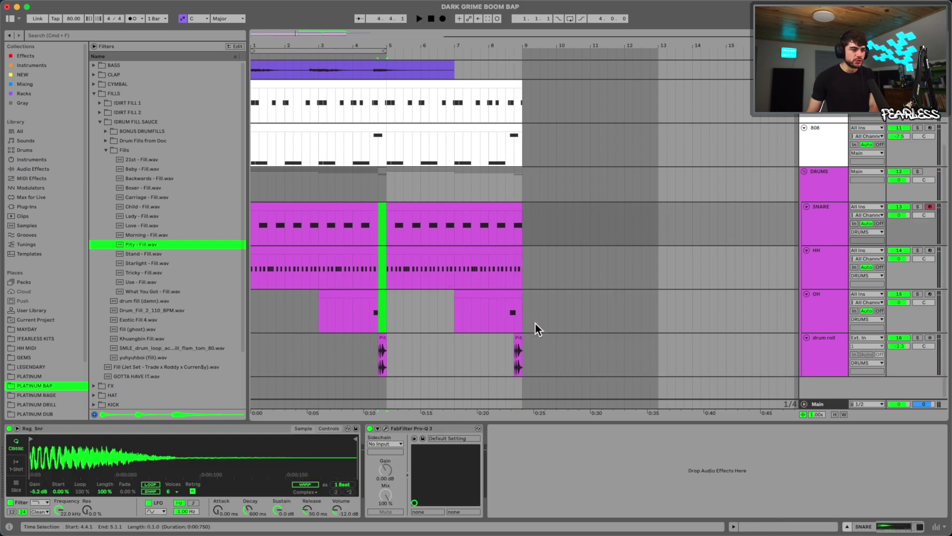
pyautogui.moveTo(522, 320); pyautogui.dragTo(514, 212)
pyautogui.press('Delete')
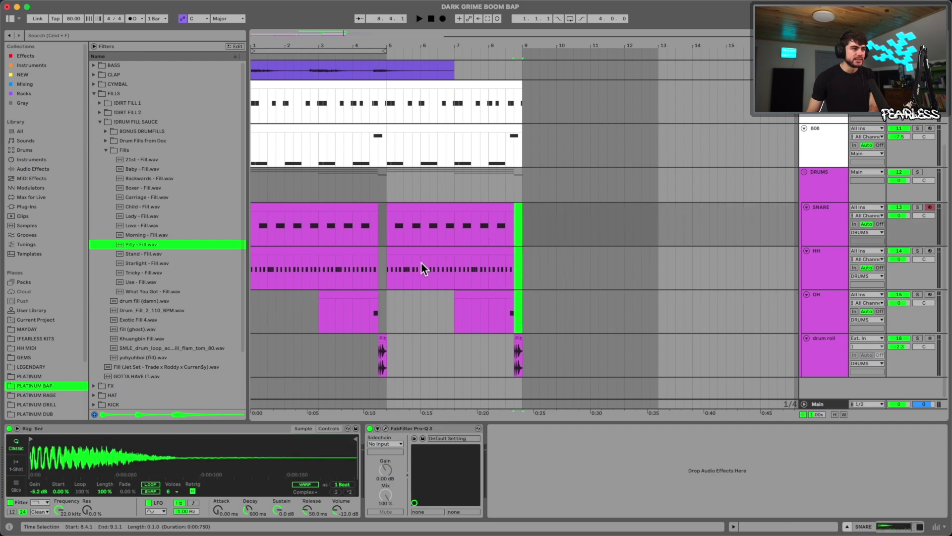
pyautogui.scroll(1, 402, 292)
pyautogui.click(362, 372)
pyautogui.press('space')
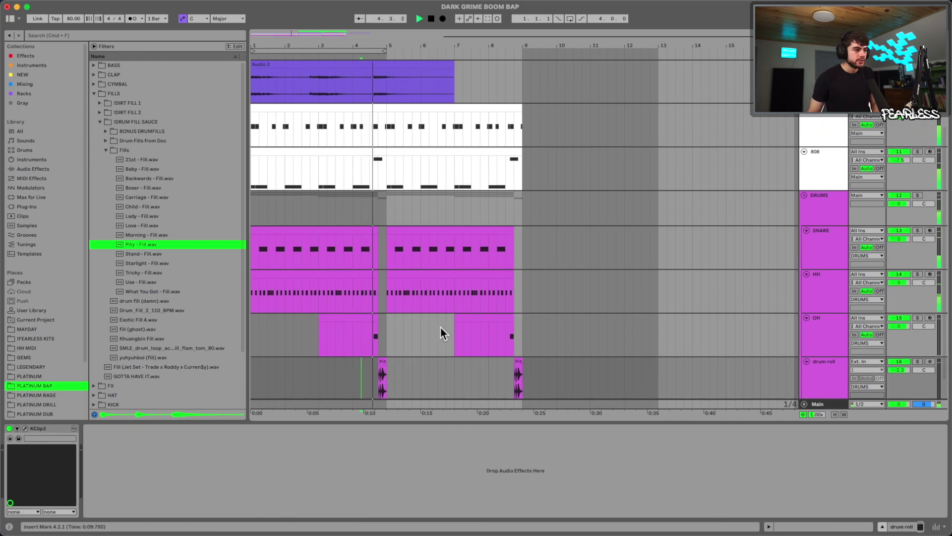
# Split the Audio 2 clip on the 9-Audio track at bar 5 and trim its first part to end at 4.4.1.
pyautogui.scroll(1, 425, 317)
pyautogui.scroll(1, 385, 263)
pyautogui.moveTo(369, 46); pyautogui.dragTo(370, 116)
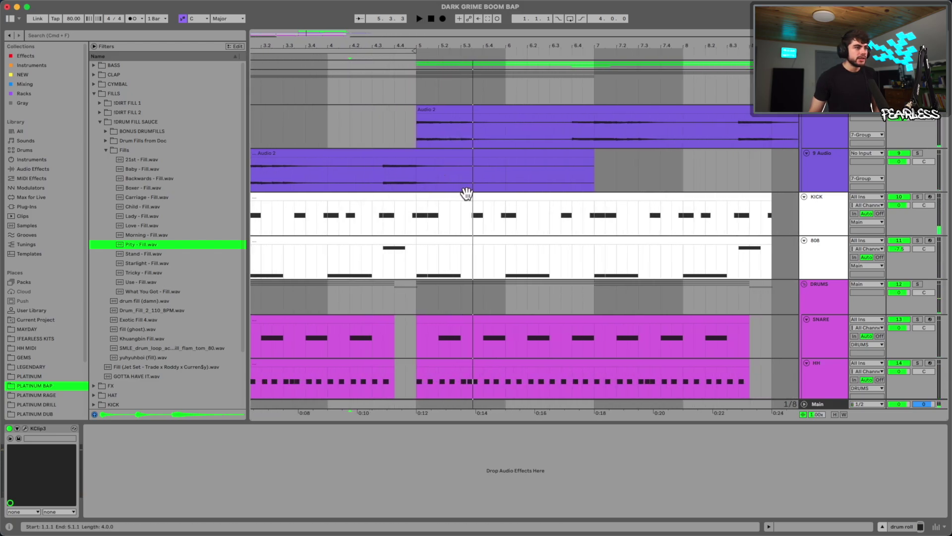
pyautogui.click(377, 173)
pyautogui.press('space')
pyautogui.press('space')
pyautogui.click(415, 172)
pyautogui.press('super+e')
pyautogui.click(414, 156)
pyautogui.moveTo(410, 153); pyautogui.dragTo(395, 153)
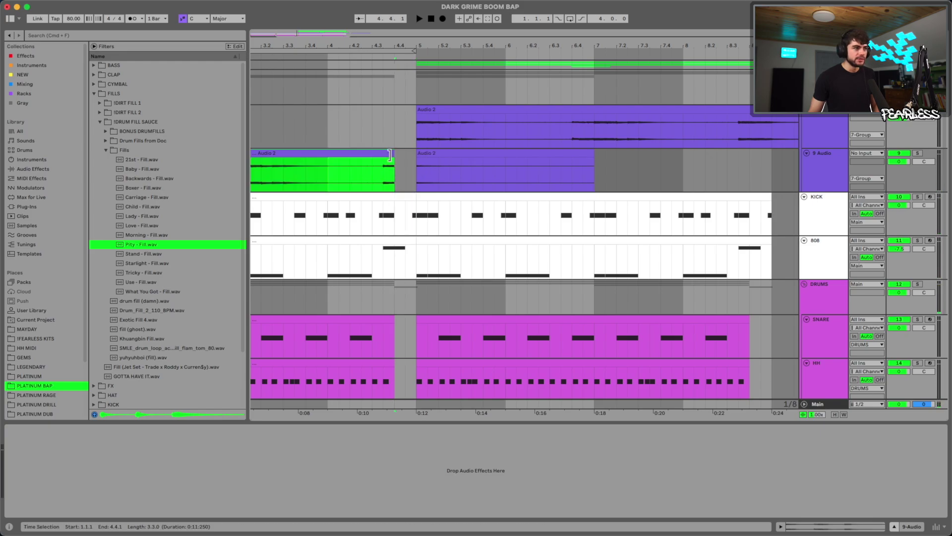
# Play the arrangement from 4.2.1 to check the cut before the fill and the start of the second section.
pyautogui.press('space')
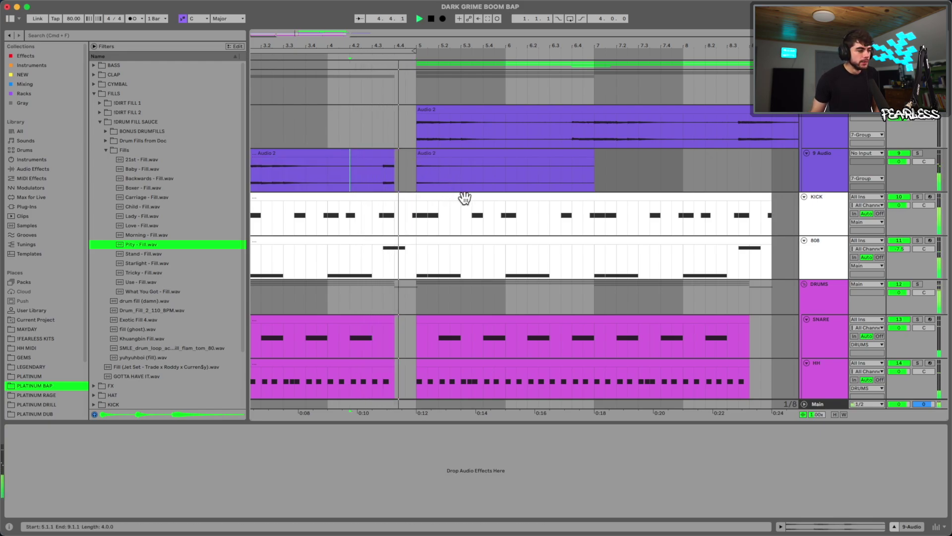
pyautogui.press('space')
pyautogui.moveTo(468, 46); pyautogui.dragTo(440, 27)
pyautogui.scroll(-4, 570, 241)
pyautogui.scroll(3, 676, 294)
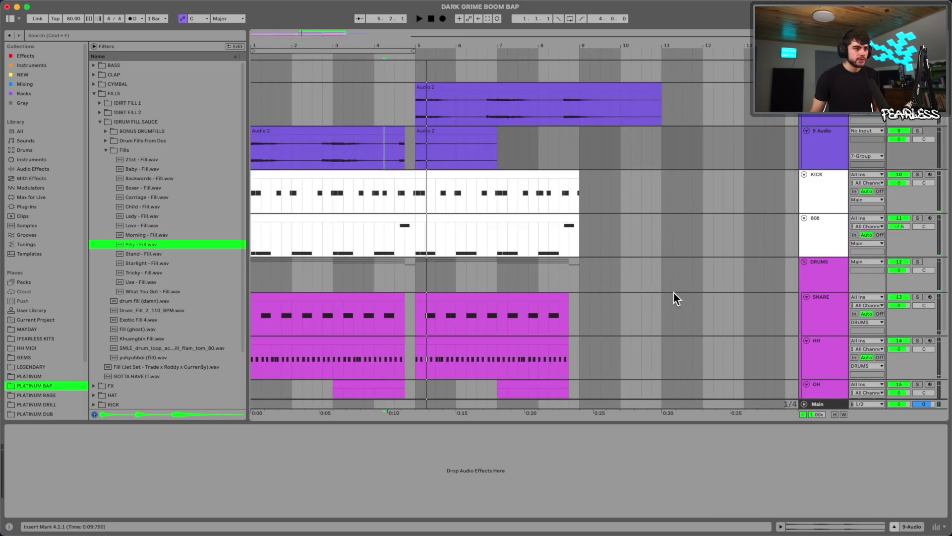
pyautogui.press('space')
pyautogui.moveTo(534, 47); pyautogui.dragTo(498, 32)
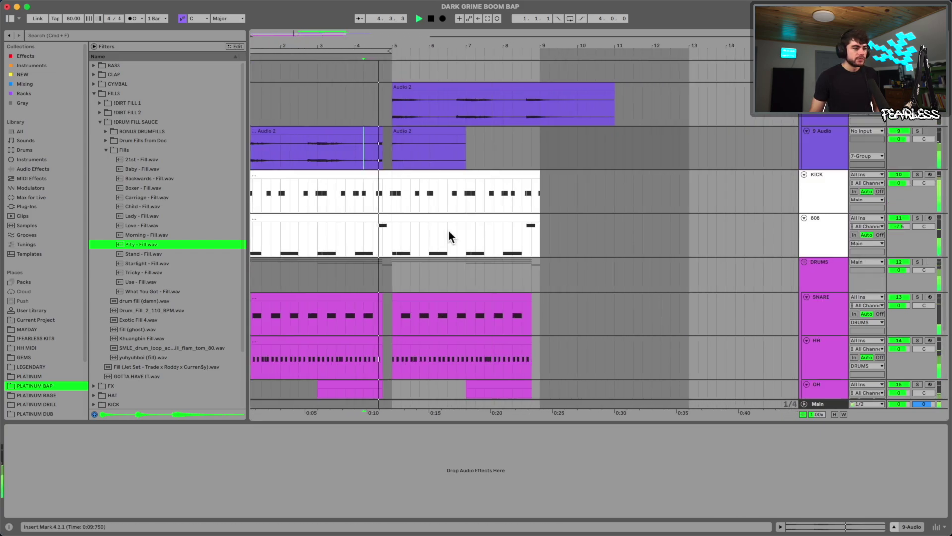
pyautogui.scroll(-3, 484, 283)
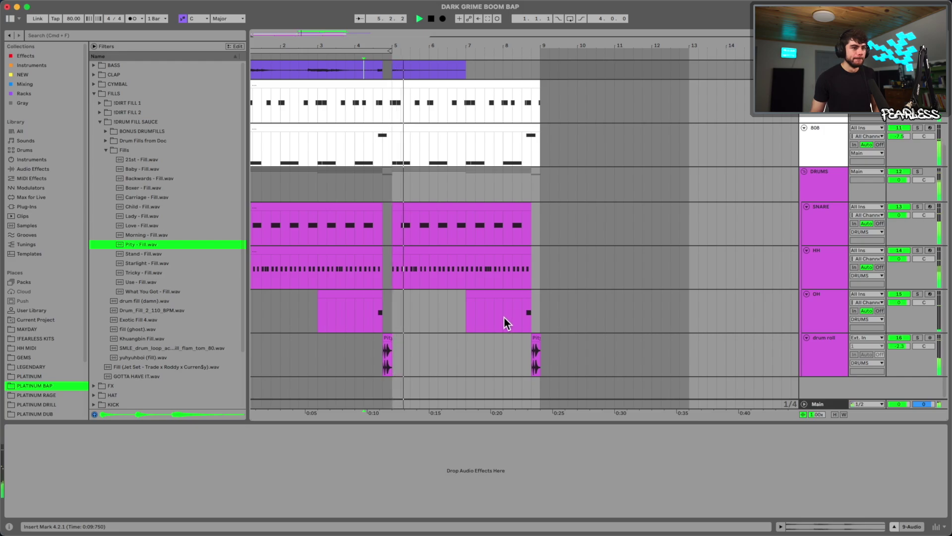
pyautogui.scroll(4, 507, 312)
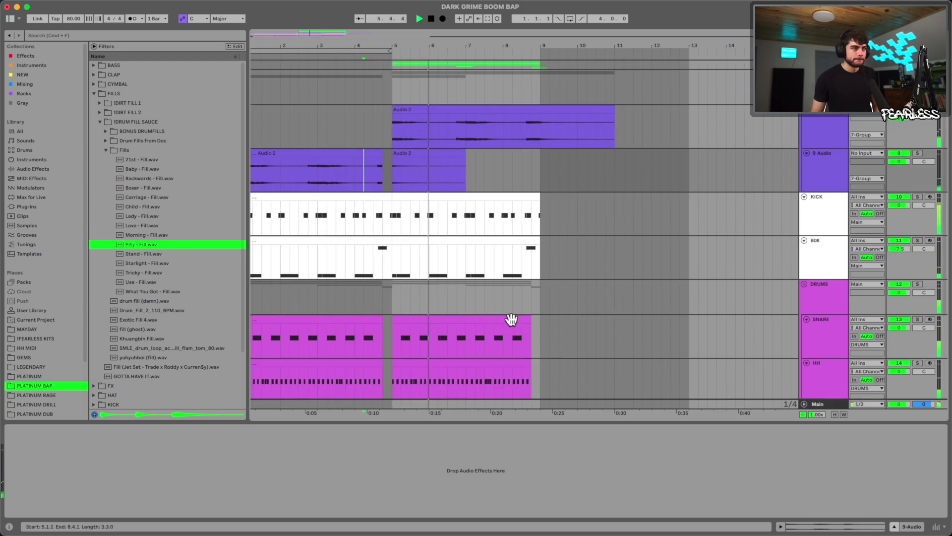
pyautogui.click(425, 153)
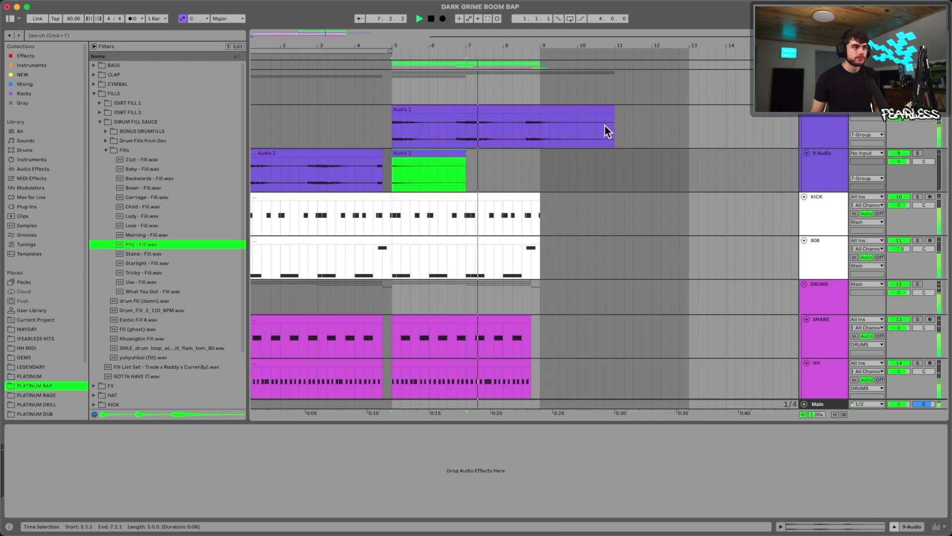
pyautogui.moveTo(512, 46); pyautogui.dragTo(512, 20)
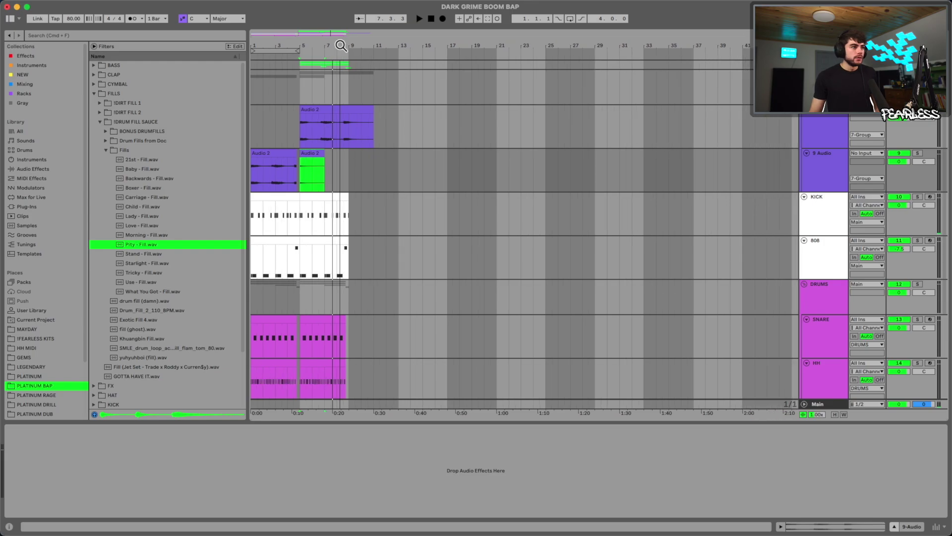
# Duplicate all Audio 2 clips on both audio tracks so the copied section starts at bar 9.
pyautogui.click(287, 165)
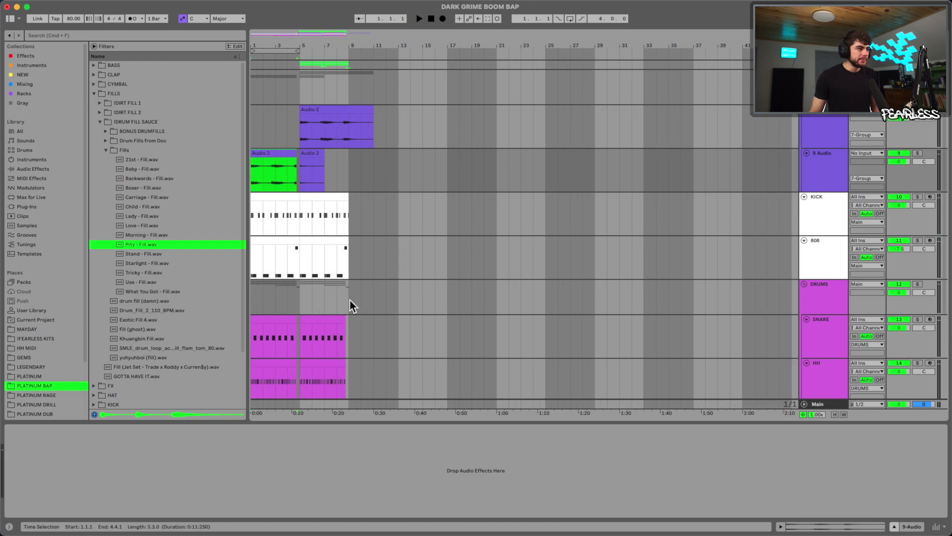
pyautogui.keyDown('shift'); pyautogui.click(367, 107); pyautogui.keyUp('shift')
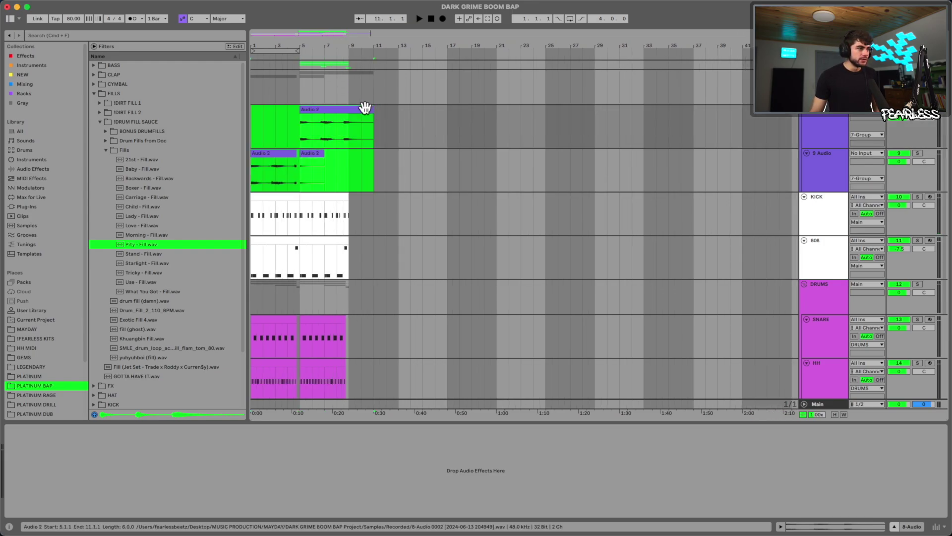
pyautogui.moveTo(262, 154); pyautogui.dragTo(371, 157)
# Duplicate the eight bars of KICK and 808 clips to start again at bar 9.
pyautogui.click(266, 205)
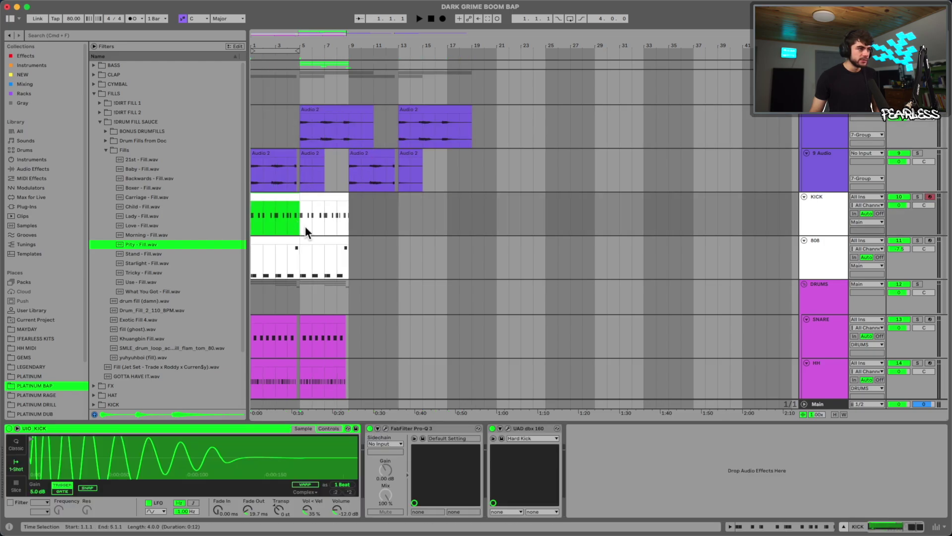
pyautogui.keyDown('shift'); pyautogui.click(332, 243); pyautogui.keyUp('shift')
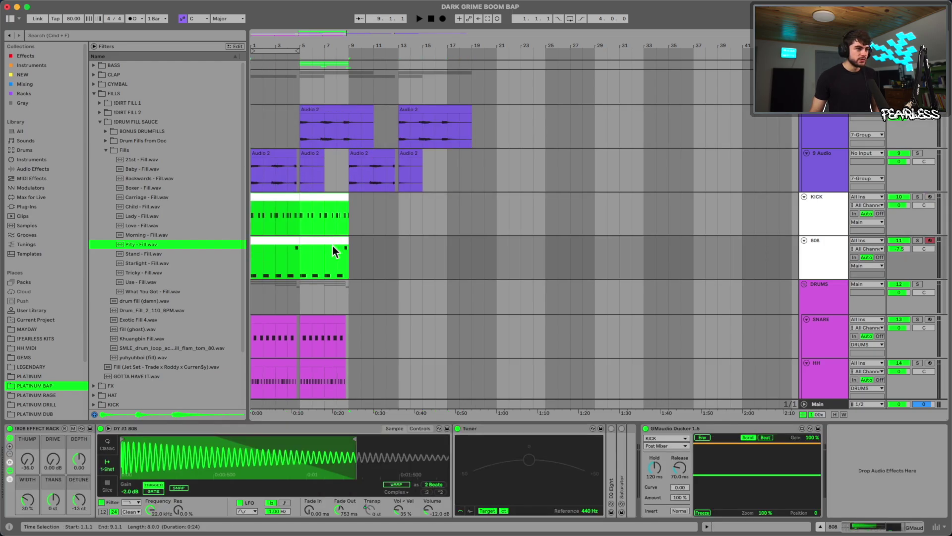
pyautogui.press('super+d')
# Duplicate the SNARE, HH and OH clips from bar 9 and copy the drum roll fills into the new section.
pyautogui.scroll(-5, 334, 251)
pyautogui.click(268, 208)
pyautogui.keyDown('shift'); pyautogui.click(347, 297); pyautogui.keyUp('shift')
pyautogui.press('super+d')
pyautogui.moveTo(298, 346); pyautogui.dragTo(395, 347)
pyautogui.click(526, 271)
pyautogui.scroll(5, 535, 273)
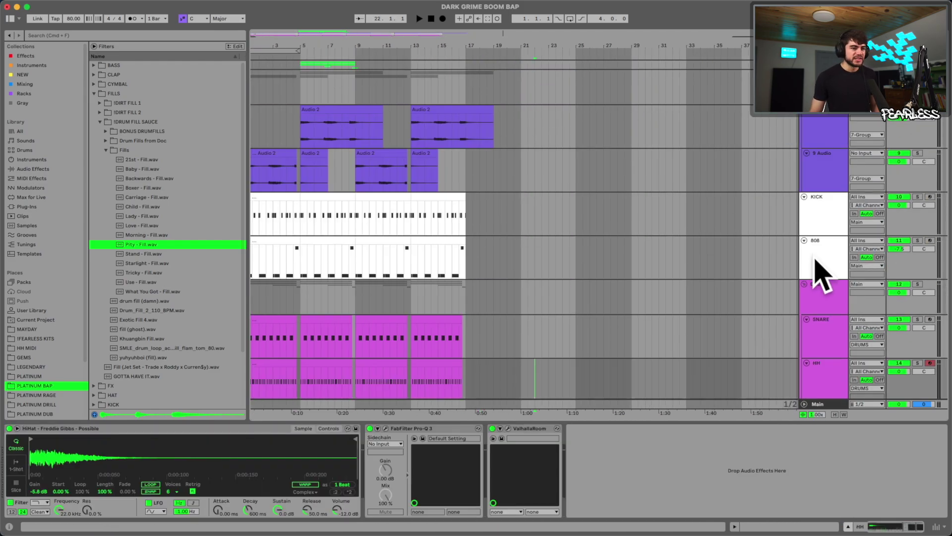
# Duplicate the 808 track and keep only the clip from bar 9 to bar 13 on the copy.
pyautogui.click(816, 257)
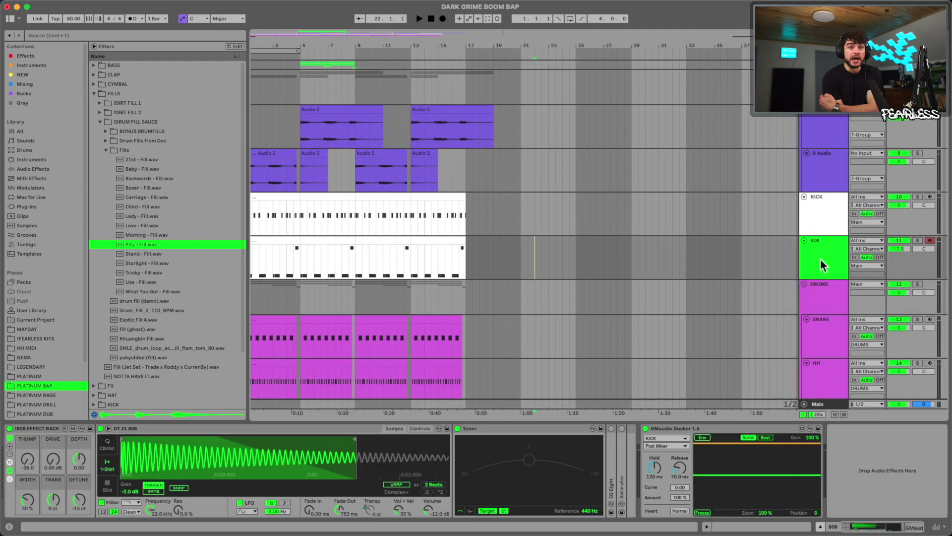
pyautogui.press('super+d')
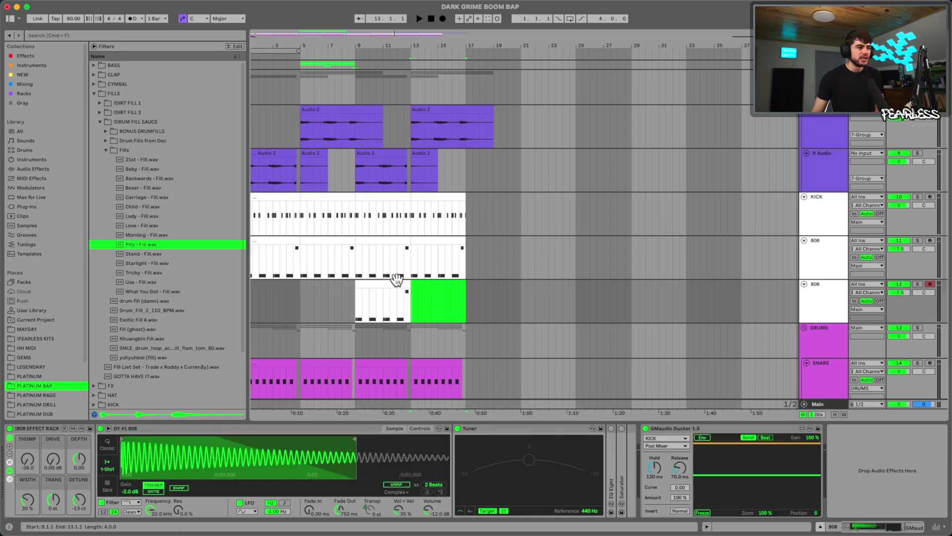
pyautogui.press('super+z')
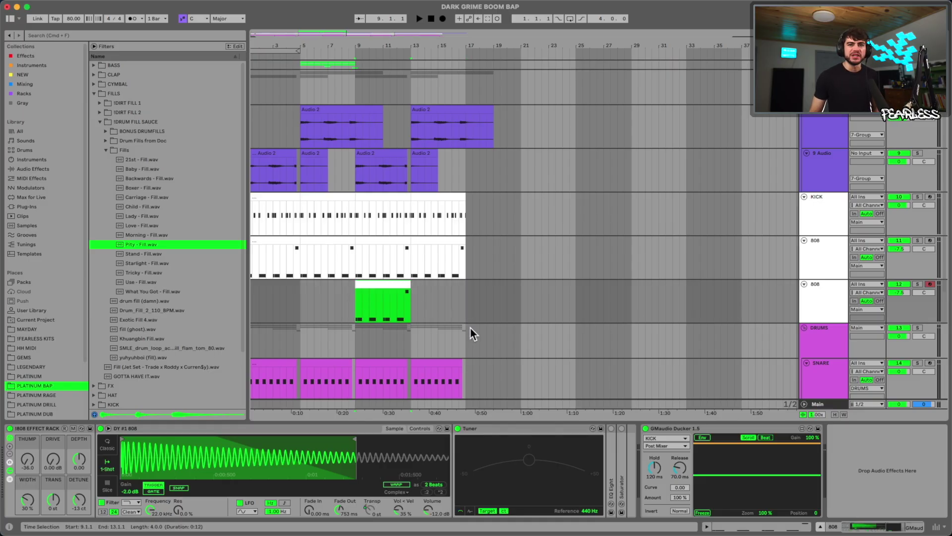
# Search the browser for KONTAKT and load Kontakt 7 on the duplicated 808 track in place of its sampler.
pyautogui.doubleClick(370, 287)
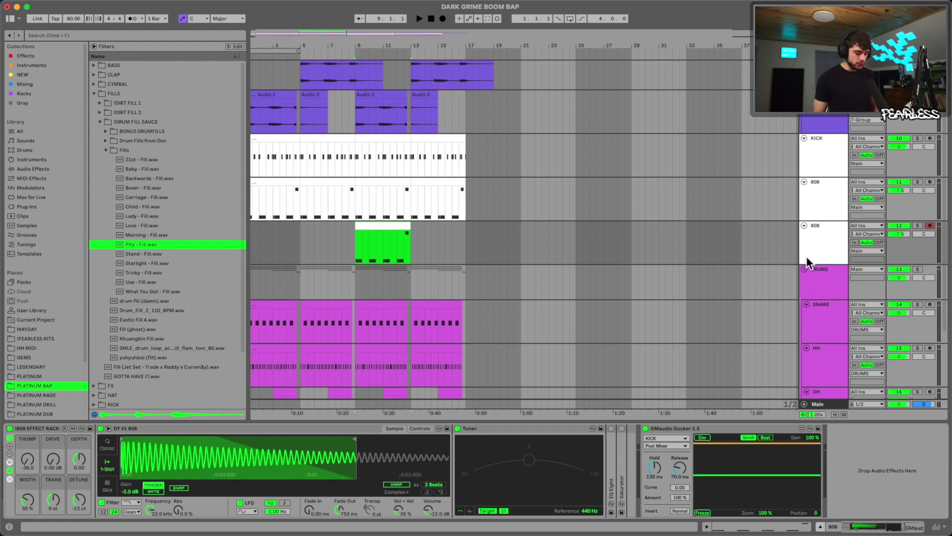
pyautogui.press('super+f')
pyautogui.write('KONTAKT')
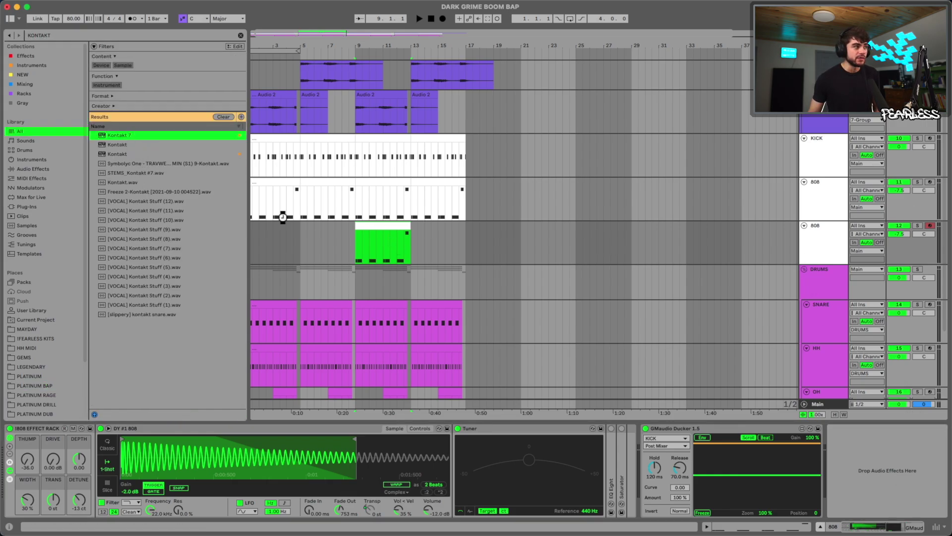
pyautogui.click(378, 258)
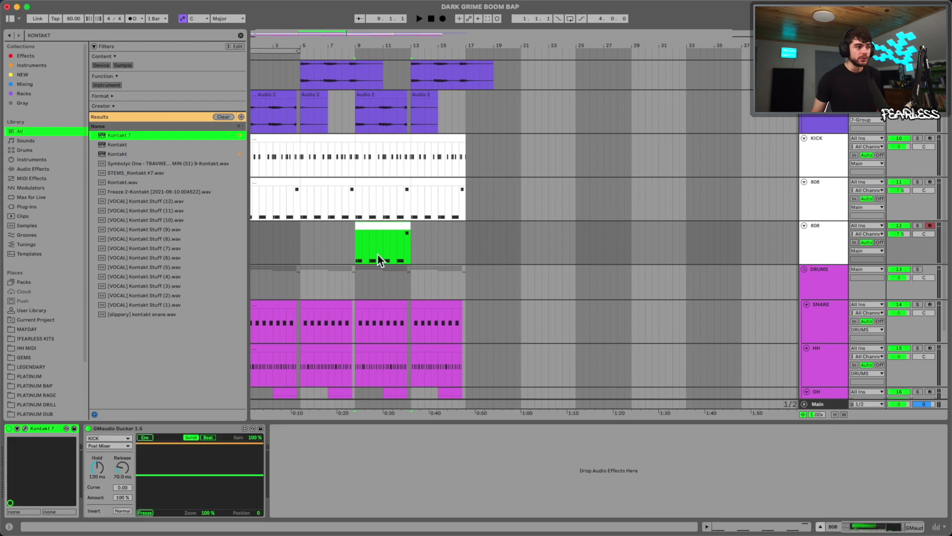
# Open the MIDI clip on the duplicated 808 track and select all its notes.
pyautogui.doubleClick(377, 222)
pyautogui.press('super+a')
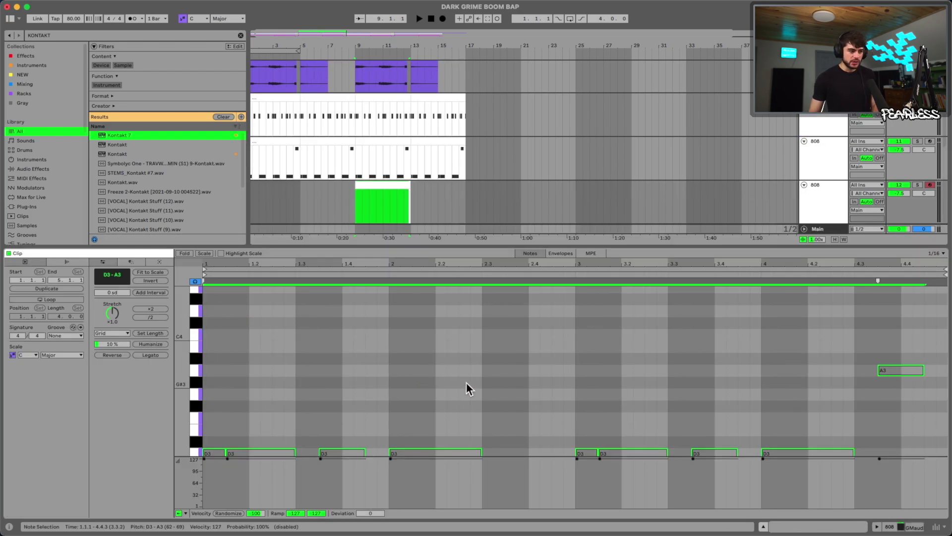
pyautogui.click(468, 384)
# Browse the Kontakt library and load the Scarbee Rickenbacker Bass instrument.
pyautogui.scroll(-1, 546, 431)
pyautogui.moveTo(644, 48)
pyautogui.mouseDown()
pyautogui.moveTo(516, 55)
pyautogui.moveTo(498, 42)
pyautogui.mouseUp()
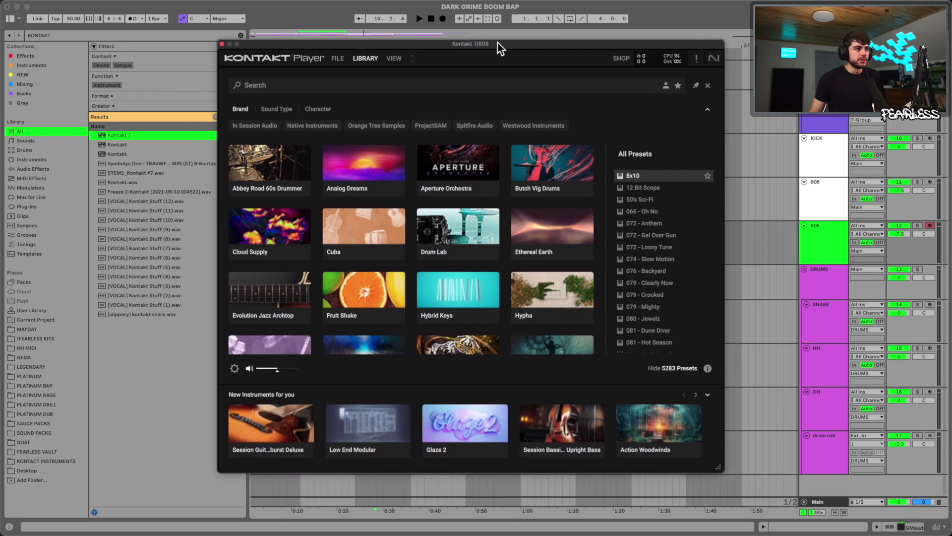
pyautogui.scroll(-8, 513, 287)
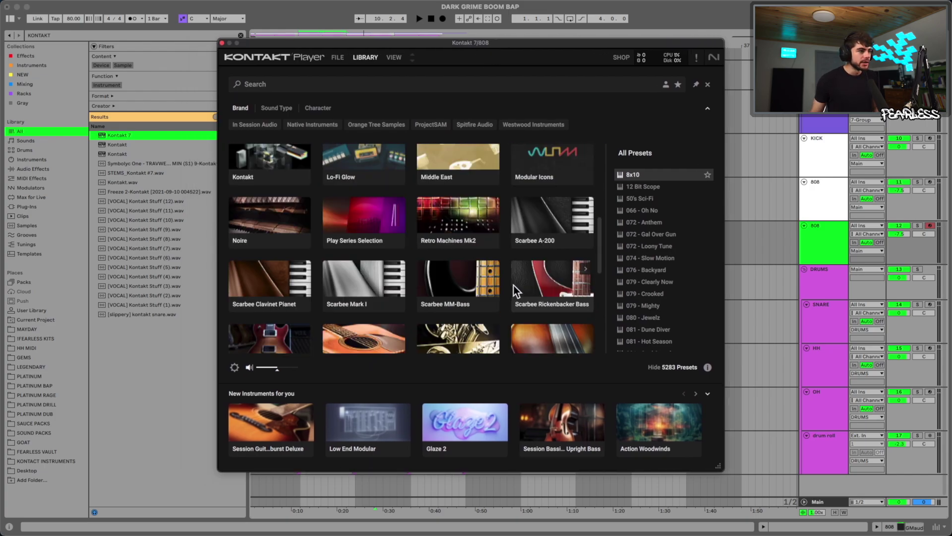
pyautogui.scroll(-3, 514, 284)
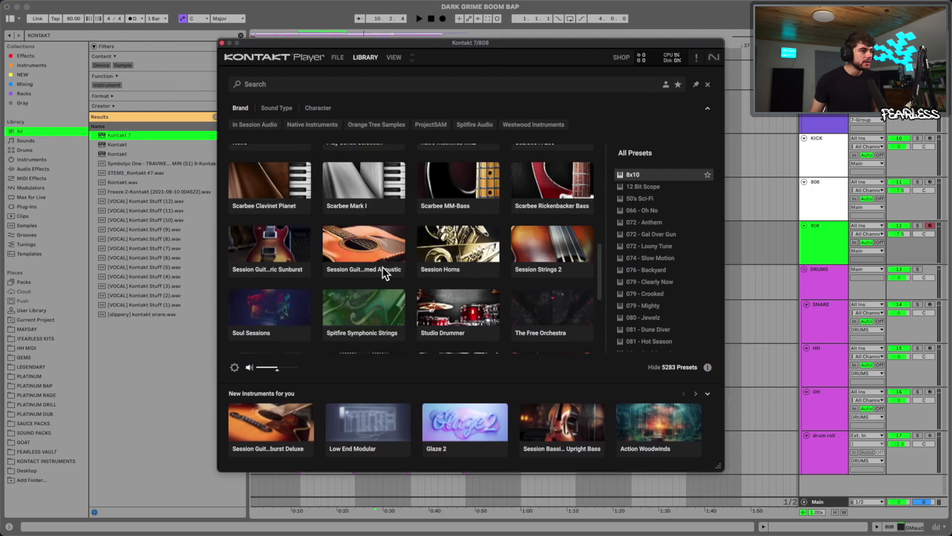
pyautogui.doubleClick(588, 171)
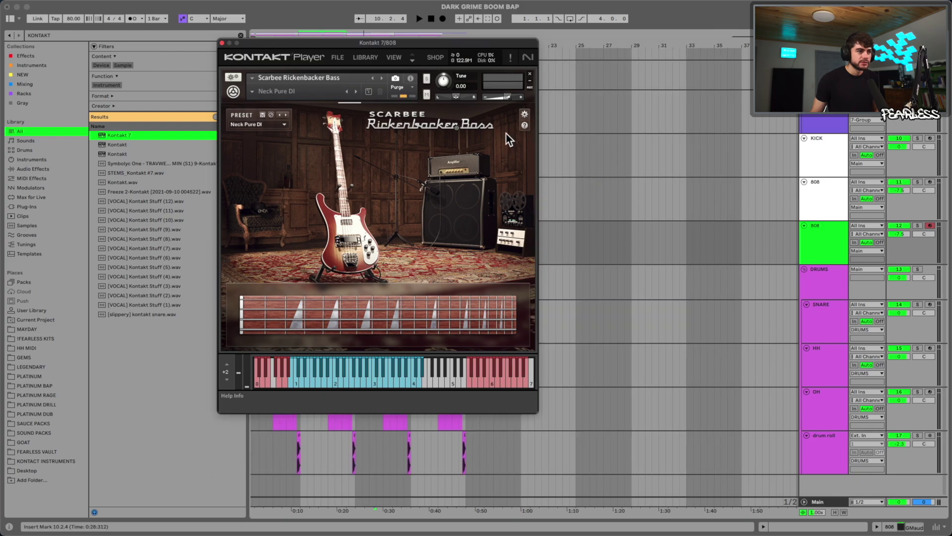
# Show Kontakt's rack view, choose the Double Trouble preset for the Scarbee Rickenbacker Bass and close the plug-in window.
pyautogui.moveTo(291, 43); pyautogui.dragTo(355, 33)
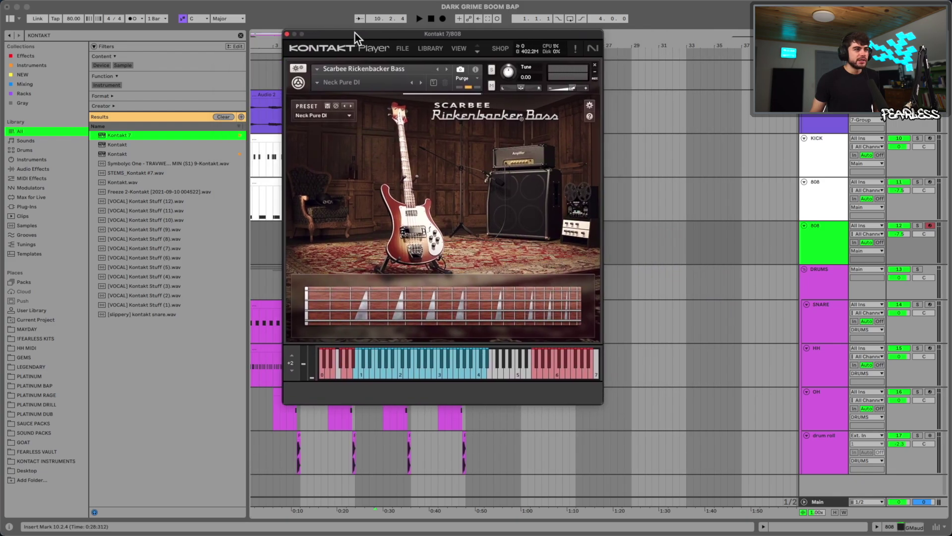
pyautogui.click(457, 51)
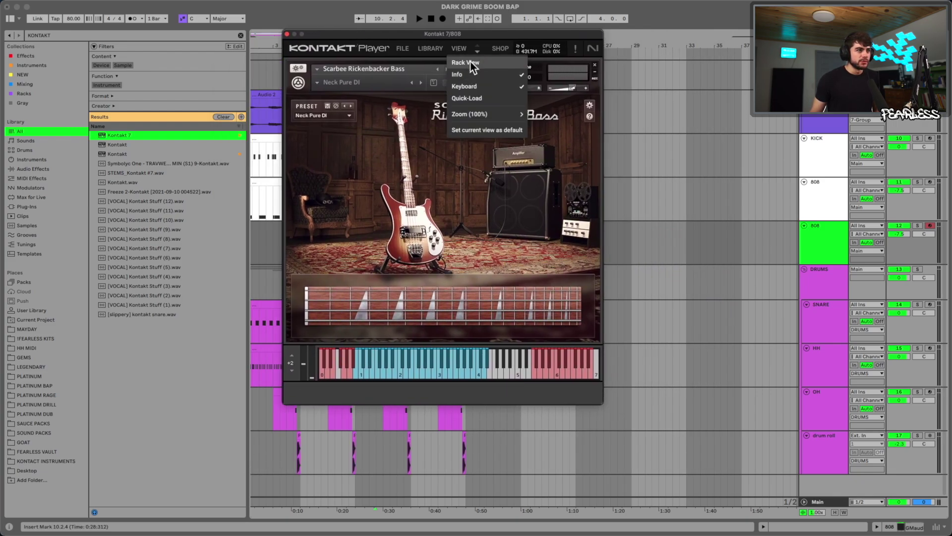
pyautogui.click(469, 62)
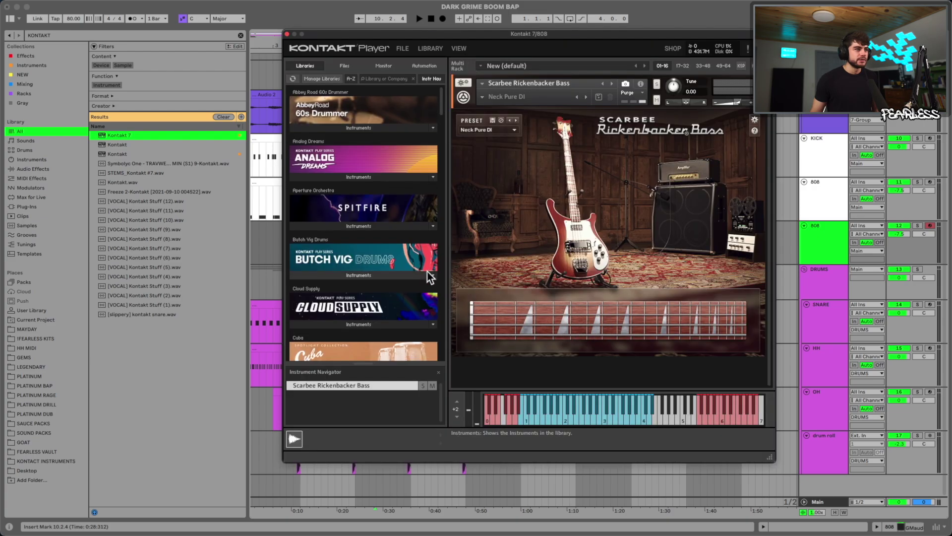
pyautogui.scroll(-1, 427, 277)
pyautogui.click(483, 96)
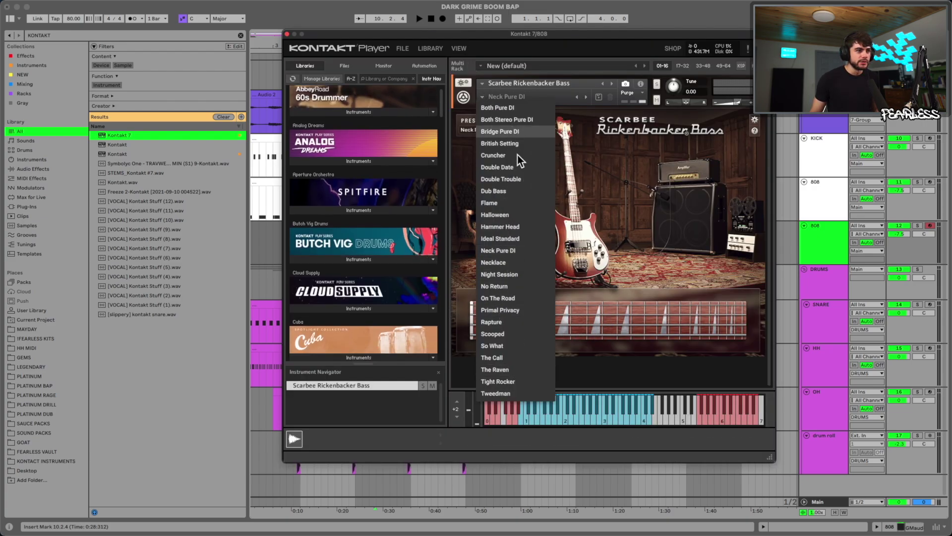
pyautogui.click(515, 180)
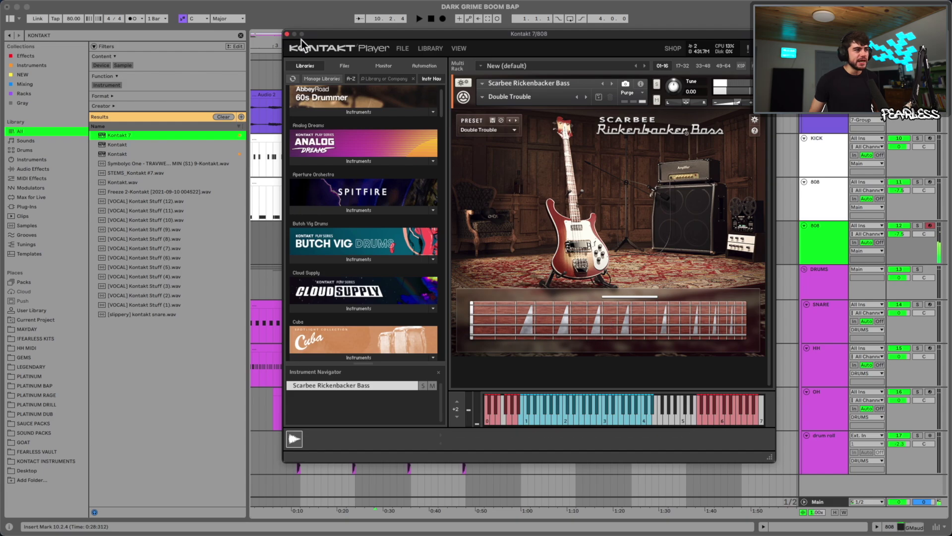
pyautogui.click(287, 34)
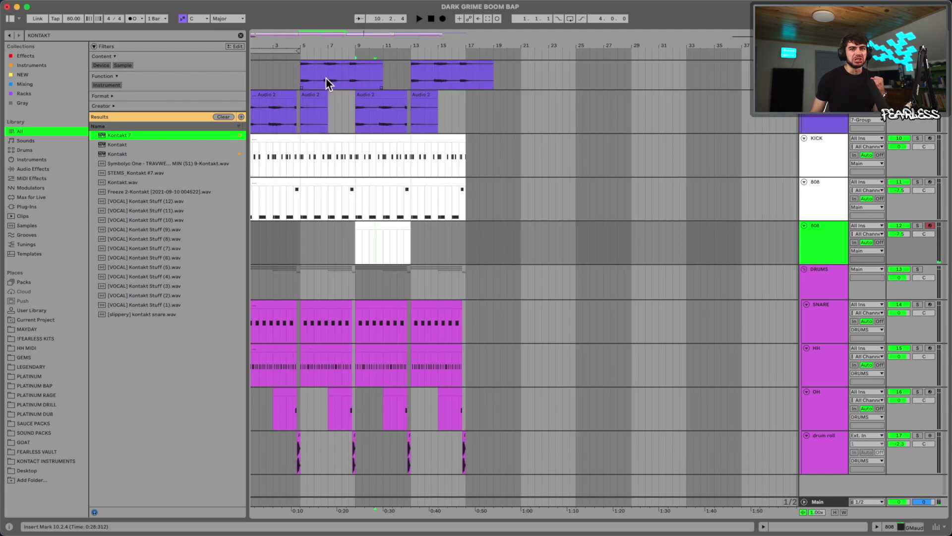
# Perform a low bass line over the playback from bar 9 and capture it as a MIDI clip on the duplicated 808 track.
pyautogui.doubleClick(392, 239)
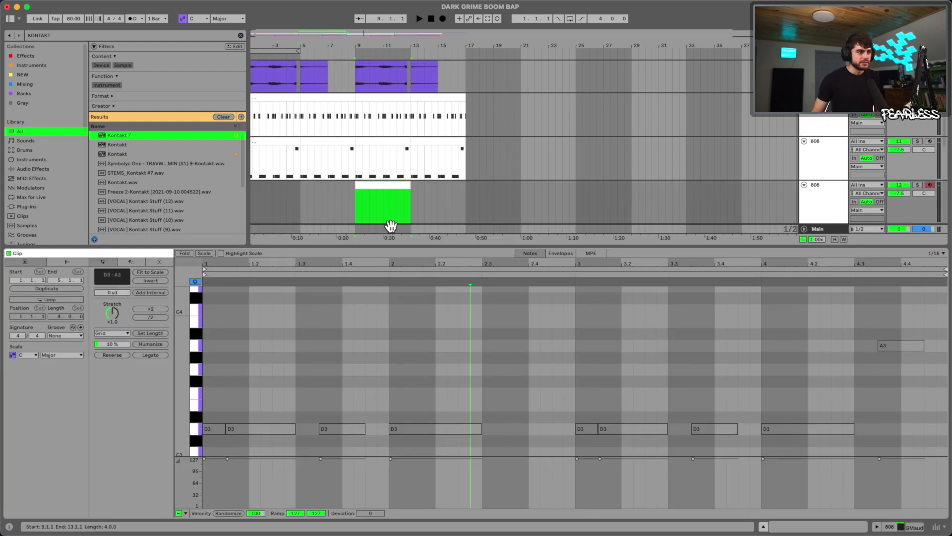
pyautogui.rightClick(461, 240)
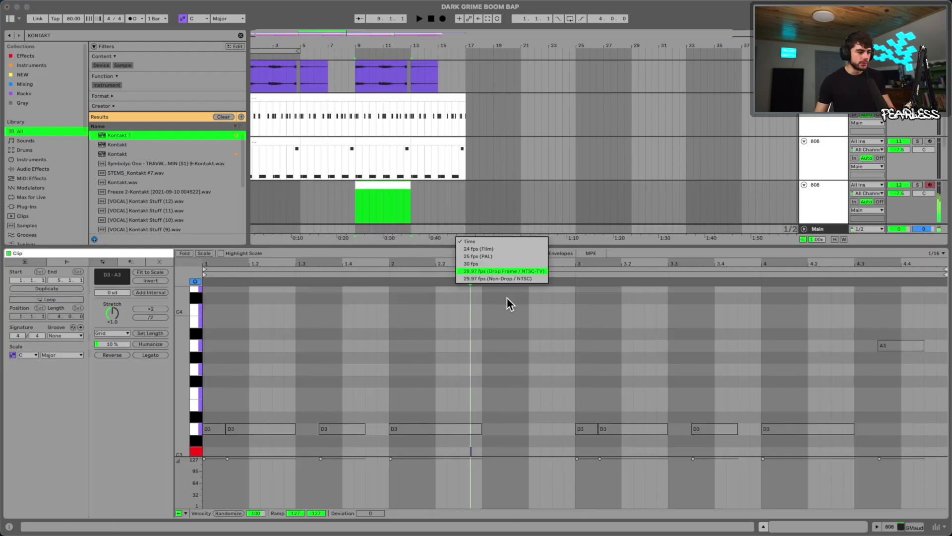
pyautogui.click(352, 371)
pyautogui.scroll(-8, 197, 376)
pyautogui.press('space')
pyautogui.scroll(-3, 605, 373)
pyautogui.press('space')
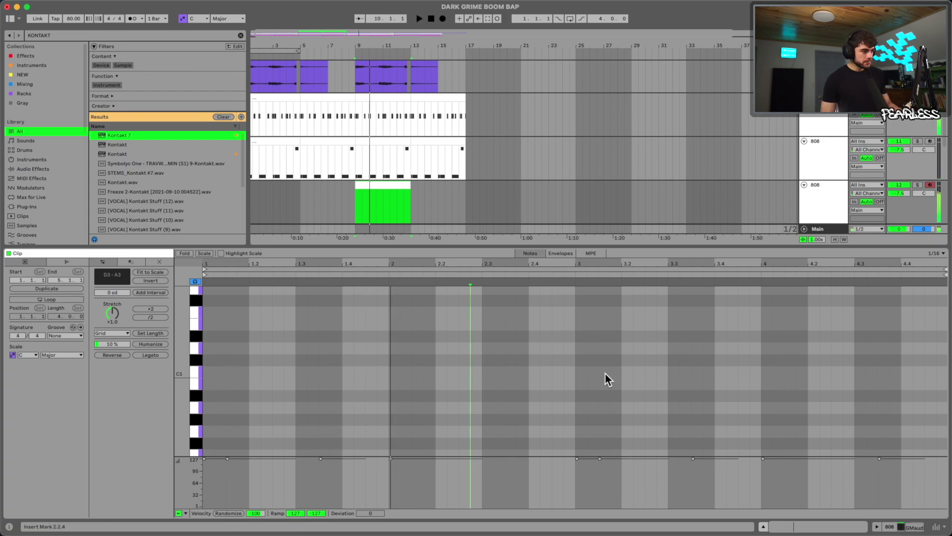
pyautogui.press('space')
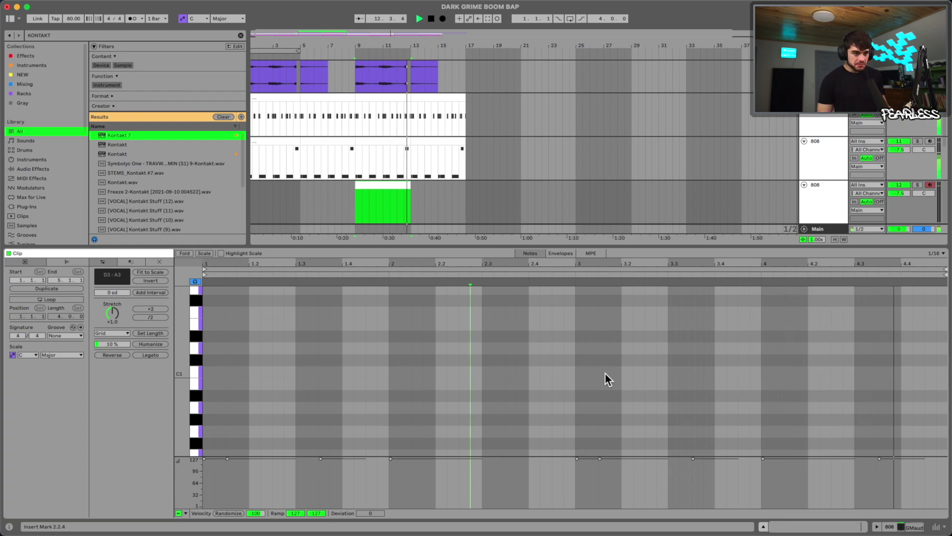
pyautogui.press('space')
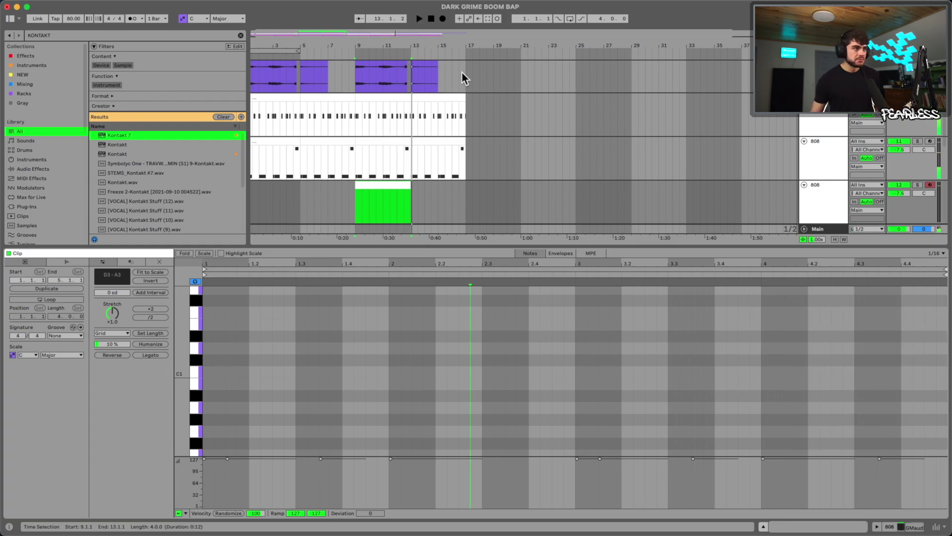
pyautogui.click(487, 19)
# Move the first two captured D1 notes earlier to start at beat 1.3 and add another D1 note between them.
pyautogui.moveTo(424, 357)
pyautogui.mouseDown()
pyautogui.moveTo(456, 355)
pyautogui.moveTo(430, 361)
pyautogui.mouseUp()
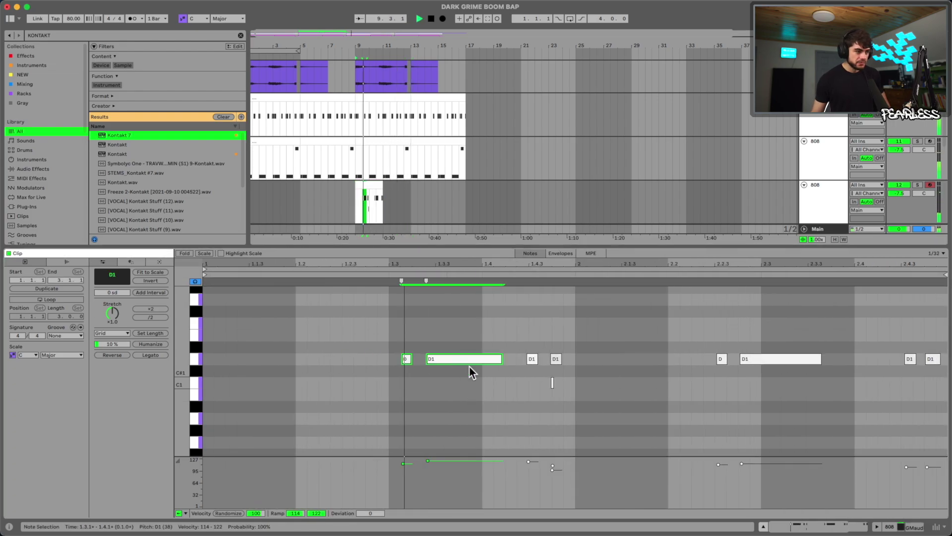
pyautogui.doubleClick(406, 360)
pyautogui.press('space')
pyautogui.click(447, 390)
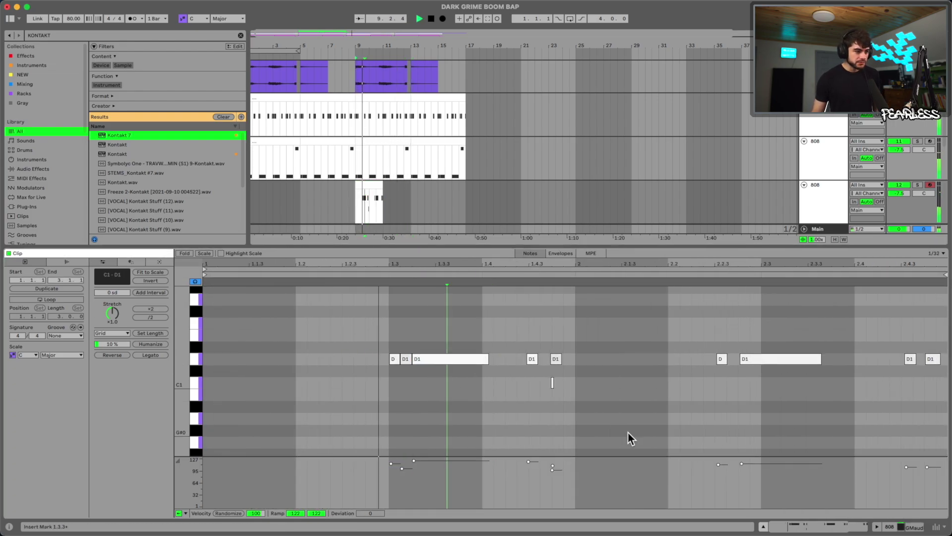
# Space the three D1 notes a sixteenth apart from beat 1.3 and shorten the long last one to match the others.
pyautogui.press('space')
pyautogui.moveTo(410, 336); pyautogui.dragTo(451, 360)
pyautogui.click(446, 381)
pyautogui.press('space')
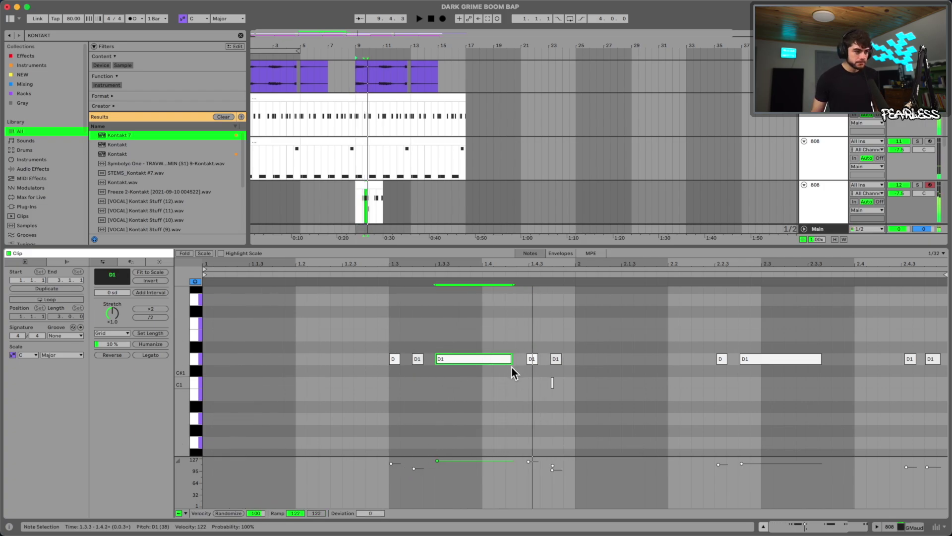
pyautogui.moveTo(508, 361); pyautogui.dragTo(443, 367)
# Raise the velocity of the three D1 notes to 127 and play them back.
pyautogui.moveTo(460, 486); pyautogui.dragTo(306, 454)
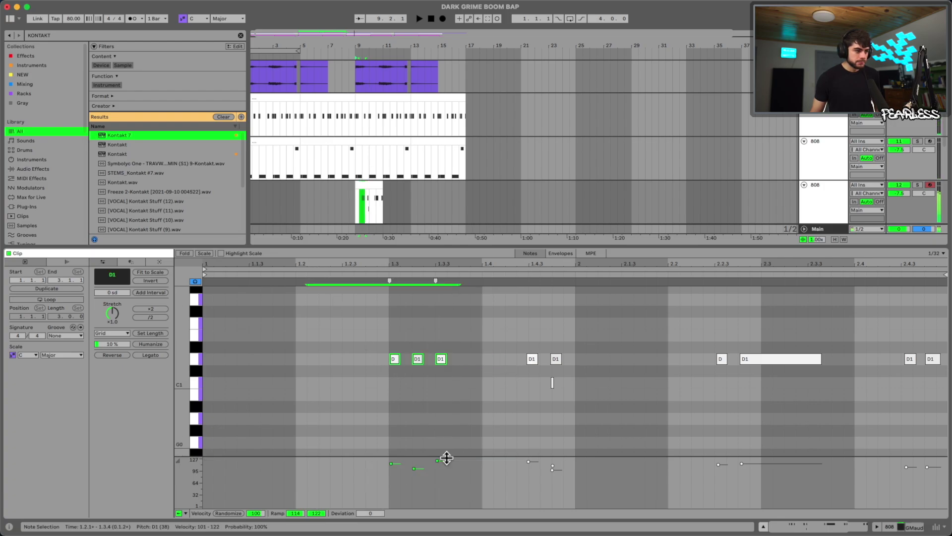
pyautogui.moveTo(413, 468); pyautogui.dragTo(414, 455)
pyautogui.press('space')
pyautogui.click(445, 411)
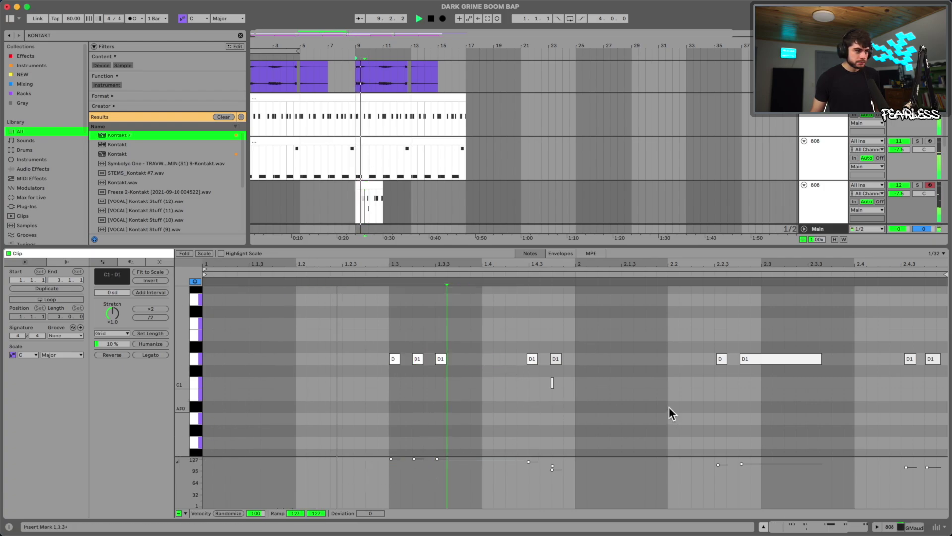
# Delete all captured notes after the first three D1 notes in the clip.
pyautogui.scroll(-10, 488, 389)
pyautogui.press('space')
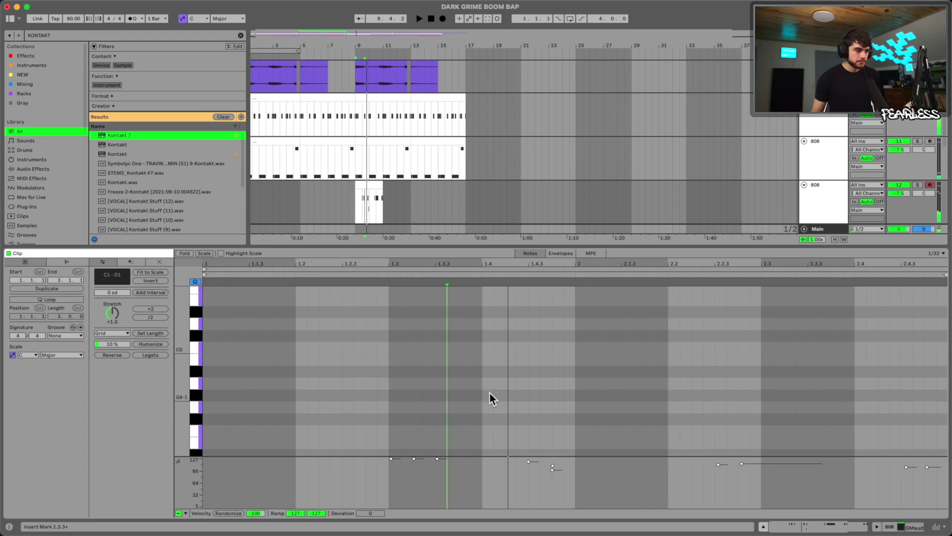
pyautogui.scroll(10, 490, 388)
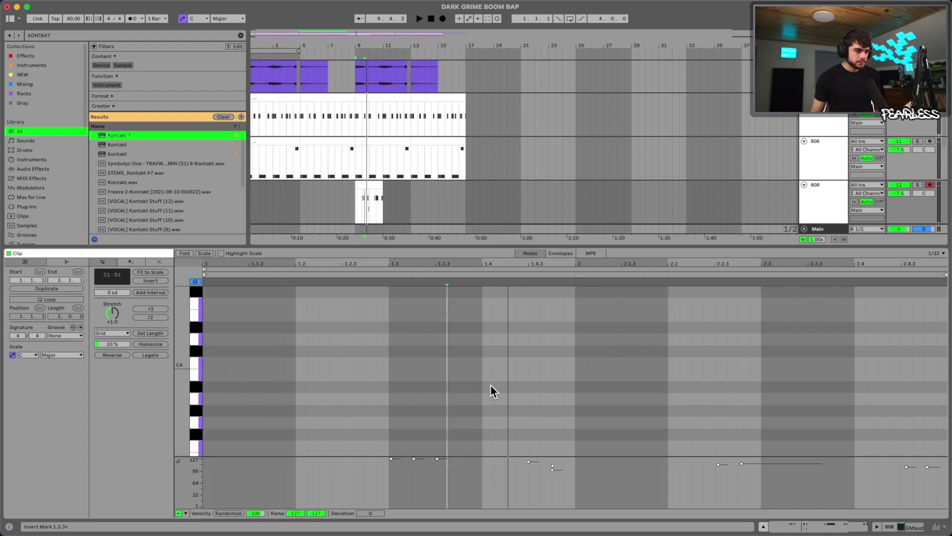
pyautogui.moveTo(517, 331); pyautogui.dragTo(945, 337)
pyautogui.press('Delete')
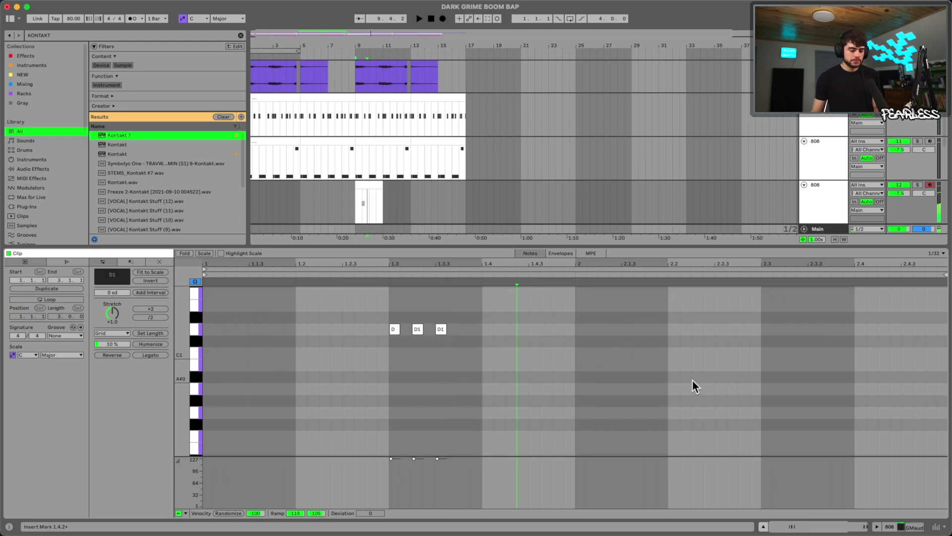
# Lengthen the three D1 notes to a sixteenth each so they join, and audition them from bar 9.
pyautogui.click(504, 374)
pyautogui.moveTo(354, 46); pyautogui.dragTo(356, 139)
pyautogui.press('space')
pyautogui.press('space')
pyautogui.press('super+a')
pyautogui.moveTo(445, 326); pyautogui.dragTo(457, 329)
pyautogui.click(505, 354)
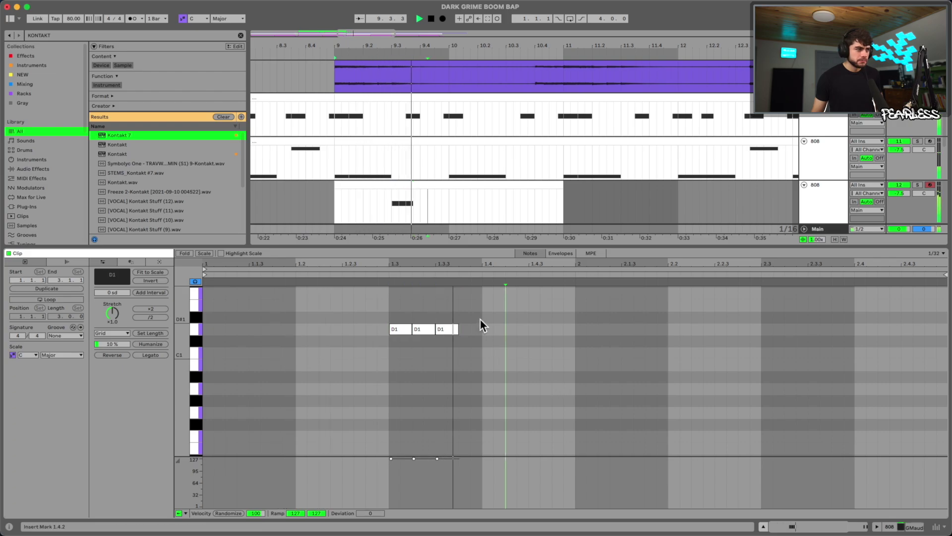
# Rename the duplicated 808 track BASS and halve the length of the third D1 note in its clip.
pyautogui.click(300, 200)
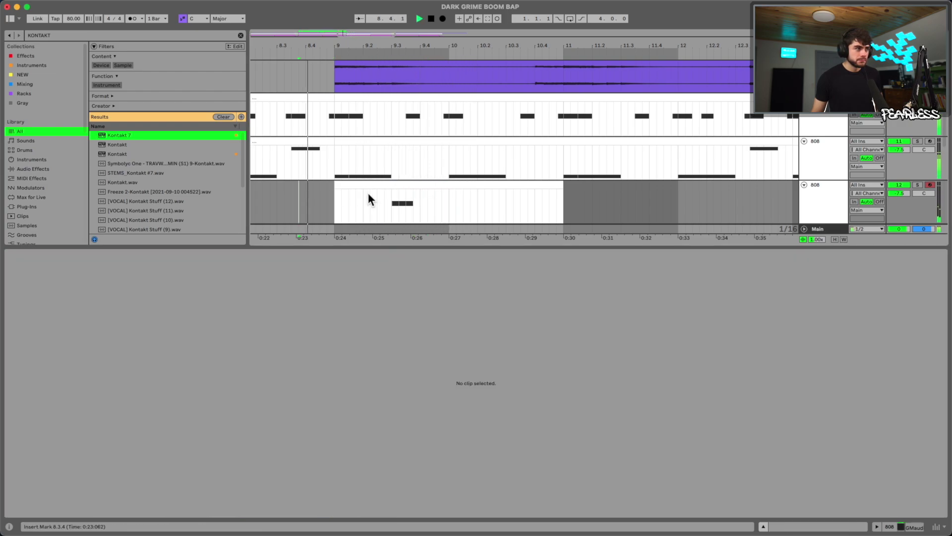
pyautogui.click(383, 182)
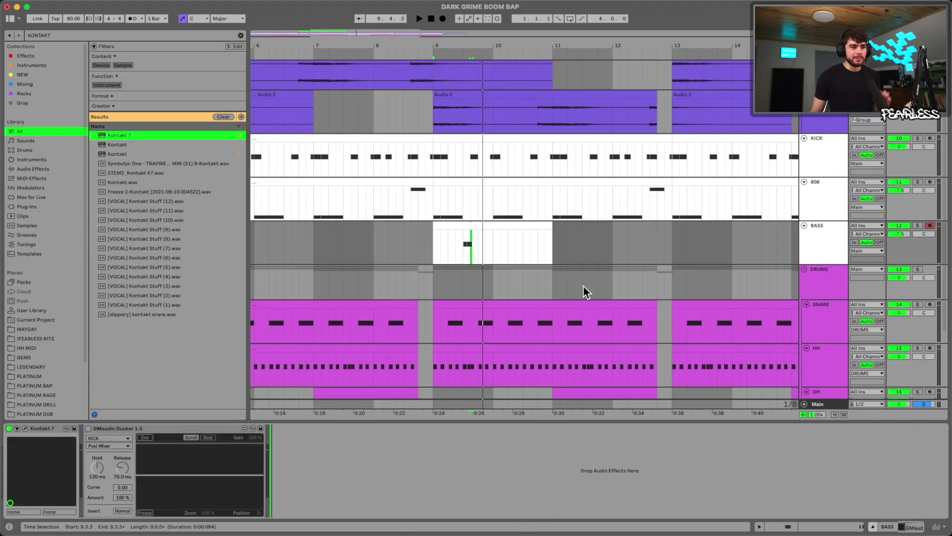
pyautogui.doubleClick(470, 226)
pyautogui.press('space')
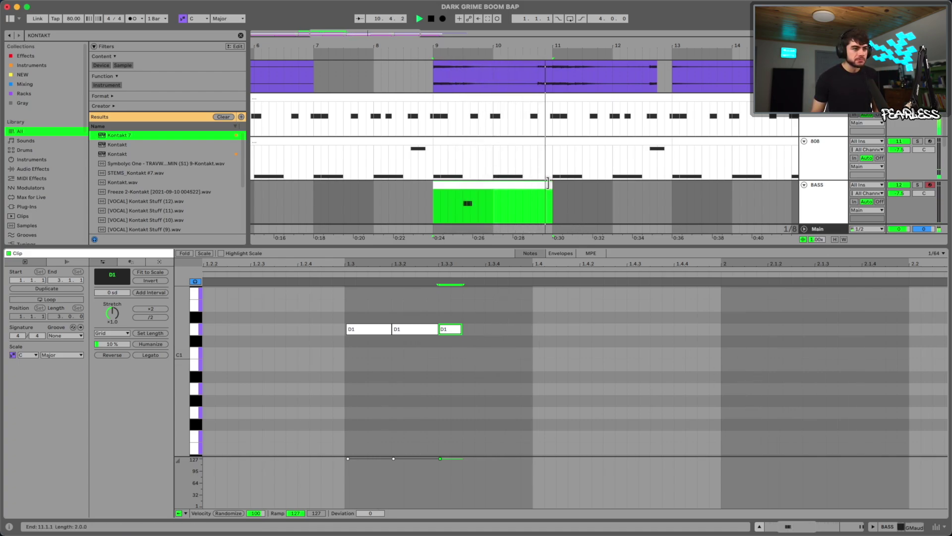
pyautogui.press('space')
pyautogui.press('space')
pyautogui.moveTo(562, 47); pyautogui.dragTo(486, 30)
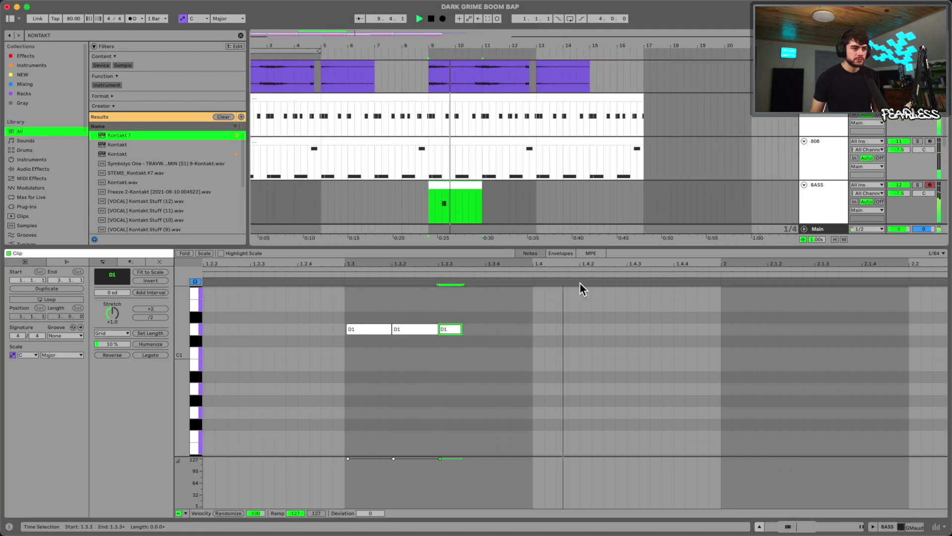
# Add a D1 note at 1.4.3 in the bass clip and duplicate it to 1.4.4.
pyautogui.doubleClick(644, 329)
pyautogui.press('space')
pyautogui.moveTo(643, 330)
pyautogui.mouseDown()
pyautogui.moveTo(634, 330)
pyautogui.moveTo(681, 330)
pyautogui.moveTo(661, 346)
pyautogui.moveTo(673, 348)
pyautogui.mouseUp()
pyautogui.press('super+d')
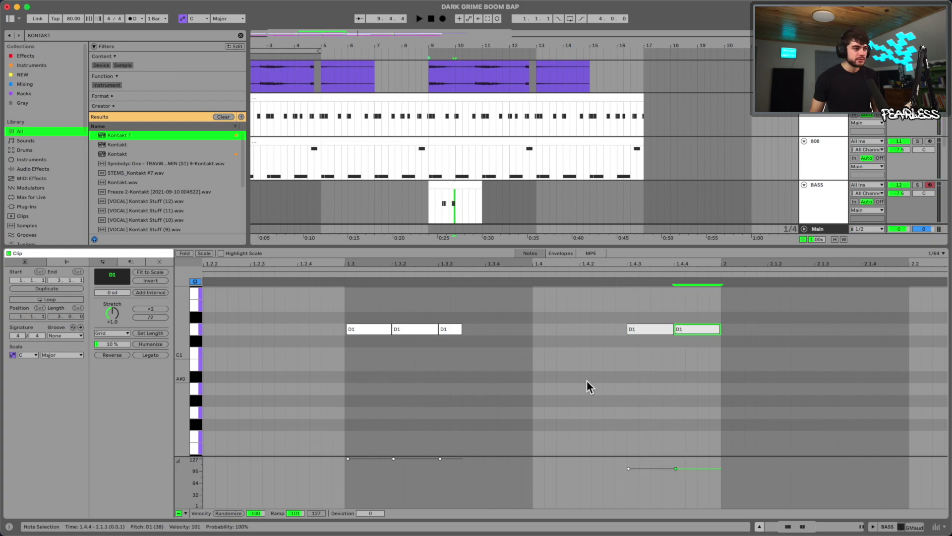
# Align the first three D1 notes to the grid and audition the bass clip.
pyautogui.moveTo(583, 385); pyautogui.dragTo(300, 317)
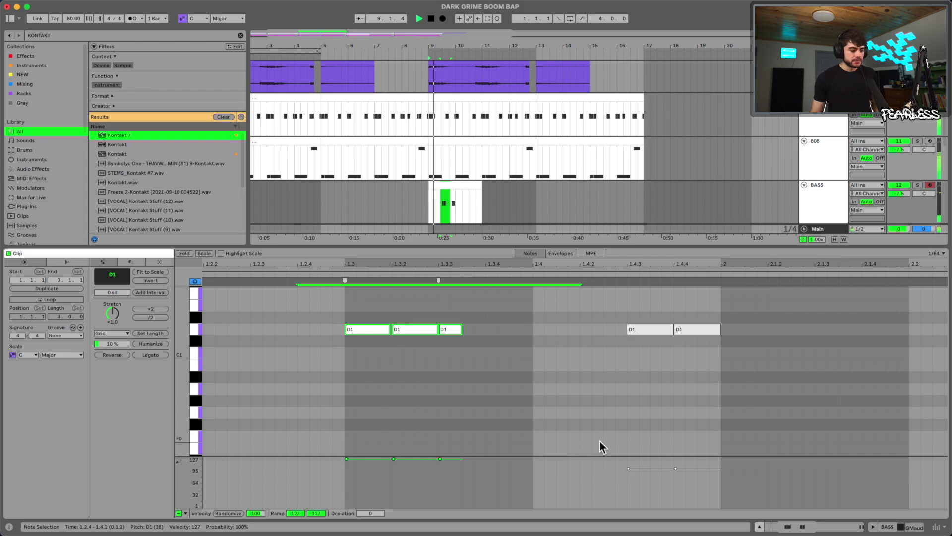
pyautogui.press('super+a')
pyautogui.click(628, 409)
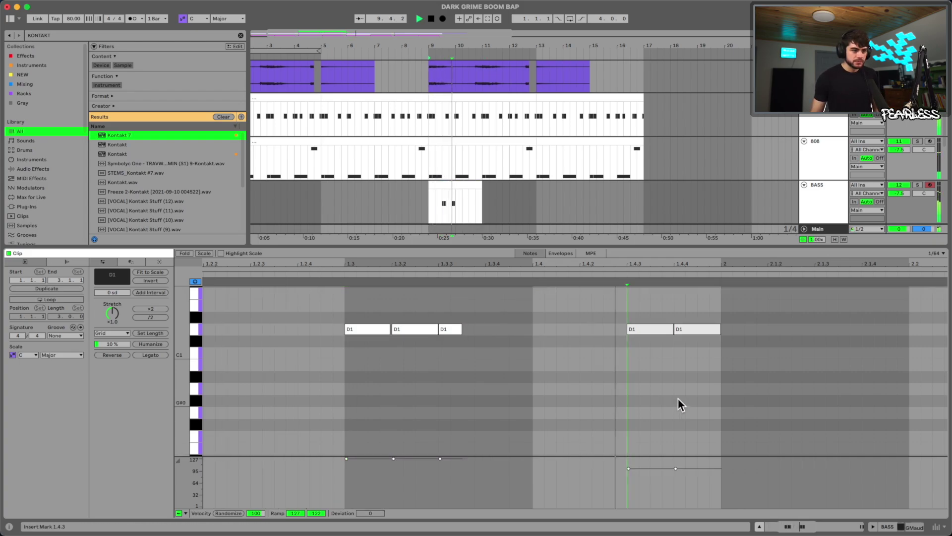
pyautogui.press('space')
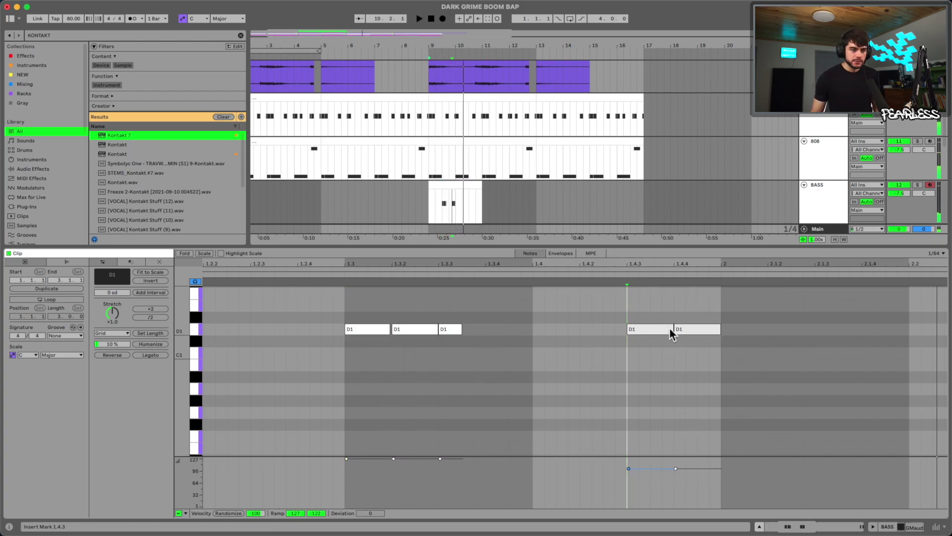
# Shorten the D1 notes at 1.4.3 and 1.4.4 slightly and raise their velocity to 127.
pyautogui.moveTo(672, 328); pyautogui.dragTo(713, 328)
pyautogui.moveTo(782, 395); pyautogui.dragTo(497, 300)
pyautogui.moveTo(697, 475); pyautogui.dragTo(678, 228)
pyautogui.moveTo(566, 294); pyautogui.dragTo(786, 402)
pyautogui.moveTo(700, 470); pyautogui.dragTo(693, 450)
pyautogui.press('space')
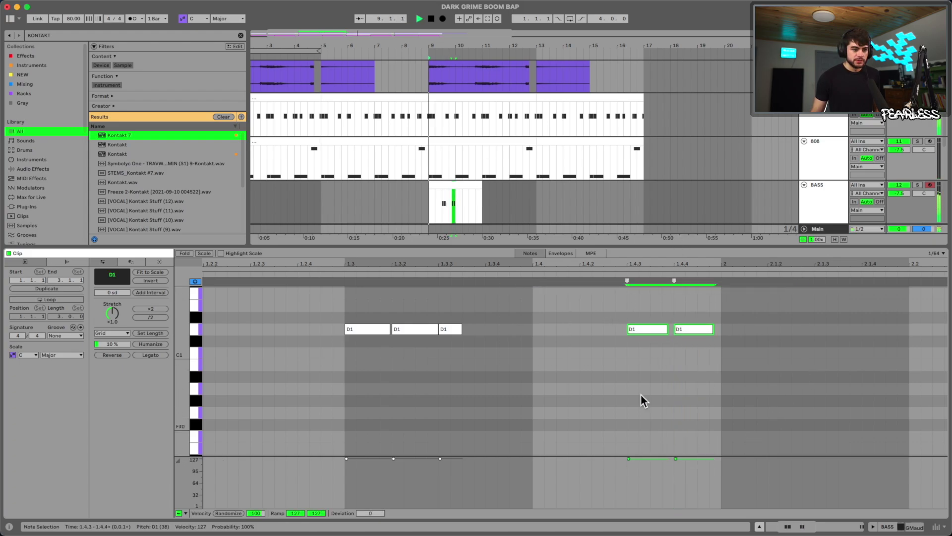
# Shorten the D1 note at 1.4.4 to half a sixteenth and nudge the one at 1.4.3 slightly later.
pyautogui.click(639, 400)
pyautogui.moveTo(714, 341); pyautogui.dragTo(696, 343)
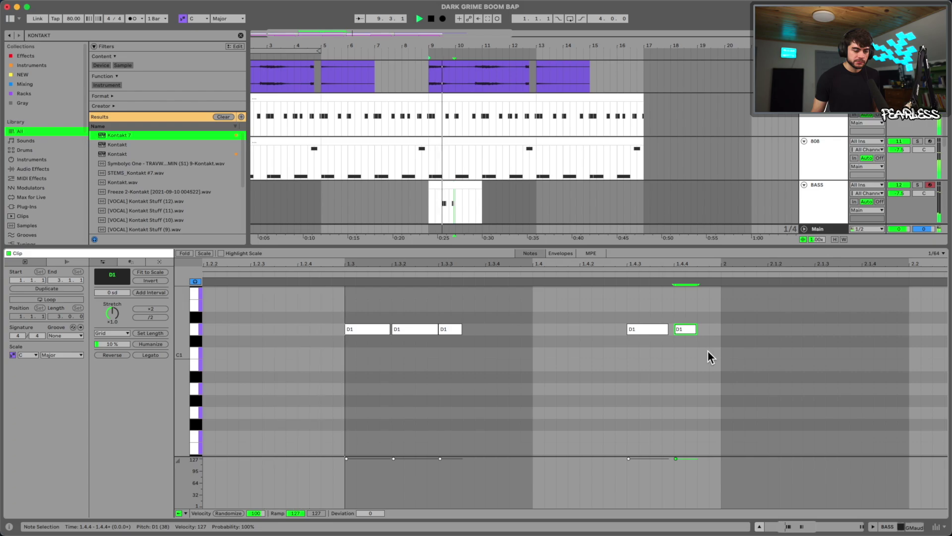
pyautogui.moveTo(638, 327); pyautogui.dragTo(639, 328)
pyautogui.press('space')
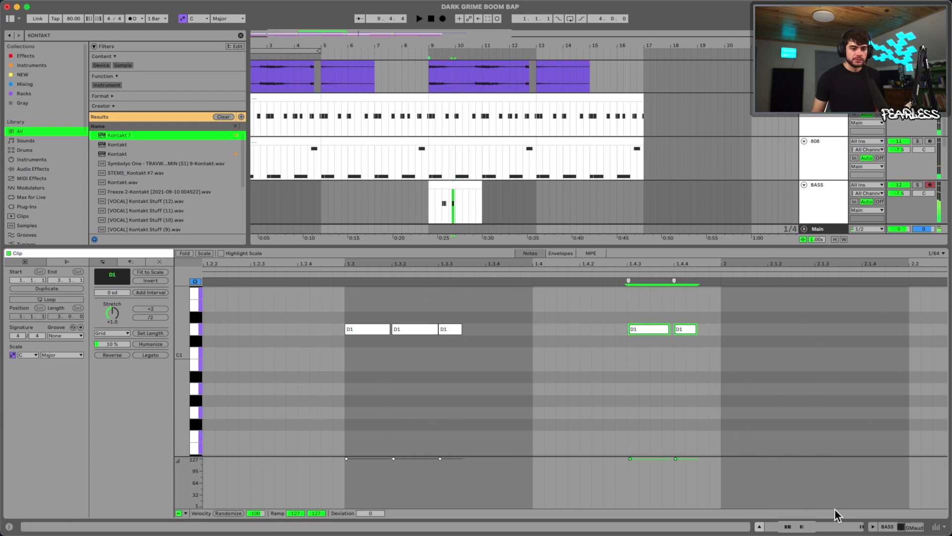
# Return to the BASS track's devices and duplicate the whole track.
pyautogui.click(899, 528)
pyautogui.click(459, 251)
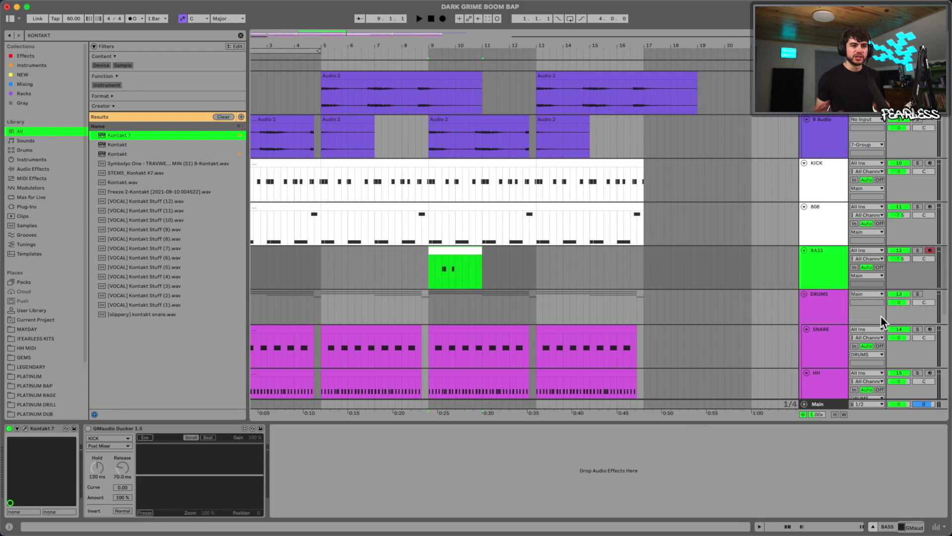
pyautogui.press('super+d')
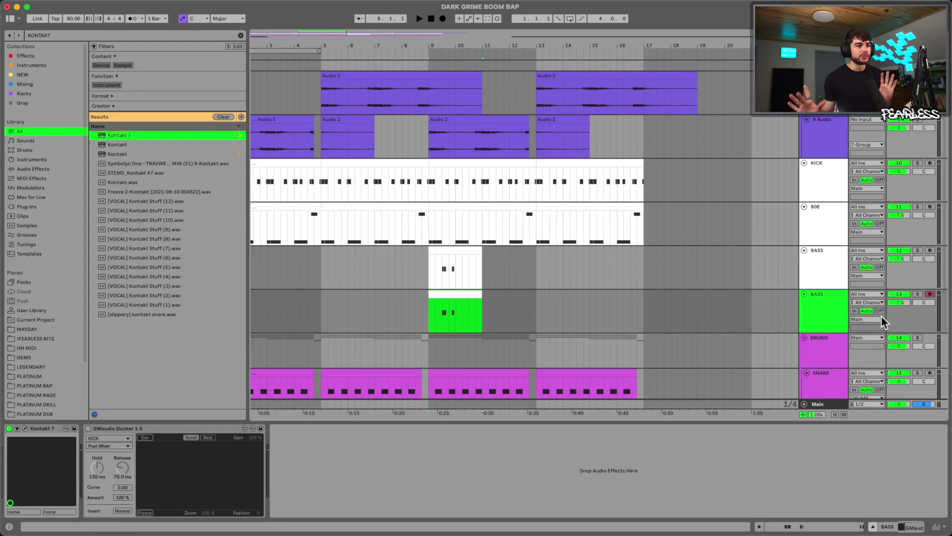
# Group the two BASS tracks and name the group BASS GROUP.
pyautogui.keyDown('shift'); pyautogui.click(813, 276); pyautogui.keyUp('shift')
pyautogui.press('super+g')
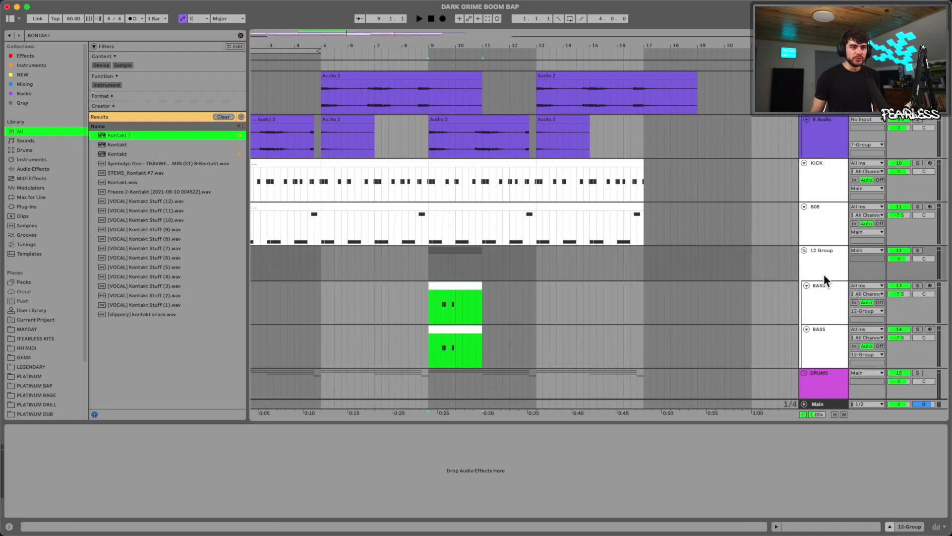
pyautogui.click(826, 272)
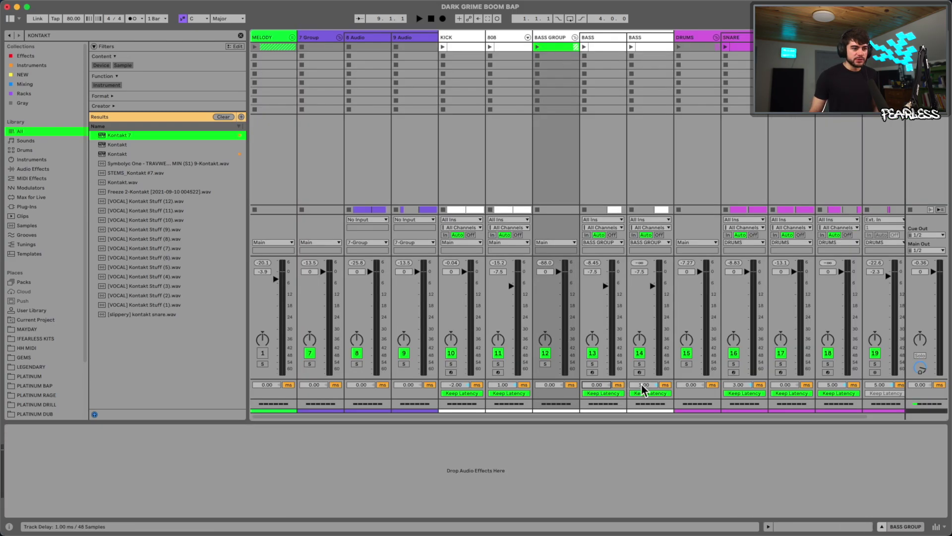
# Pan the two BASS tracks 50L and 50R with their volumes at 0 dB, and lower BASS GROUP to -7.8 dB.
pyautogui.rightClick(642, 385)
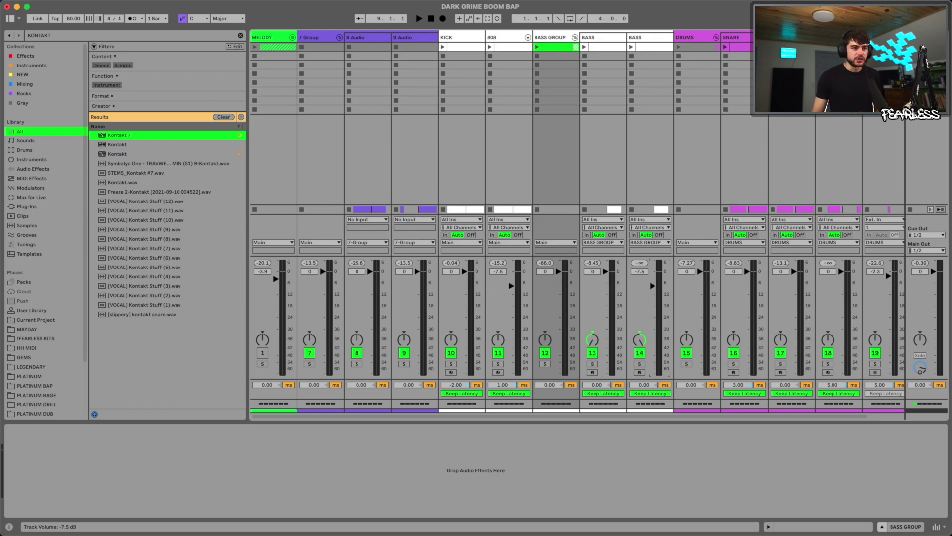
pyautogui.press('space')
pyautogui.moveTo(559, 283); pyautogui.dragTo(558, 286)
pyautogui.press('space')
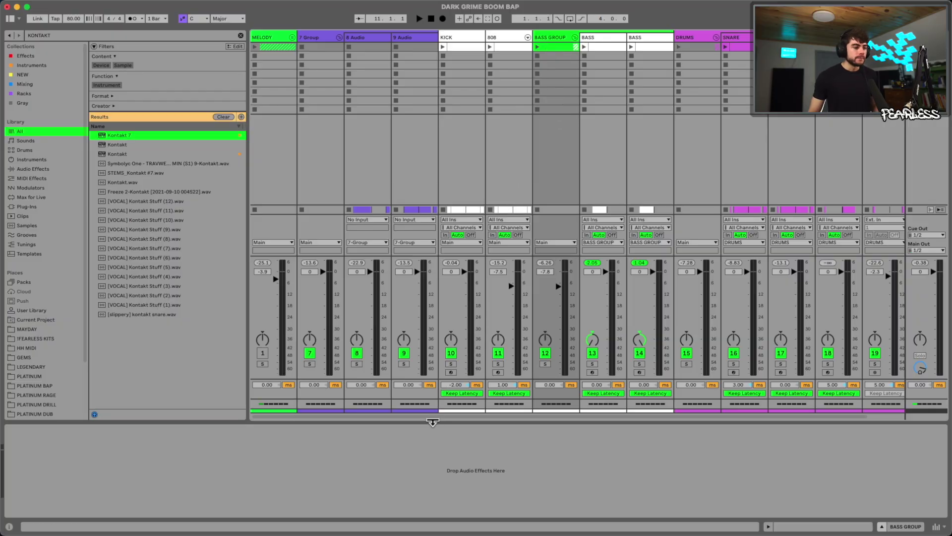
# Add the OTT preset to BASS GROUP, set its Amount to 29% and audition the result.
pyautogui.press('super+f')
pyautogui.write('OTT')
pyautogui.doubleClick(131, 173)
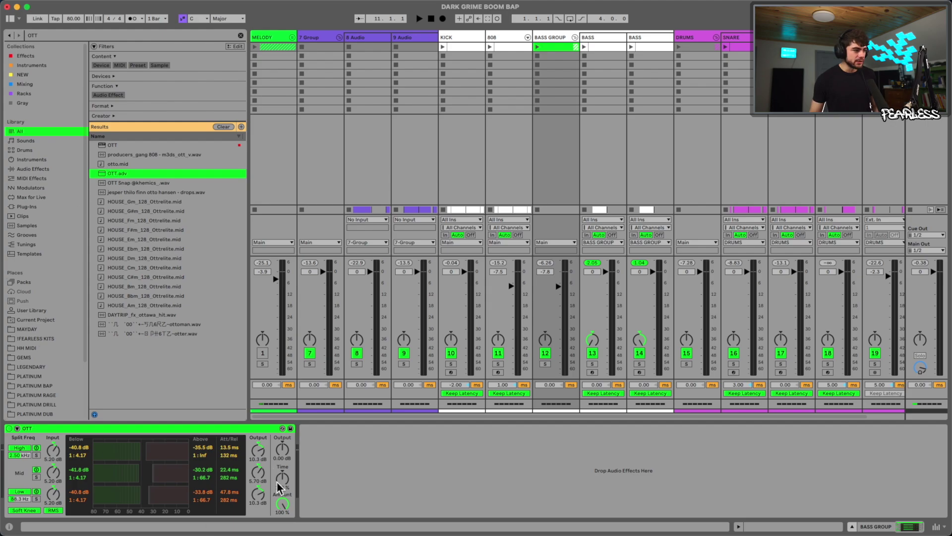
pyautogui.press('space')
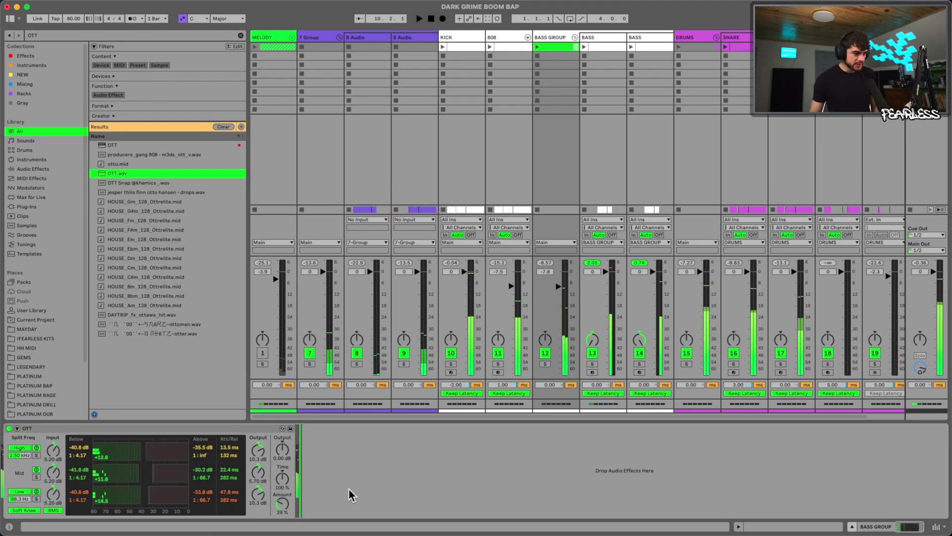
pyautogui.press('space')
# Search for Cory and add Archetype Cory Wong after OTT on BASS GROUP.
pyautogui.press('super+f')
pyautogui.write('CORY')
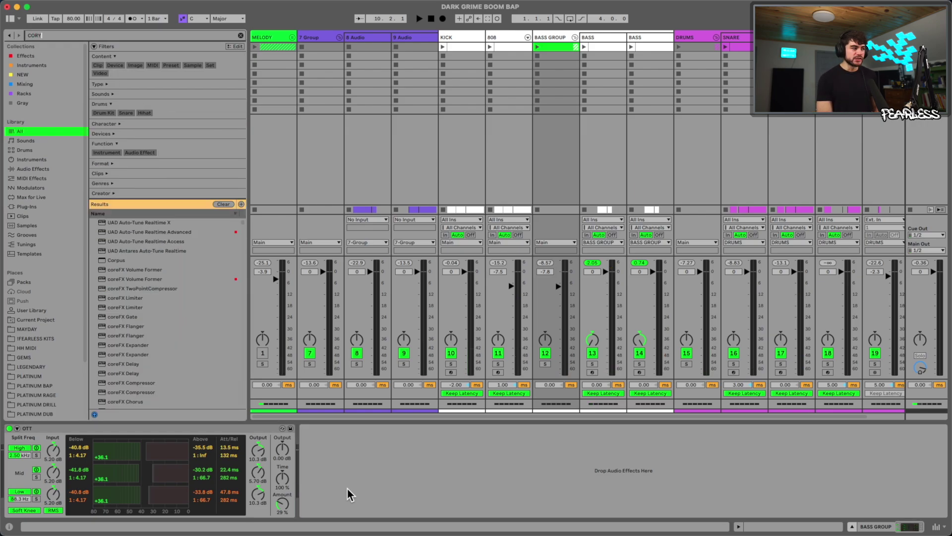
pyautogui.doubleClick(149, 145)
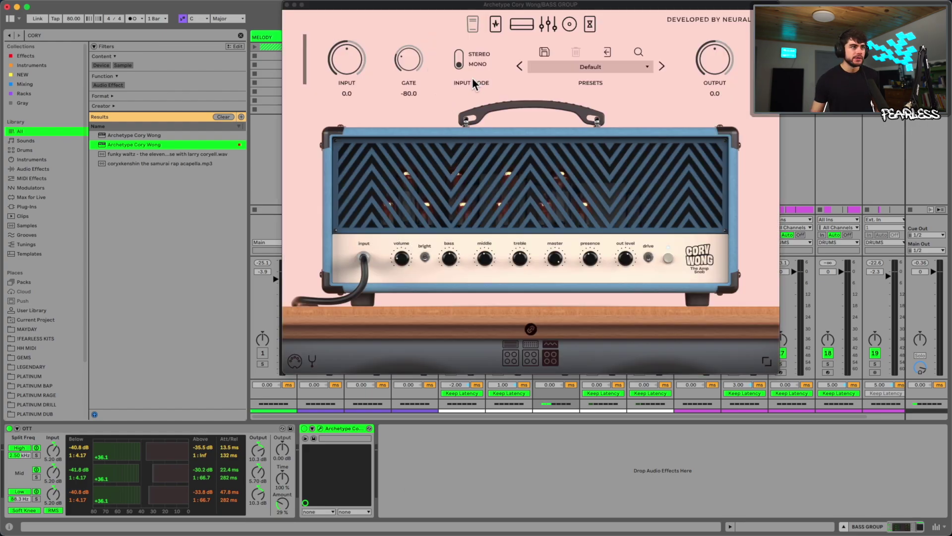
pyautogui.moveTo(627, 11)
pyautogui.moveTo(389, 10); pyautogui.dragTo(341, 62)
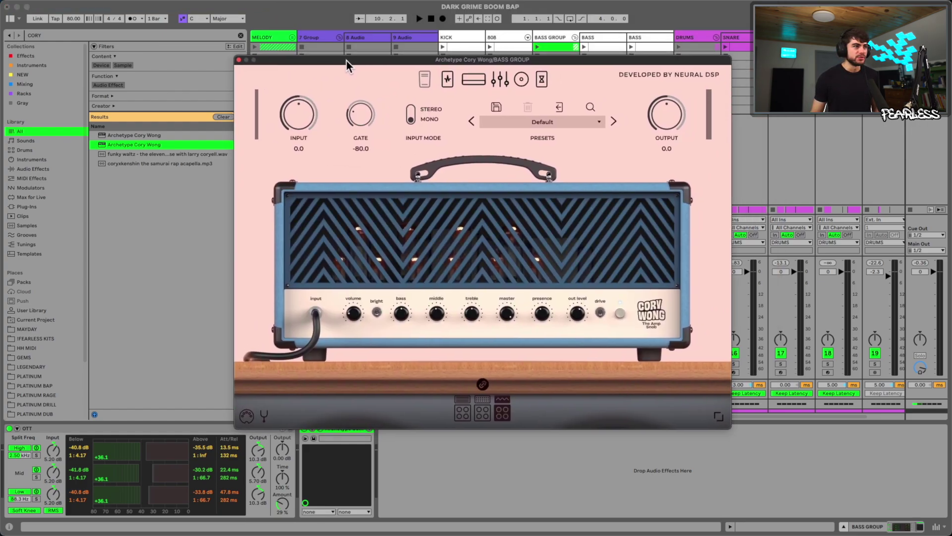
# Load Cory Wong's P Bass - (Bass) preset, compare it with J Bass - (Bass) during playback and close the plugin window.
pyautogui.click(540, 118)
pyautogui.moveTo(526, 179)
pyautogui.moveTo(600, 182)
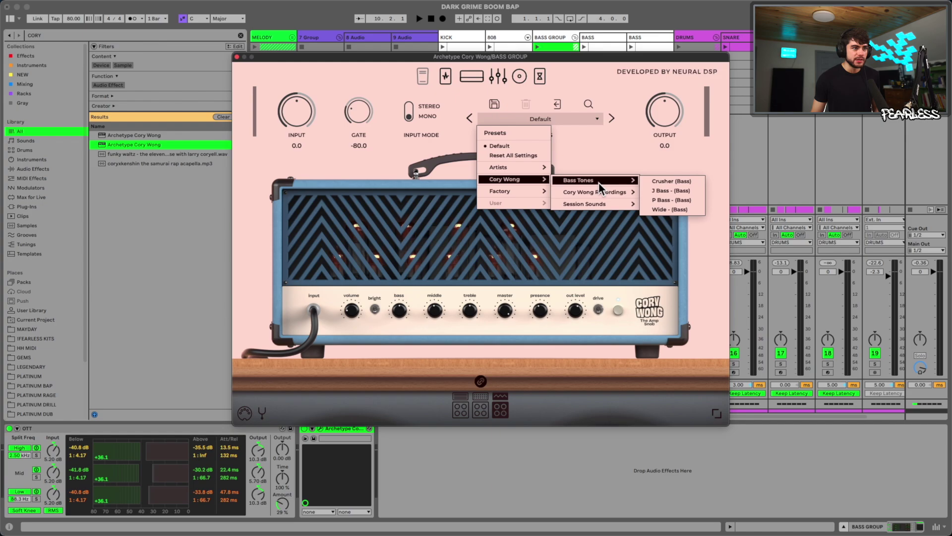
pyautogui.click(667, 200)
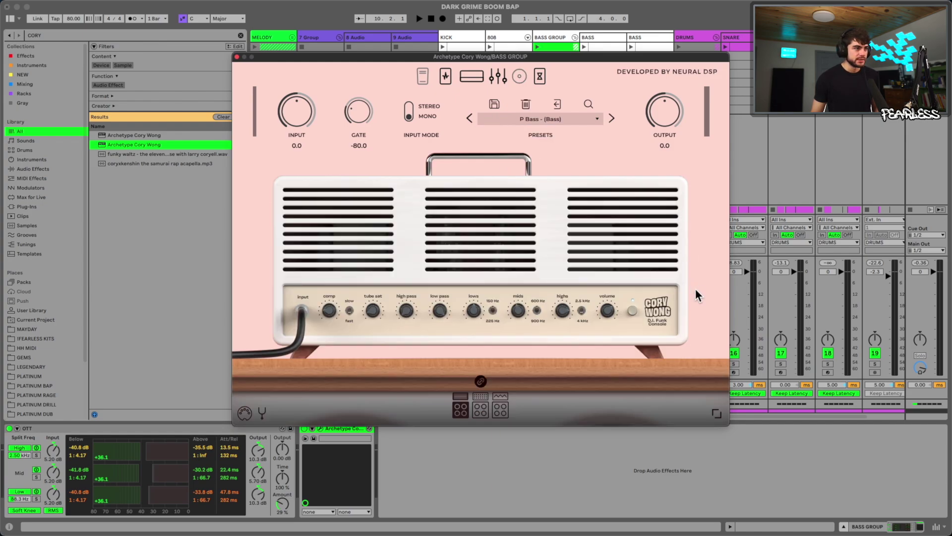
pyautogui.press('space')
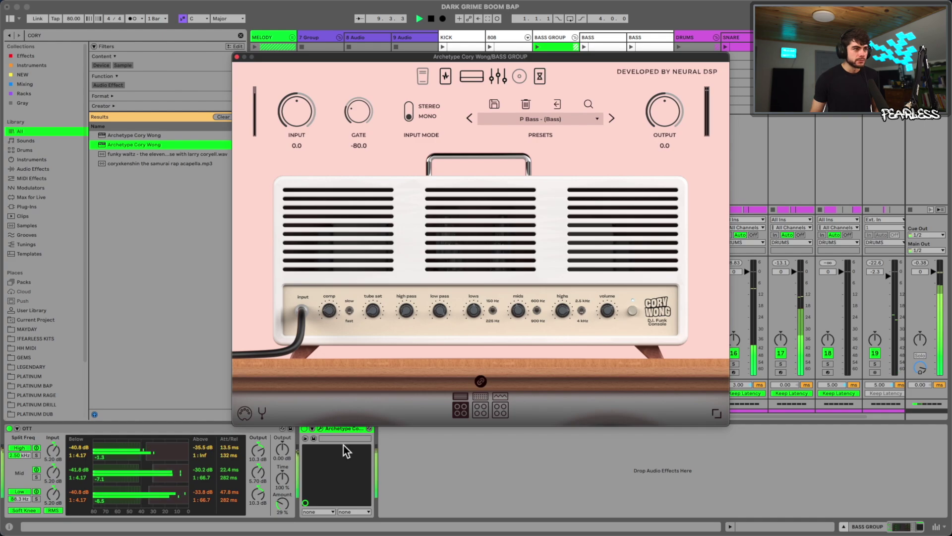
pyautogui.click(470, 120)
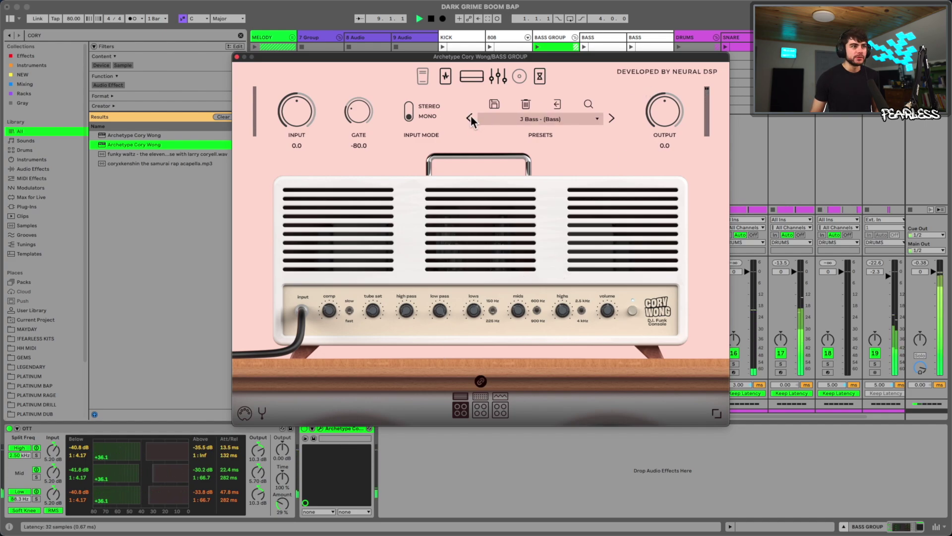
pyautogui.click(613, 119)
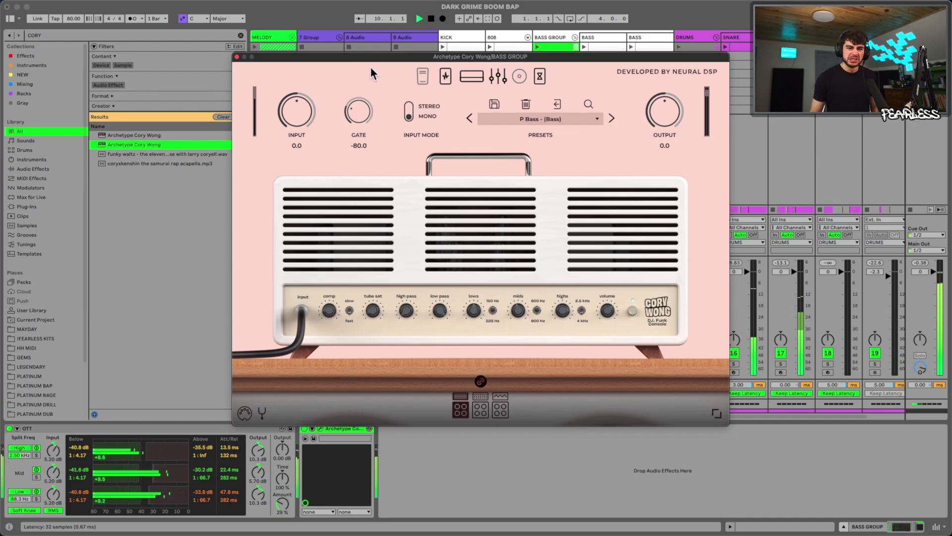
pyautogui.click(236, 56)
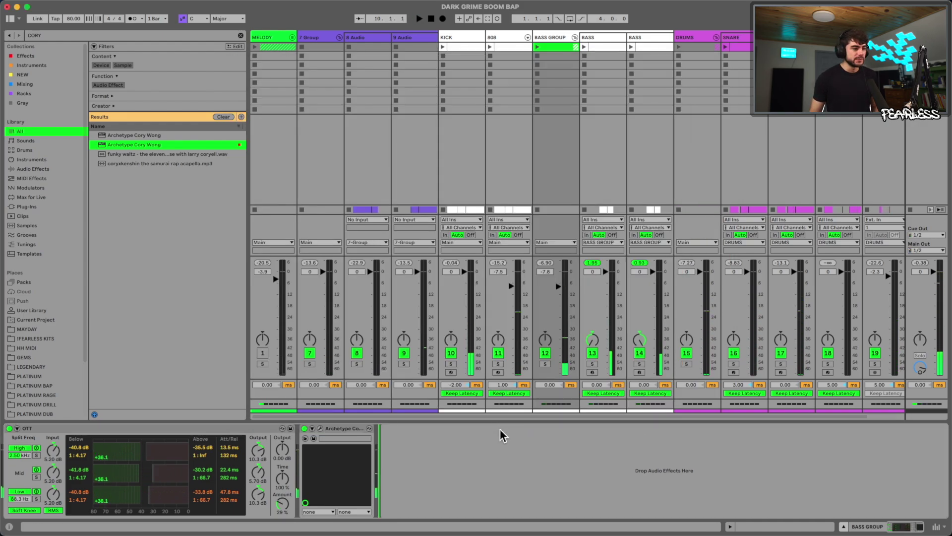
# Raise BASS GROUP's volume to -4.0 dB and return to the arrangement with playback stopped.
pyautogui.moveTo(551, 286); pyautogui.dragTo(551, 282)
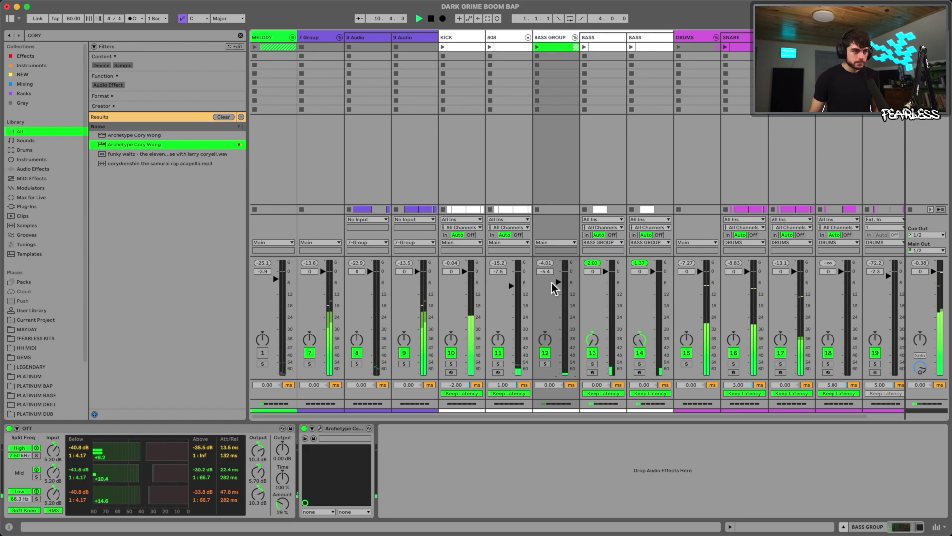
pyautogui.moveTo(556, 279); pyautogui.dragTo(557, 277)
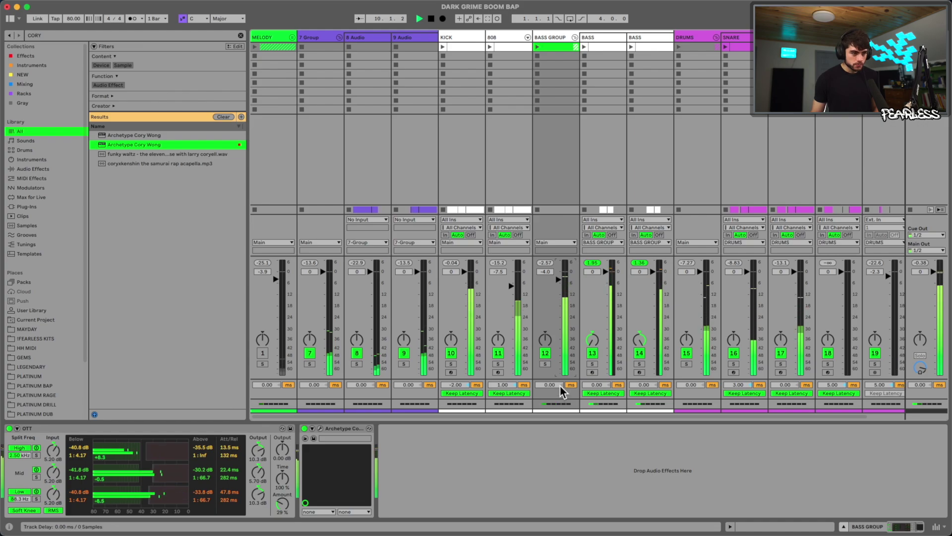
pyautogui.press('Tab')
pyautogui.press('space')
# Delete the D1 note at 1.4.4 from both BASS clips at bar 9.
pyautogui.doubleClick(459, 227)
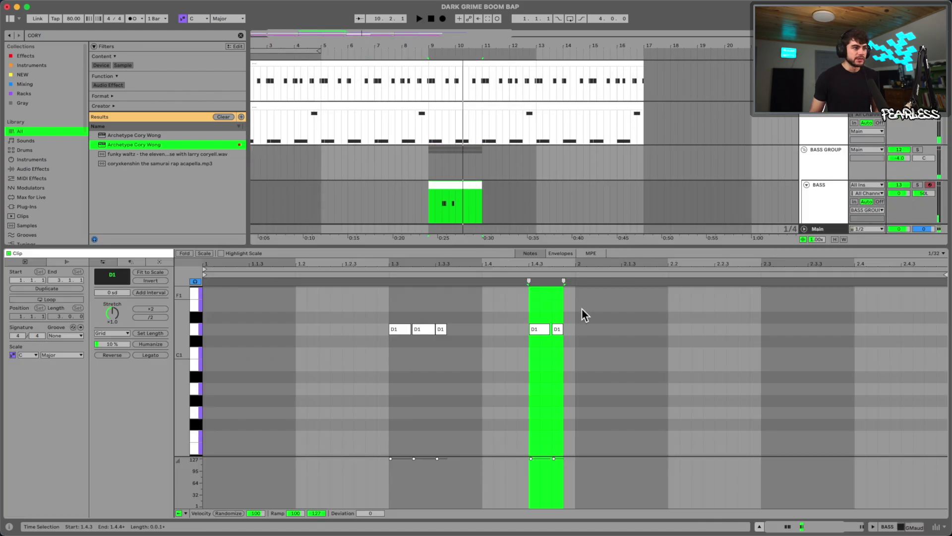
pyautogui.doubleClick(555, 327)
pyautogui.scroll(-3, 476, 205)
pyautogui.doubleClick(463, 174)
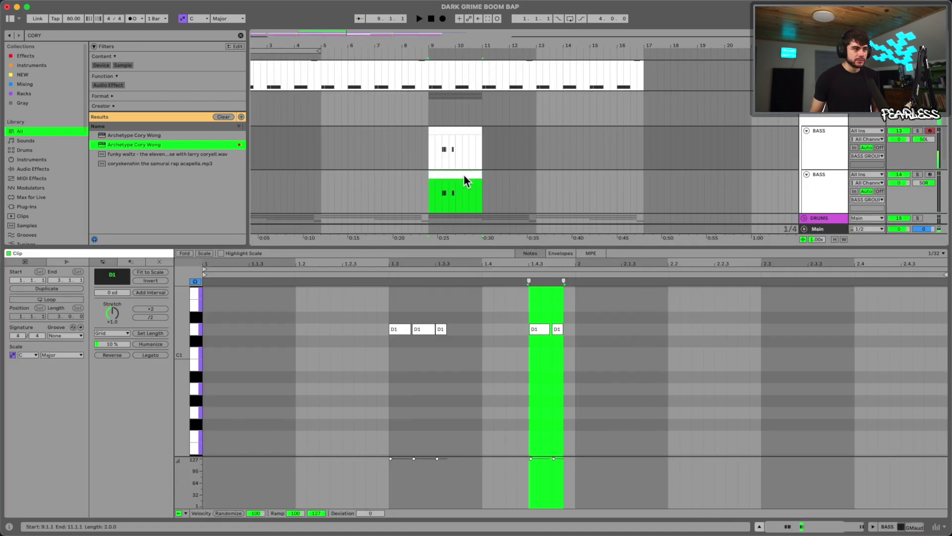
pyautogui.doubleClick(558, 329)
pyautogui.press('space')
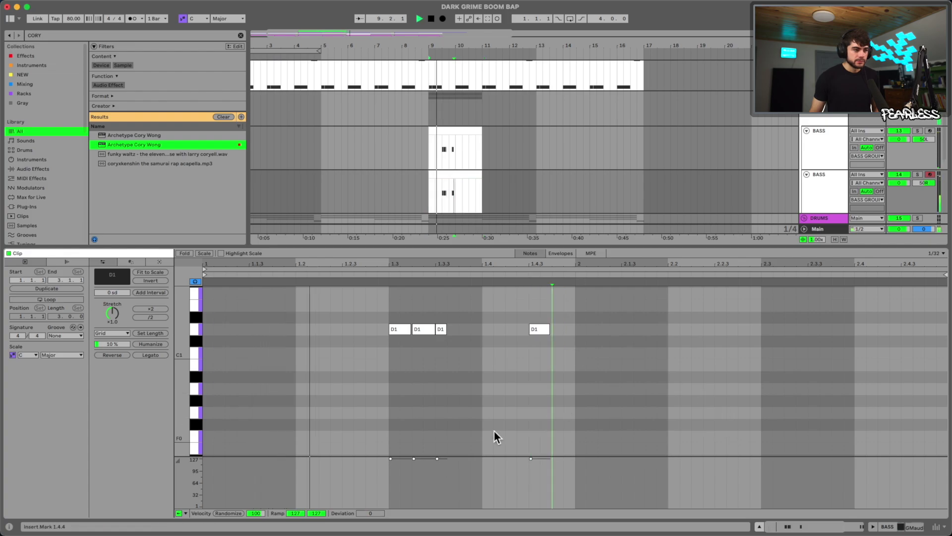
# Lower the velocity of the D1 notes at 1.3.2 and 1.3.3 to 97 and 113 in both BASS clips.
pyautogui.moveTo(427, 463); pyautogui.dragTo(427, 475)
pyautogui.click(471, 131)
pyautogui.click(421, 330)
pyautogui.click(463, 173)
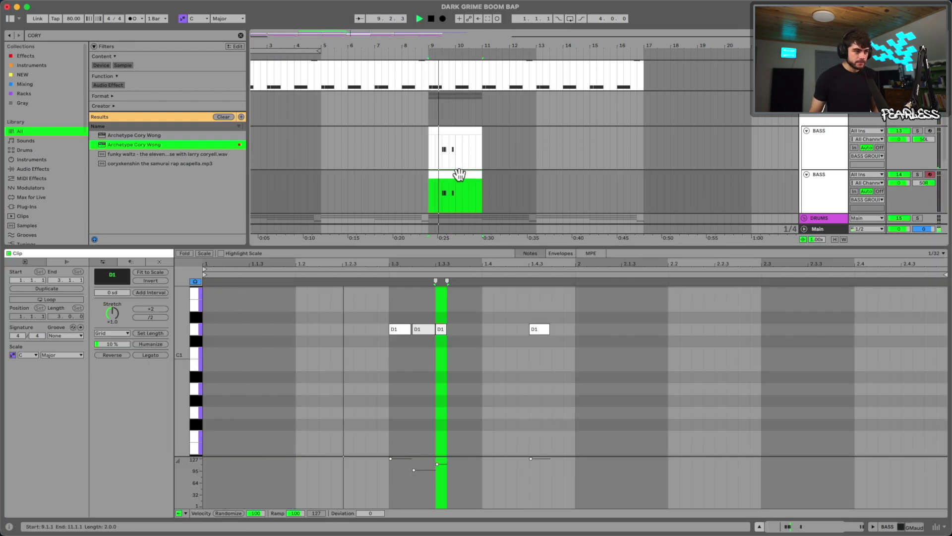
# Duplicate both two-bar BASS clips from bar 9 up to bar 17, and place copies at bars 5 and 7.
pyautogui.click(893, 527)
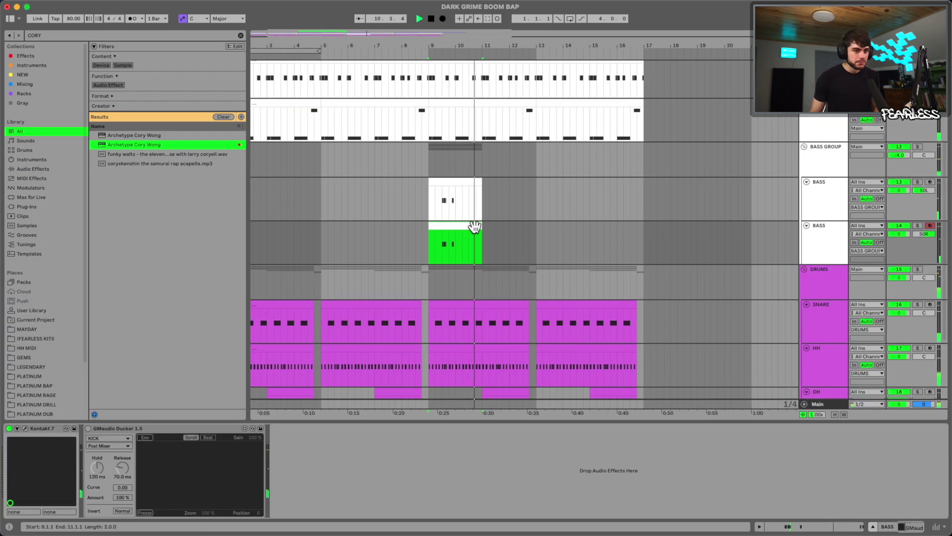
pyautogui.moveTo(484, 230); pyautogui.dragTo(431, 190)
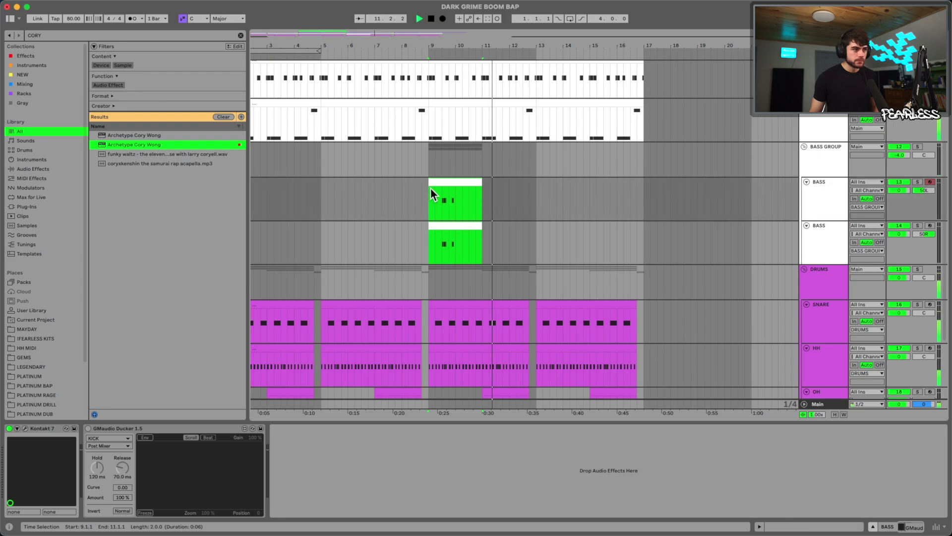
pyautogui.press('super+d')
pyautogui.press('super+d')
pyautogui.press('super+d')
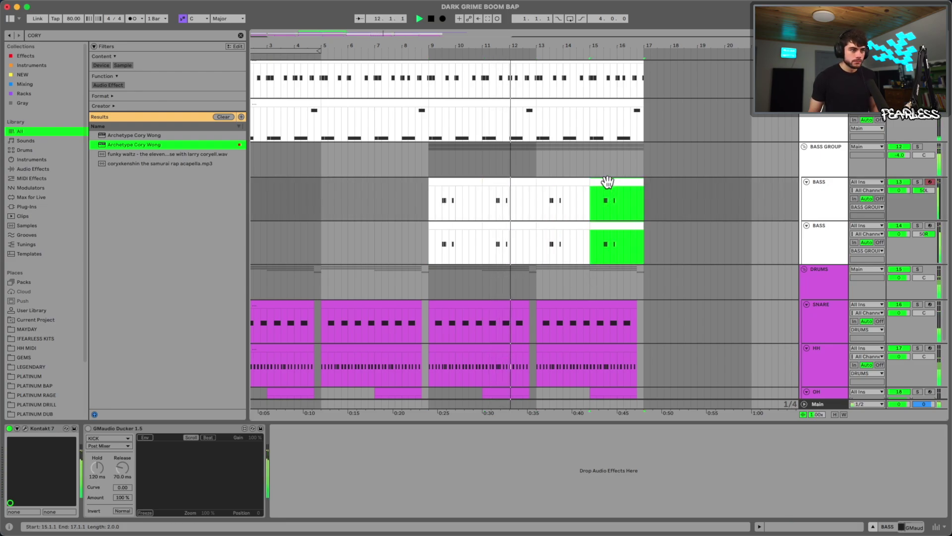
pyautogui.moveTo(604, 195); pyautogui.dragTo(343, 208)
pyautogui.press('super+d')
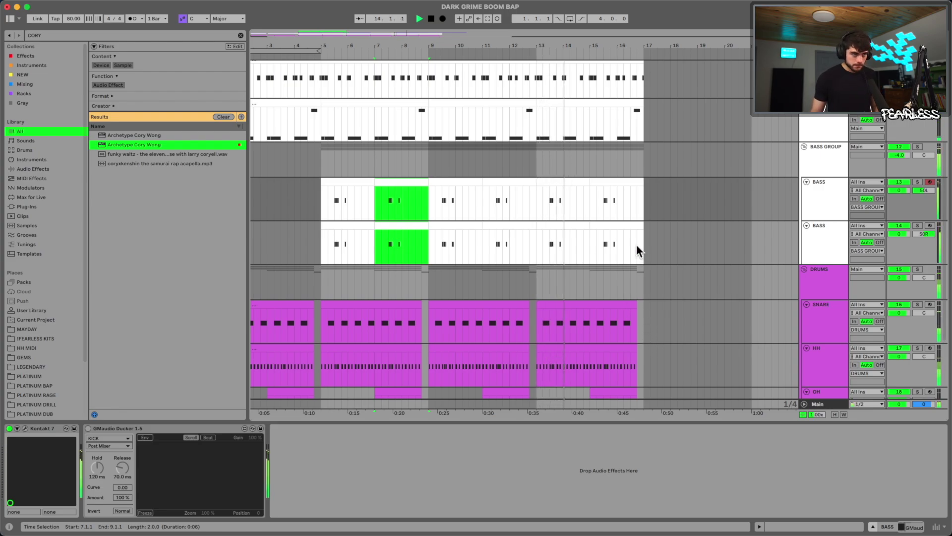
# Delete the clips at bars 15, 11 and 7 on both BASS tracks, and select the pair at bar 5.
pyautogui.moveTo(647, 226)
pyautogui.mouseDown()
pyautogui.moveTo(606, 183)
pyautogui.moveTo(591, 181)
pyautogui.mouseUp()
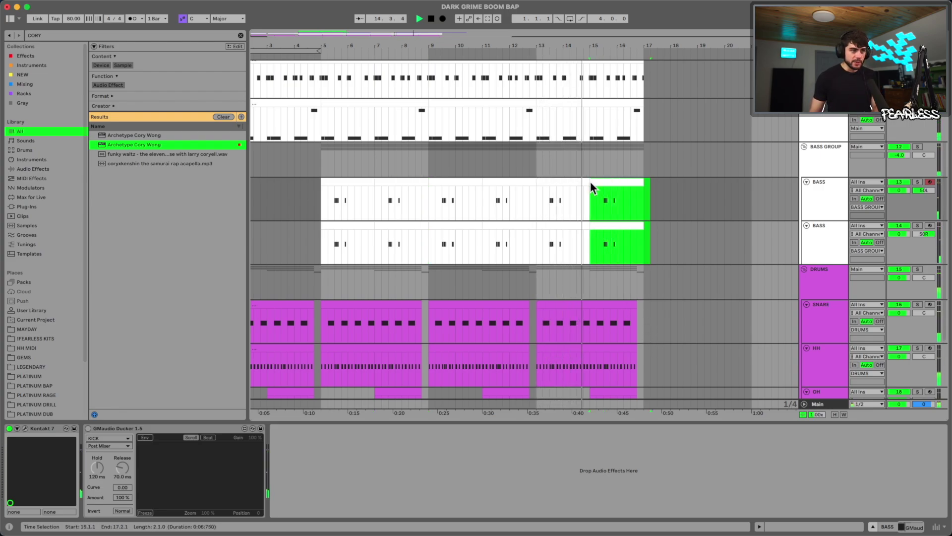
pyautogui.press('Delete')
pyautogui.click(506, 183)
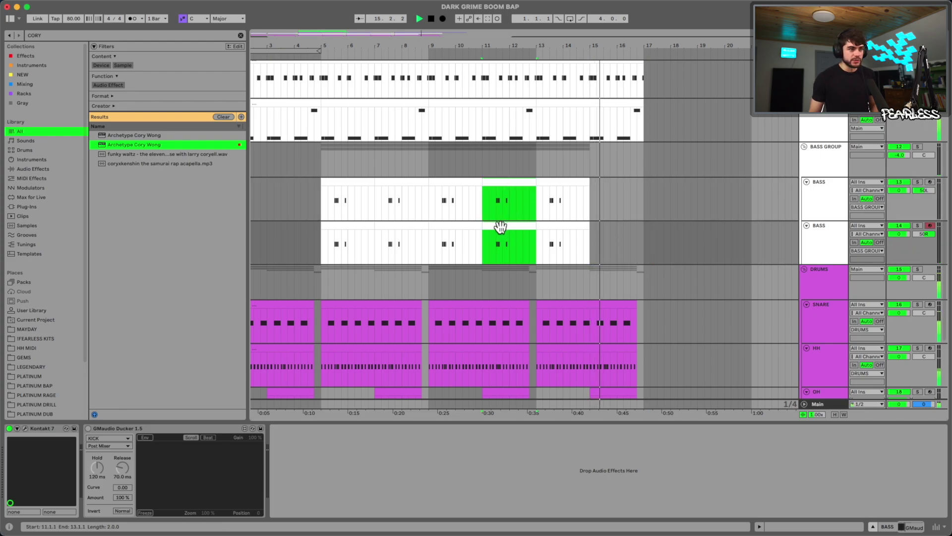
pyautogui.press('Delete')
pyautogui.click(409, 211)
pyautogui.keyDown('shift'); pyautogui.click(416, 236); pyautogui.keyUp('shift')
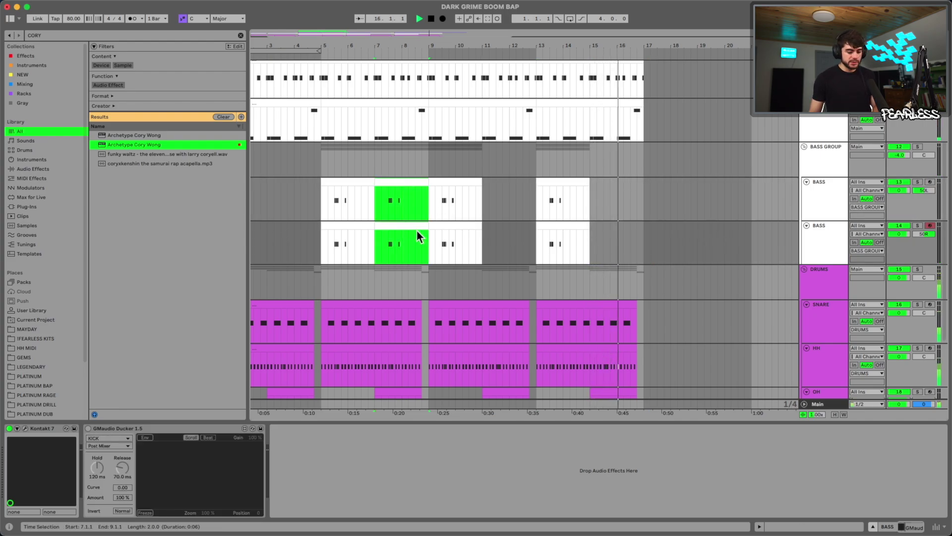
pyautogui.press('Delete')
pyautogui.moveTo(584, 48); pyautogui.dragTo(486, 33)
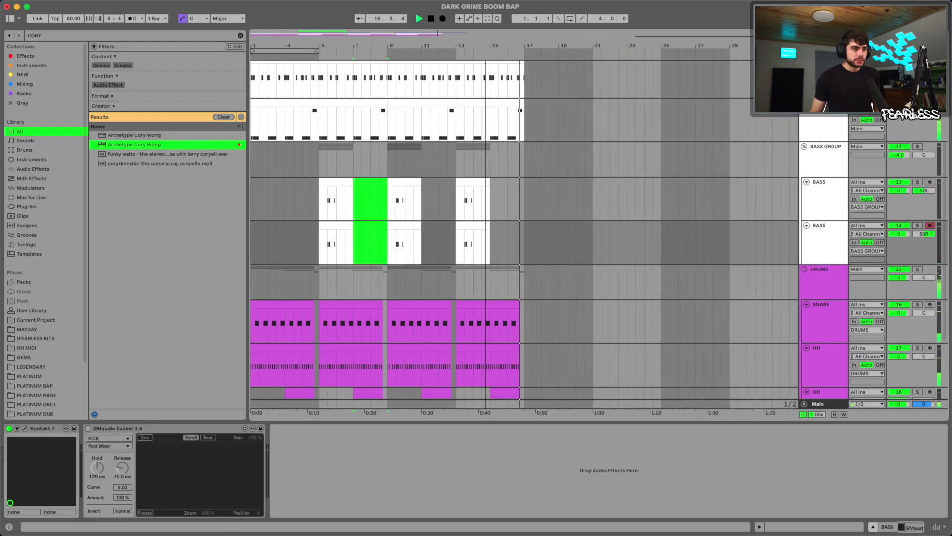
pyautogui.press('space')
pyautogui.click(329, 182)
pyautogui.keyDown('shift'); pyautogui.click(331, 228); pyautogui.keyUp('shift')
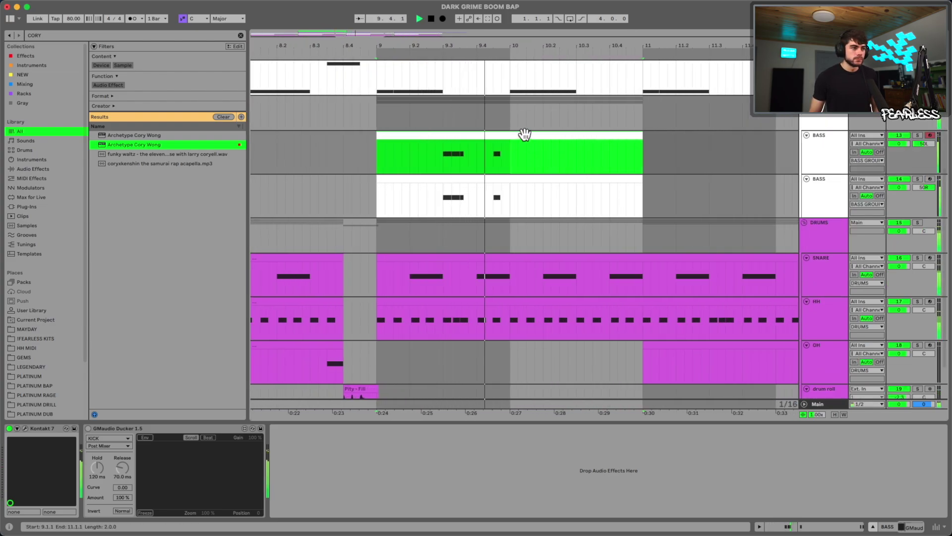
# In both BASS clips at bar 9, replace the D1 note at 1.4.3 with copies of the notes at 1.3.2 and 1.3.3.
pyautogui.doubleClick(524, 141)
pyautogui.click(548, 329)
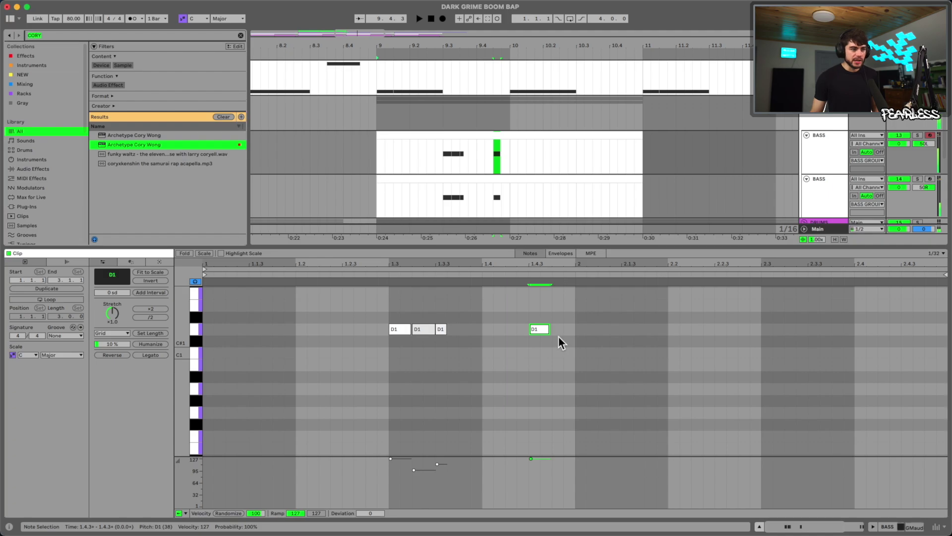
pyautogui.click(442, 330)
pyautogui.keyDown('shift'); pyautogui.click(421, 328); pyautogui.keyUp('shift')
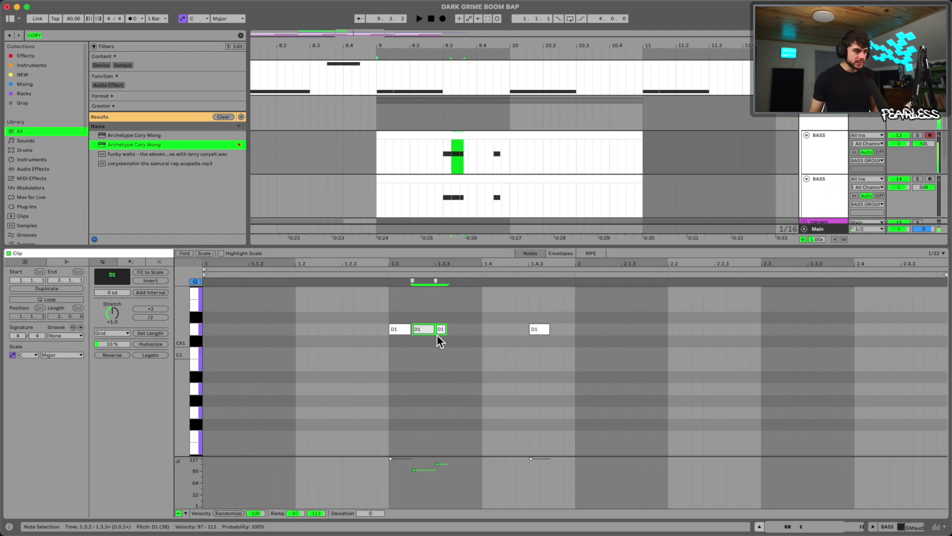
pyautogui.moveTo(420, 329); pyautogui.dragTo(541, 331)
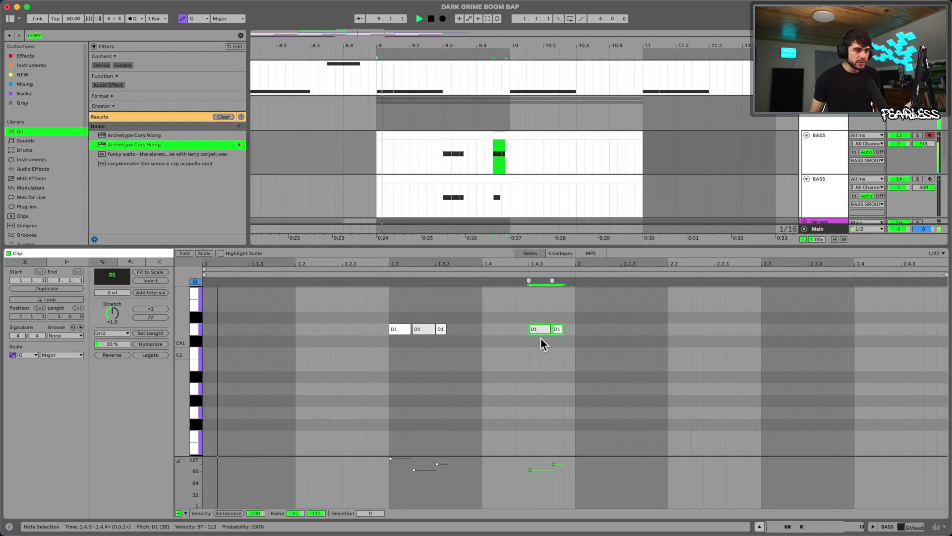
pyautogui.click(523, 144)
pyautogui.click(519, 185)
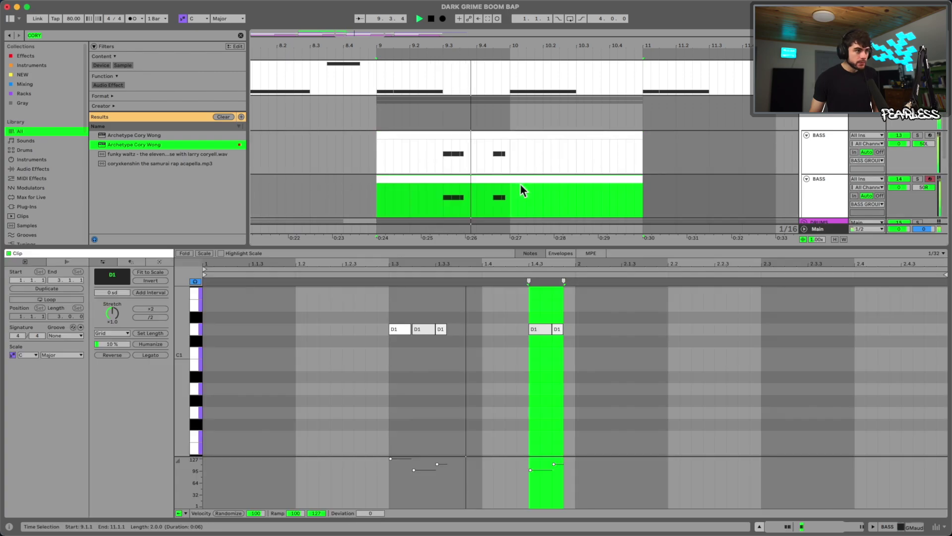
# Enlarge the clip's note editor slightly and play back the edited bass fill.
pyautogui.click(597, 341)
pyautogui.press('space')
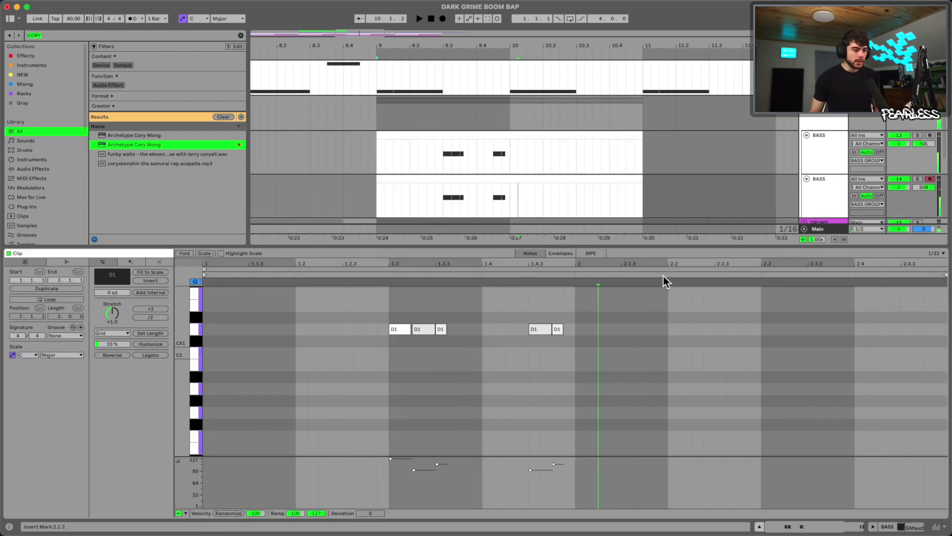
pyautogui.moveTo(641, 246); pyautogui.dragTo(590, 221)
pyautogui.press('space')
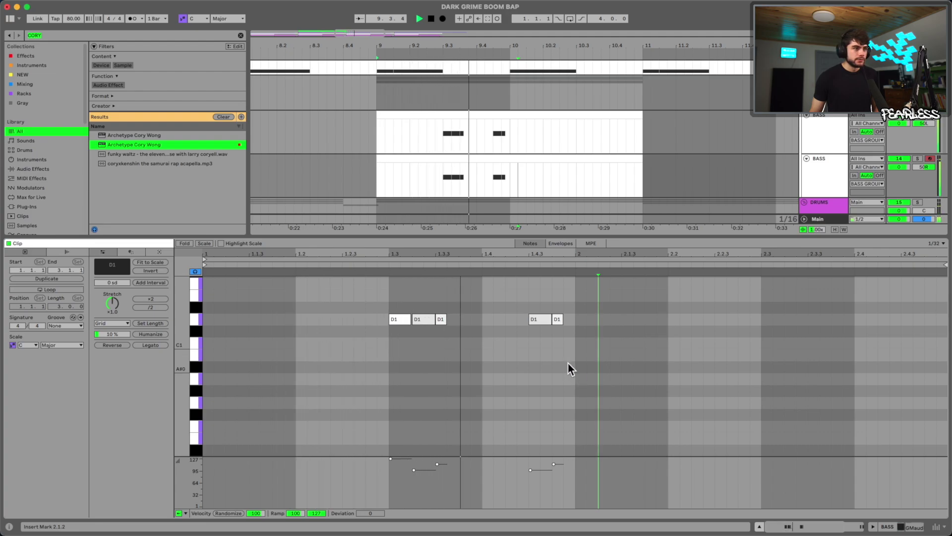
pyautogui.scroll(3, 565, 382)
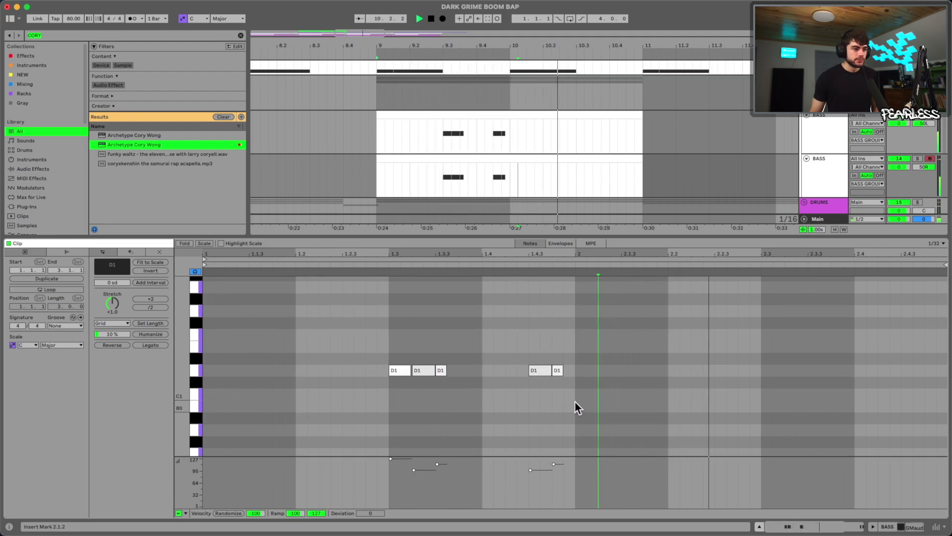
# In the two-bar BASS clip at bar 9, duplicate the first bar's notes into the second bar and transpose the copies up to D#1.
pyautogui.press('space')
pyautogui.press('super+a')
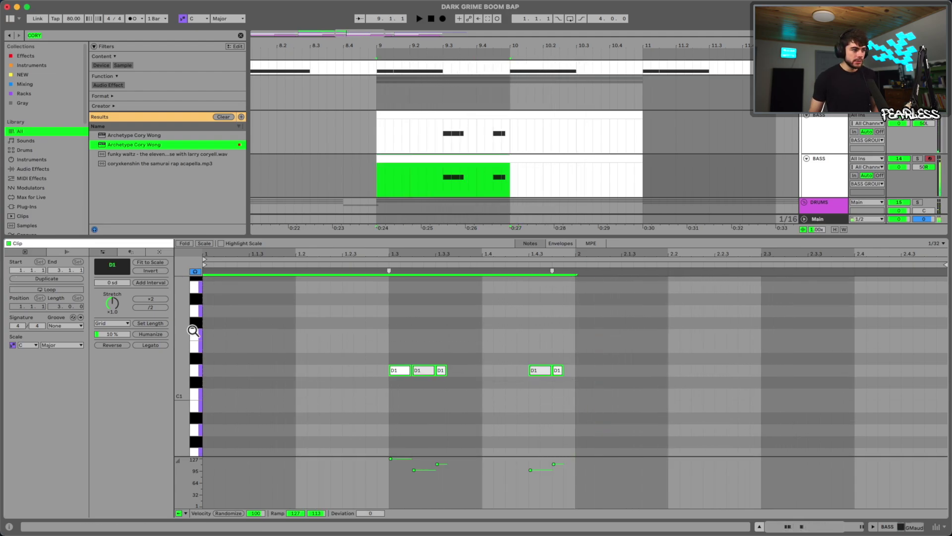
pyautogui.press('super+d')
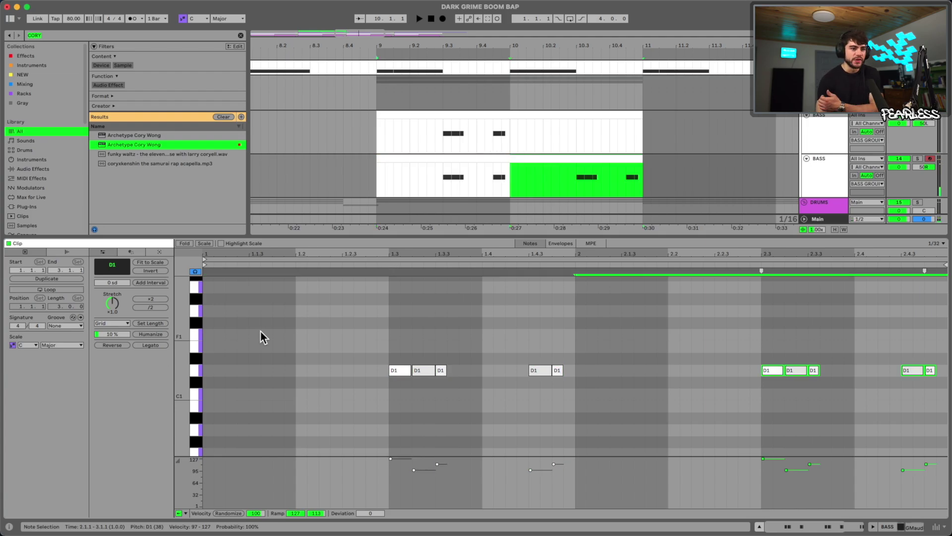
pyautogui.moveTo(693, 301); pyautogui.dragTo(949, 412)
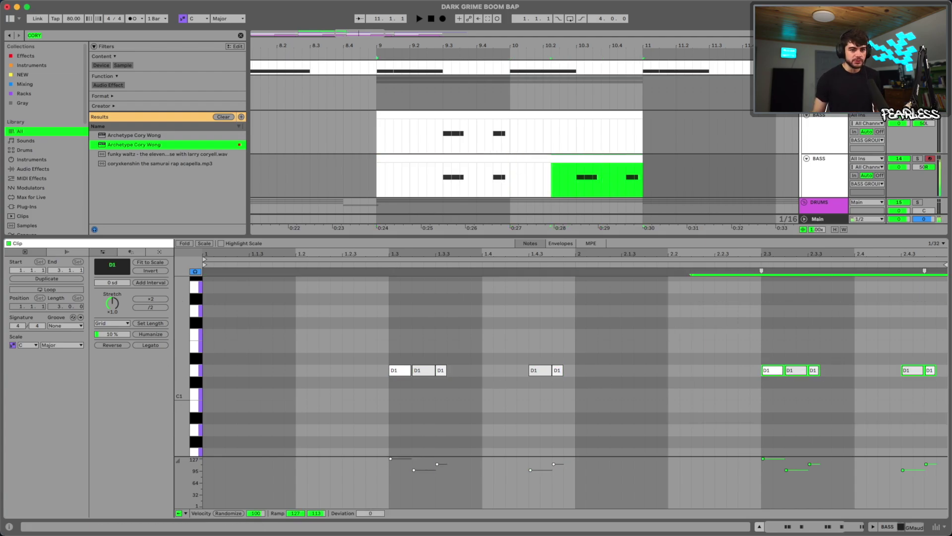
pyautogui.press('Up')
# Copy the edited two-bar clip onto the other BASS track at bar 9, replacing its clip, and play back the result.
pyautogui.click(583, 158)
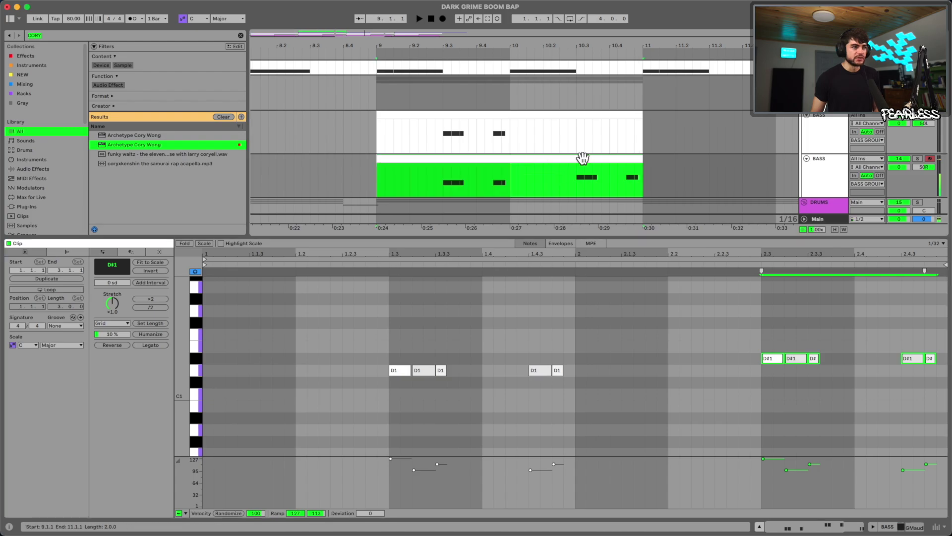
pyautogui.moveTo(583, 159); pyautogui.dragTo(586, 132)
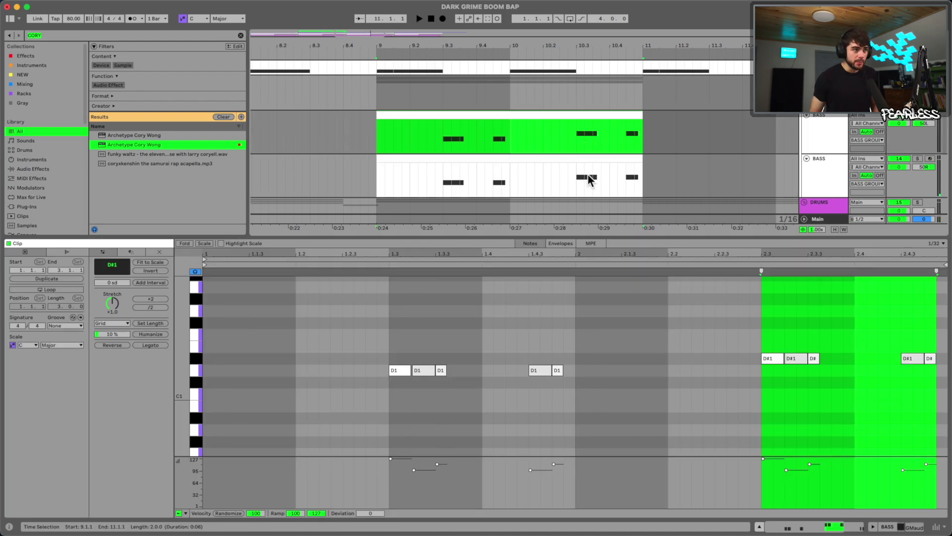
pyautogui.moveTo(742, 320); pyautogui.dragTo(719, 303)
pyautogui.click(480, 115)
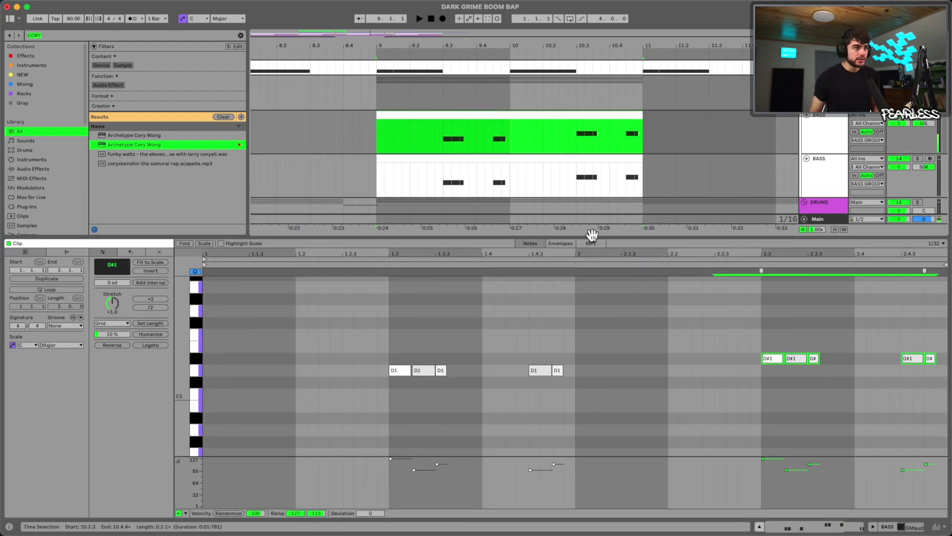
pyautogui.press('space')
pyautogui.scroll(-2, 566, 188)
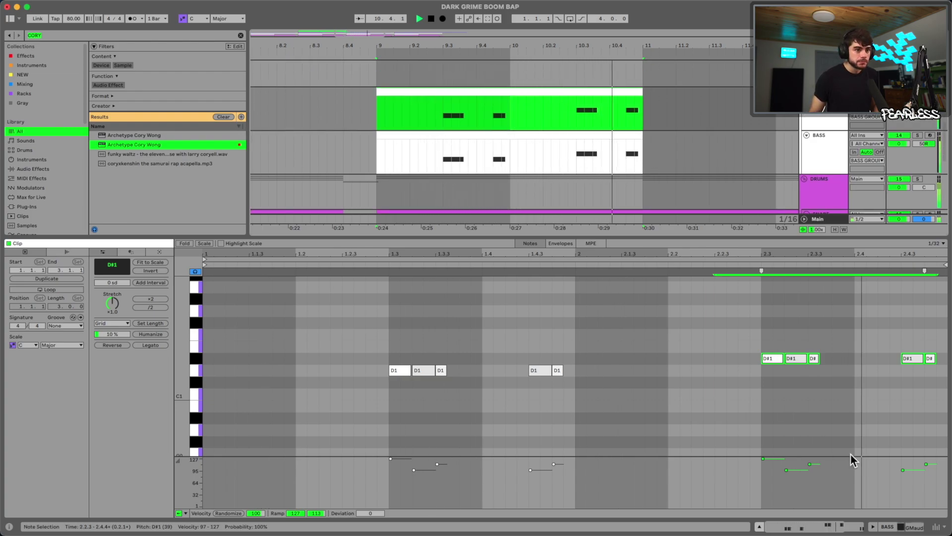
# Move Archetype Cory Wong ahead of OTT in the BASS GROUP's device chain.
pyautogui.click(893, 530)
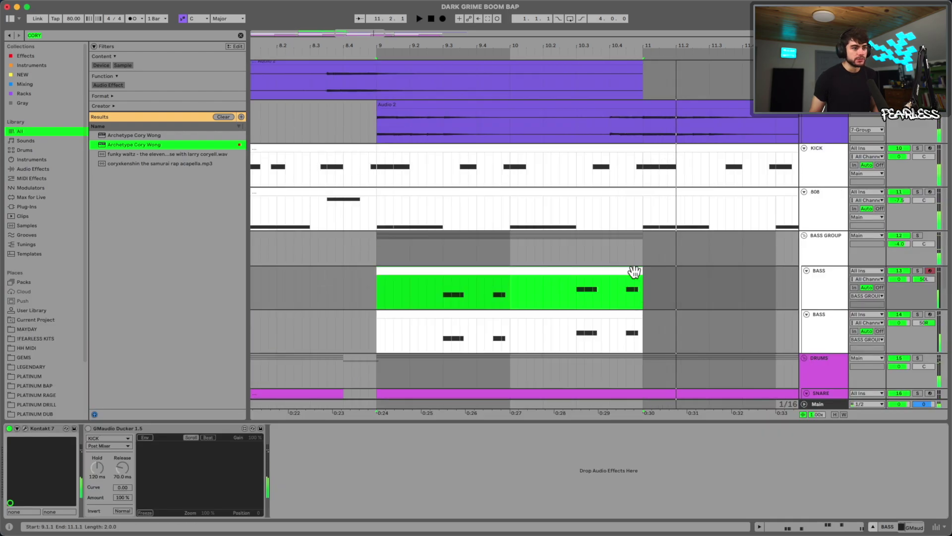
pyautogui.moveTo(583, 46); pyautogui.dragTo(583, 18)
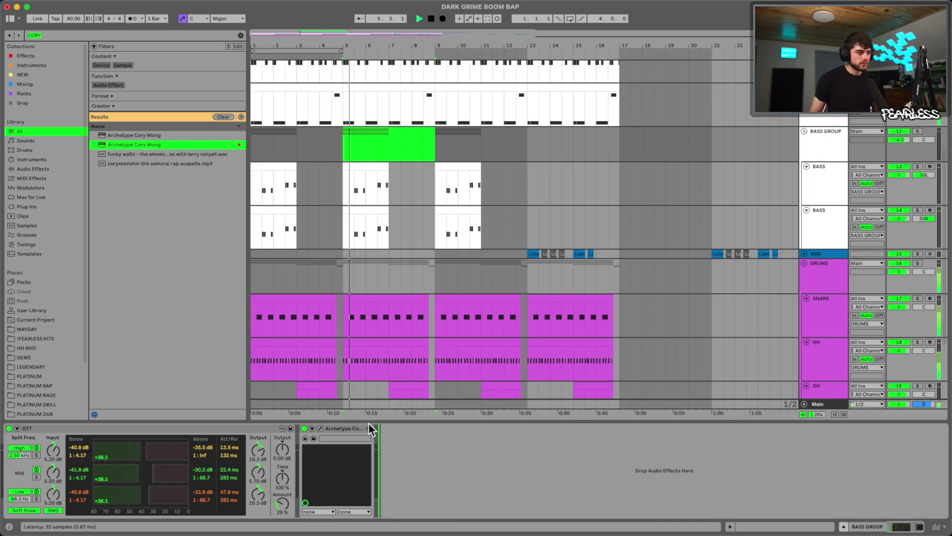
pyautogui.press('space')
pyautogui.moveTo(328, 429); pyautogui.dragTo(10, 448)
# Duplicate the BASS GROUP's OTT, set the Amounts to 36% on the first and 13% on the second, and play it back.
pyautogui.click(213, 428)
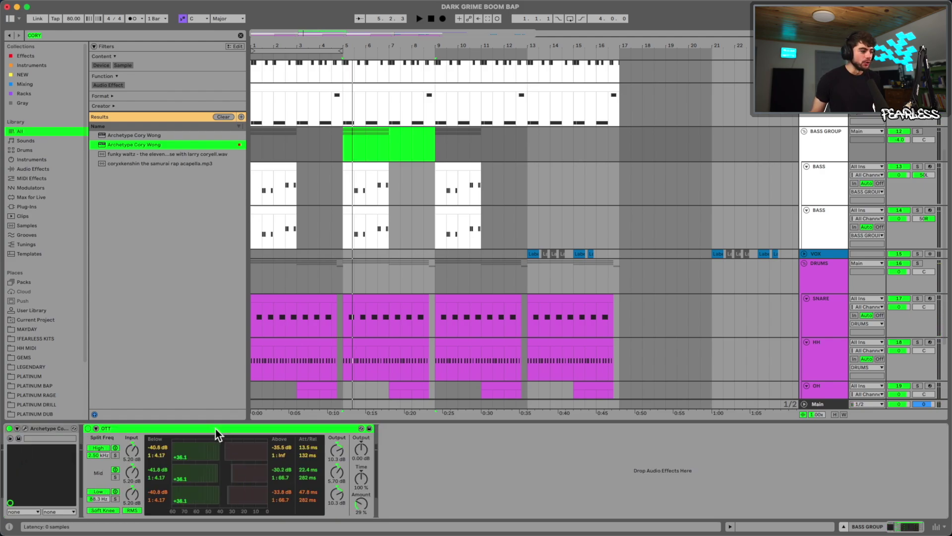
pyautogui.press('super+d')
pyautogui.moveTo(657, 511)
pyautogui.mouseDown()
pyautogui.moveTo(658, 520)
pyautogui.moveTo(657, 509)
pyautogui.mouseUp()
pyautogui.press('space')
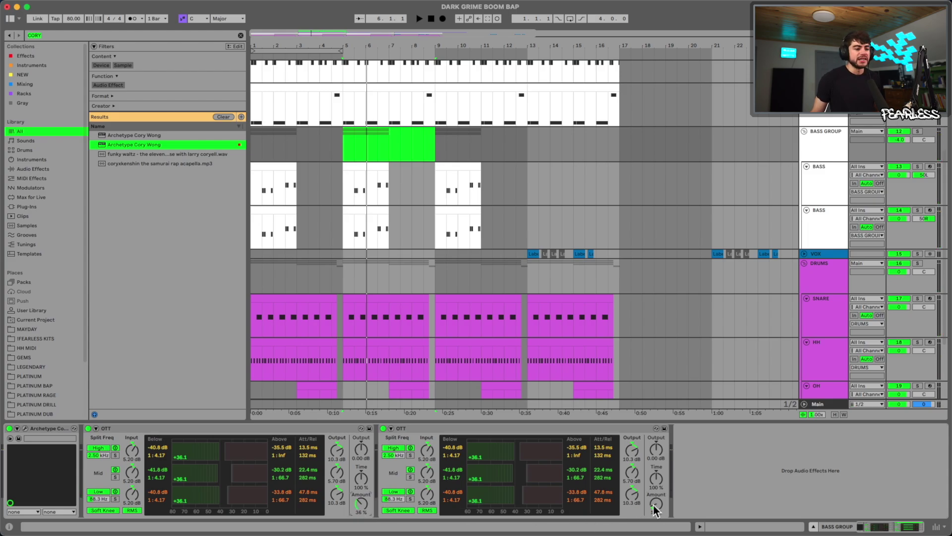
pyautogui.press('space')
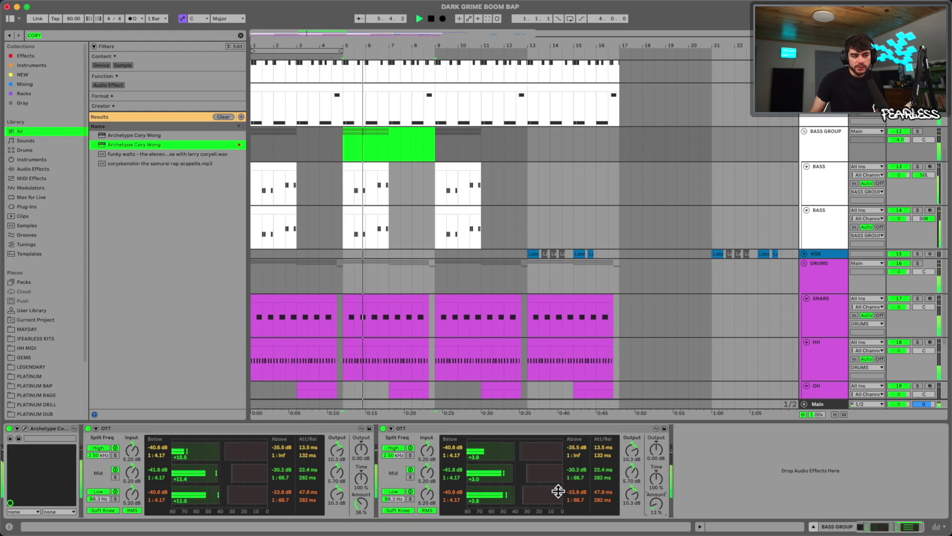
# Compare the bass in playback with the second OTT bypassed and re-enabled.
pyautogui.click(382, 428)
pyautogui.press('space')
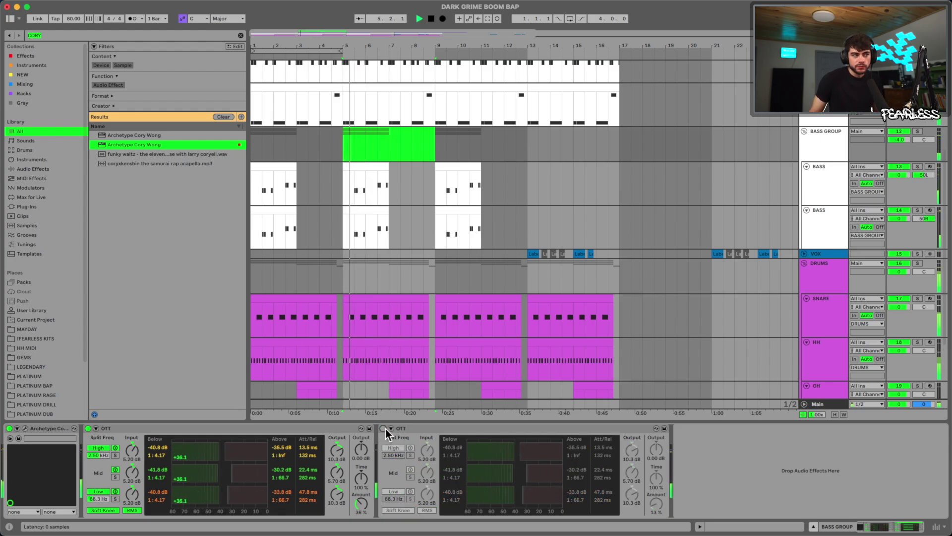
pyautogui.click(382, 428)
pyautogui.press('space')
pyautogui.press('space')
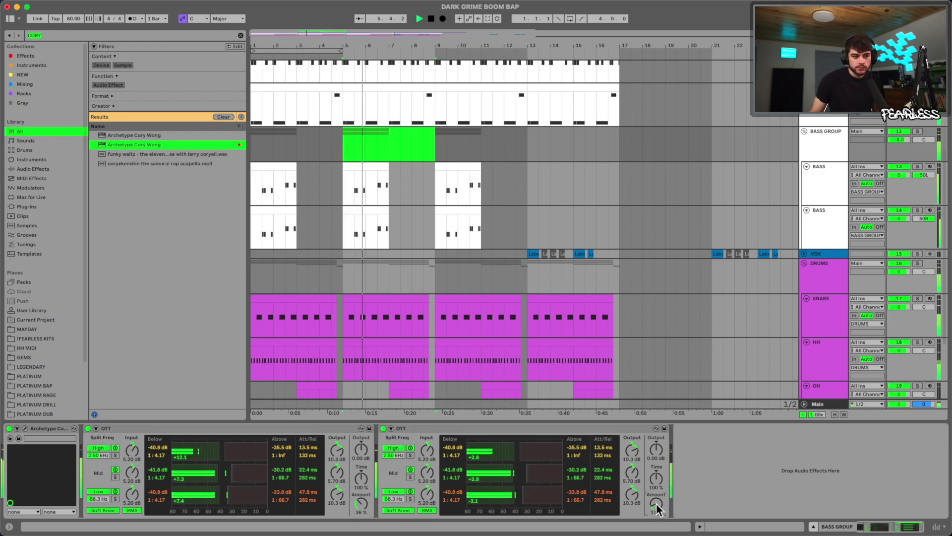
# Set the BASS GROUP's volume to -6.2 dB in the Session View mixer while the beat plays.
pyautogui.press('space')
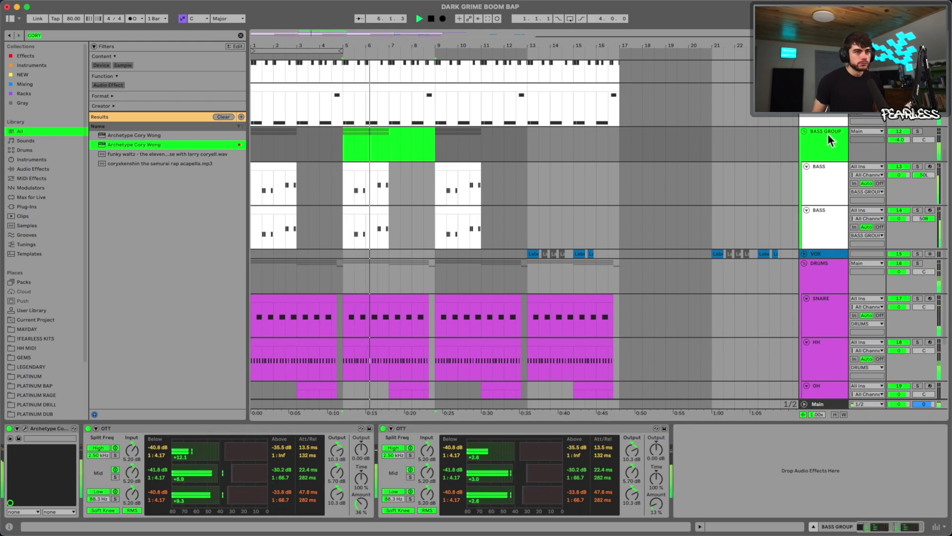
pyautogui.press('Tab')
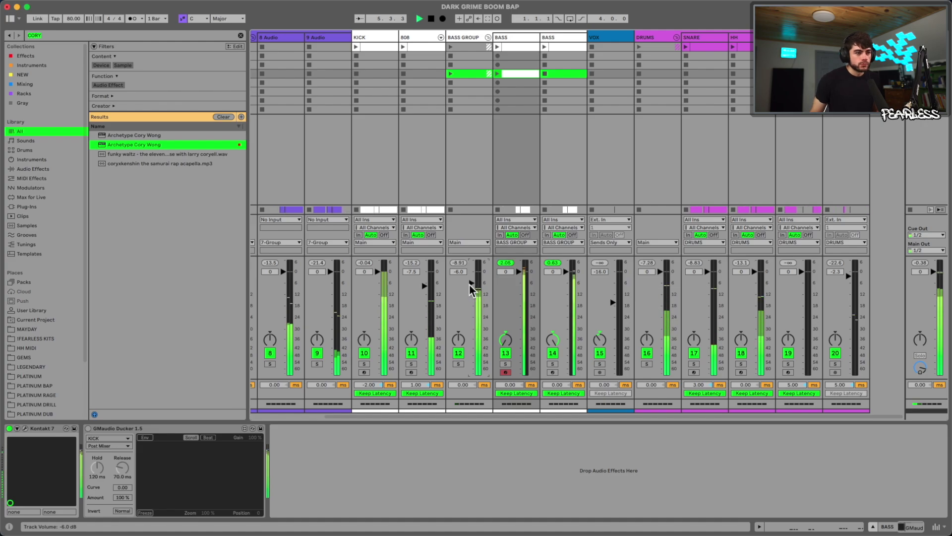
pyautogui.press('Tab')
# Add a return track named DRUM BUSS and raise the DRUMS group's send to it to maximum, checking it in playback.
pyautogui.scroll(5, 586, 284)
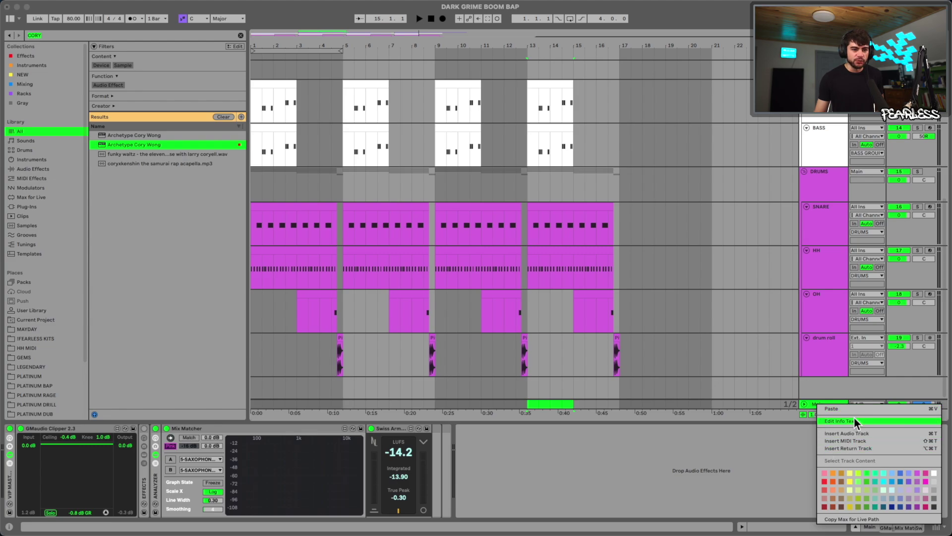
pyautogui.click(851, 447)
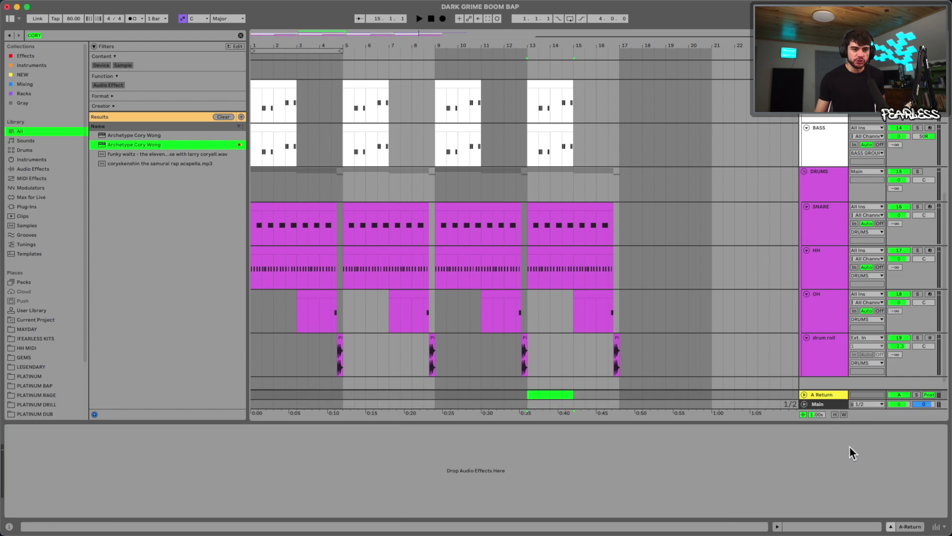
pyautogui.press('Tab')
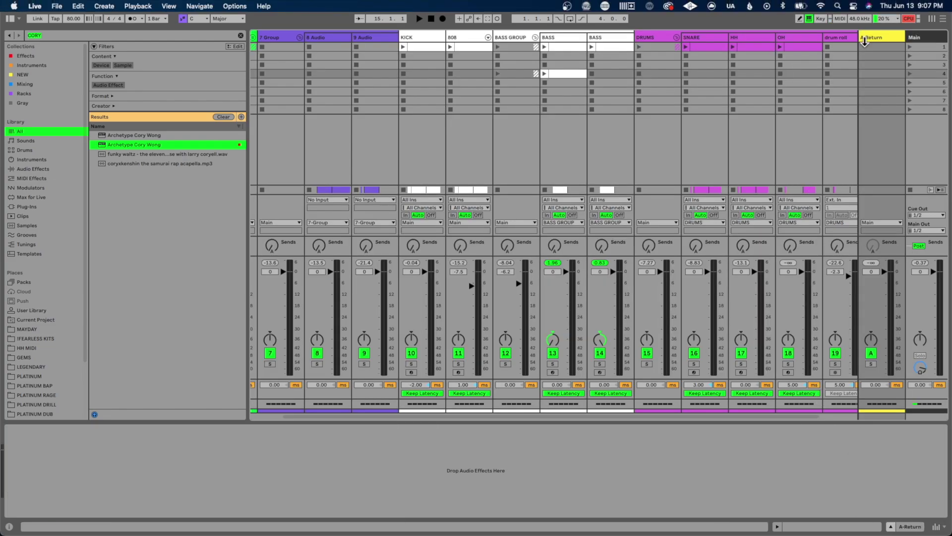
pyautogui.write('DRUM BUSS')
pyautogui.press('Return')
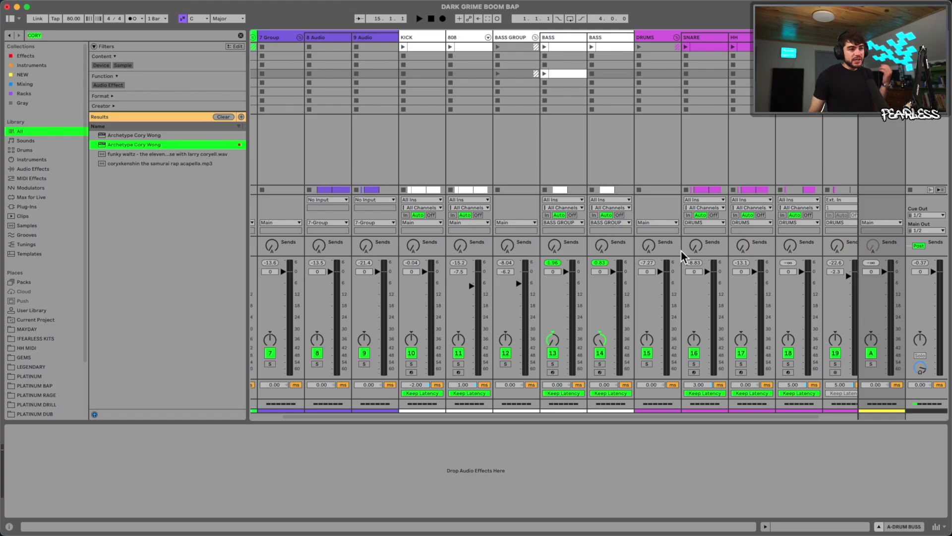
pyautogui.moveTo(649, 246); pyautogui.dragTo(650, 149)
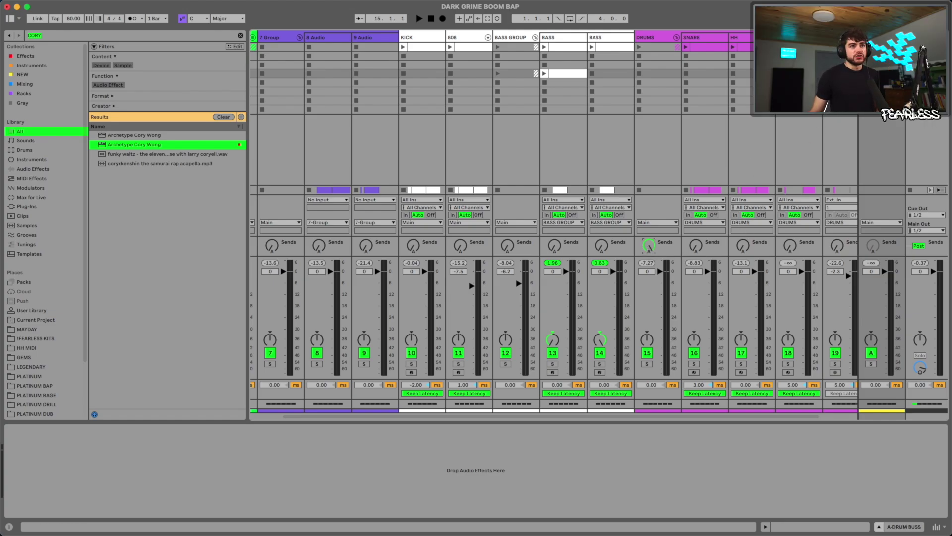
pyautogui.press('space')
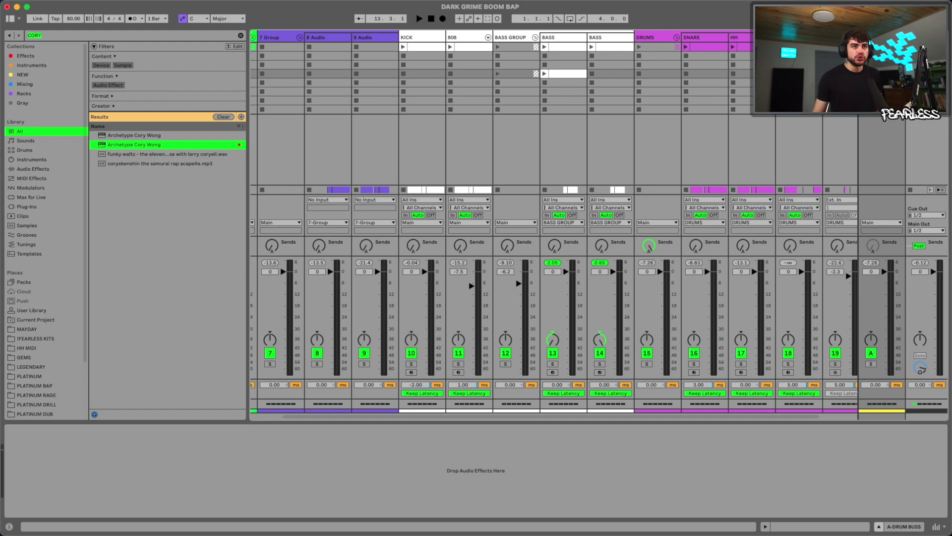
# Find MixBox in the browser and load it onto the DRUM BUSS return track.
pyautogui.write('mixbo')
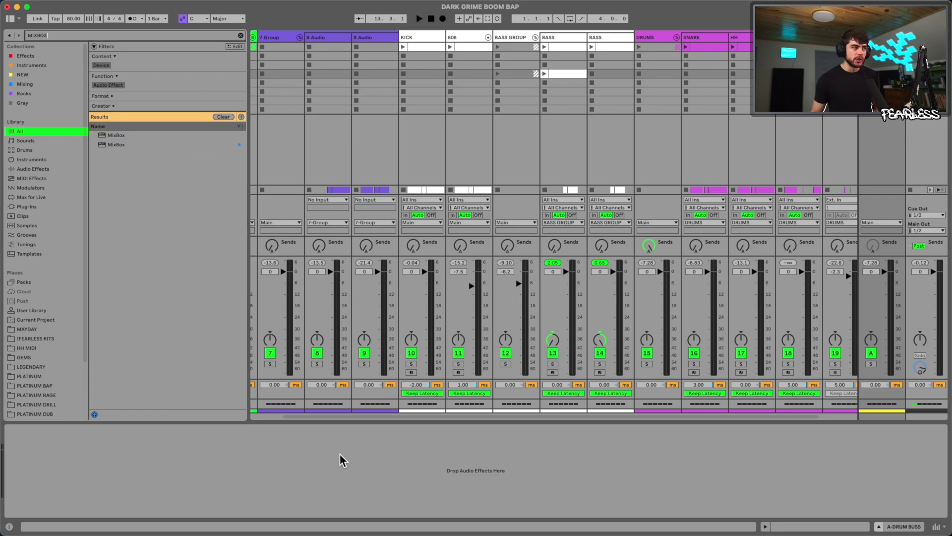
pyautogui.doubleClick(137, 137)
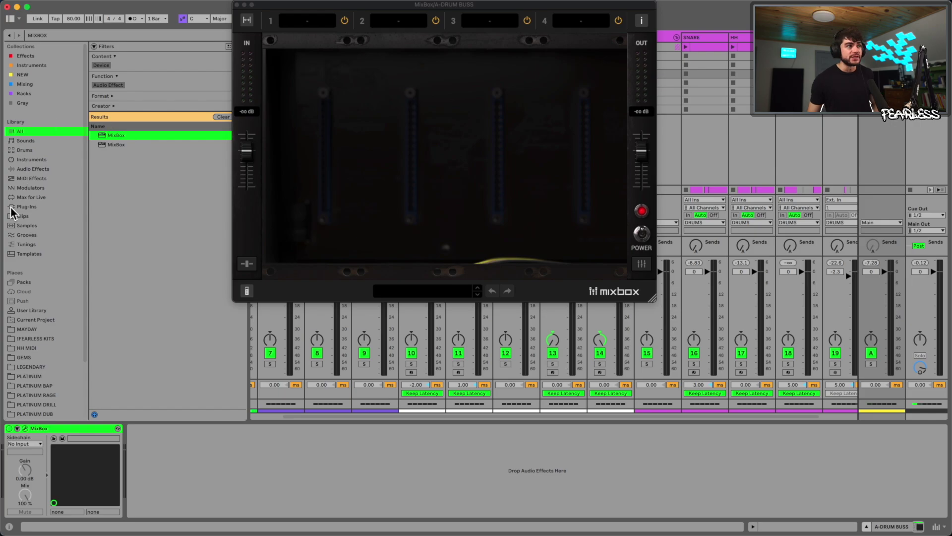
pyautogui.moveTo(438, 9); pyautogui.dragTo(461, 66)
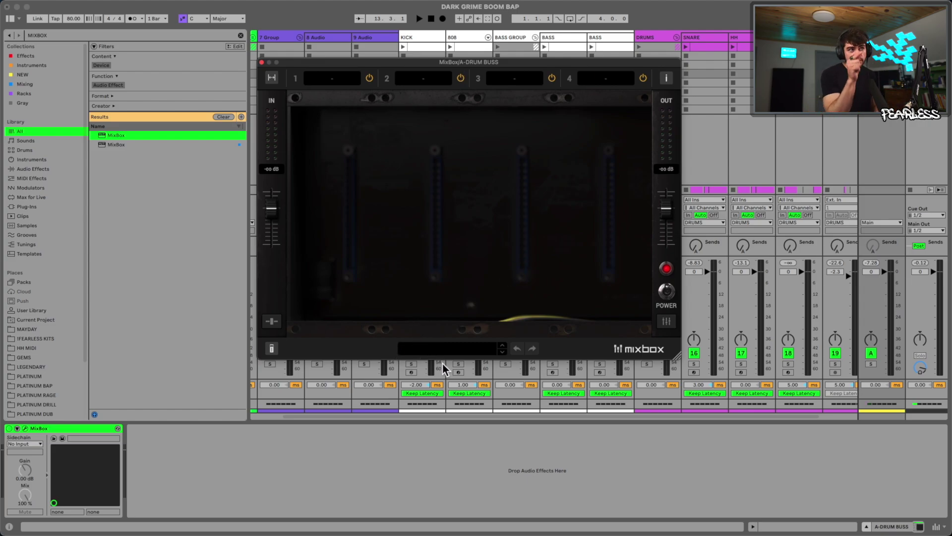
# Load the Drum Ensemble preset from MixBox's Drums category and play the drums through it.
pyautogui.click(468, 351)
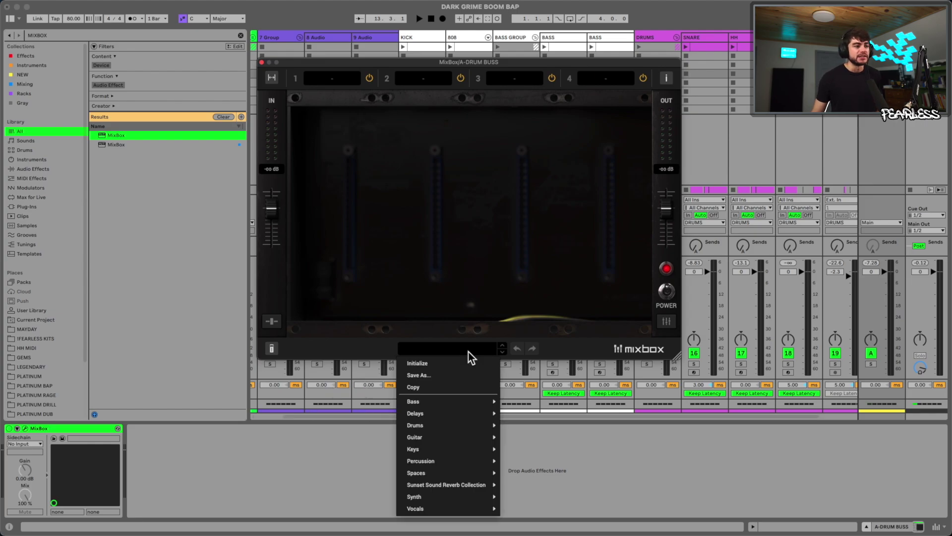
pyautogui.moveTo(439, 447)
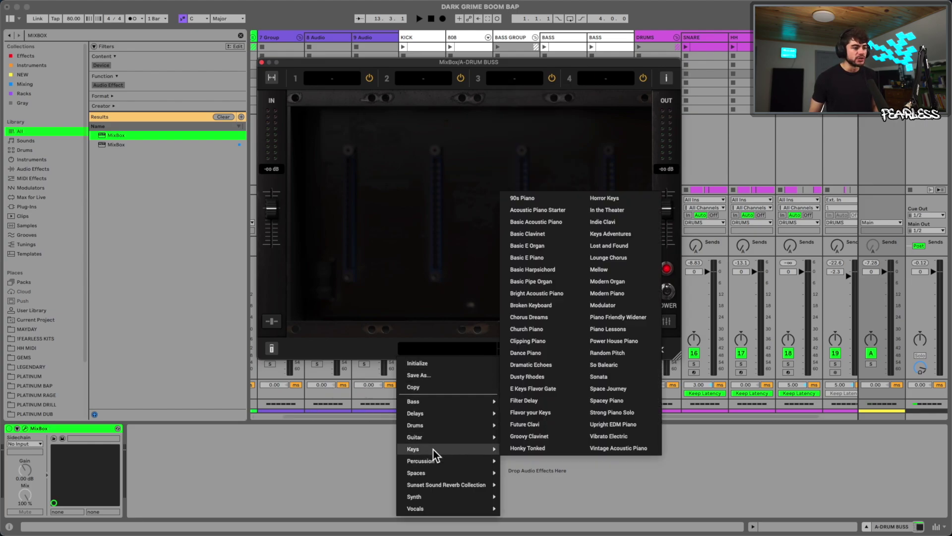
pyautogui.moveTo(440, 427)
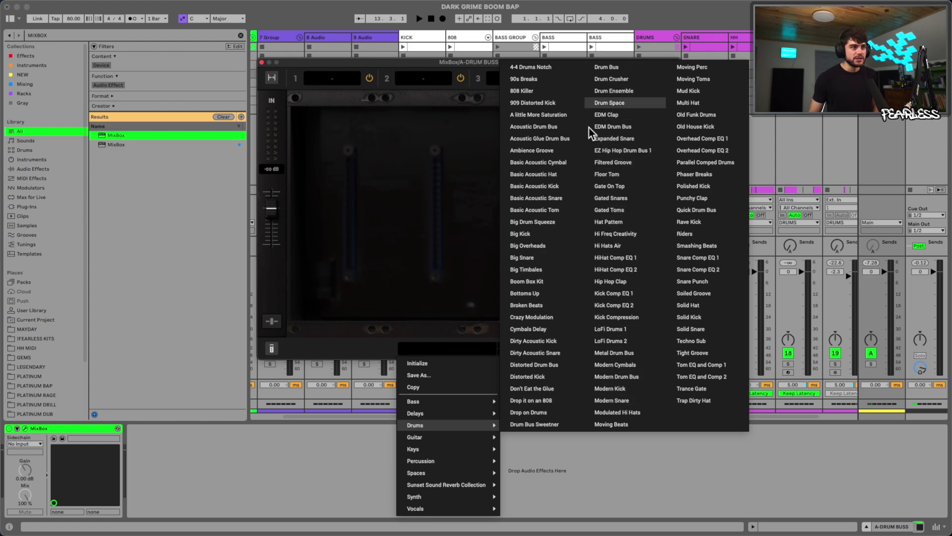
pyautogui.click(629, 90)
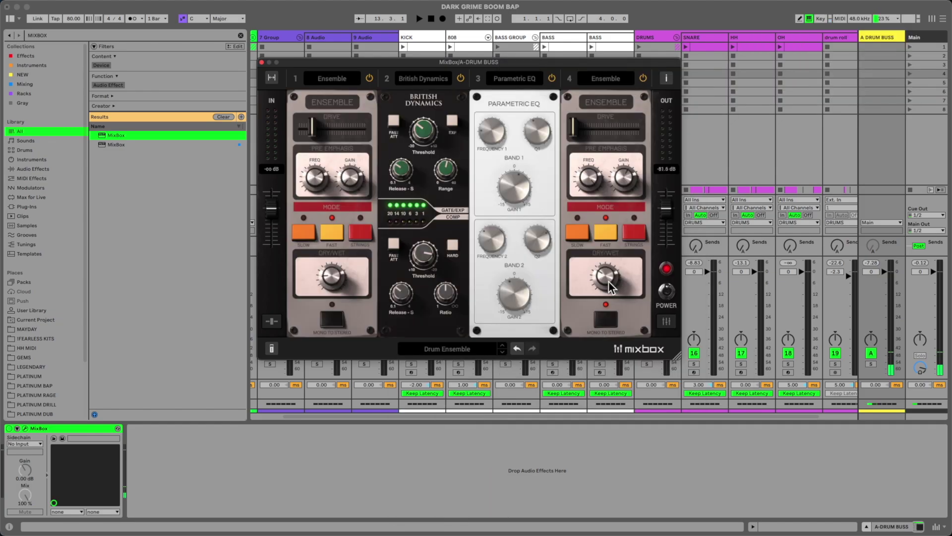
pyautogui.press('space')
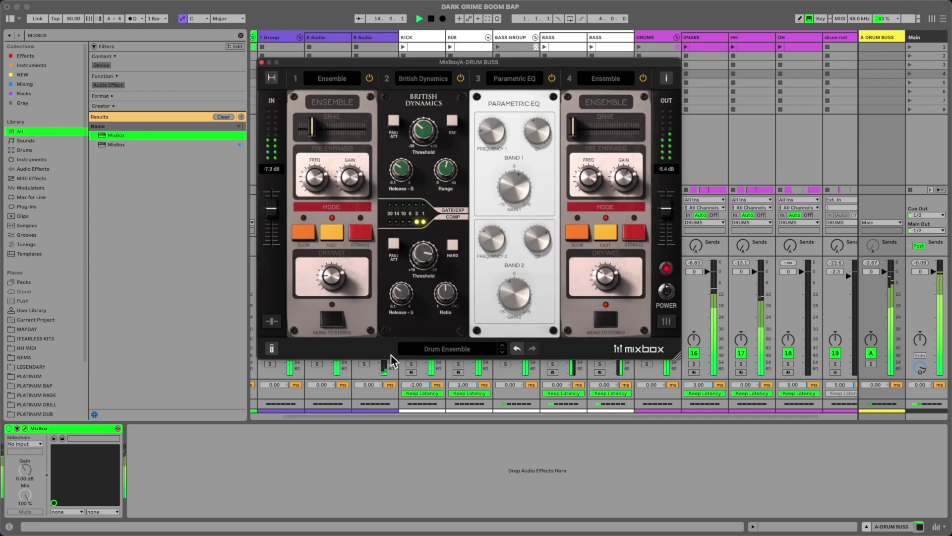
# Move the MixBox window clear of the DRUMS group's routing and set the group's output to Sends Only.
pyautogui.moveTo(442, 63); pyautogui.dragTo(706, 174)
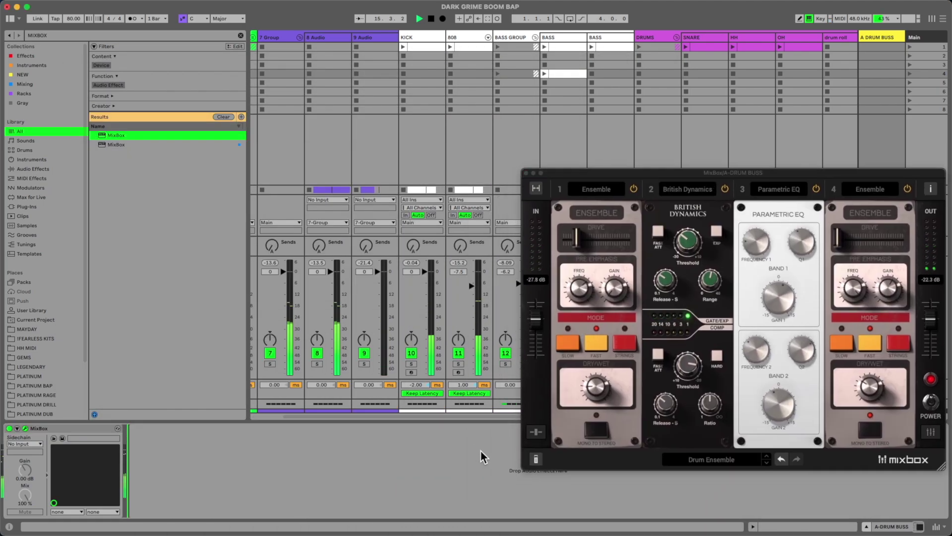
pyautogui.moveTo(593, 186); pyautogui.dragTo(171, 52)
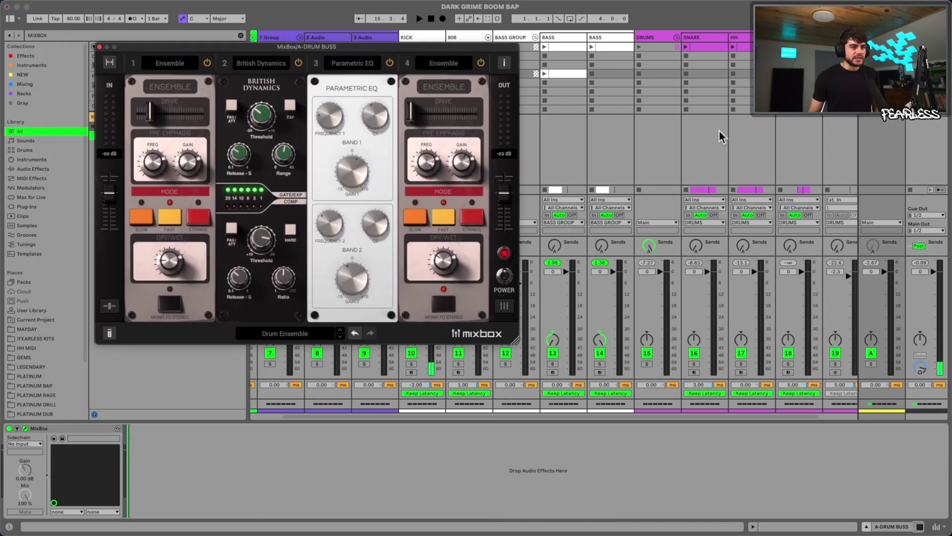
pyautogui.click(665, 223)
pyautogui.click(661, 383)
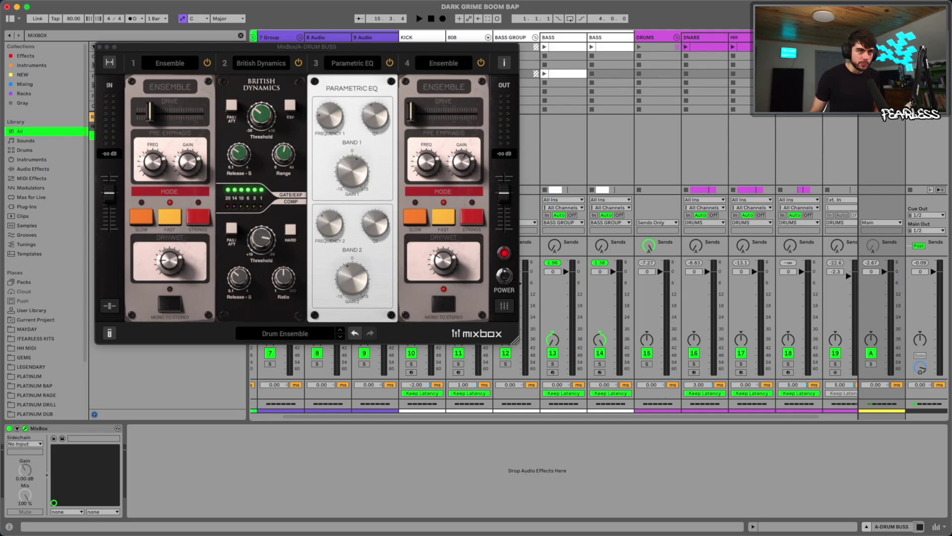
# Play back the drums through the DRUM BUSS return, toggling MixBox off and on to compare the sound.
pyautogui.press('space')
pyautogui.moveTo(471, 47); pyautogui.dragTo(633, 80)
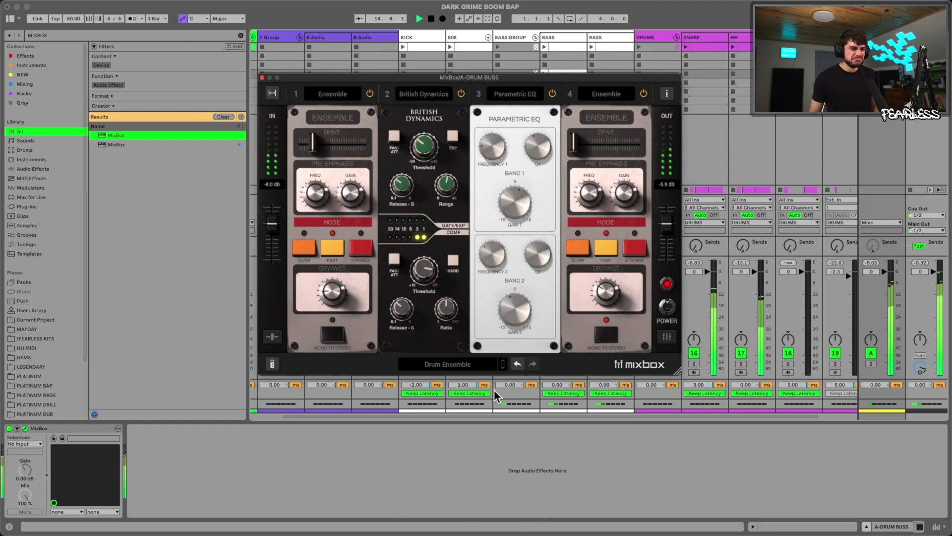
pyautogui.press('space')
pyautogui.click(9, 429)
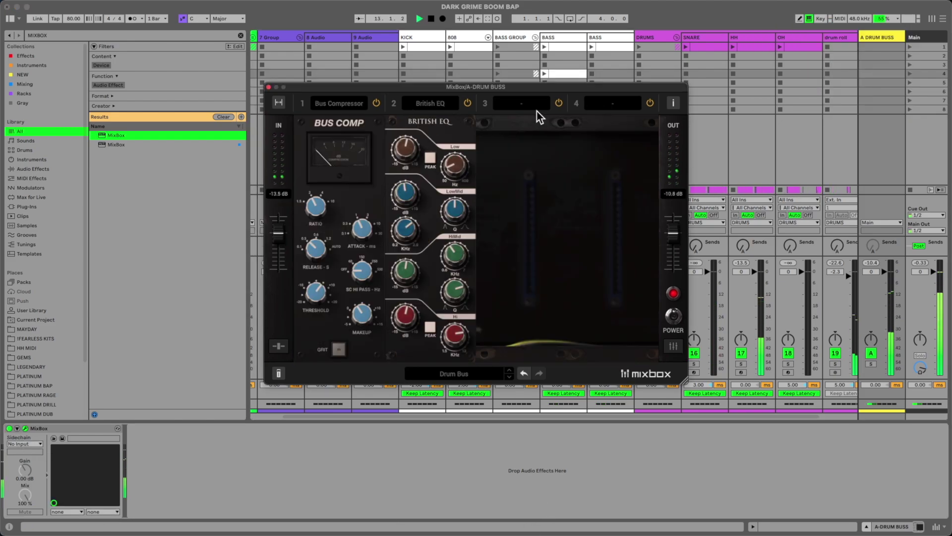
# Audition the Drum Crusher, Drum Space and Drum Bus Sweetner presets in MixBox during playback and load Drum Ensemble.
pyautogui.click(511, 377)
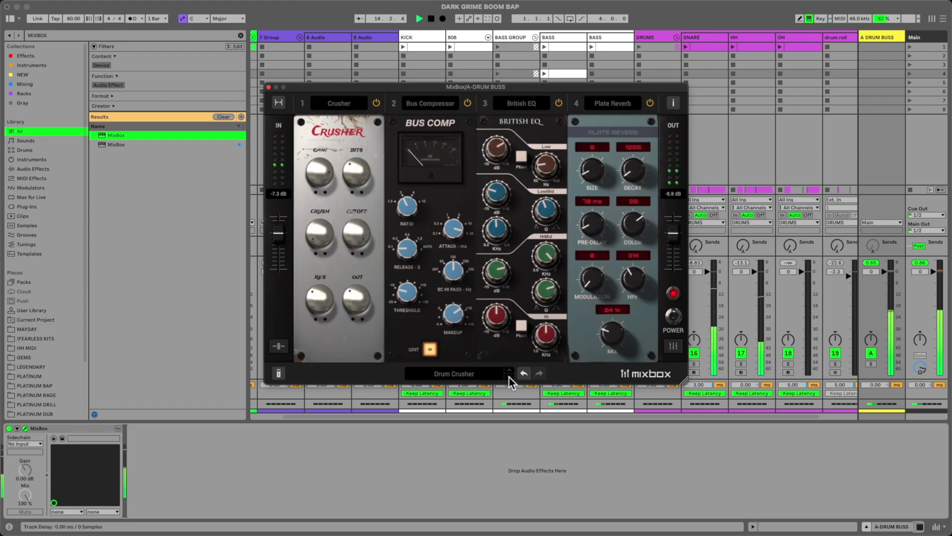
pyautogui.click(508, 377)
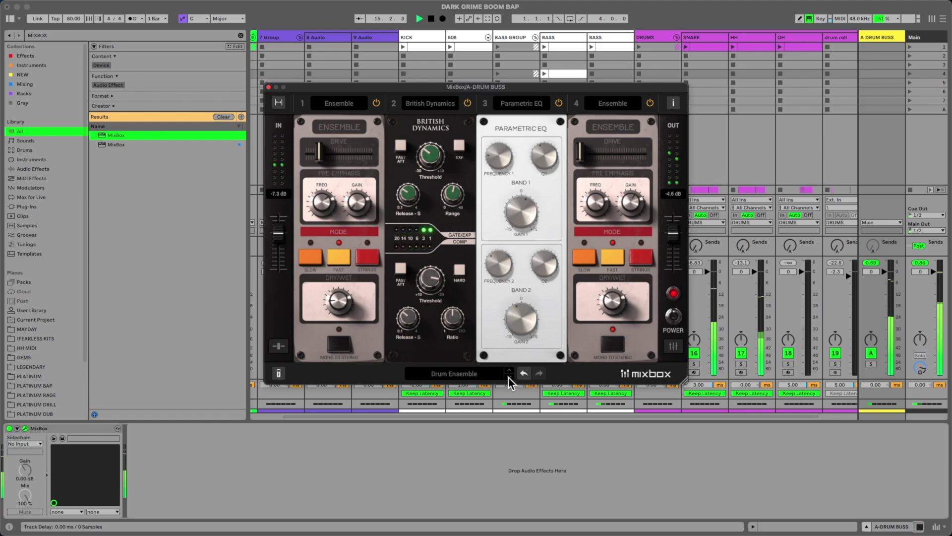
pyautogui.click(508, 377)
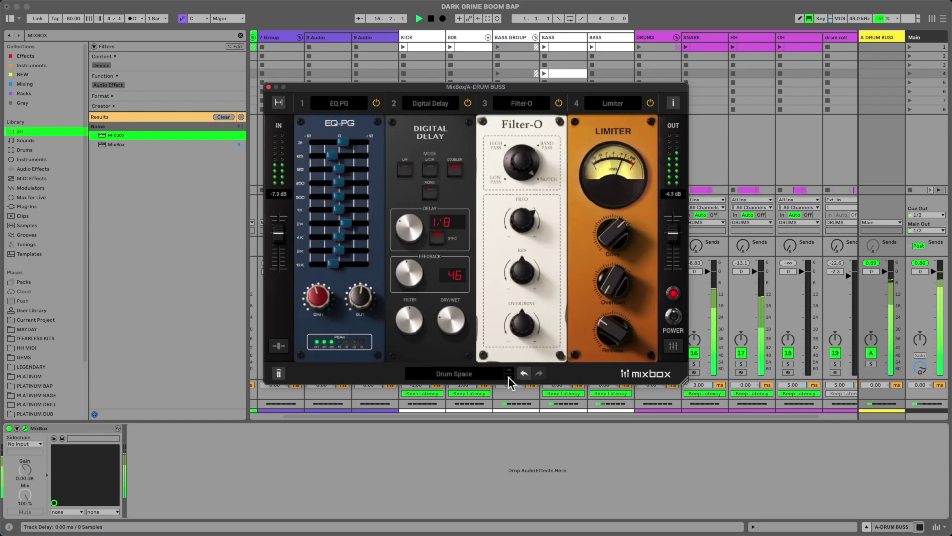
pyautogui.click(466, 375)
pyautogui.click(567, 361)
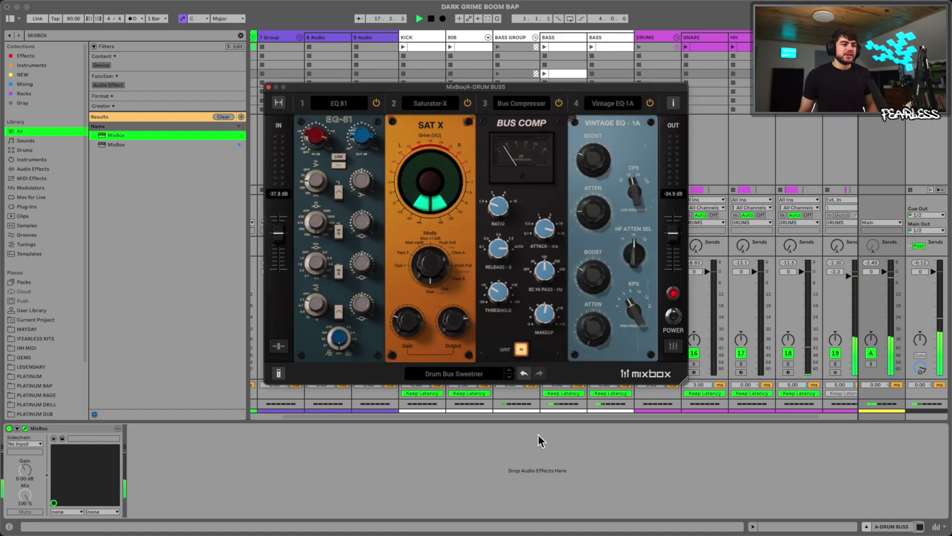
pyautogui.click(508, 377)
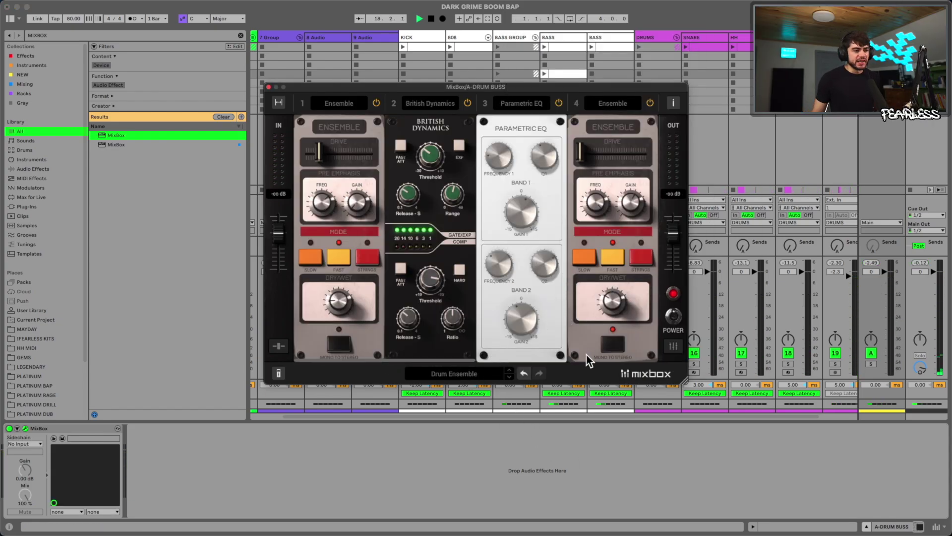
pyautogui.press('space')
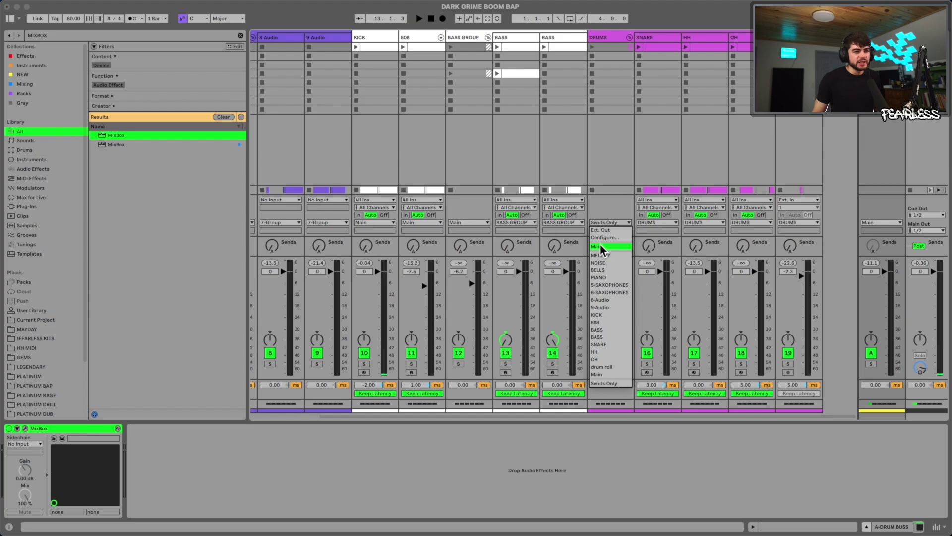
# Set the DRUMS group's output to Main and play back the beat with the DRUM BUSS return.
pyautogui.click(600, 246)
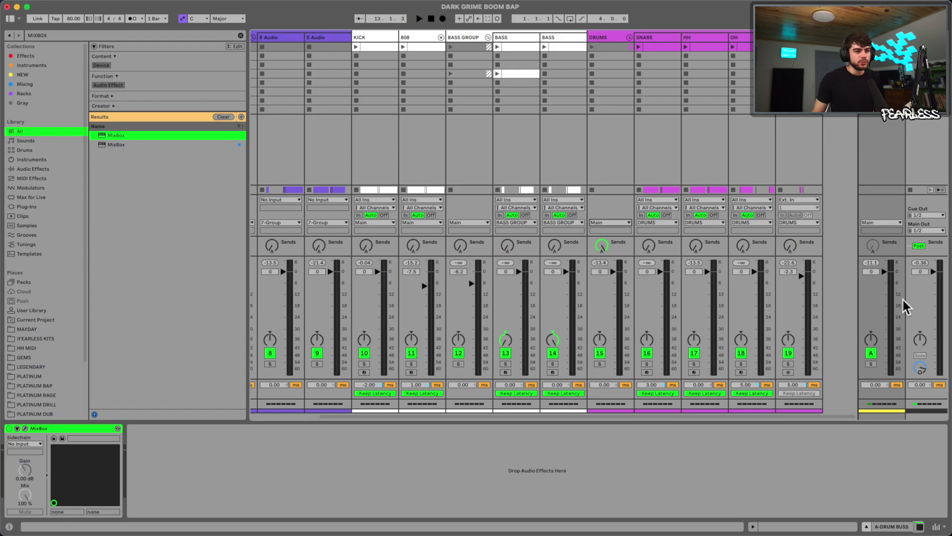
pyautogui.press('space')
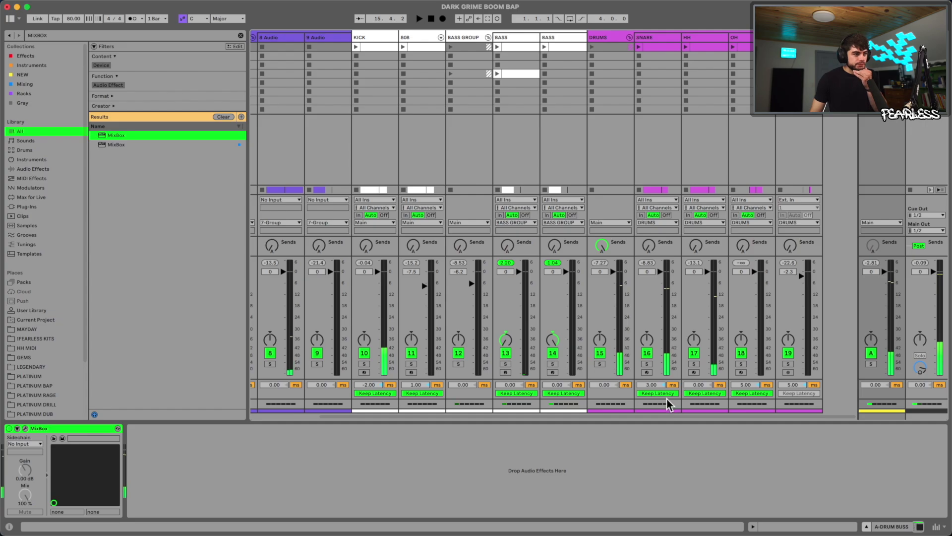
pyautogui.press('space')
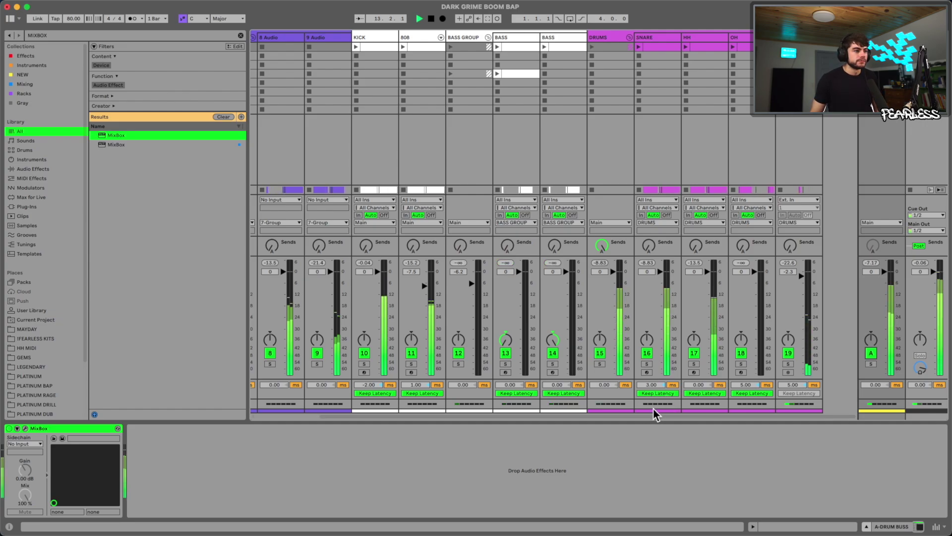
# Copy the GMaudio Ducker from the 808 track to the end of the BASS GROUP's effect chain.
pyautogui.click(469, 37)
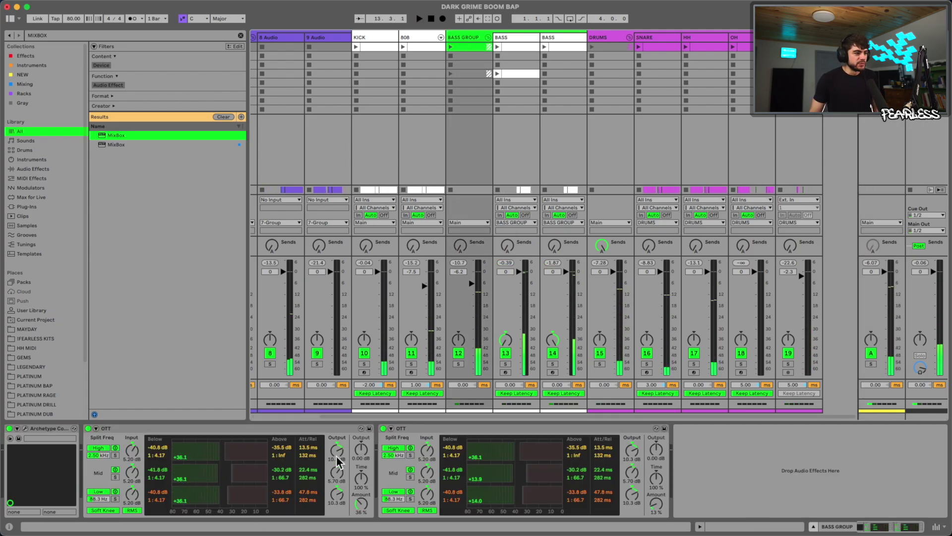
pyautogui.click(373, 37)
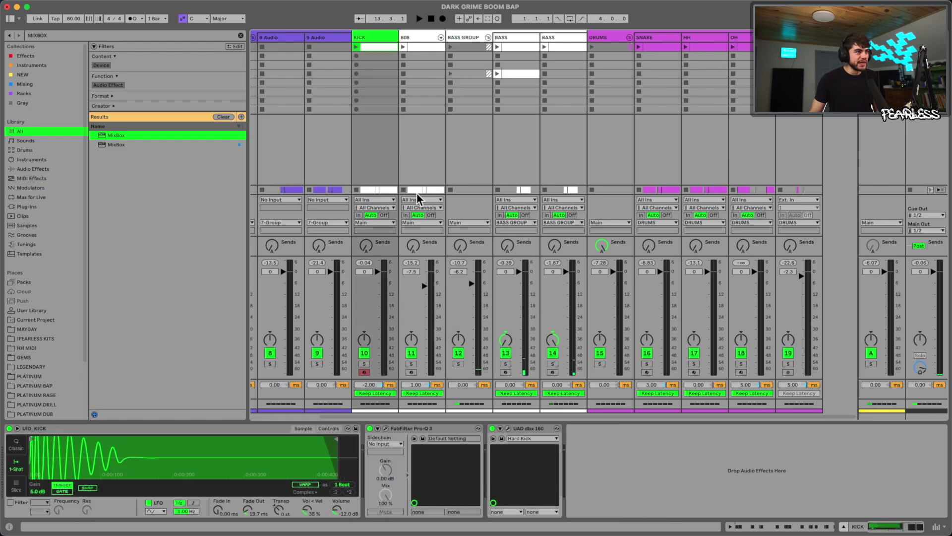
pyautogui.click(426, 47)
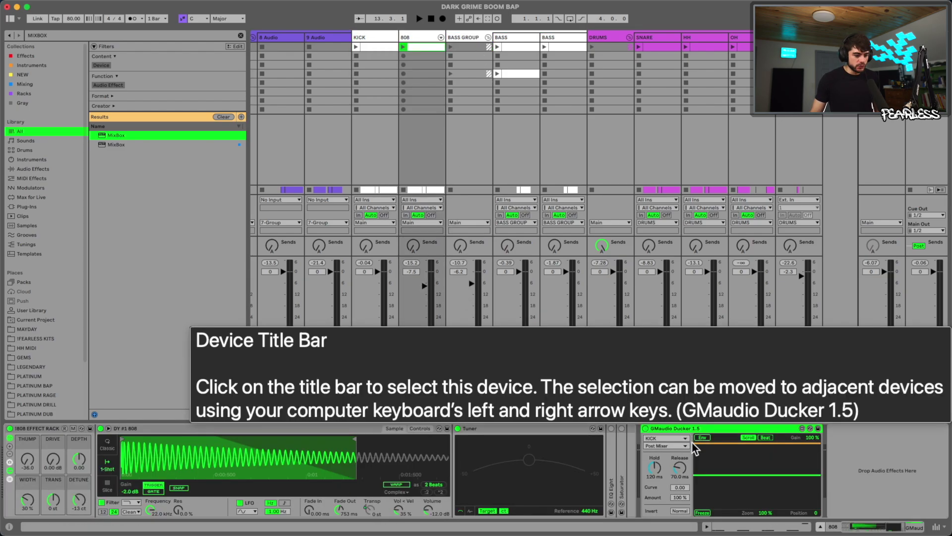
pyautogui.click(474, 37)
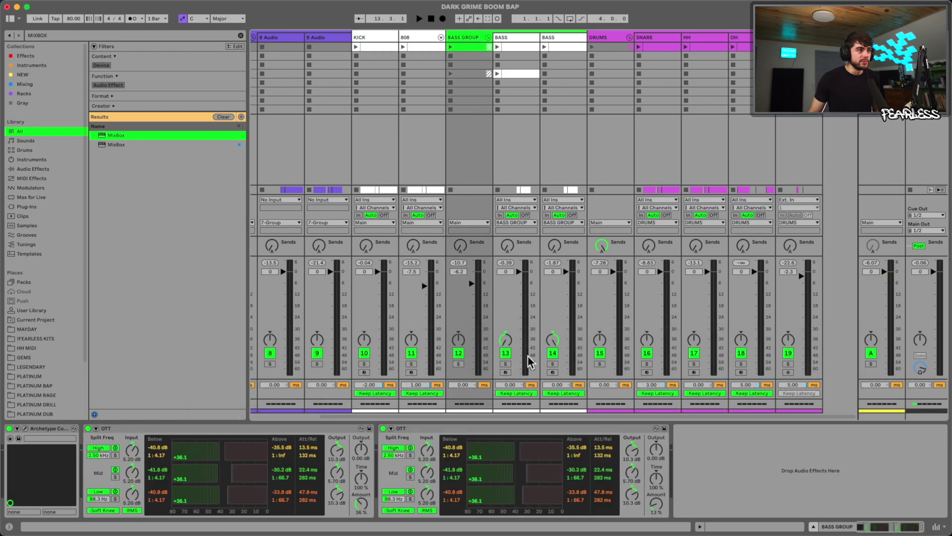
pyautogui.click(729, 461)
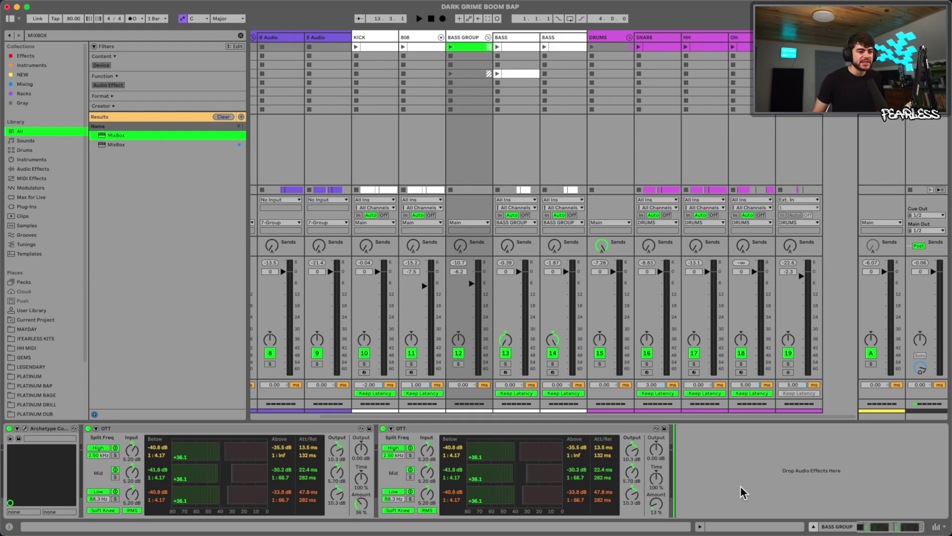
pyautogui.hotkey('ctrl', 'v')
# Play back the beat with the ducked bass and raise the BASS GROUP volume to -4.8 dB.
pyautogui.press('space')
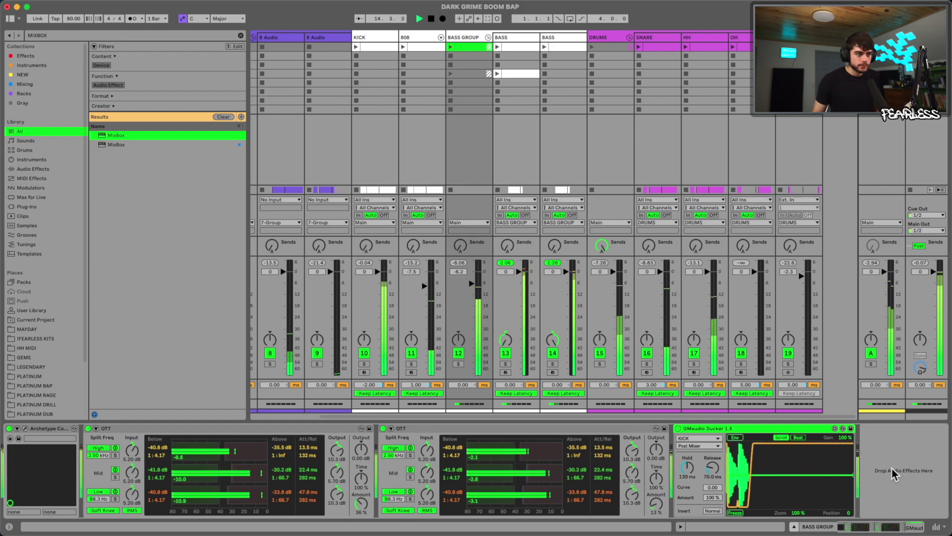
pyautogui.moveTo(472, 284); pyautogui.dragTo(471, 280)
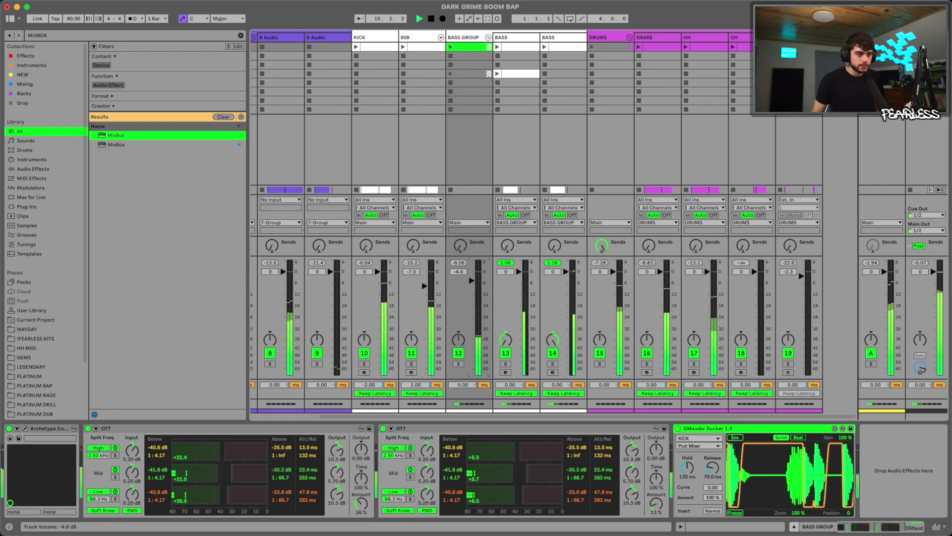
pyautogui.press('space')
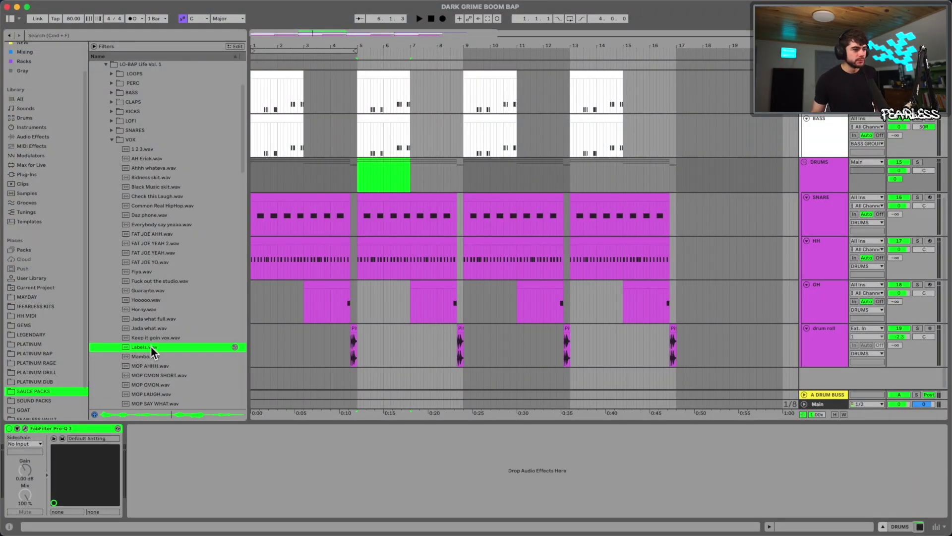
# Add an audio track below drum roll, outside the DRUMS group, and place the Labels.wav vocal on it at bar 9.
pyautogui.click(821, 356)
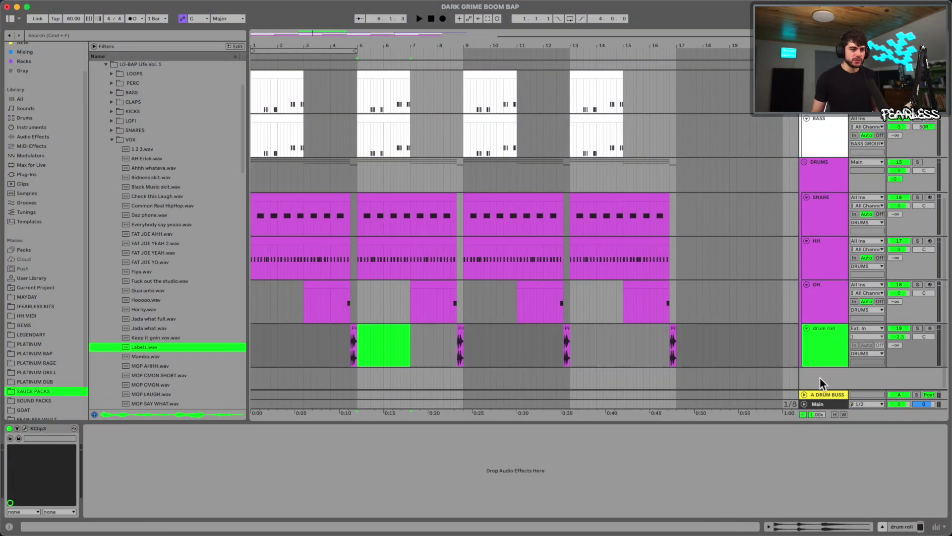
pyautogui.press('super+t')
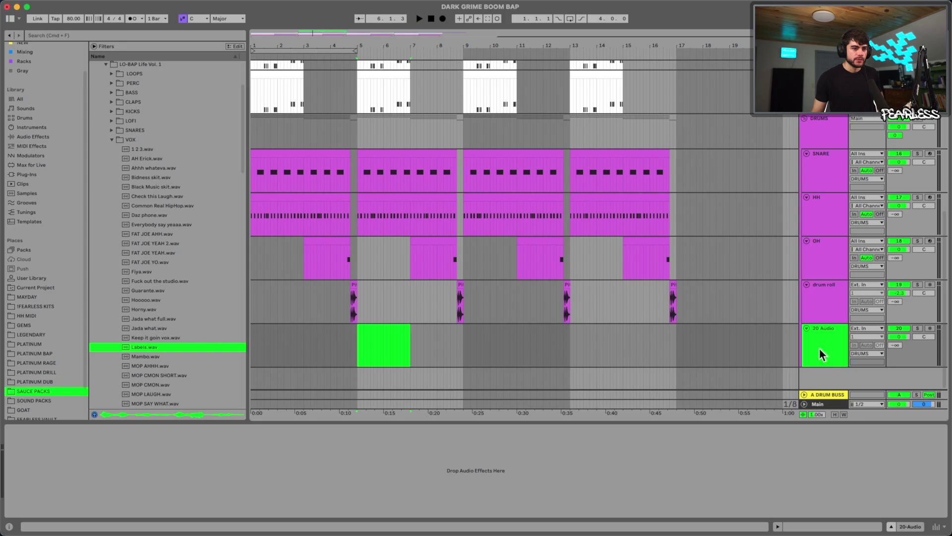
pyautogui.moveTo(814, 370); pyautogui.dragTo(814, 369)
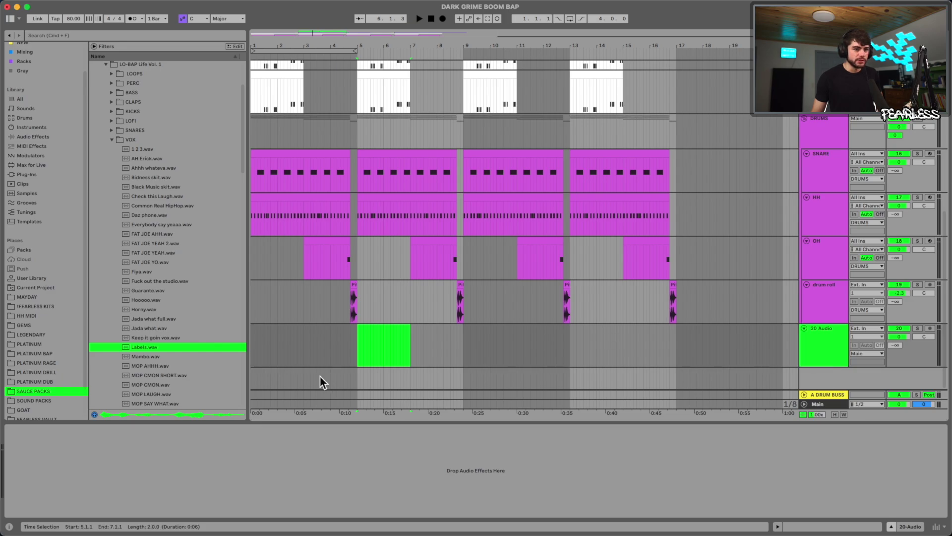
pyautogui.moveTo(168, 353); pyautogui.dragTo(464, 329)
pyautogui.press('space')
pyautogui.scroll(5, 481, 282)
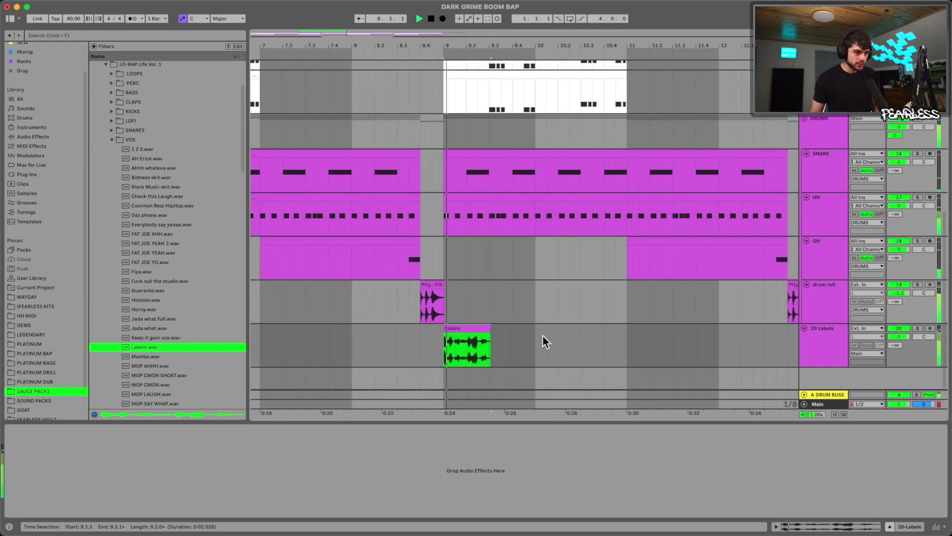
pyautogui.scroll(3, 504, 132)
pyautogui.press('space')
# Turn on Warp for the Labels clip, set its BPM to 78 and play it back.
pyautogui.click(433, 354)
pyautogui.doubleClick(423, 327)
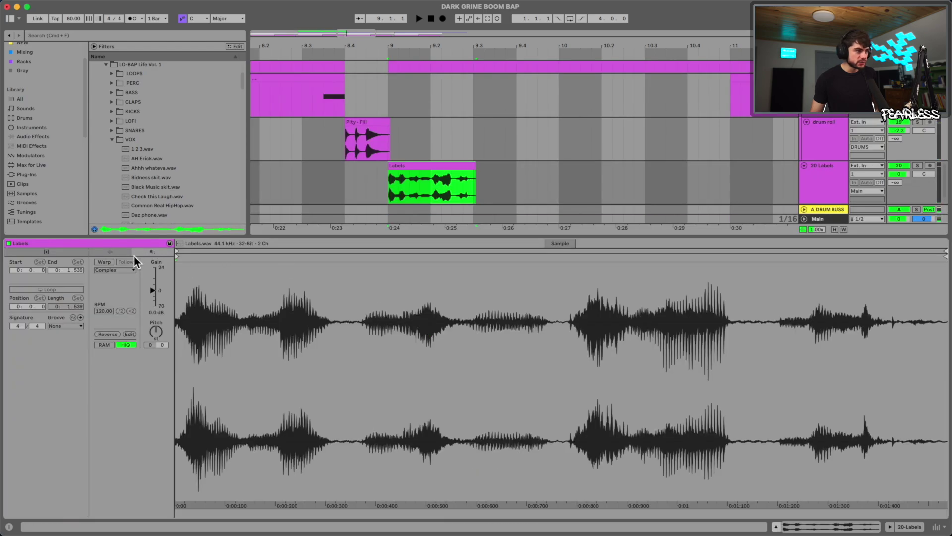
pyautogui.click(104, 261)
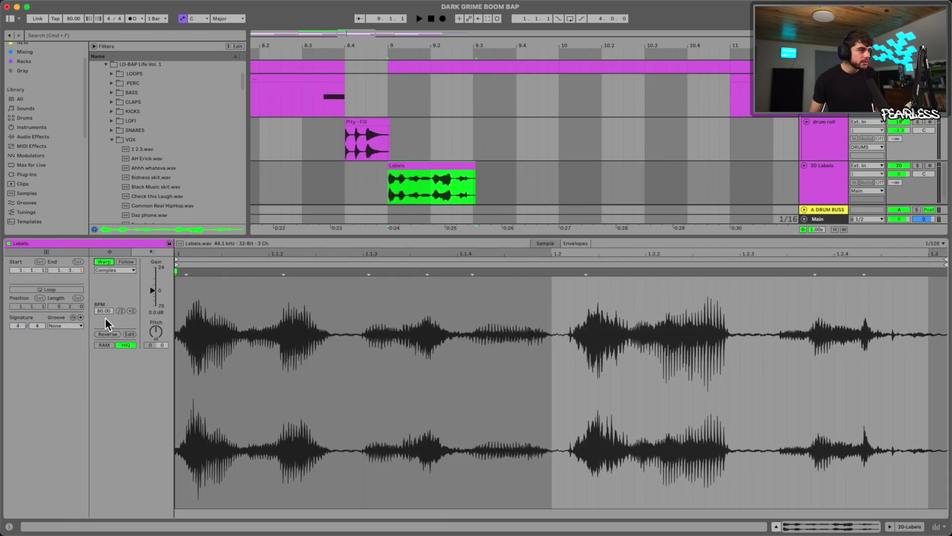
pyautogui.moveTo(104, 311); pyautogui.dragTo(104, 315)
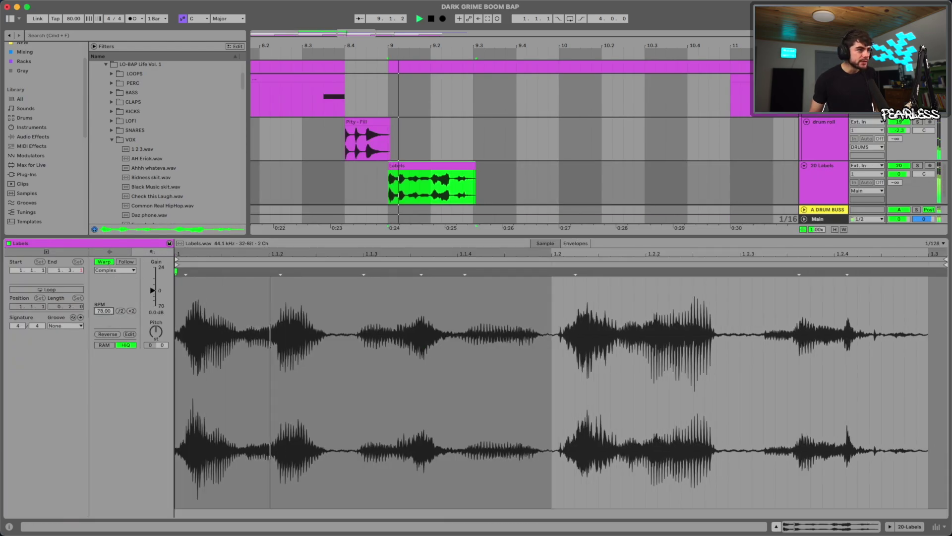
pyautogui.click(518, 185)
pyautogui.press('space')
# Trim the end of the Labels clip to 9.3.1.
pyautogui.moveTo(471, 163); pyautogui.dragTo(469, 164)
pyautogui.click(472, 170)
pyautogui.click(465, 165)
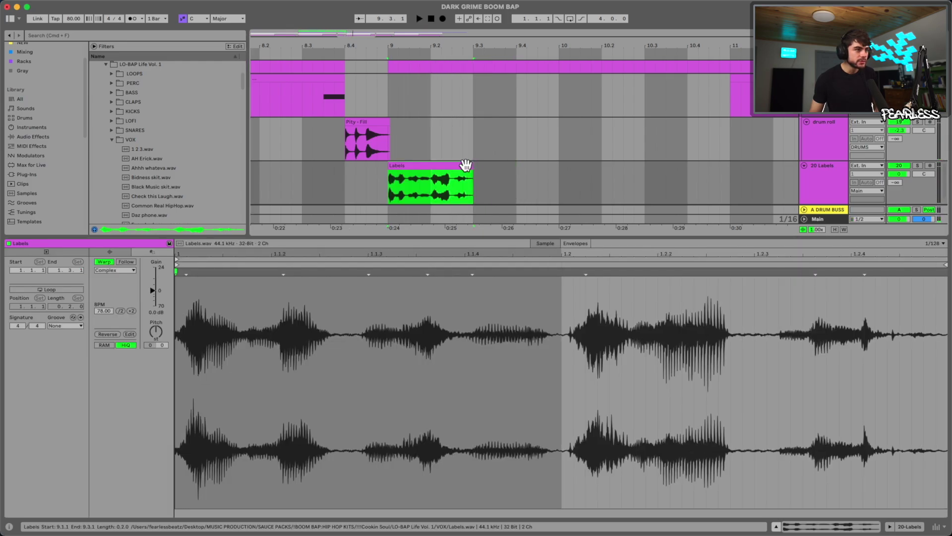
# Split the Labels clip at 9.2 and copy its second half to 9.4.
pyautogui.click(431, 185)
pyautogui.press('space')
pyautogui.press('space')
pyautogui.press('super+e')
pyautogui.moveTo(442, 165); pyautogui.dragTo(530, 166)
pyautogui.click(397, 165)
# Move the copied Labels chop earlier, halfway between 9.3 and 9.4, and play the phrase from bar 9.
pyautogui.press('space')
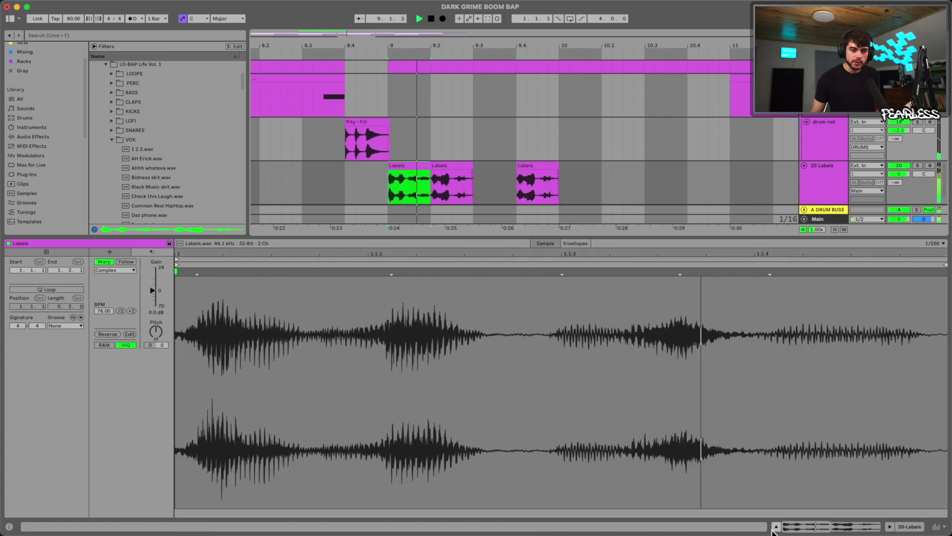
pyautogui.click(776, 526)
pyautogui.press('space')
pyautogui.moveTo(527, 426); pyautogui.dragTo(505, 426)
pyautogui.click(407, 429)
pyautogui.press('space')
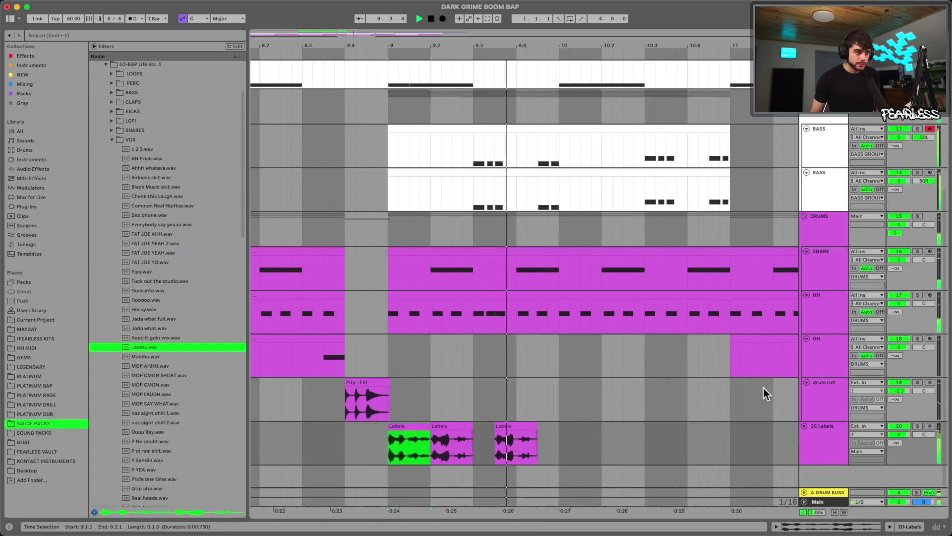
# Duplicate the two-bar Labels vocal pattern from bar 9 to bar 11 and play it back.
pyautogui.moveTo(747, 45); pyautogui.dragTo(572, 45)
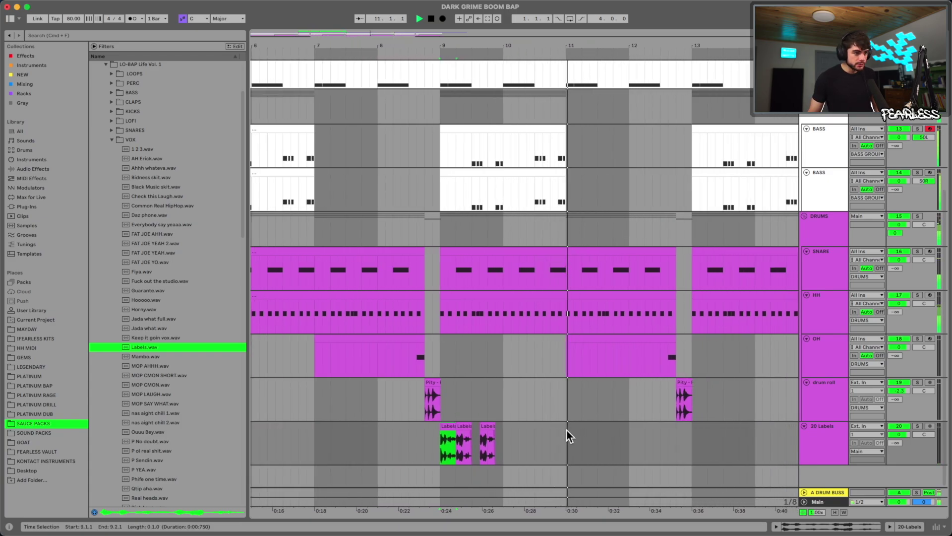
pyautogui.press('space')
pyautogui.moveTo(567, 429); pyautogui.dragTo(447, 427)
pyautogui.press('super+d')
pyautogui.press('space')
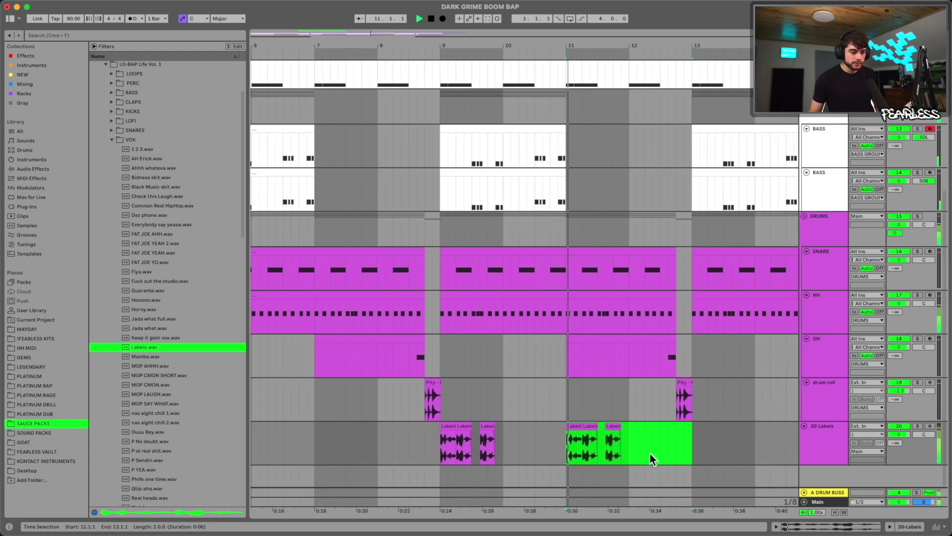
# Duplicate the Labels vocal patterns of bars 9 to 12 to bar 13.
pyautogui.click(676, 450)
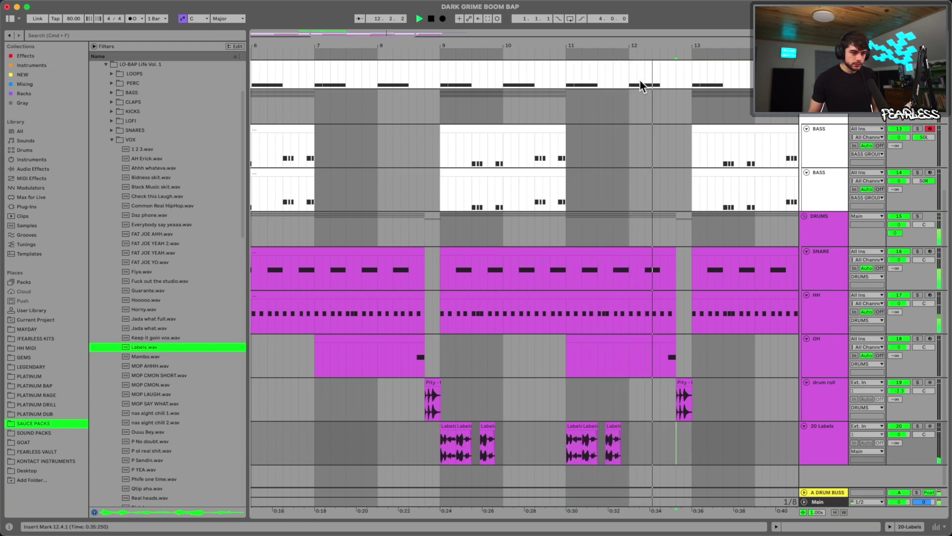
pyautogui.moveTo(640, 47); pyautogui.dragTo(537, 28)
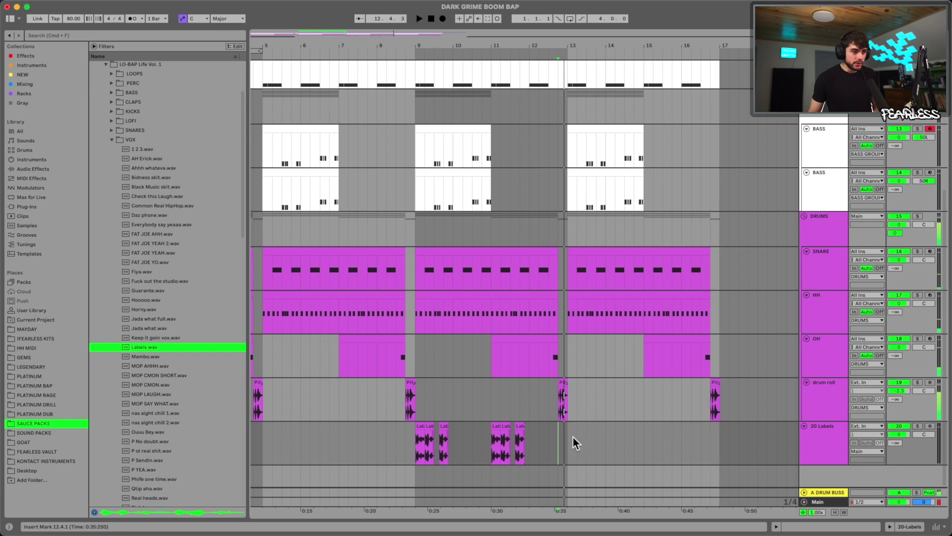
pyautogui.moveTo(574, 438); pyautogui.dragTo(524, 437)
pyautogui.hotkey('ctrl', 'd')
# Find Replika in the browser, load it onto the Labels track and set its dry/wet mix to 6% / 94%.
pyautogui.click(420, 437)
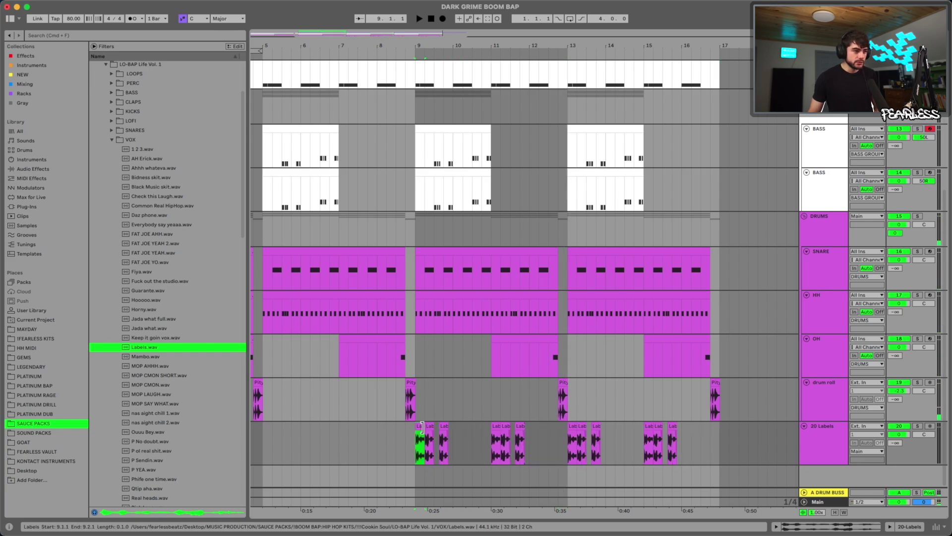
pyautogui.press('super+f')
pyautogui.write('REPLIKA')
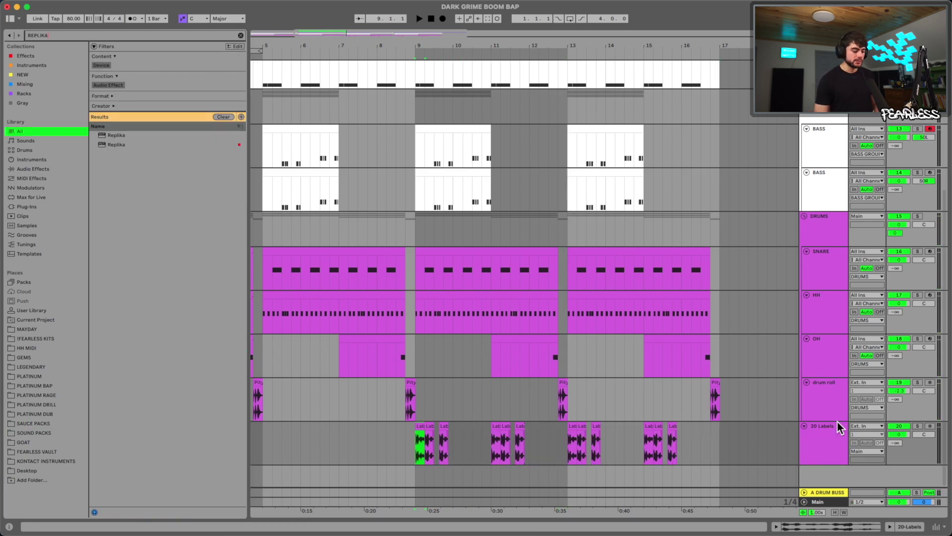
pyautogui.doubleClick(159, 144)
pyautogui.press('space')
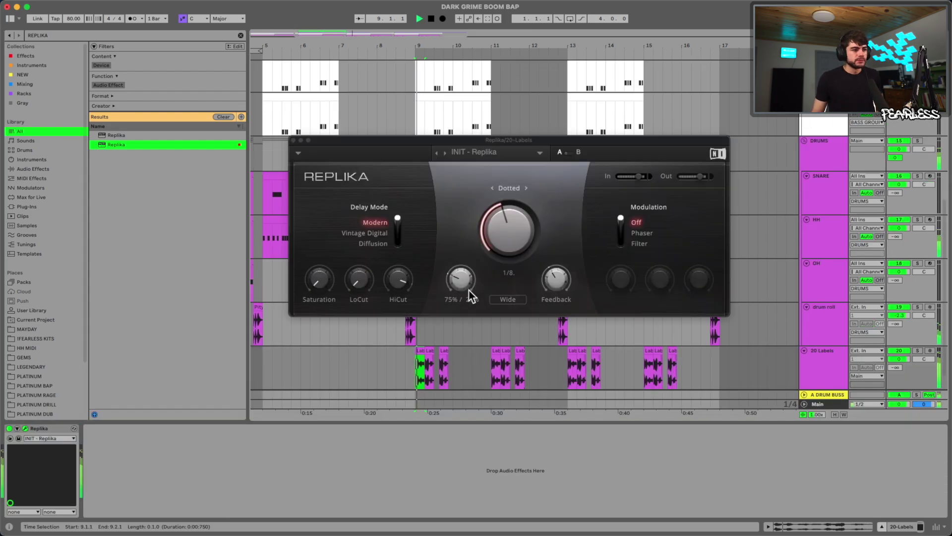
pyautogui.moveTo(462, 282); pyautogui.dragTo(409, 58)
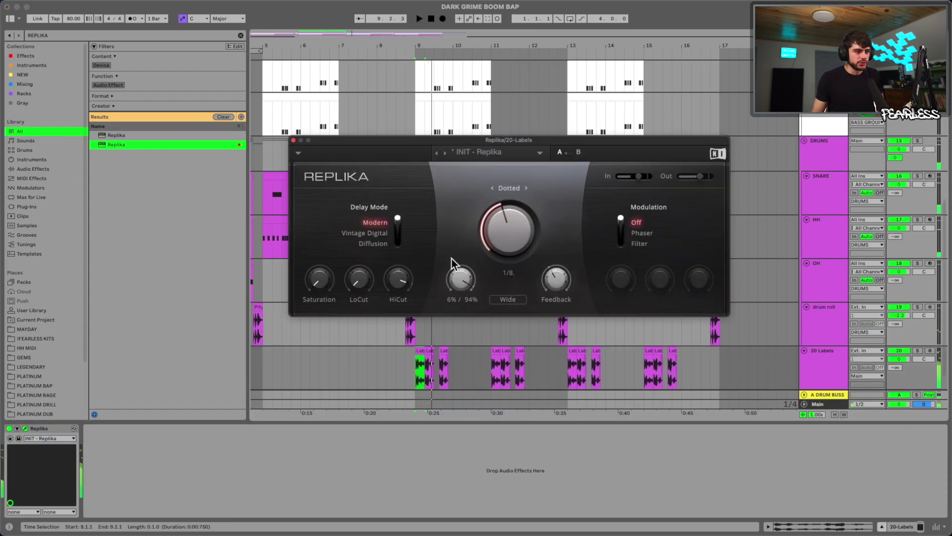
# Group Replika into an Audio Effect Rack on the Labels track, add an empty parallel chain, and set the Replika chain's volume to -11.0 dB.
pyautogui.click(46, 427)
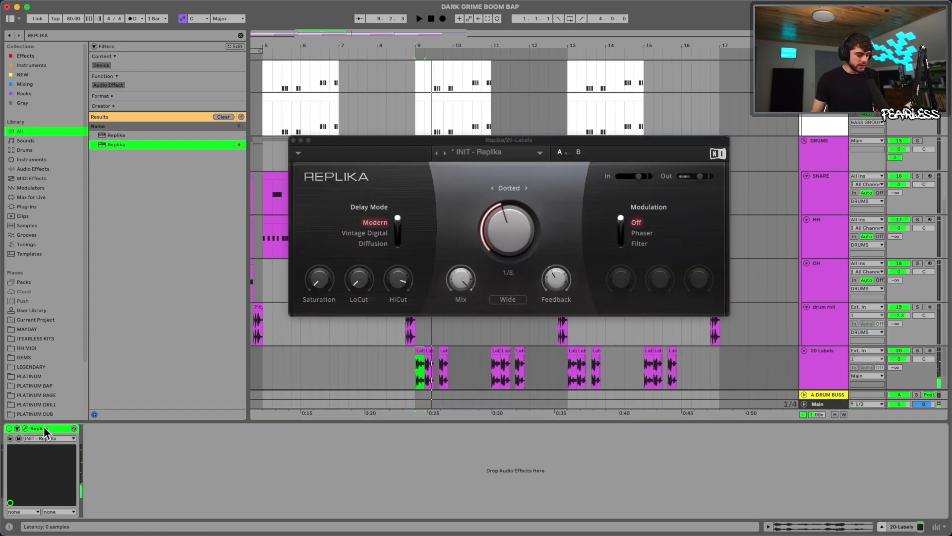
pyautogui.press('super+g')
pyautogui.click(10, 463)
pyautogui.rightClick(50, 470)
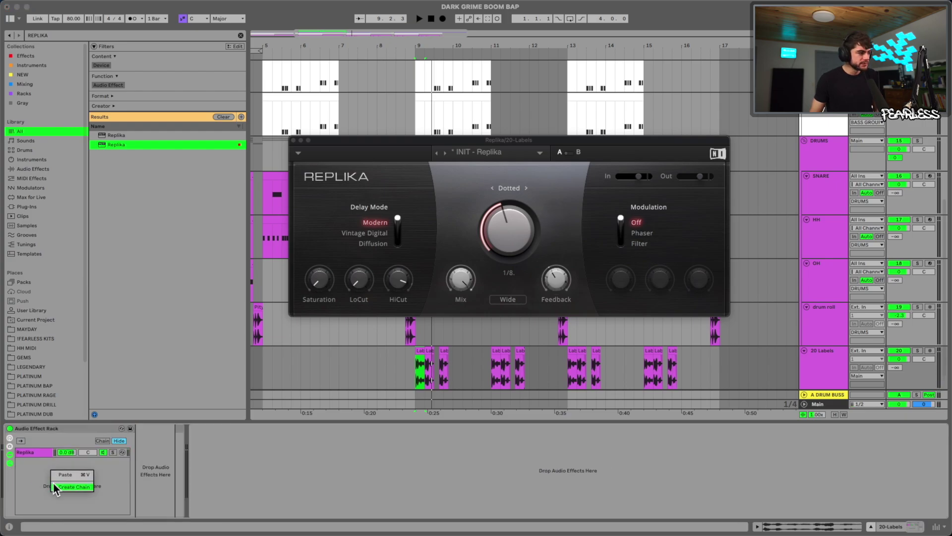
pyautogui.moveTo(75, 452); pyautogui.dragTo(74, 459)
pyautogui.press('space')
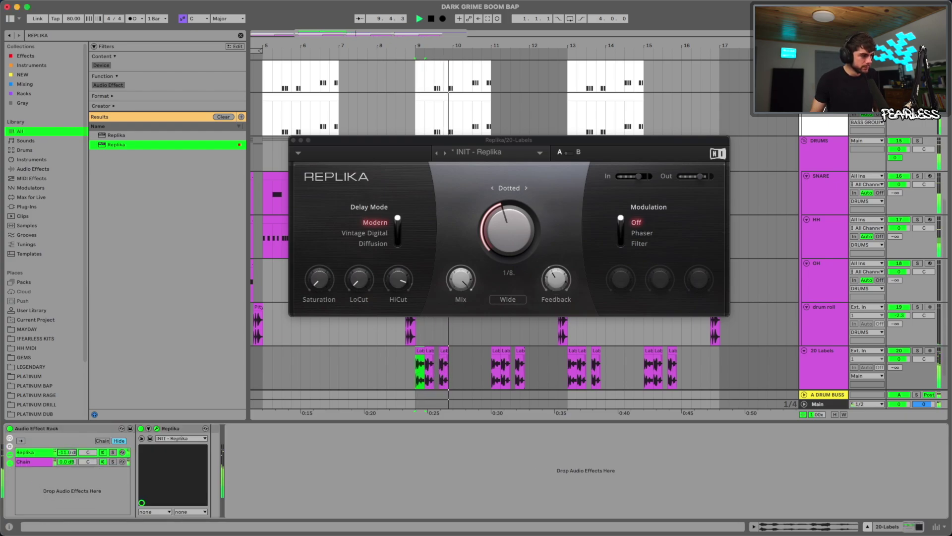
pyautogui.click(157, 430)
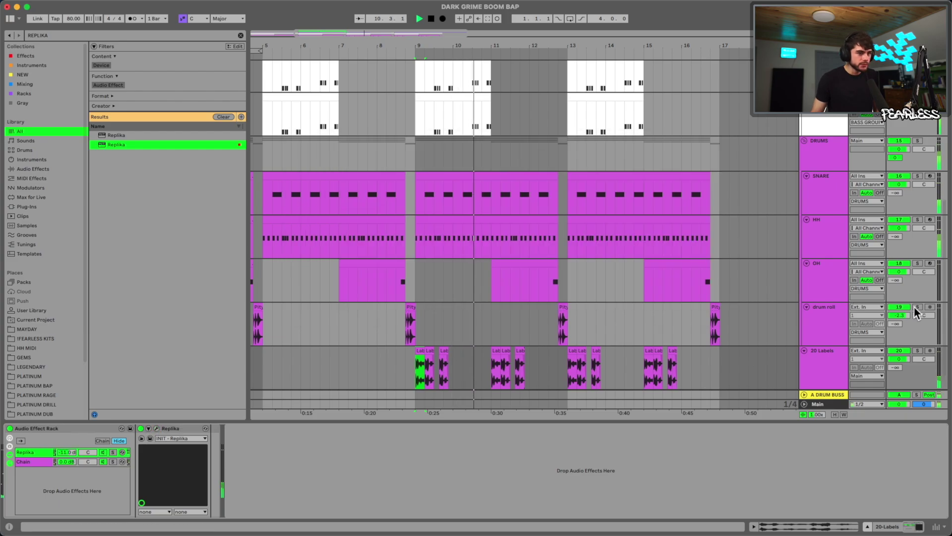
# Play the vocal section from bar 9 and set the Labels track's volume to -4.9 dB.
pyautogui.scroll(-1, 850, 299)
pyautogui.press('space')
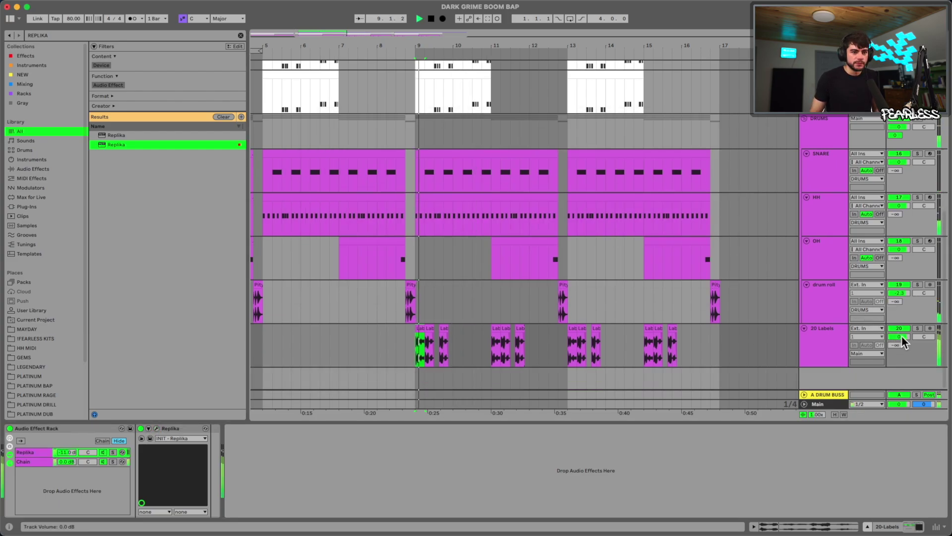
pyautogui.press('space')
# Find FabFilter Pro-Q 3 in the browser and load it after the effect rack on the Labels track.
pyautogui.click(382, 482)
pyautogui.press('super+f')
pyautogui.write('FAB FIL')
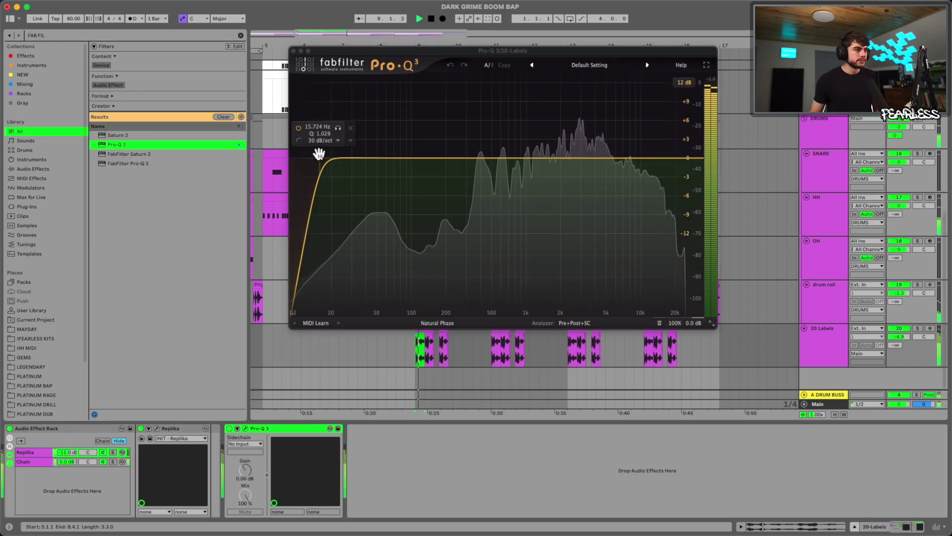
# Band-limit the Labels vocal in Pro-Q 3 with a low cut at about 275 Hz and a high cut at about 4 kHz.
pyautogui.moveTo(319, 154); pyautogui.dragTo(440, 167)
pyautogui.click(693, 159)
pyautogui.moveTo(678, 160); pyautogui.dragTo(593, 154)
pyautogui.press('space')
pyautogui.moveTo(440, 162); pyautogui.dragTo(463, 159)
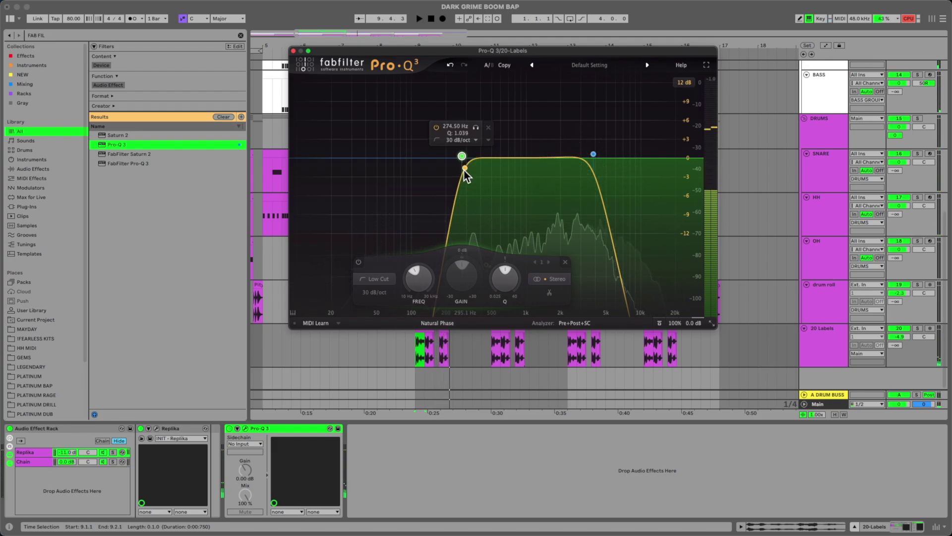
pyautogui.press('space')
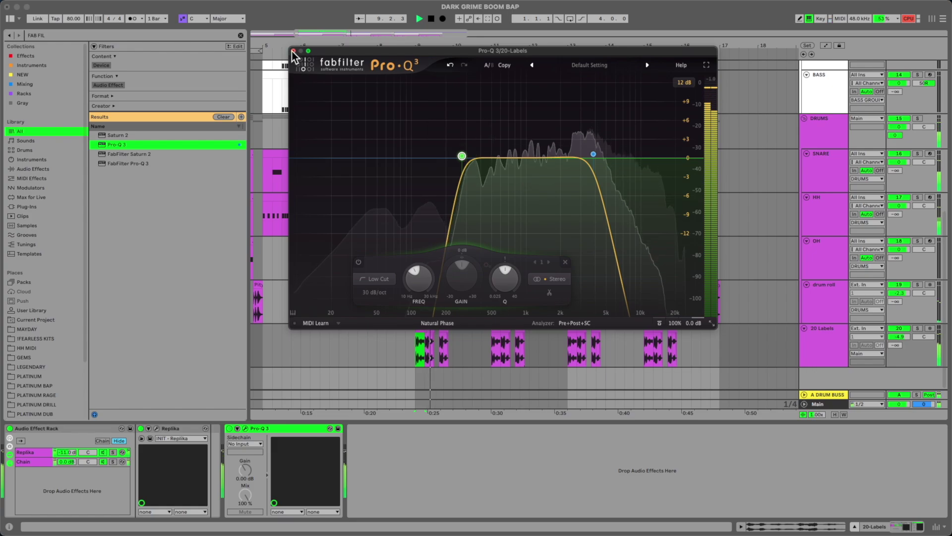
# Close Pro-Q 3 and lower the rack's Replika chain to -14.0 dB.
pyautogui.click(293, 51)
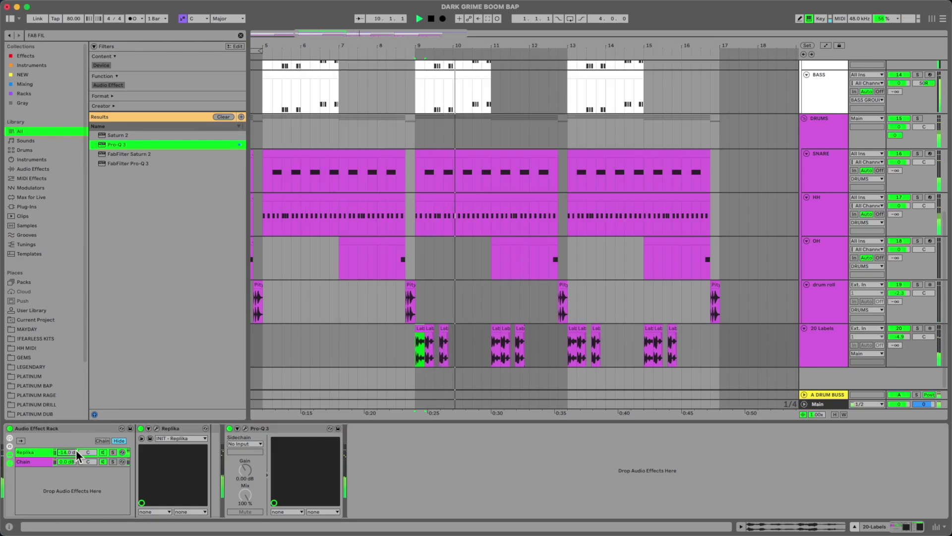
pyautogui.press('Tab')
pyautogui.press('space')
pyautogui.press('Tab')
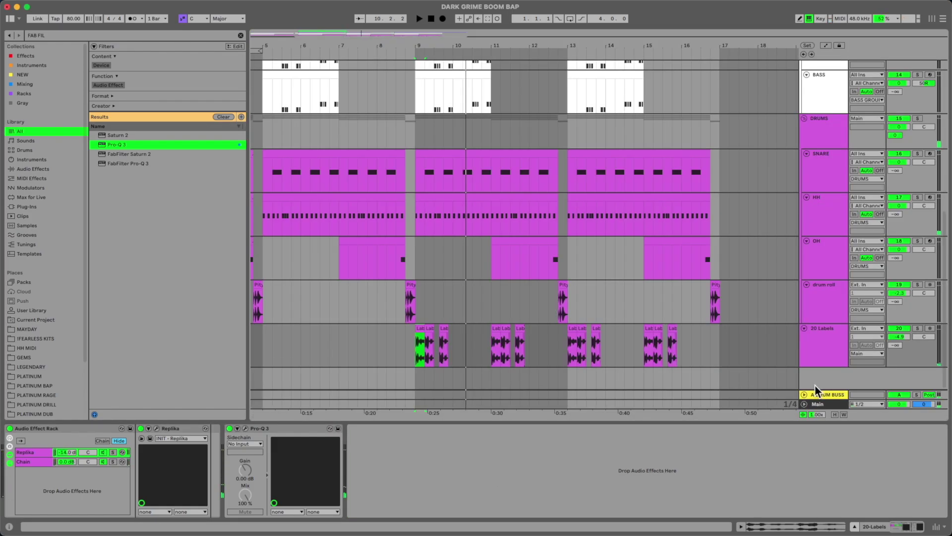
pyautogui.press('space')
pyautogui.moveTo(906, 293); pyautogui.dragTo(906, 302)
pyautogui.press('space')
pyautogui.press('space')
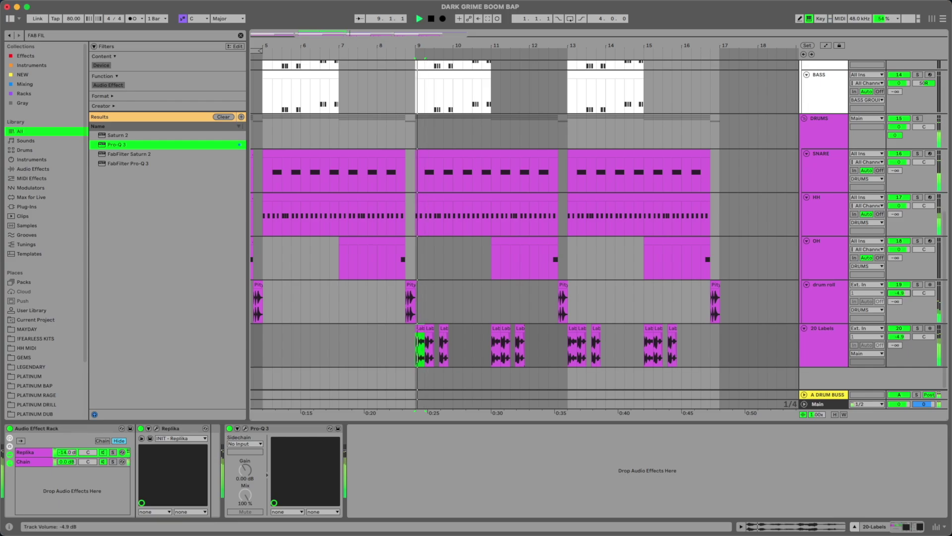
pyautogui.press('super+z')
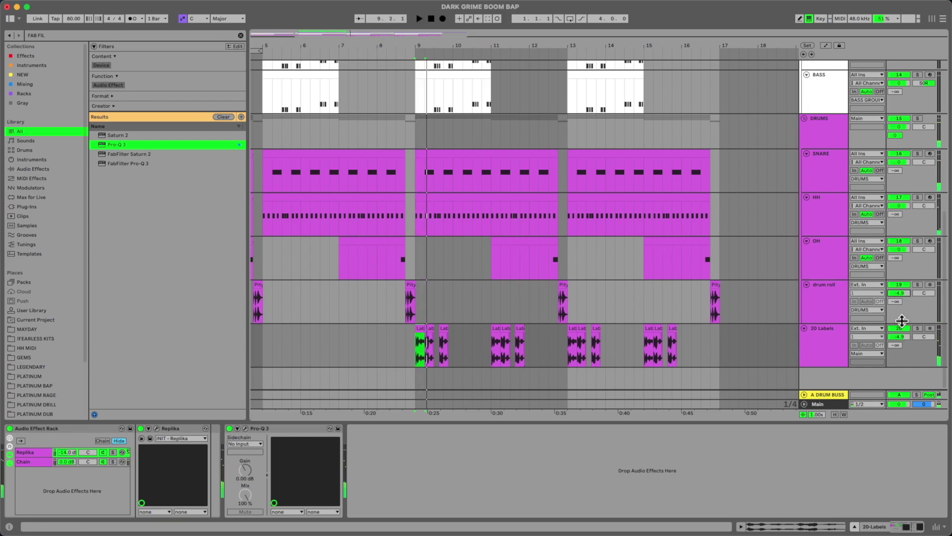
# Set the Labels track's volume to -6.9 dB and colour the track and its clips blue.
pyautogui.press('space')
pyautogui.moveTo(895, 337); pyautogui.dragTo(897, 336)
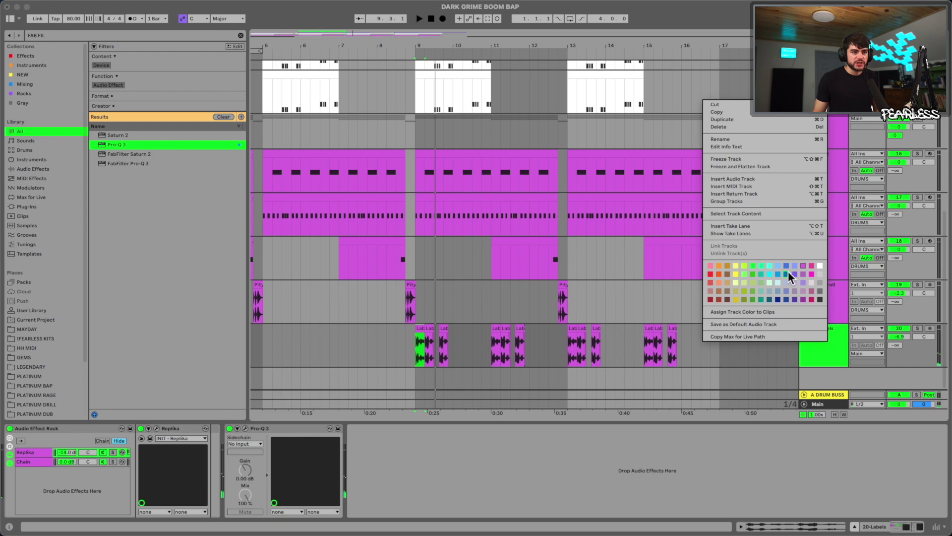
pyautogui.click(788, 272)
pyautogui.moveTo(759, 335); pyautogui.dragTo(423, 330)
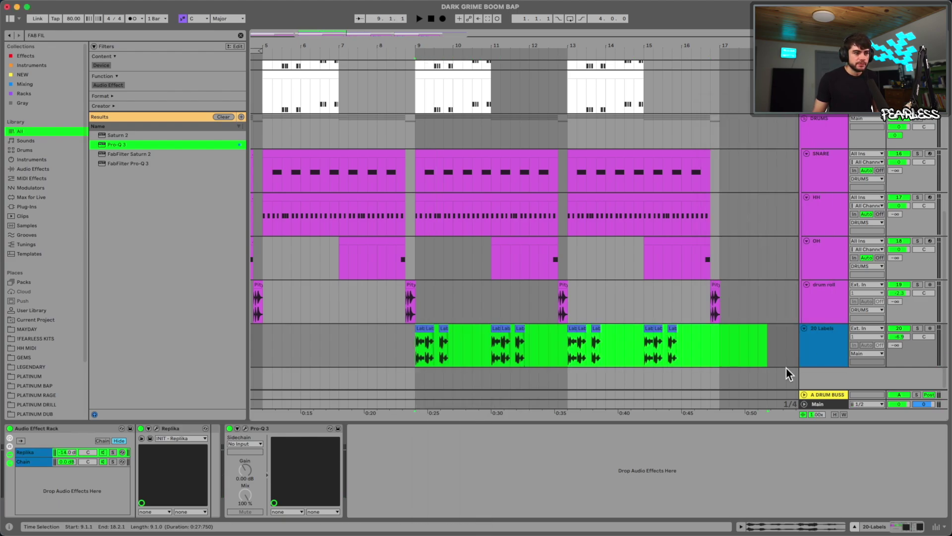
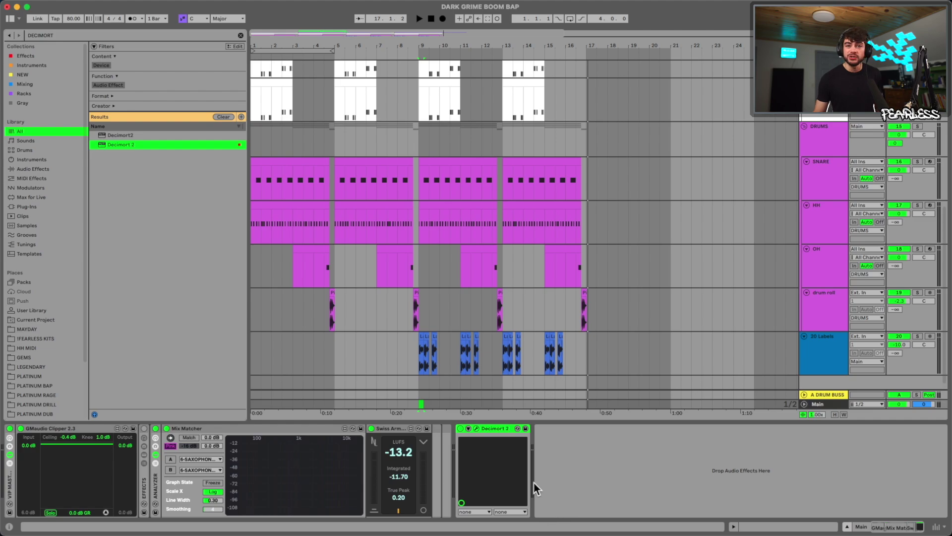
# Move Decimort 2 to the front of the Main track's effect chain and open its preset browser.
pyautogui.moveTo(481, 428); pyautogui.dragTo(7, 446)
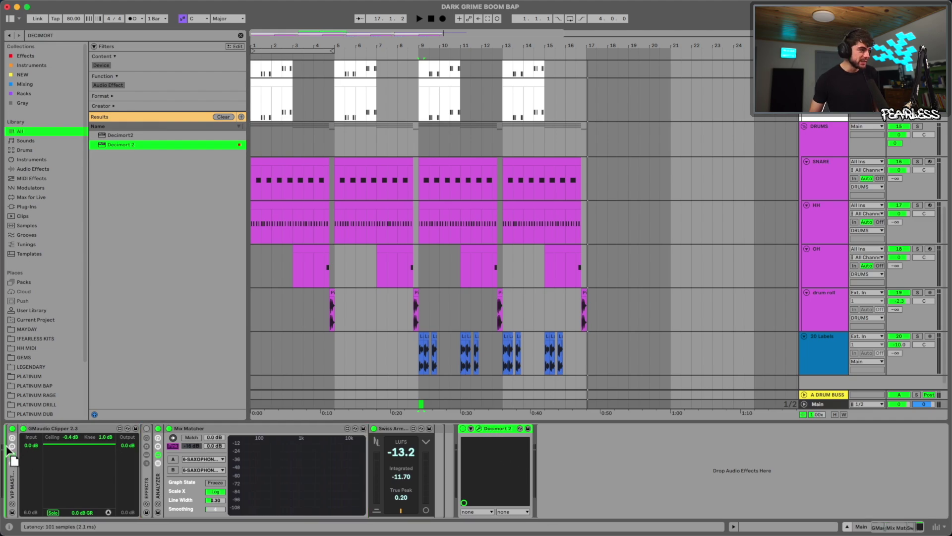
pyautogui.moveTo(36, 524); pyautogui.dragTo(30, 521)
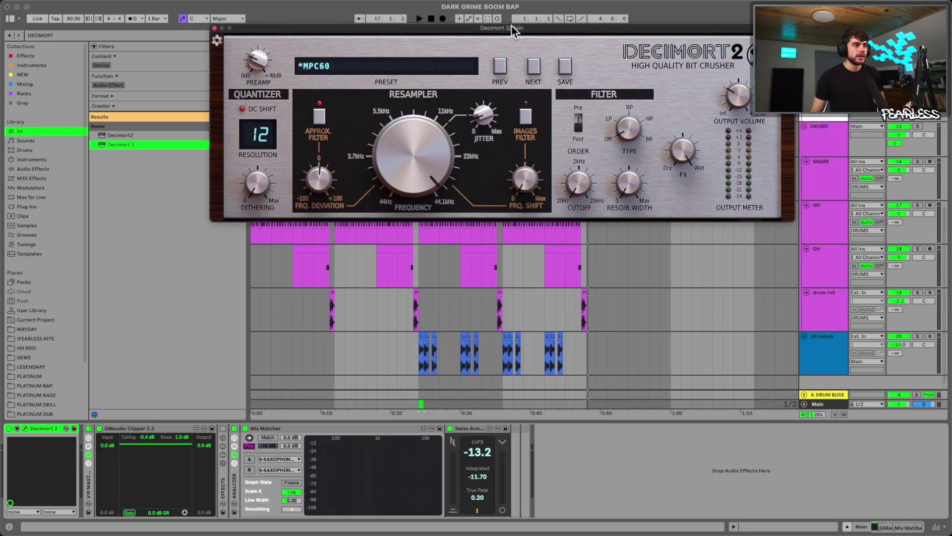
pyautogui.moveTo(511, 25); pyautogui.dragTo(505, 48)
pyautogui.click(346, 74)
pyautogui.moveTo(352, 32); pyautogui.dragTo(346, 35)
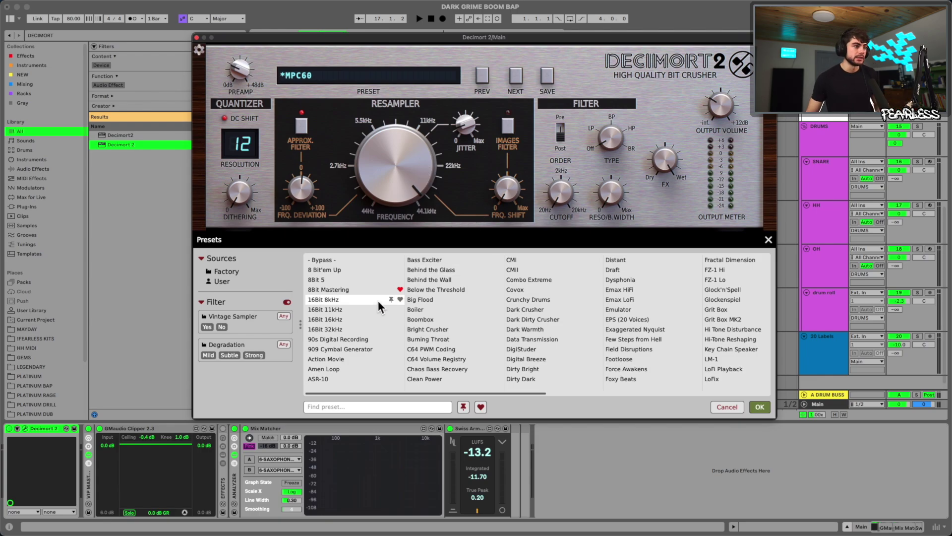
# Audition Decimort 2 presets over the playing beat, from Bright Crusher, Burning Throat and C64 PWM Coding to Dark Crusher, Data Transmission, Dirty Bright and Dirty Dark.
pyautogui.press('space')
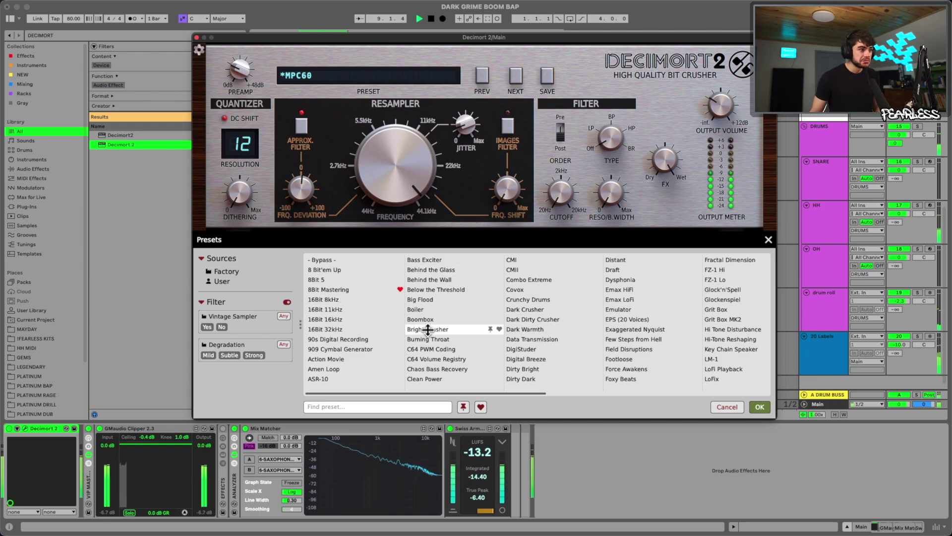
pyautogui.click(425, 329)
pyautogui.click(434, 339)
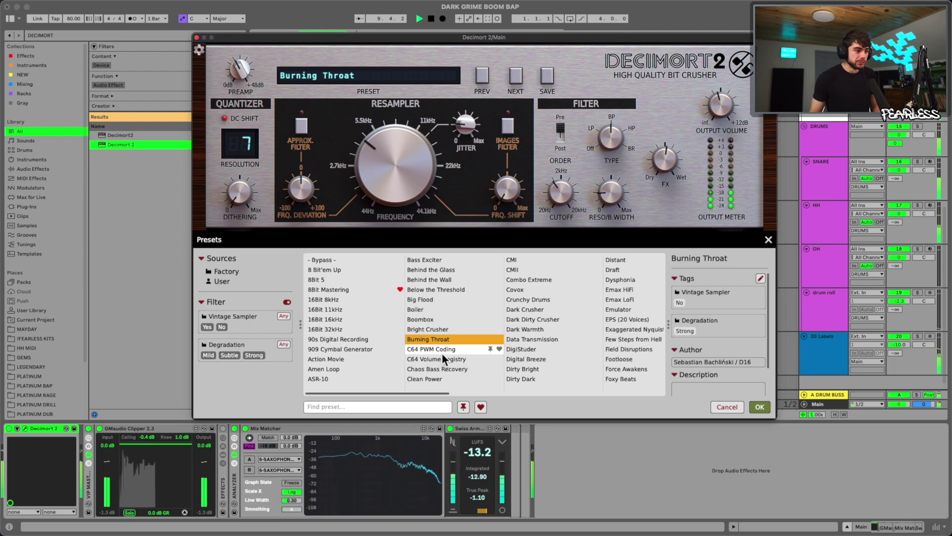
pyautogui.click(443, 350)
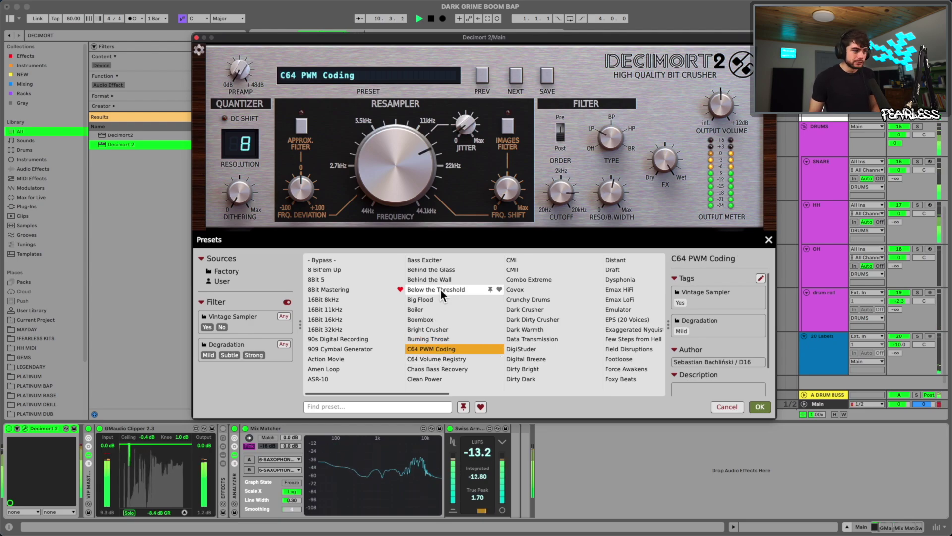
pyautogui.click(528, 309)
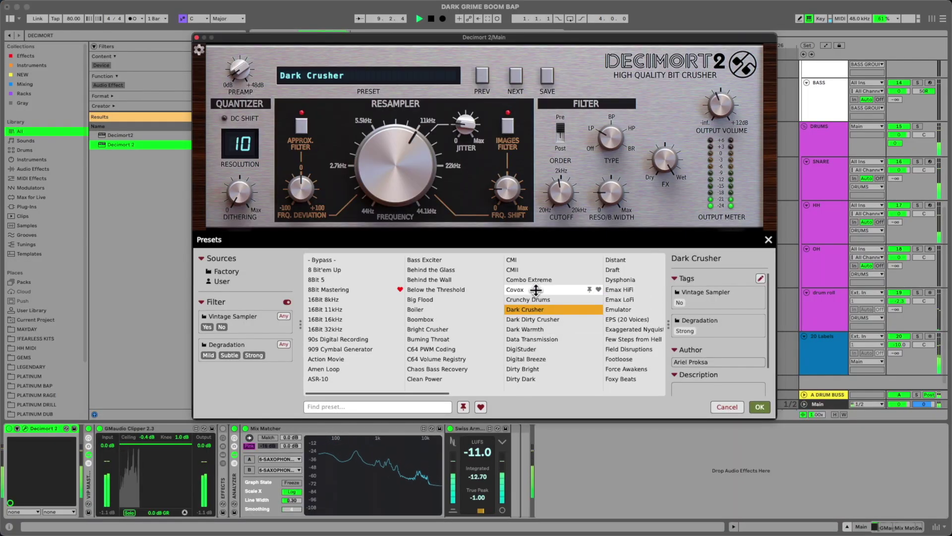
pyautogui.click(541, 338)
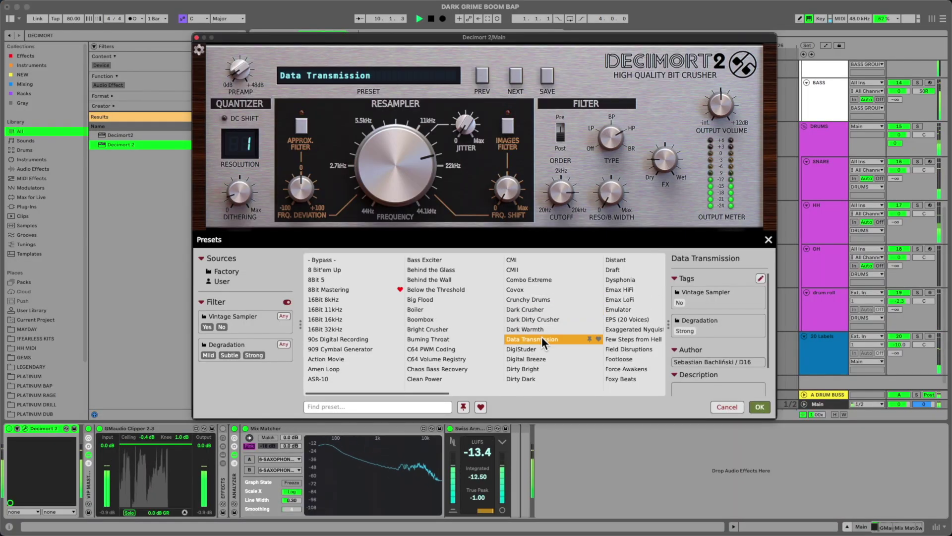
pyautogui.click(540, 371)
pyautogui.click(541, 378)
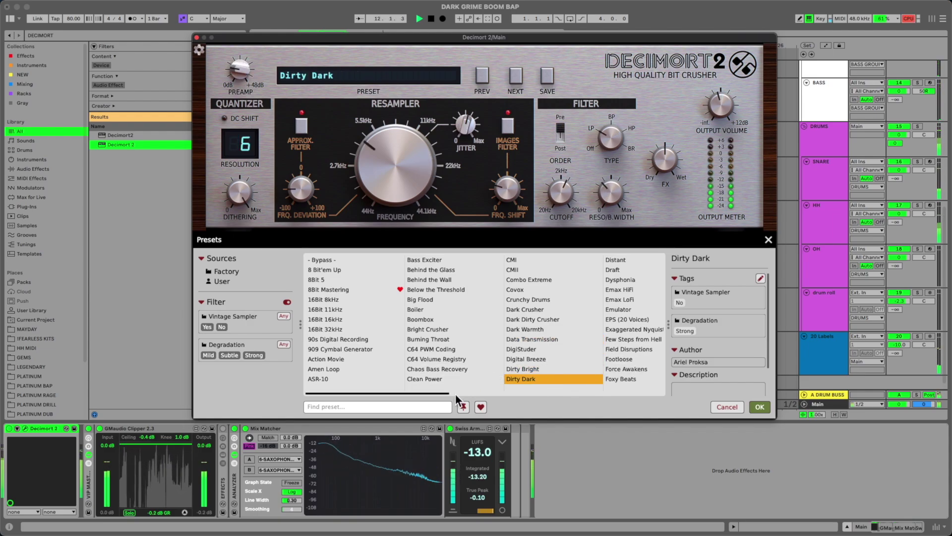
# Audition more Decimort 2 presets, including Amen Loop and Chaos Bass Recovery, and return to Below the Threshold.
pyautogui.click(347, 369)
pyautogui.moveTo(443, 394); pyautogui.dragTo(414, 397)
pyautogui.click(595, 300)
pyautogui.click(496, 317)
pyautogui.click(570, 330)
pyautogui.click(516, 370)
pyautogui.click(511, 310)
pyautogui.click(436, 289)
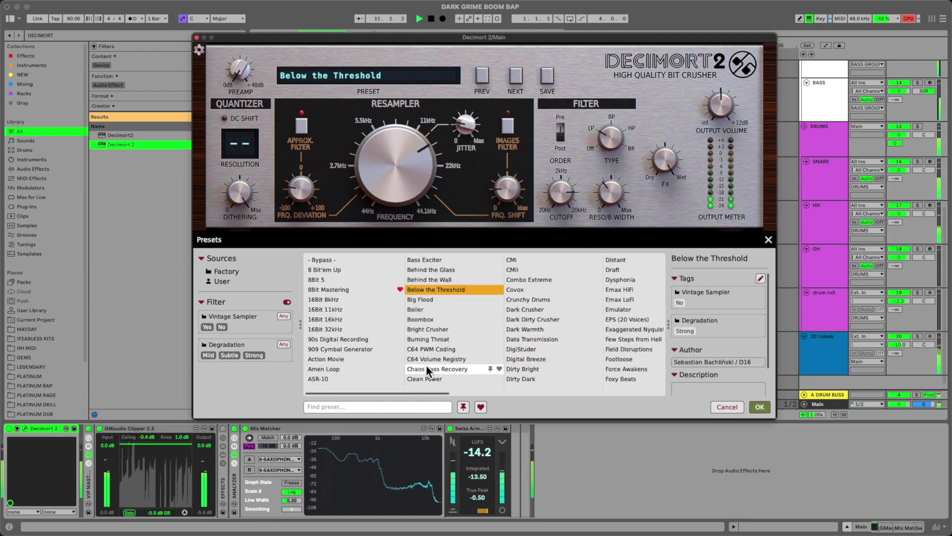
pyautogui.click(437, 369)
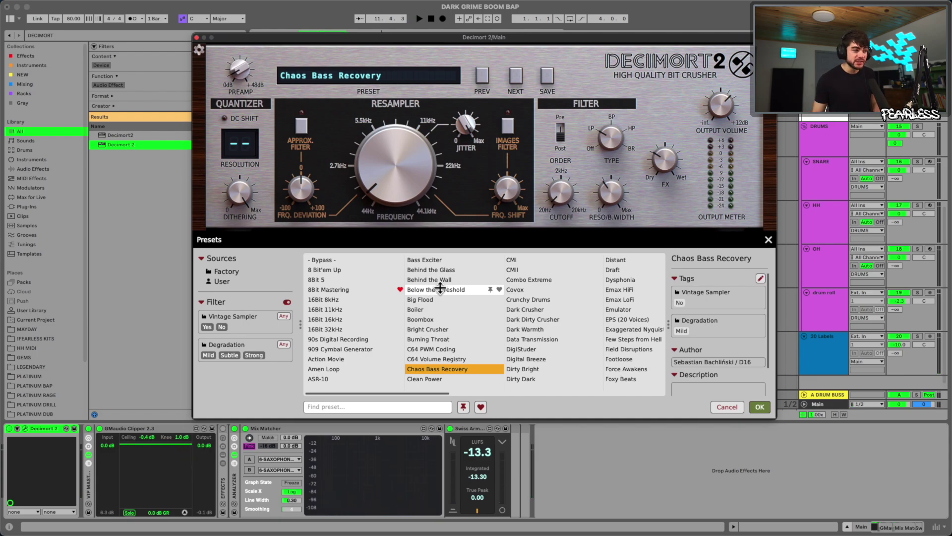
pyautogui.click(440, 288)
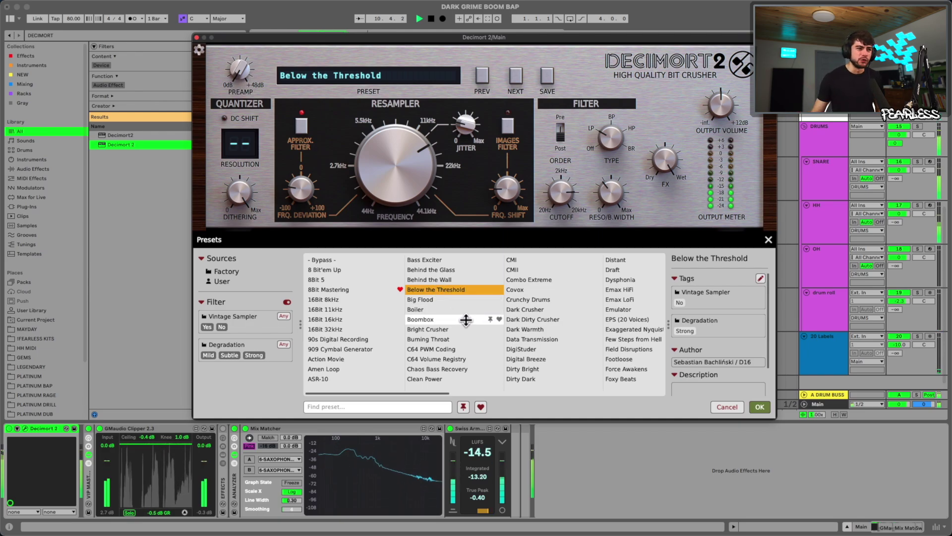
# Try the Decimort 2 presets Crunchy Drums, Dark Crusher, Emax HiFi, Distant and Footloose on the beat.
pyautogui.click(514, 298)
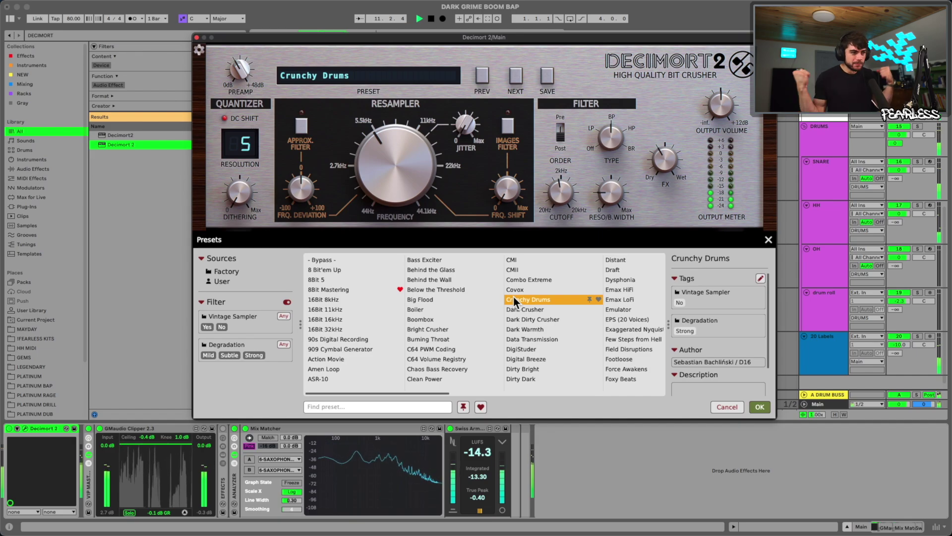
pyautogui.click(528, 310)
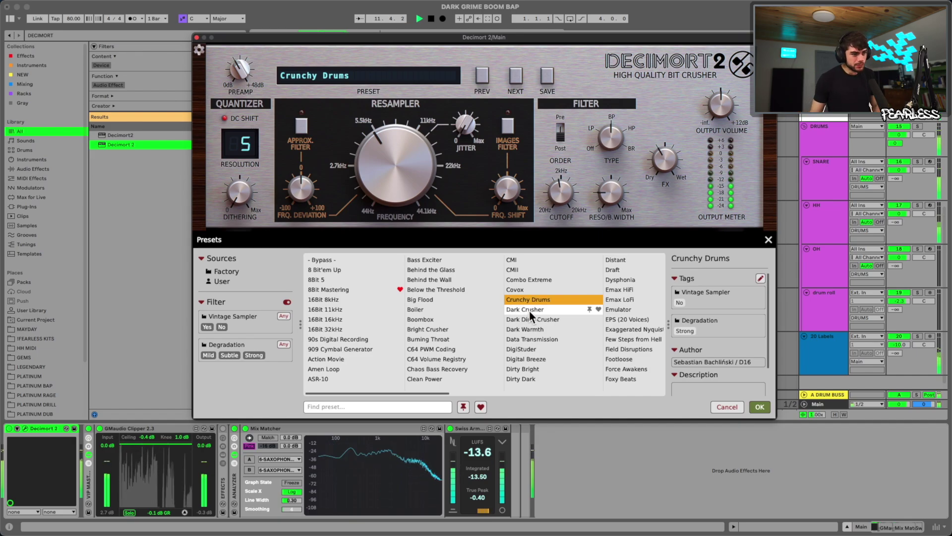
pyautogui.click(619, 294)
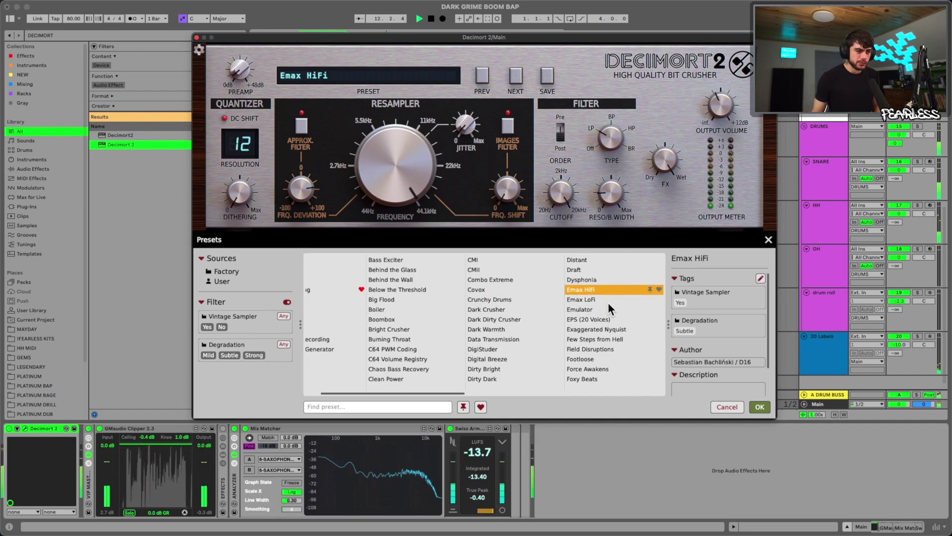
pyautogui.click(582, 258)
pyautogui.click(579, 357)
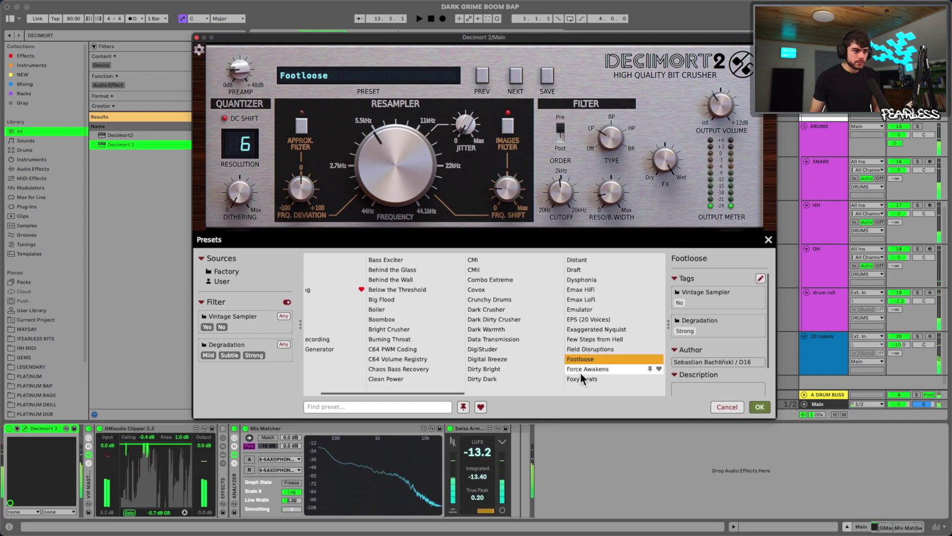
pyautogui.press('Left')
pyautogui.press('Left')
# Audition further Decimort 2 presets, choose LoFix for the Main track, and close the plugin window.
pyautogui.click(447, 271)
pyautogui.click(546, 290)
pyautogui.click(623, 273)
pyautogui.hscroll(5, 595, 298)
pyautogui.click(566, 329)
pyautogui.click(468, 378)
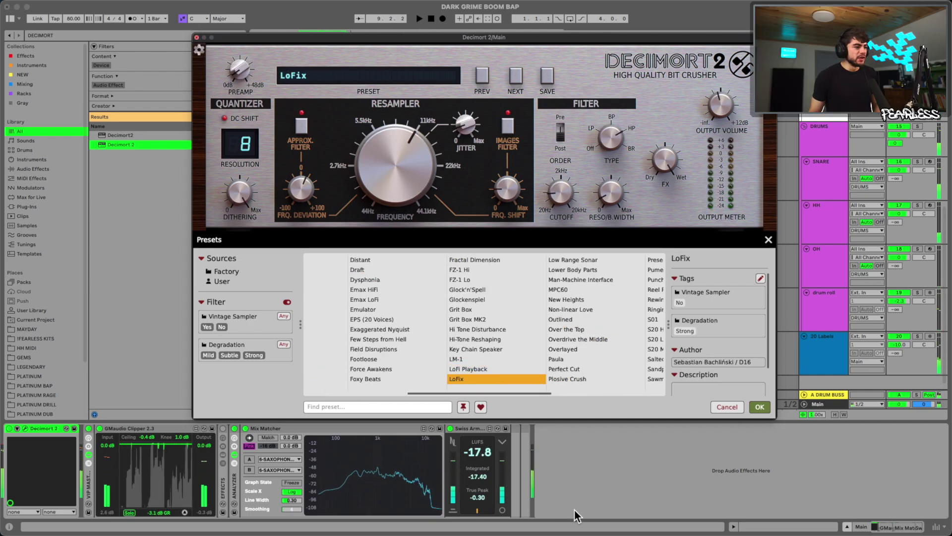
pyautogui.press('super+w')
pyautogui.click(611, 490)
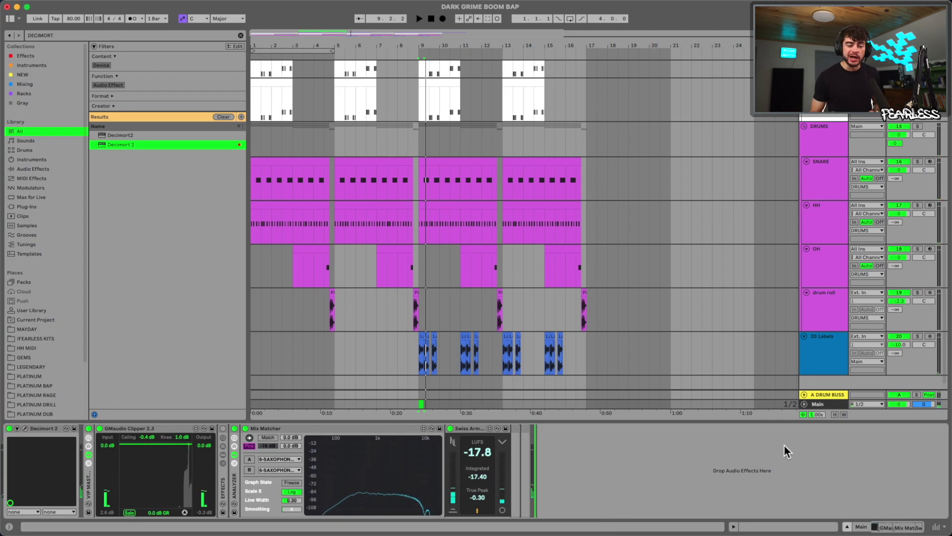
# Add a return track after A DRUM BUSS and name it PRE.
pyautogui.click(817, 350)
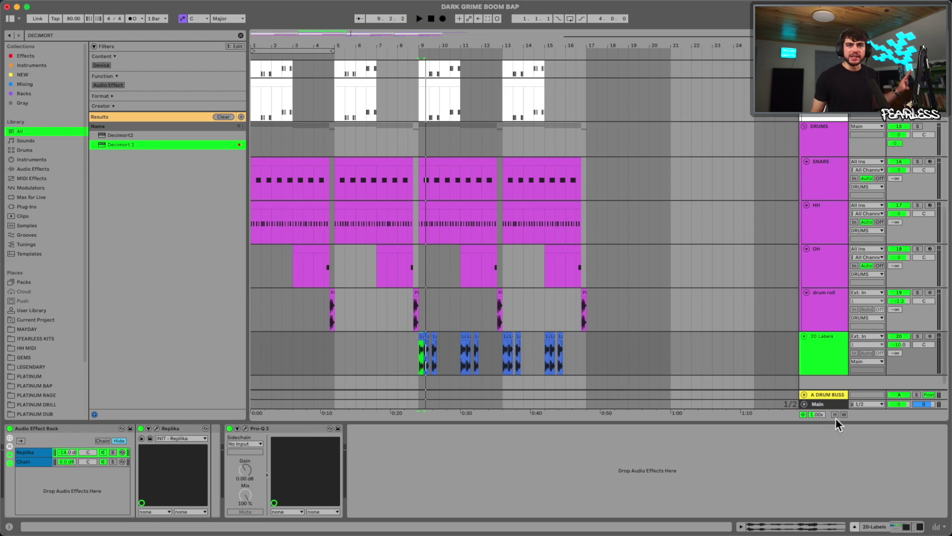
pyautogui.rightClick(833, 394)
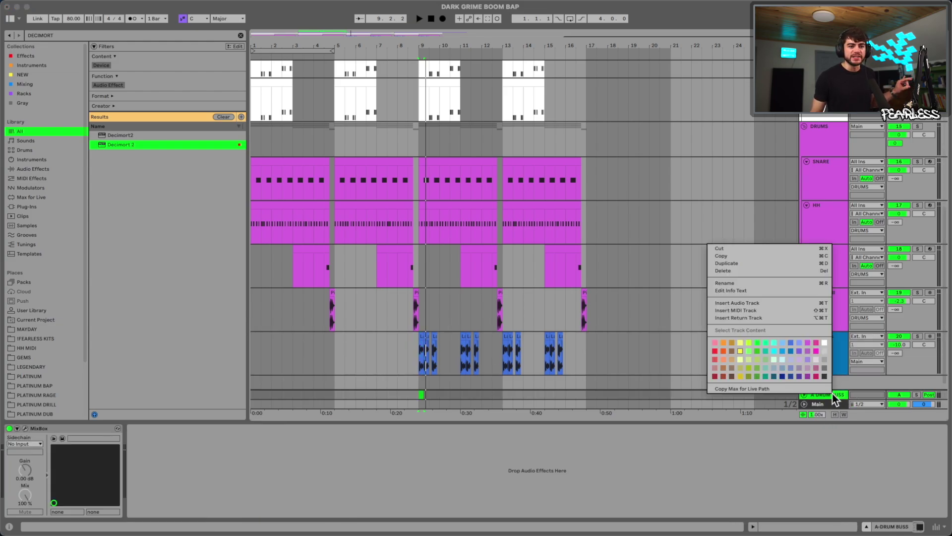
pyautogui.click(771, 317)
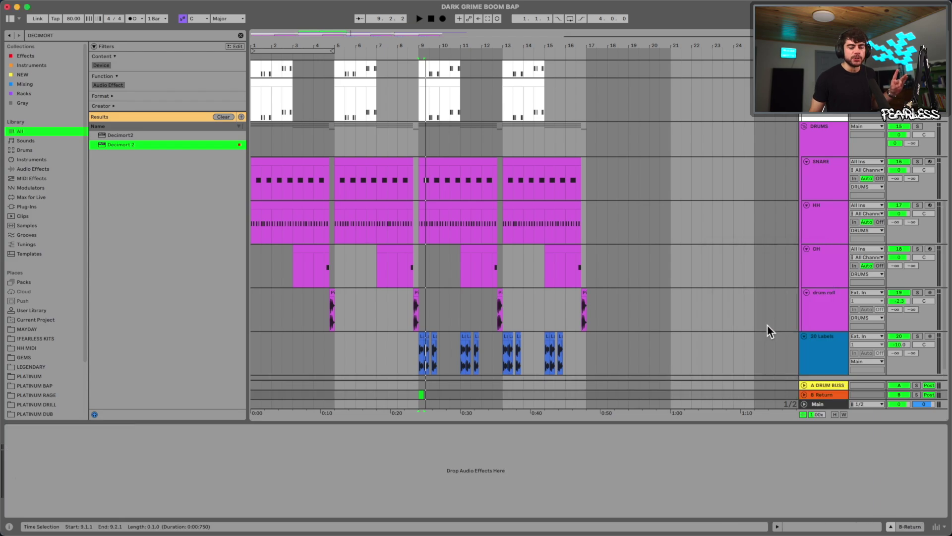
pyautogui.click(832, 395)
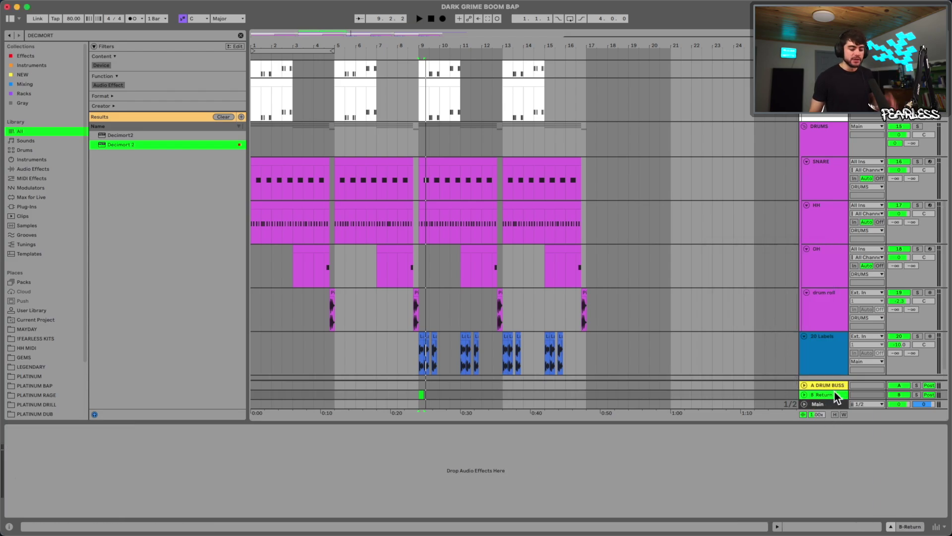
pyautogui.press('super+t')
pyautogui.press('super+f')
pyautogui.write('P')
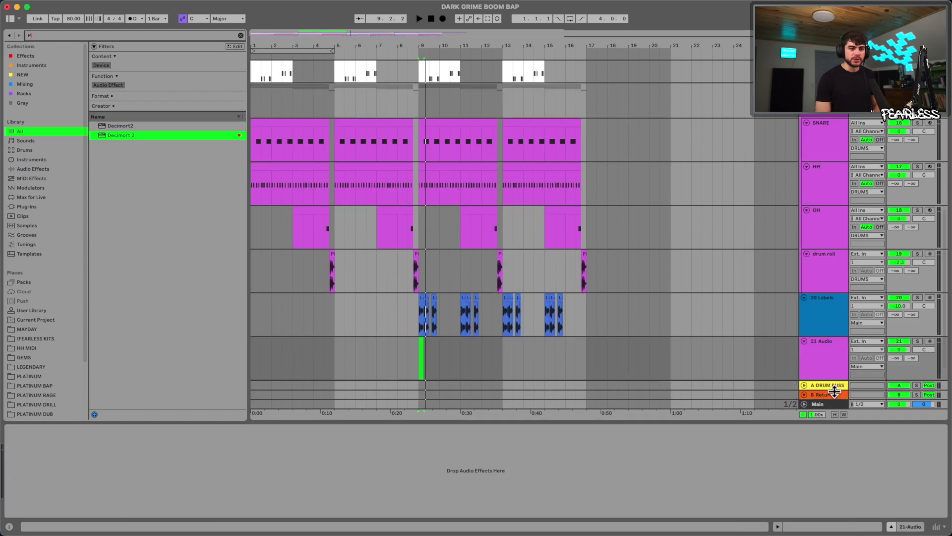
pyautogui.click(836, 394)
pyautogui.write('PRE')
pyautogui.press('Return')
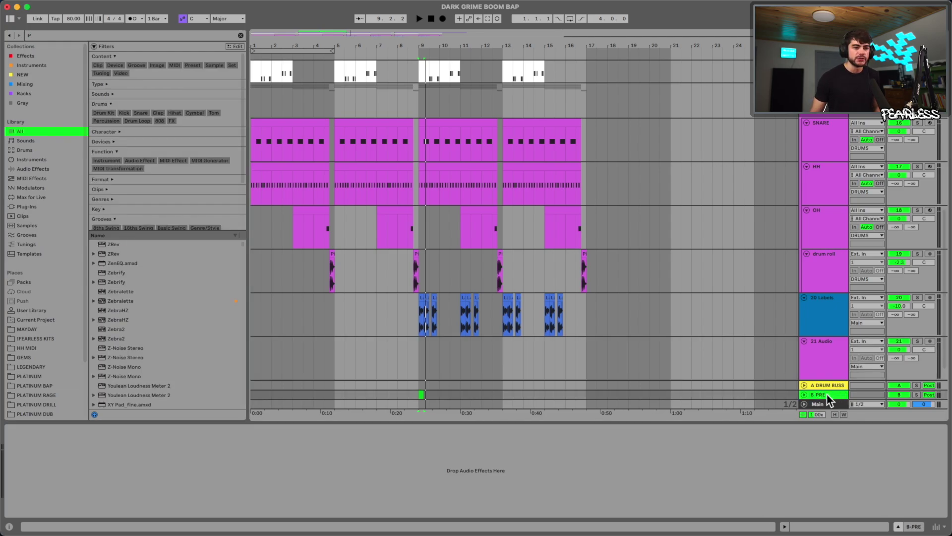
# Move the Decimort 2 device from the Main track to the PRE return track and play the beat.
pyautogui.click(830, 403)
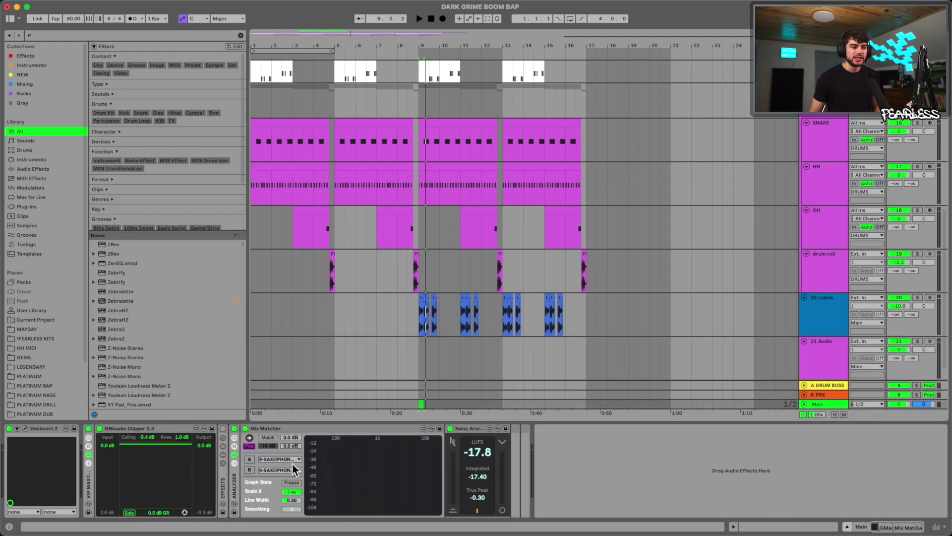
pyautogui.click(827, 395)
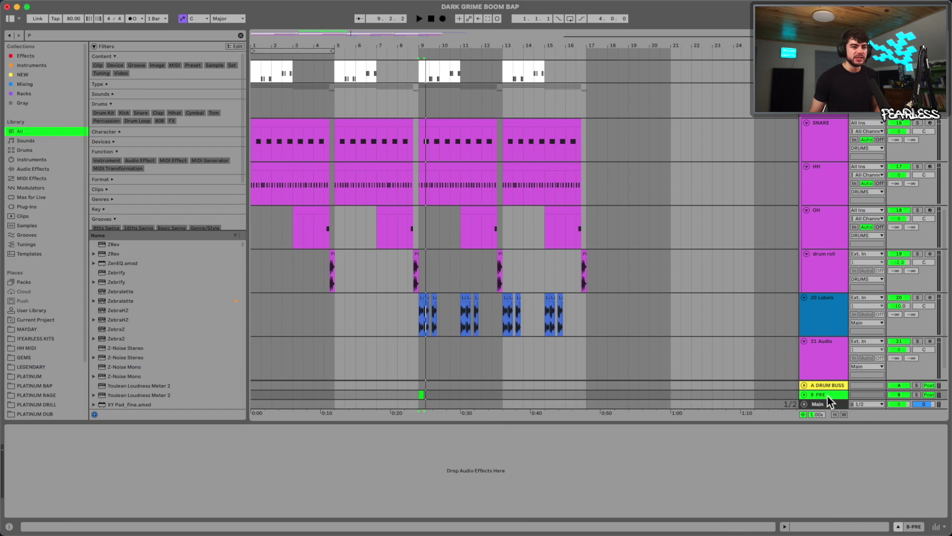
pyautogui.click(820, 403)
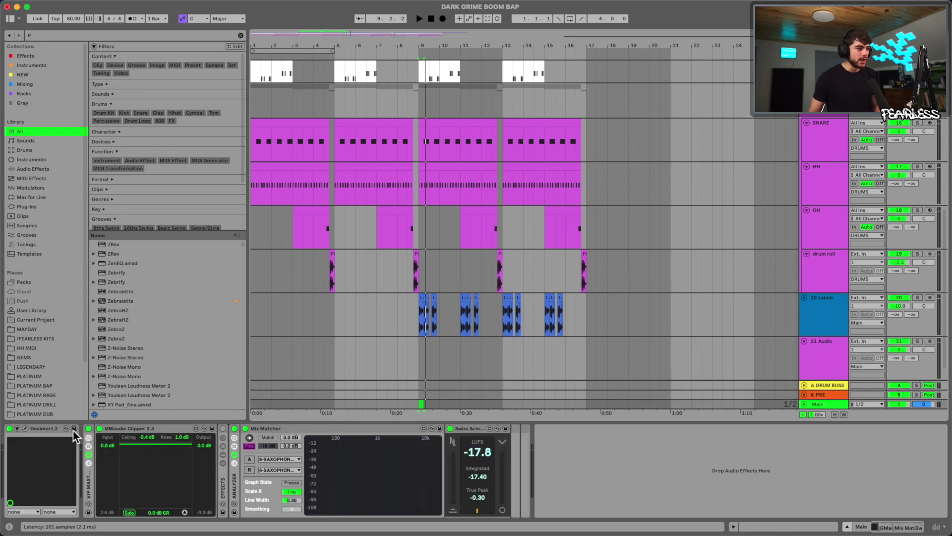
pyautogui.rightClick(60, 427)
pyautogui.click(72, 320)
pyautogui.click(825, 394)
pyautogui.press('super+v')
pyautogui.press('space')
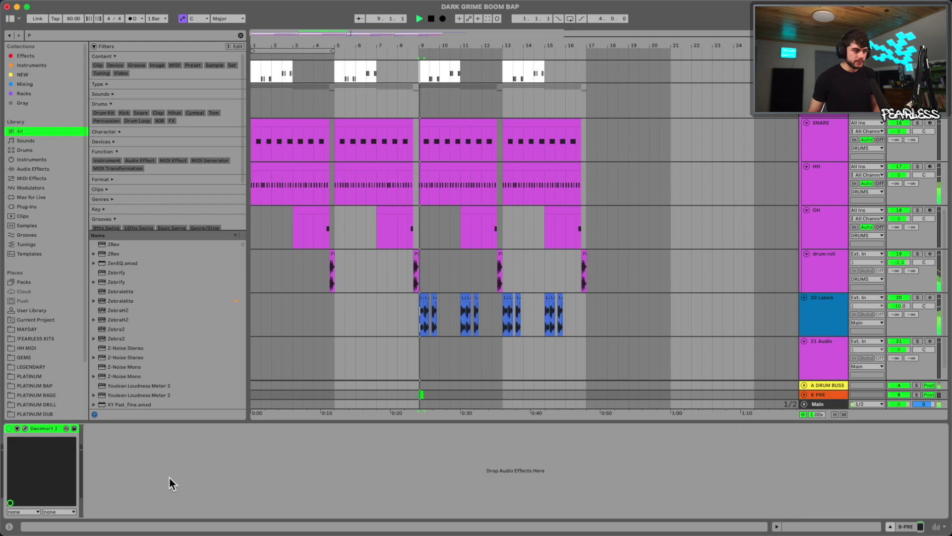
# In the Session View mixer, set the DRUMS group's output to Sends Only and raise its PRE send to 0 dB.
pyautogui.press('Tab')
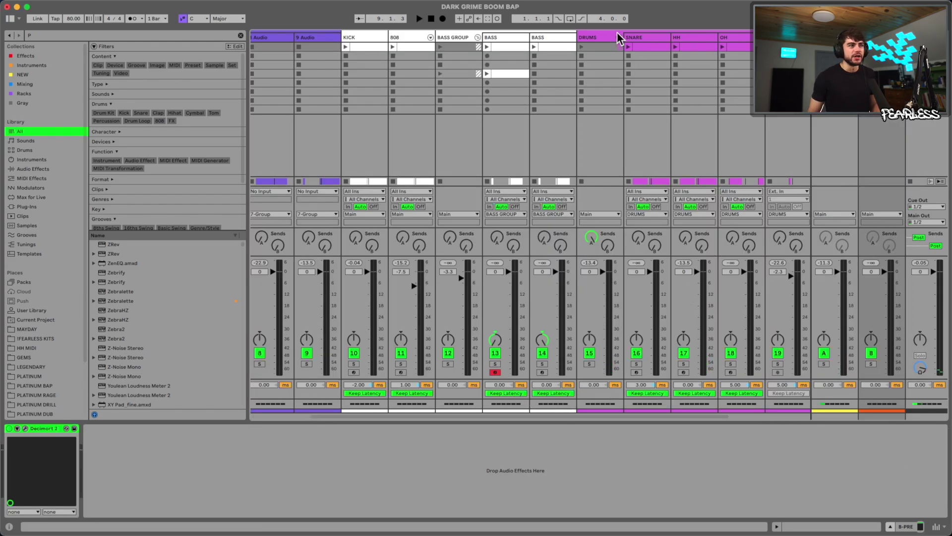
pyautogui.click(596, 38)
pyautogui.click(602, 214)
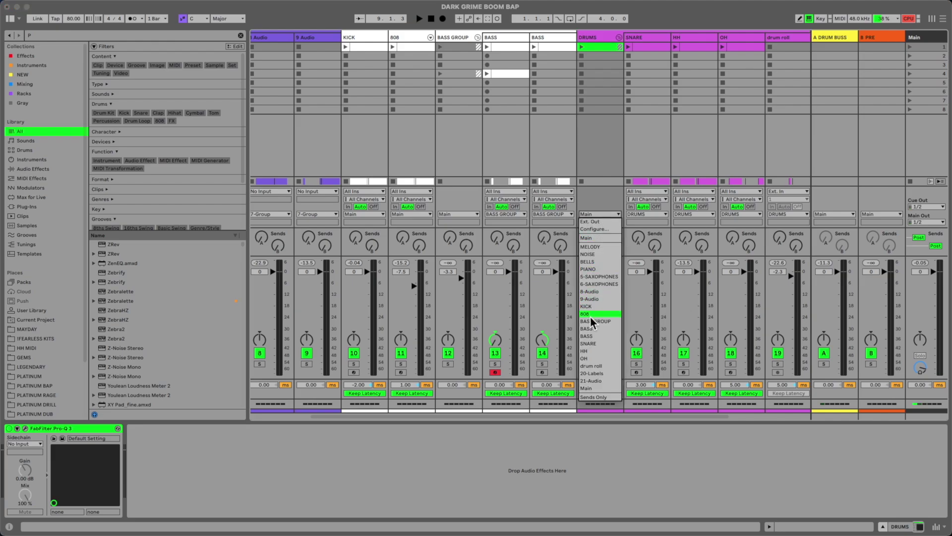
pyautogui.click(601, 397)
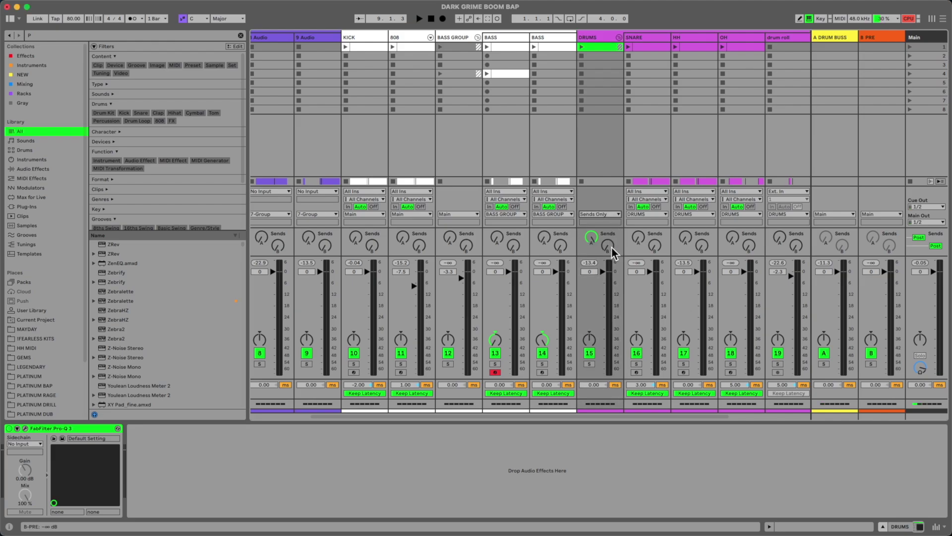
pyautogui.press('space')
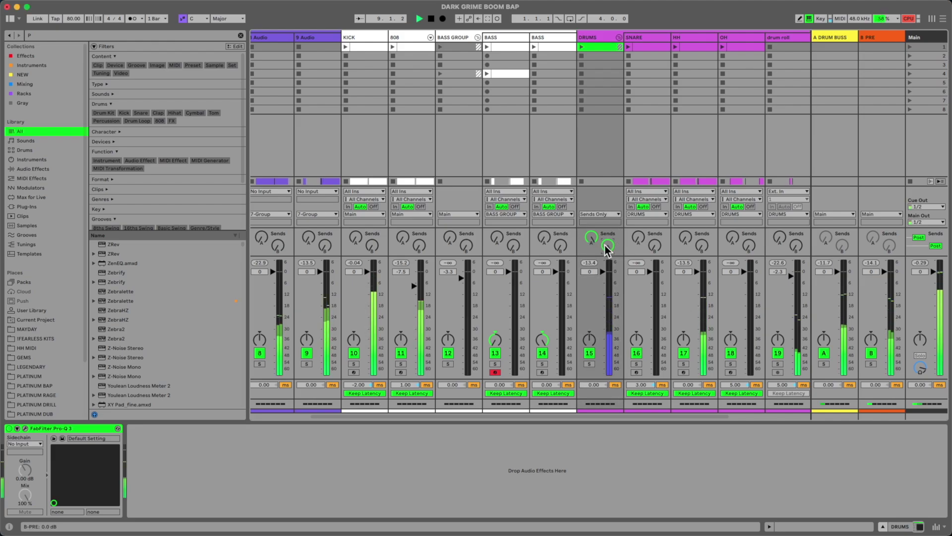
# Solo the DRUMS group and switch the PRE and DRUM BUSS returns off and on to compare the drum sound.
pyautogui.click(589, 364)
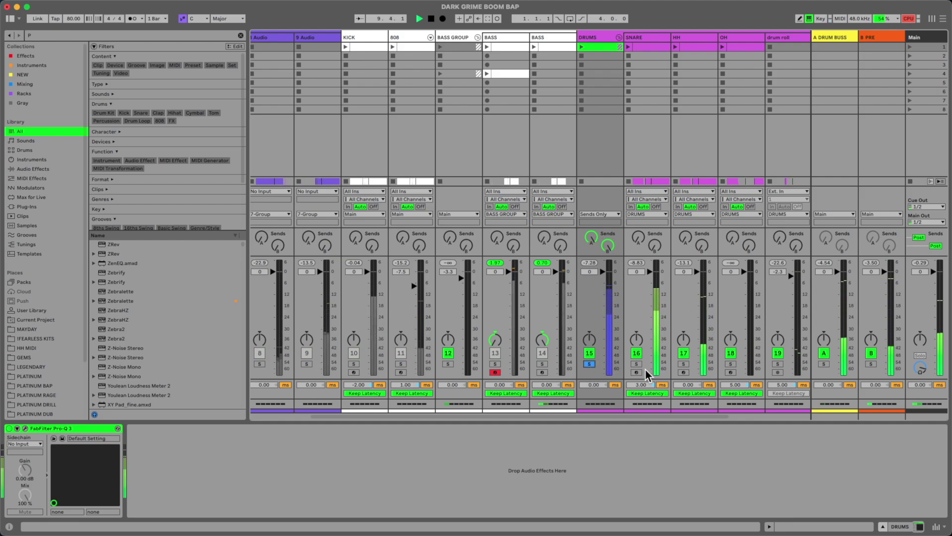
pyautogui.click(871, 352)
pyautogui.click(872, 353)
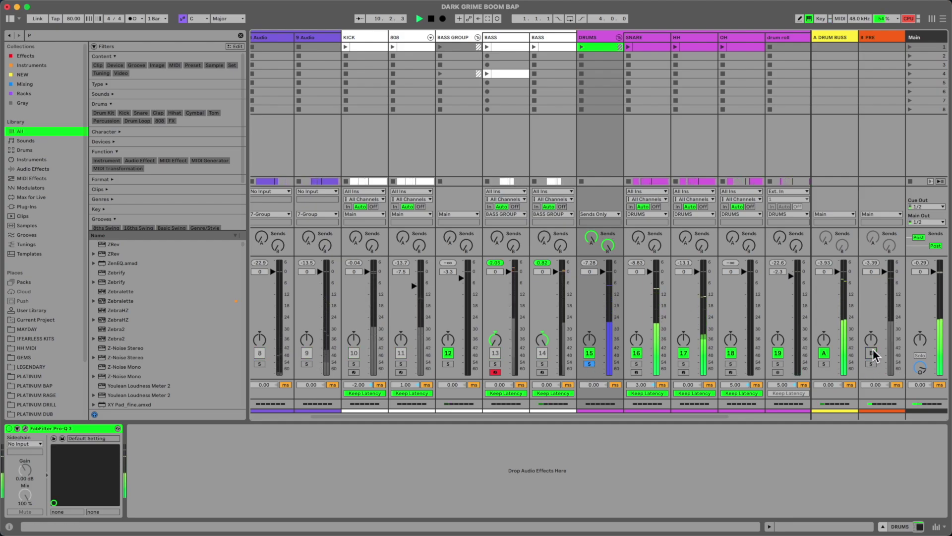
pyautogui.click(824, 353)
pyautogui.click(824, 352)
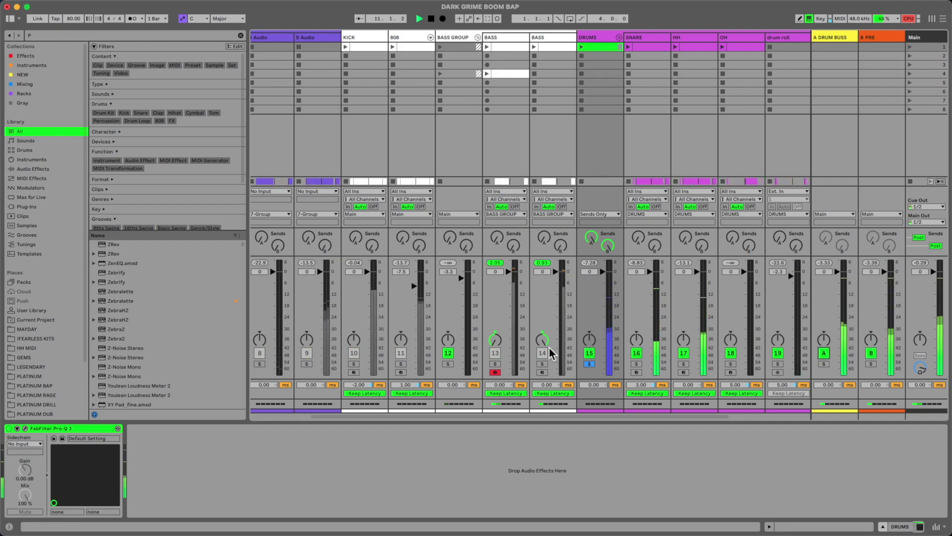
pyautogui.click(589, 364)
# Delete the empty 21 Audio track and rename the Labels track VOX.
pyautogui.moveTo(601, 411); pyautogui.dragTo(719, 394)
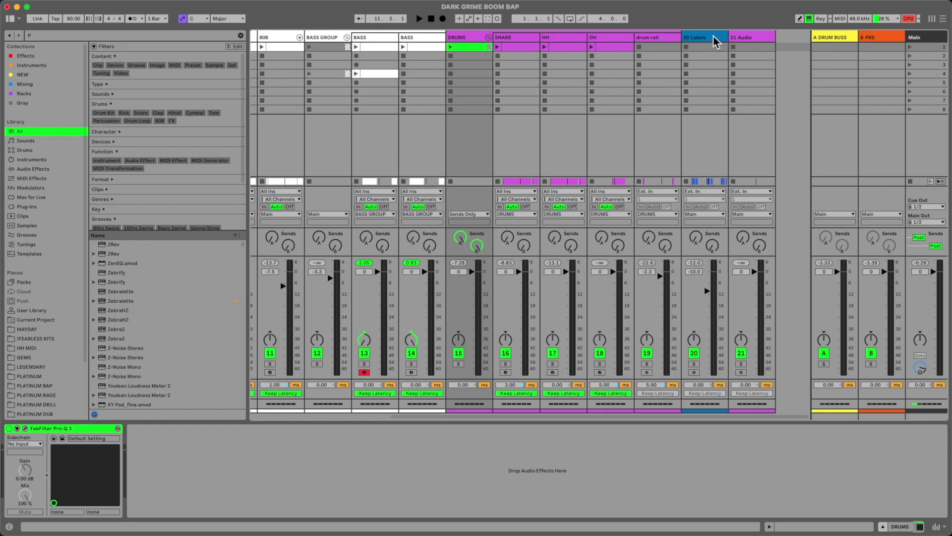
pyautogui.click(750, 37)
pyautogui.press('Delete')
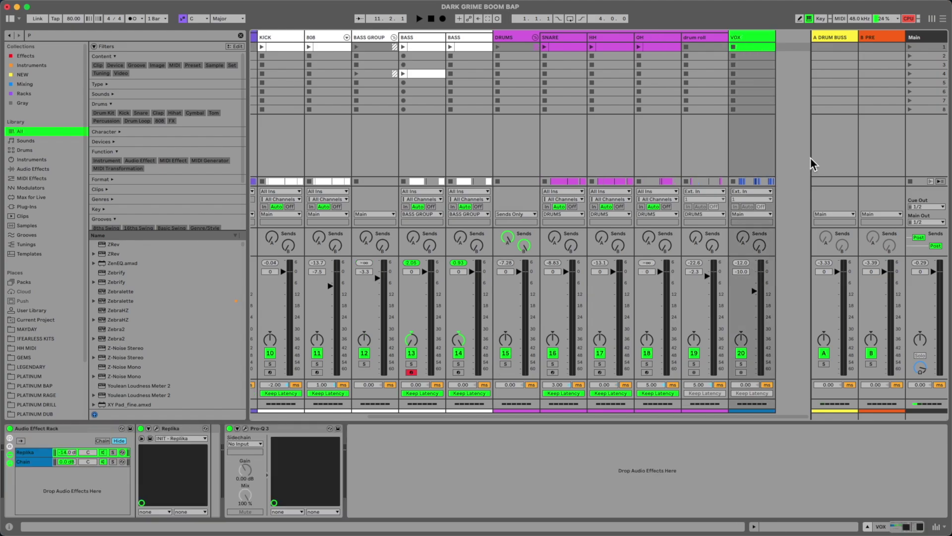
# Set the VOX track's output to Sends Only and raise its PRE send.
pyautogui.click(753, 214)
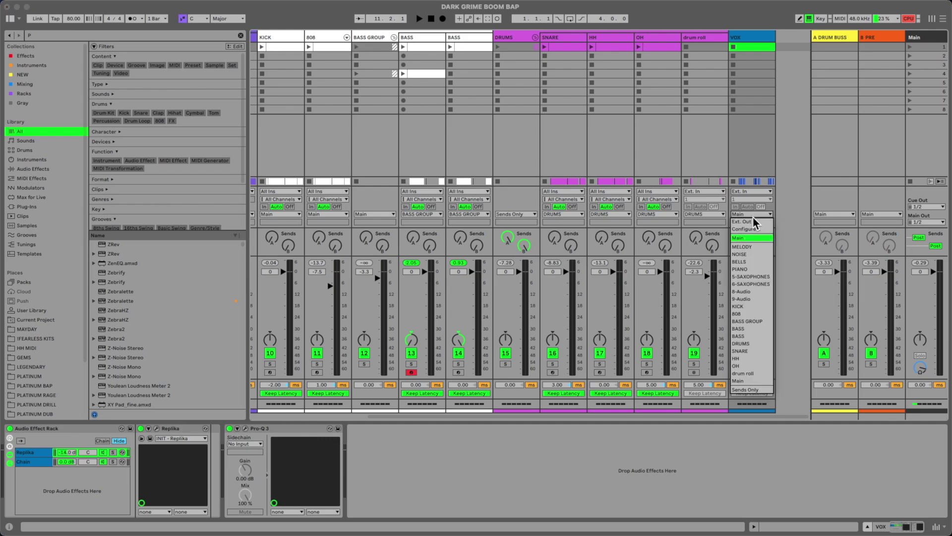
pyautogui.press('Return')
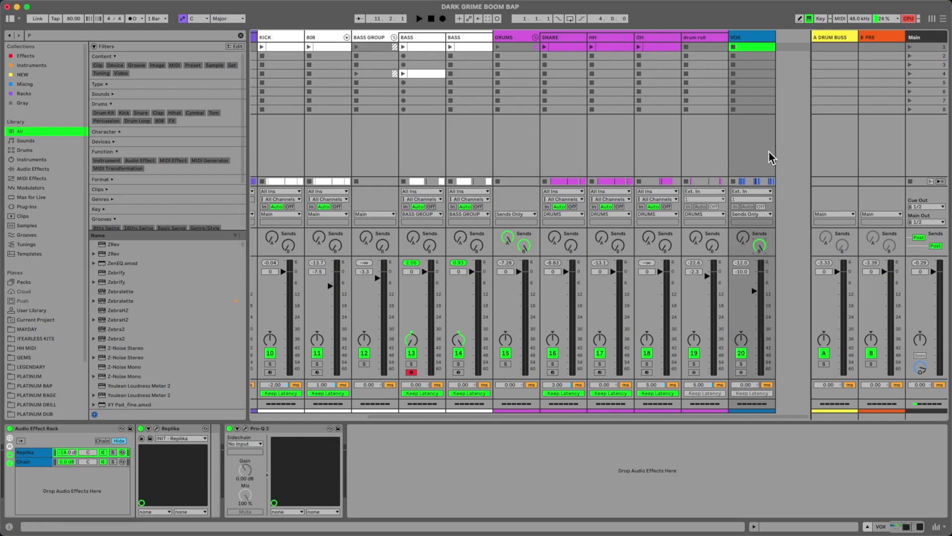
# Try setting the BASS GROUP's output to Sends Only with its PRE send raised.
pyautogui.moveTo(691, 415); pyautogui.dragTo(534, 74)
pyautogui.click(545, 37)
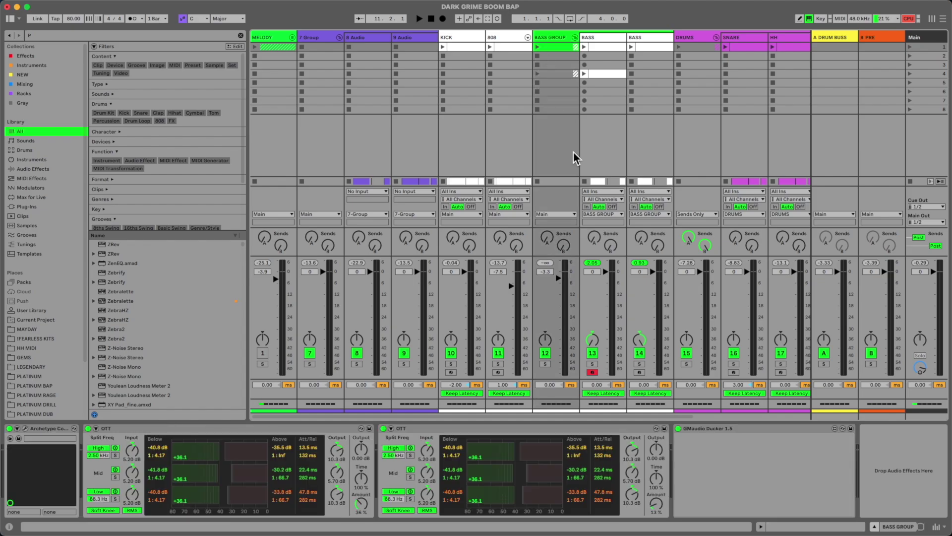
pyautogui.click(557, 214)
pyautogui.press('Return')
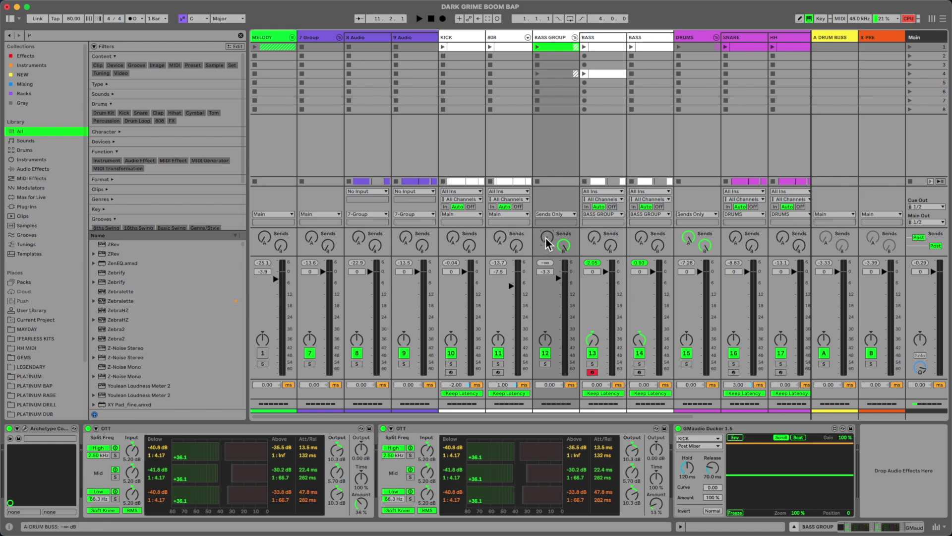
# Add a small DRUM BUSS send of about -25.7 dB to the BASS GROUP while playing the beat.
pyautogui.press('space')
pyautogui.moveTo(547, 243)
pyautogui.mouseDown()
pyautogui.moveTo(547, 229)
pyautogui.moveTo(547, 242)
pyautogui.mouseUp()
pyautogui.press('space')
pyautogui.press('space')
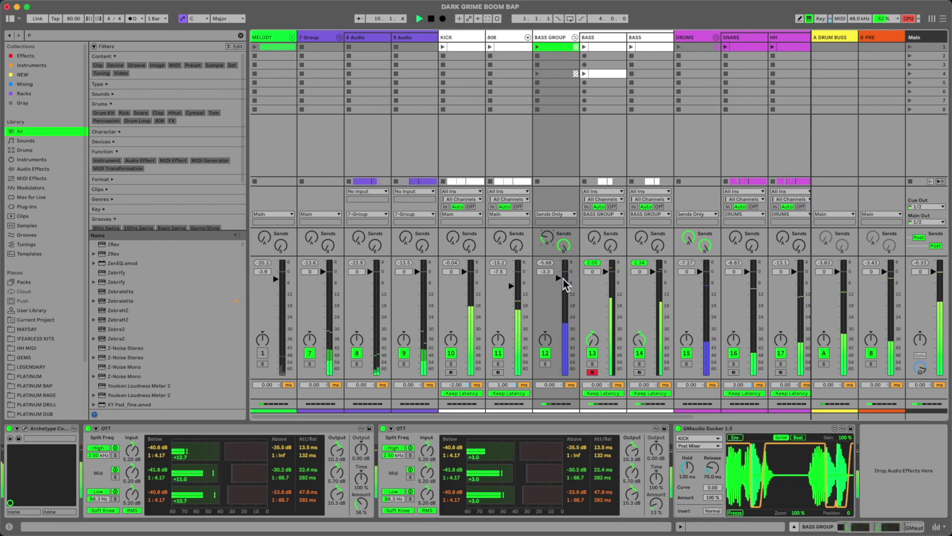
# Turn off the BASS GROUP's PRE send, route its output back to Main, and set its DRUM BUSS send to about -23.5 dB.
pyautogui.press('space')
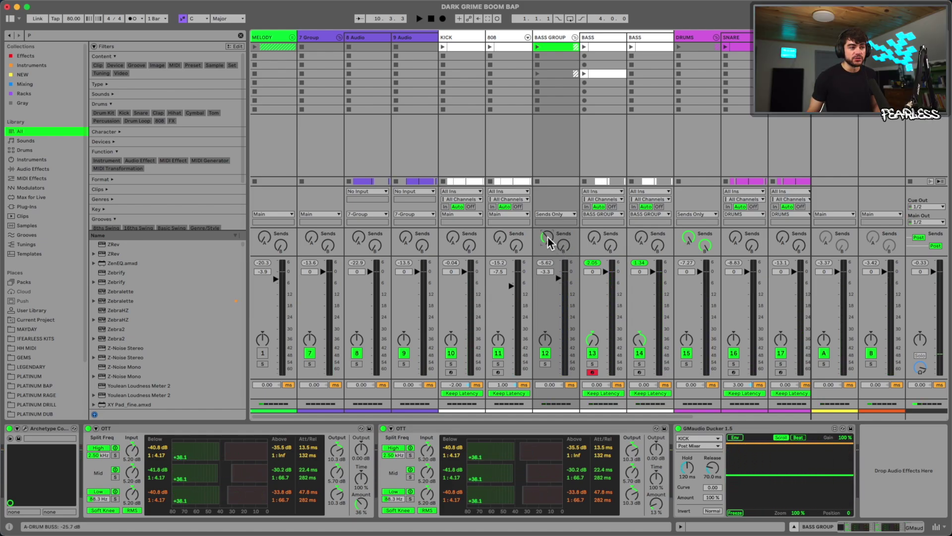
pyautogui.press('space')
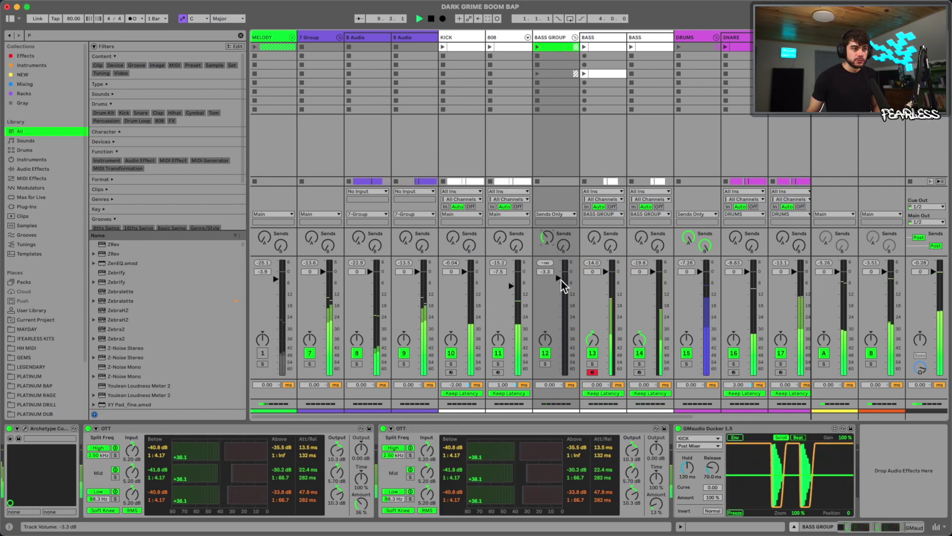
pyautogui.click(557, 214)
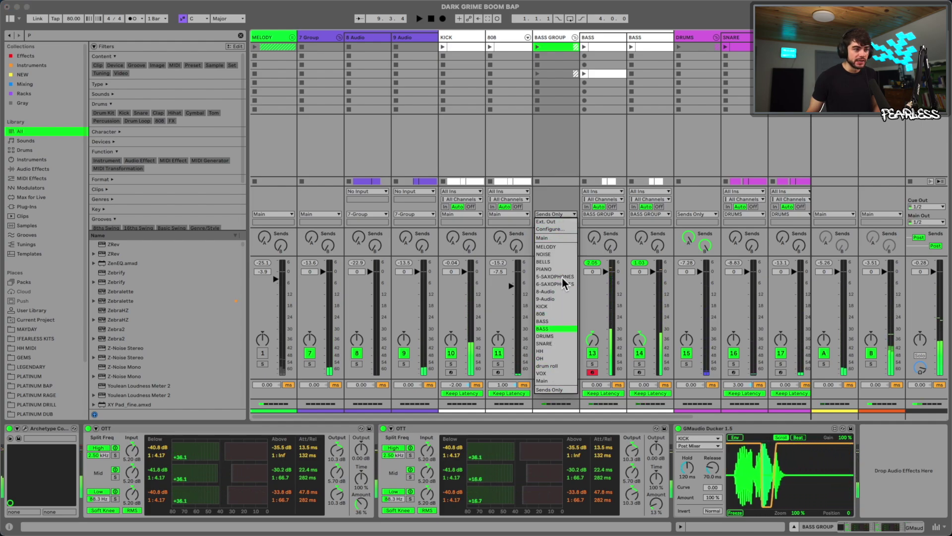
pyautogui.click(556, 238)
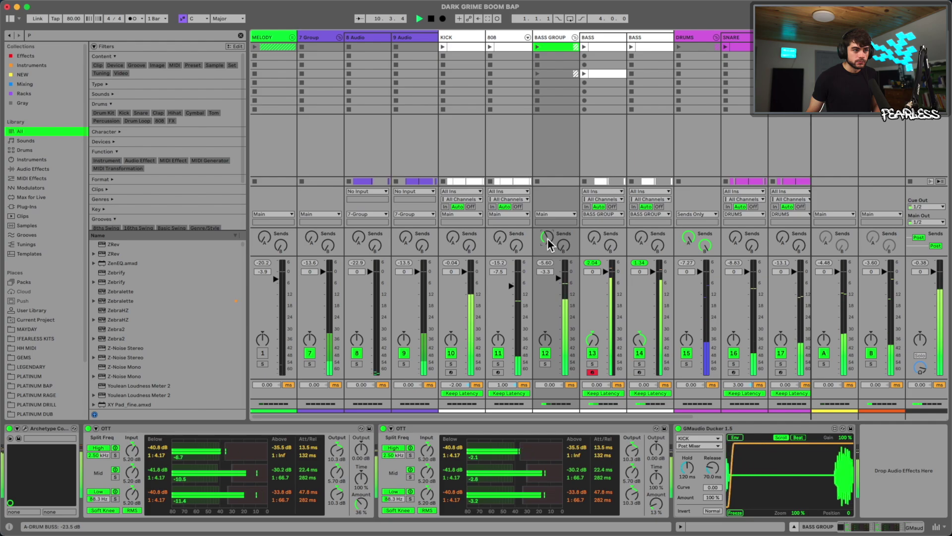
# Try setting the 808 track's output to Sends Only, then route it back to Main.
pyautogui.click(504, 37)
pyautogui.click(504, 214)
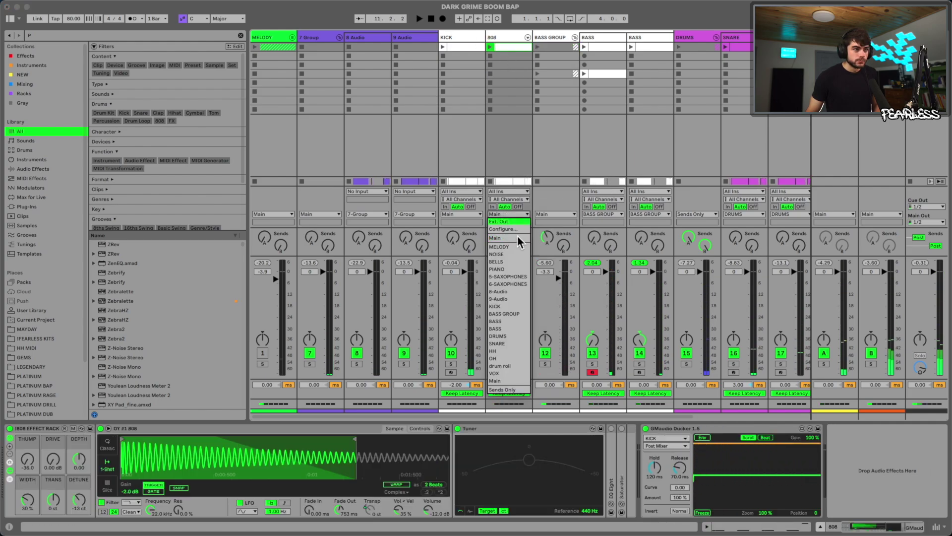
pyautogui.click(506, 390)
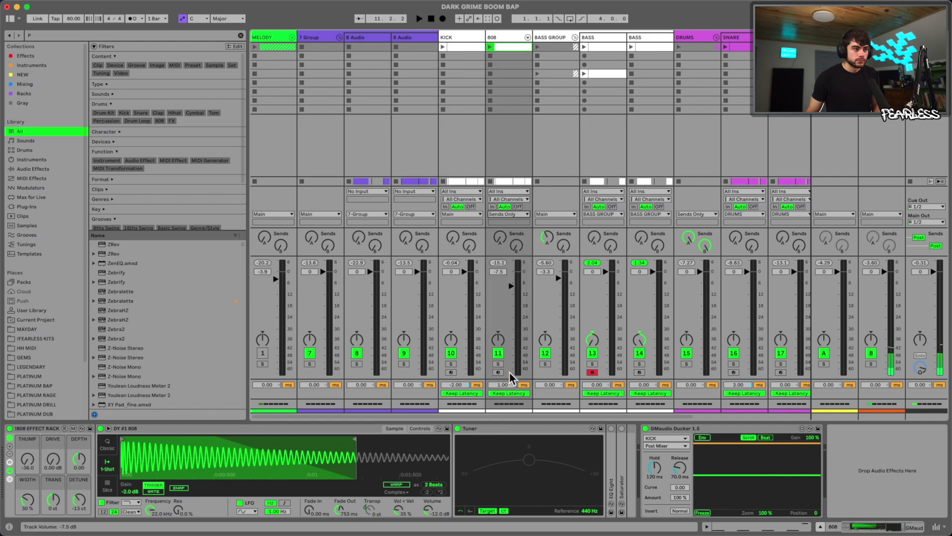
pyautogui.click(505, 215)
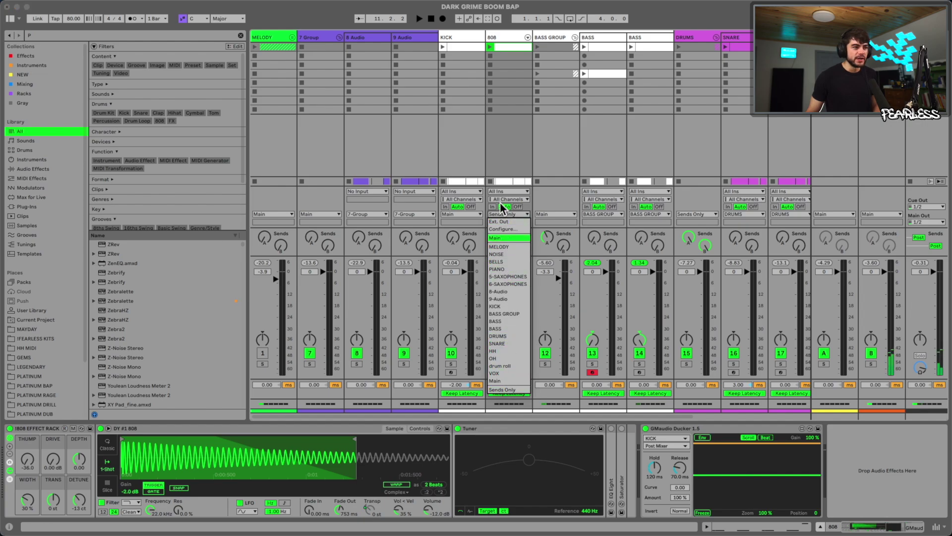
pyautogui.click(503, 238)
# Set the KICK track's output to Sends Only and raise its PRE and DRUM BUSS sends during playback.
pyautogui.click(467, 49)
pyautogui.click(466, 215)
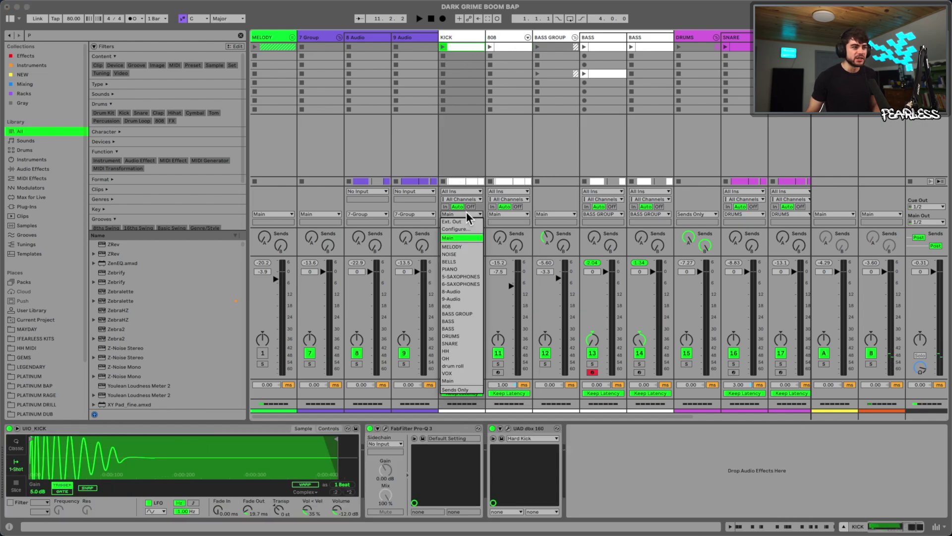
pyautogui.click(461, 390)
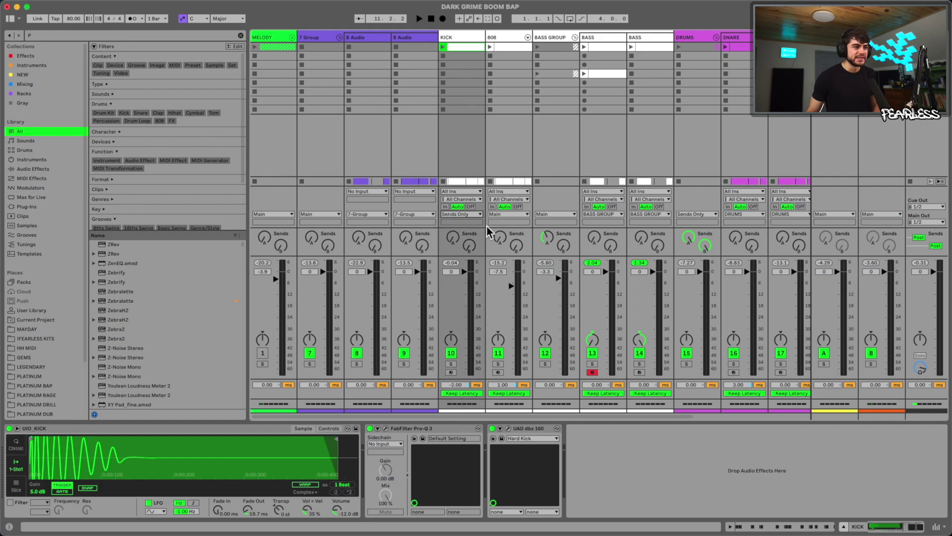
pyautogui.press('space')
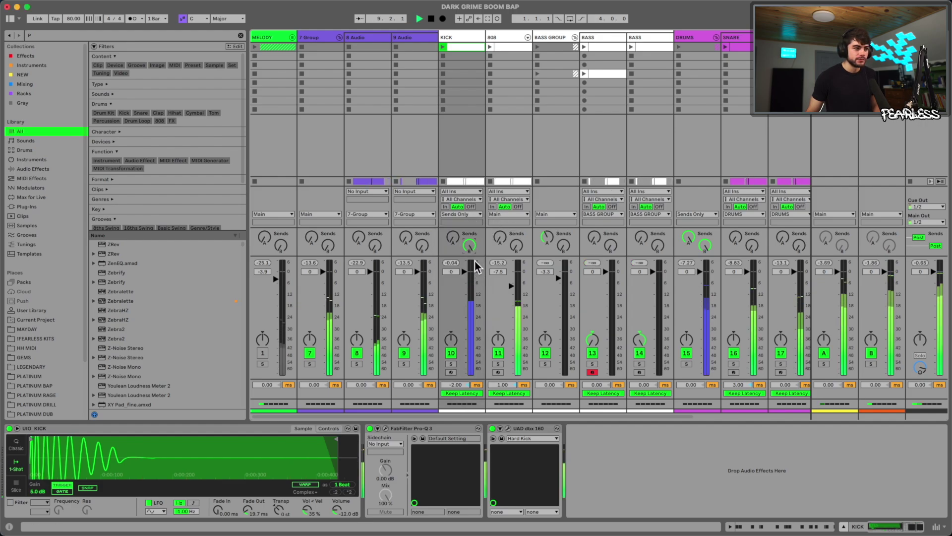
pyautogui.moveTo(451, 242); pyautogui.dragTo(451, 218)
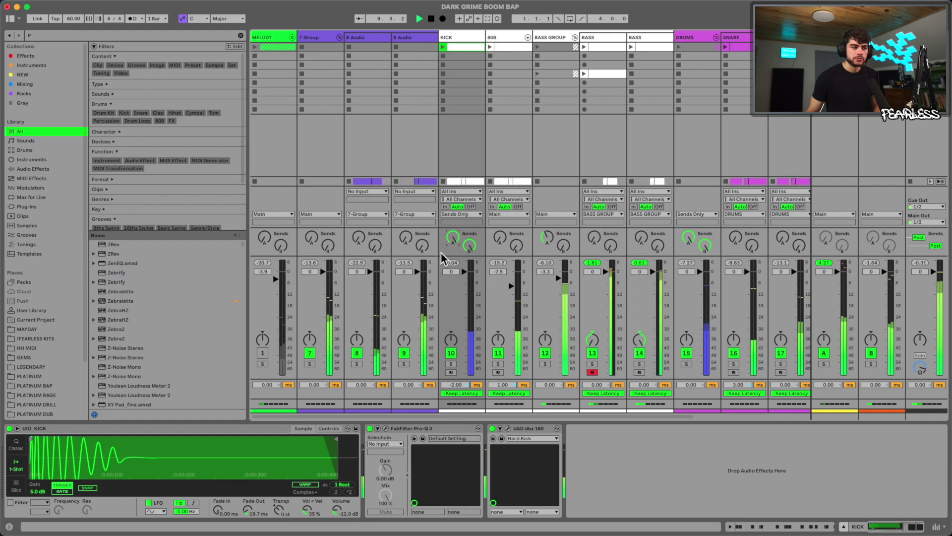
# Route the KICK track's output back to Main without a PRE send and adjust its DRUM BUSS send during playback.
pyautogui.click(470, 213)
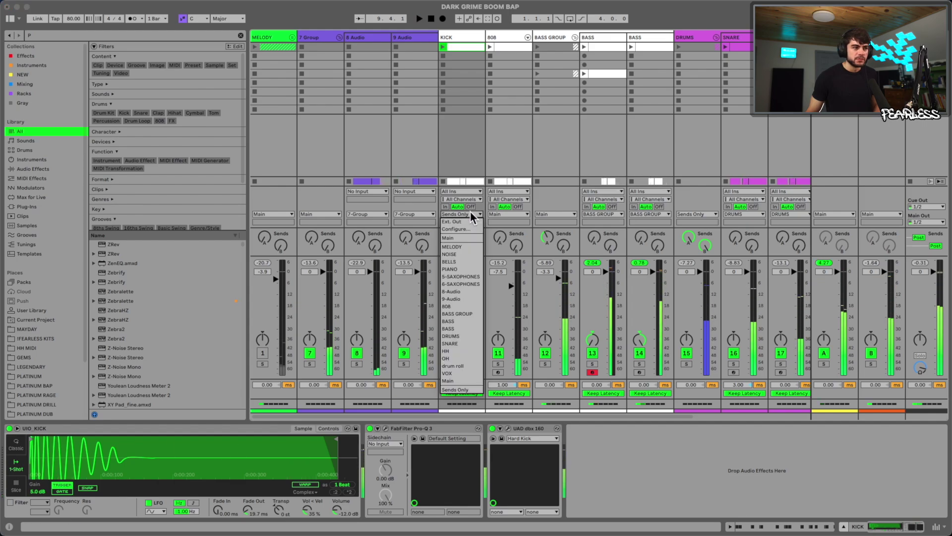
pyautogui.click(464, 239)
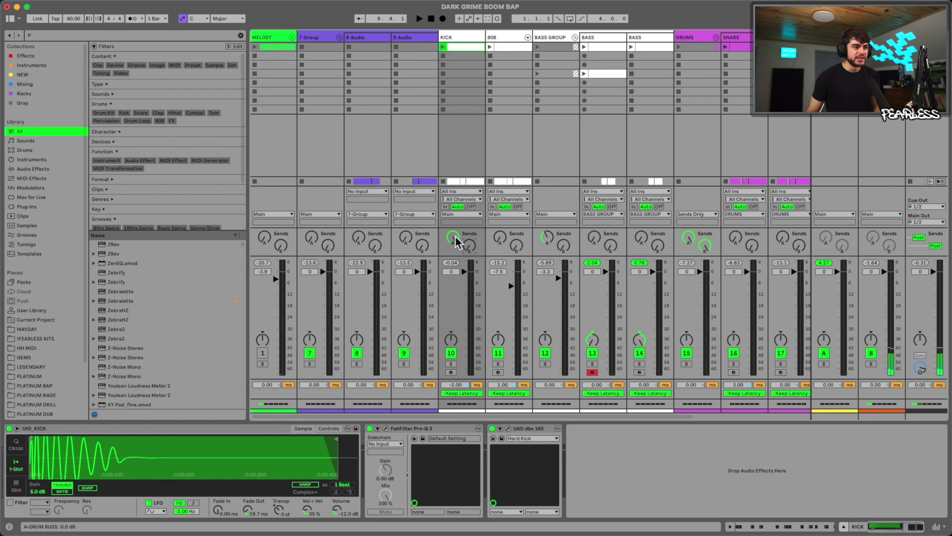
pyautogui.press('space')
pyautogui.moveTo(454, 237)
pyautogui.mouseDown()
pyautogui.moveTo(454, 199)
pyautogui.moveTo(454, 219)
pyautogui.mouseUp()
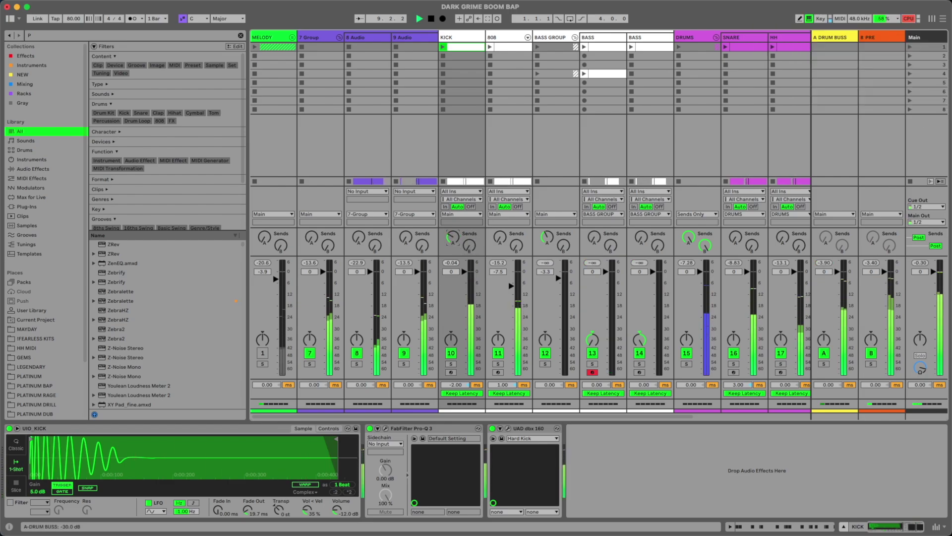
# Rename the 7 Group as MELODY, set its output to Sends Only, and raise its PRE send to maximum.
pyautogui.click(319, 42)
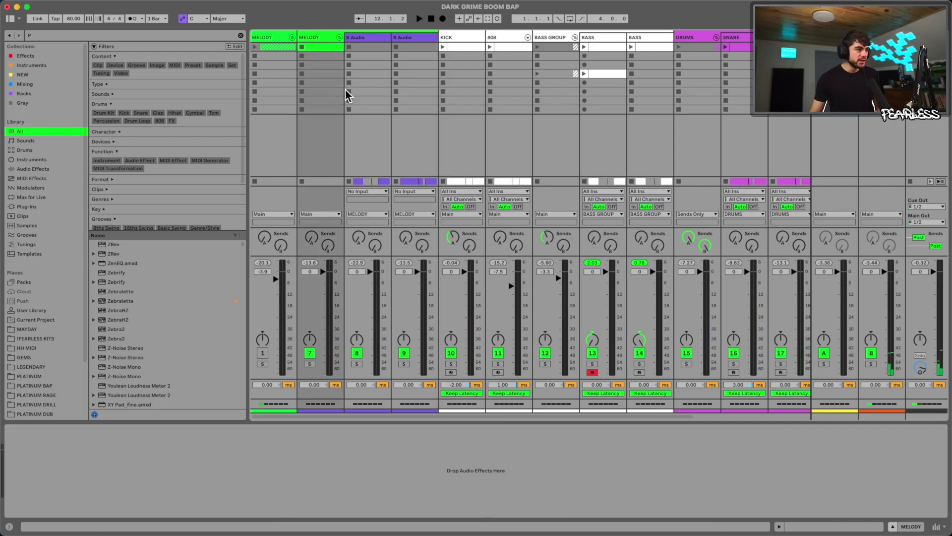
pyautogui.click(308, 214)
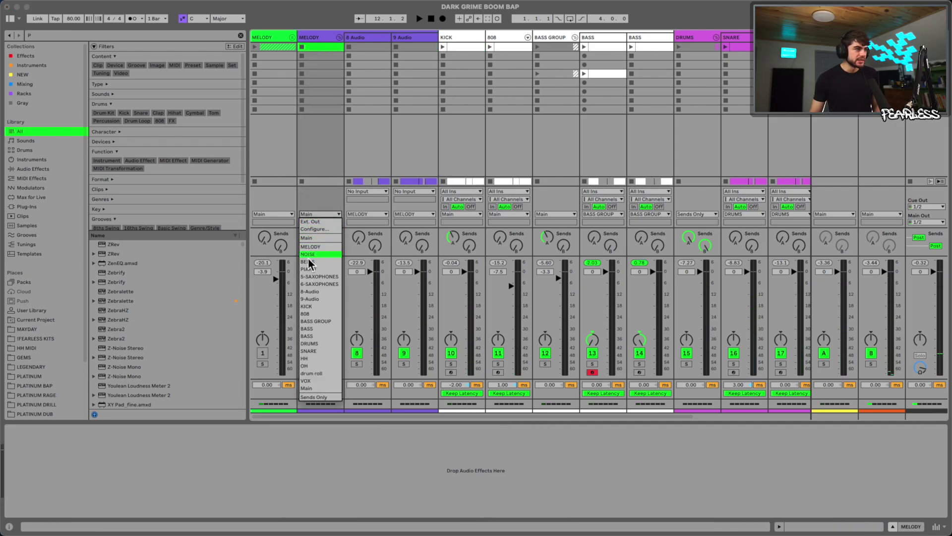
pyautogui.click(317, 397)
pyautogui.moveTo(329, 249); pyautogui.dragTo(328, 199)
pyautogui.press('space')
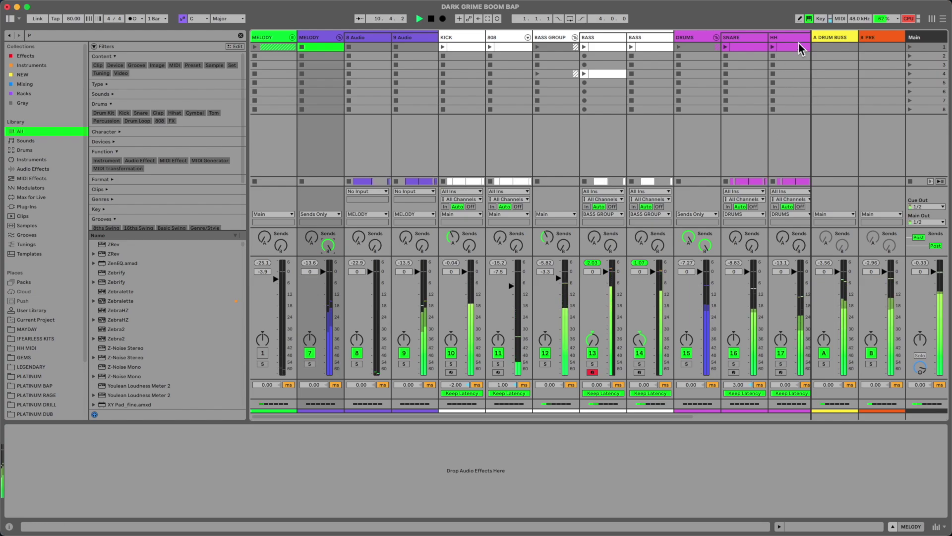
# Compare the beat with the PRE and DRUM BUSS returns switched off and on during playback.
pyautogui.click(871, 38)
pyautogui.click(871, 353)
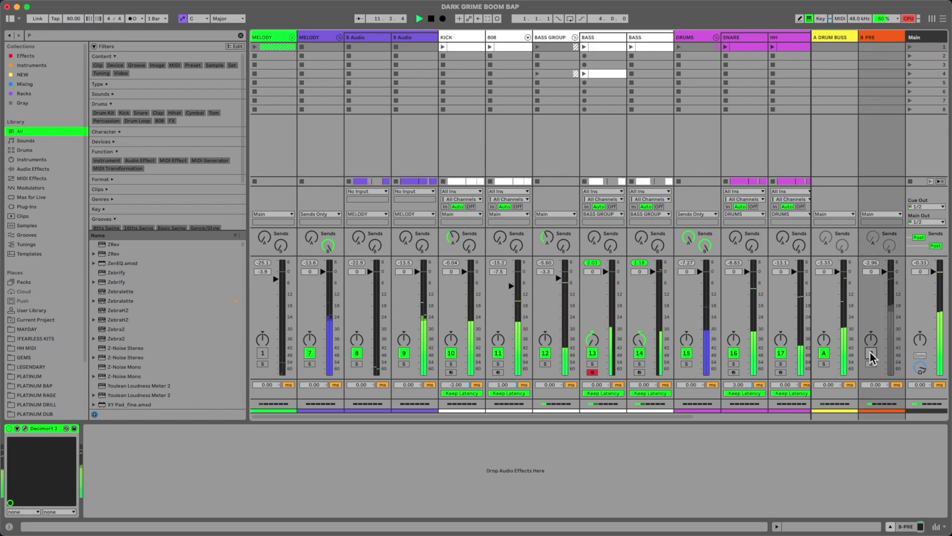
pyautogui.click(823, 352)
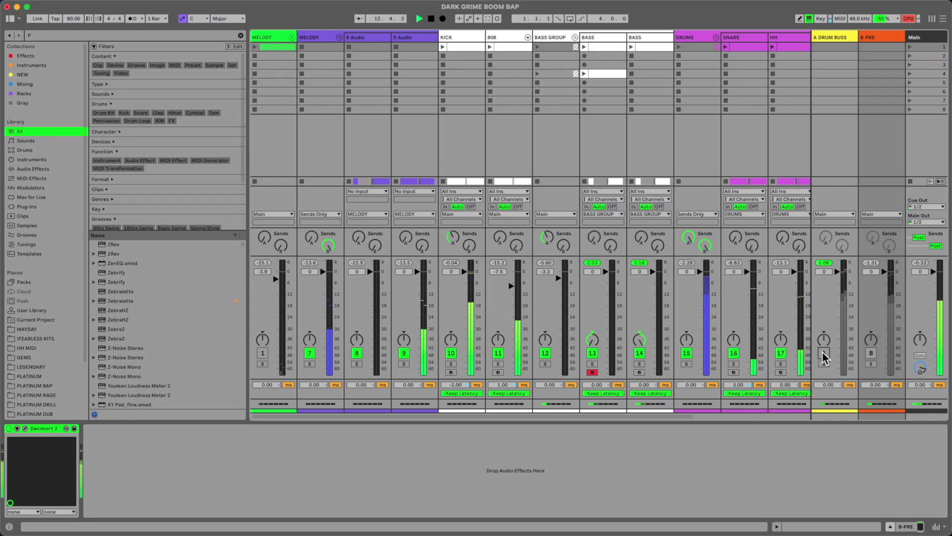
pyautogui.press('space')
pyautogui.click(825, 350)
pyautogui.click(870, 352)
pyautogui.press('space')
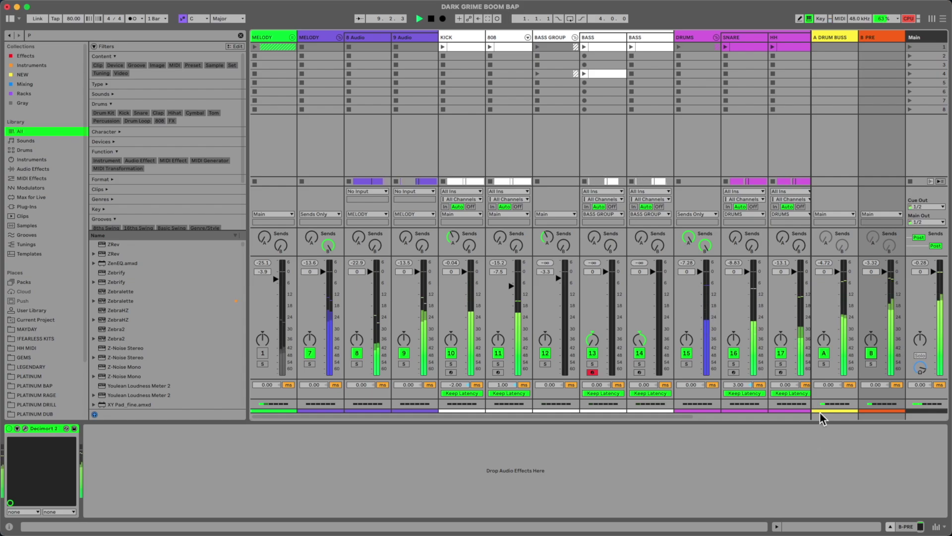
# Load the Punch Box preset in Decimort 2 on the PRE return while the beat plays, and close the plug-in window.
pyautogui.click(822, 483)
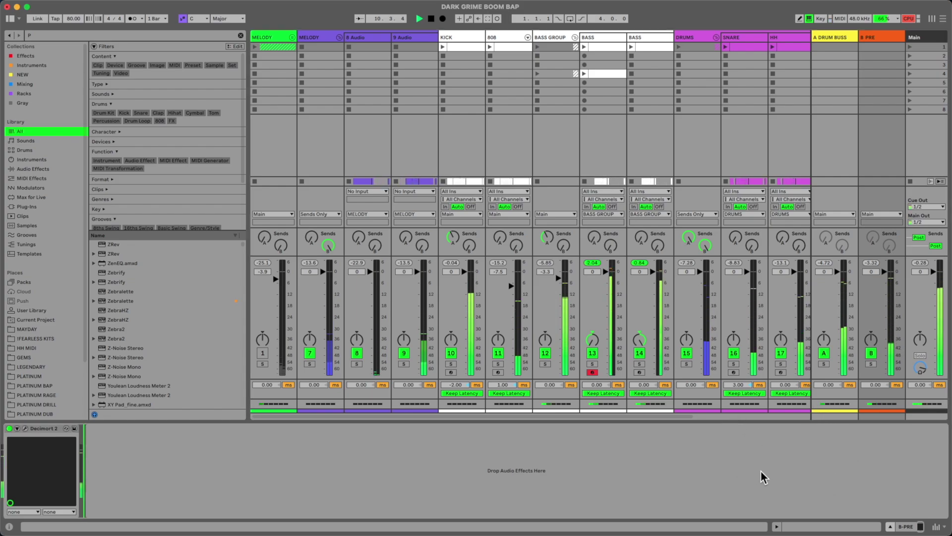
pyautogui.press('Tab')
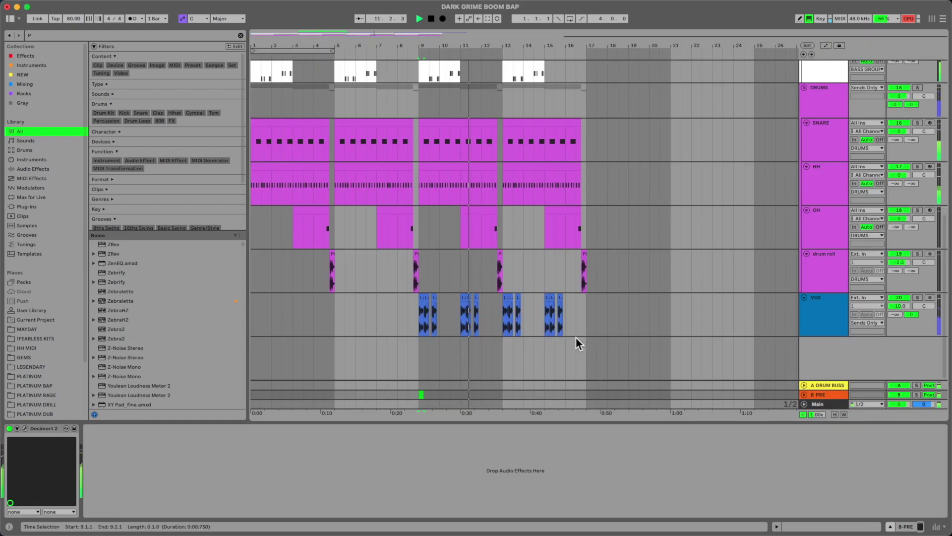
pyautogui.press('space')
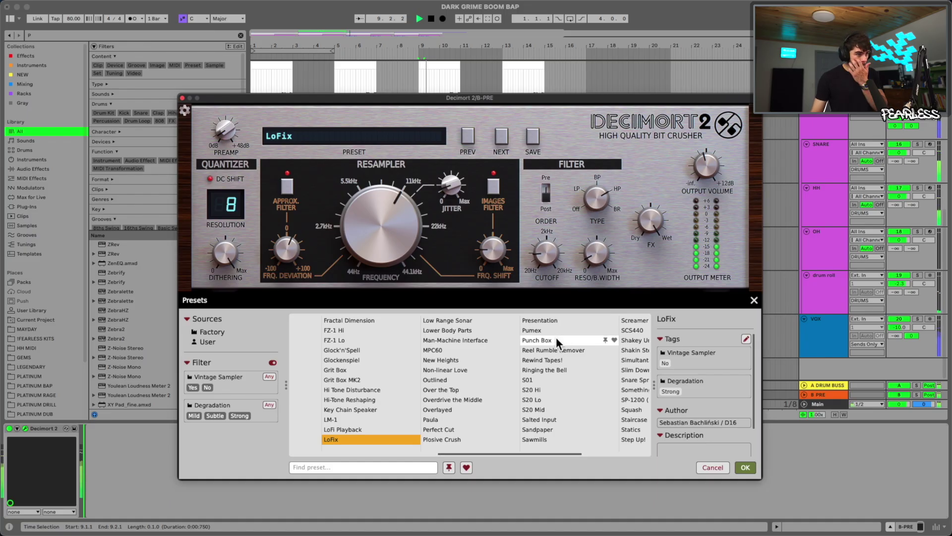
pyautogui.click(556, 340)
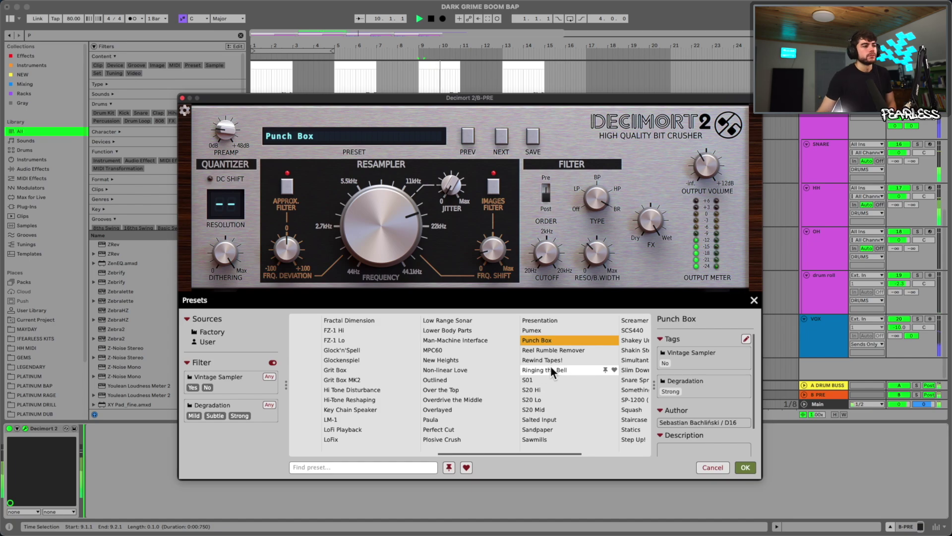
pyautogui.click(183, 98)
# Set the BASS GROUP, 808 and KICK outputs to Sends Only with their PRE sends at 0.0 dB.
pyautogui.press('Tab')
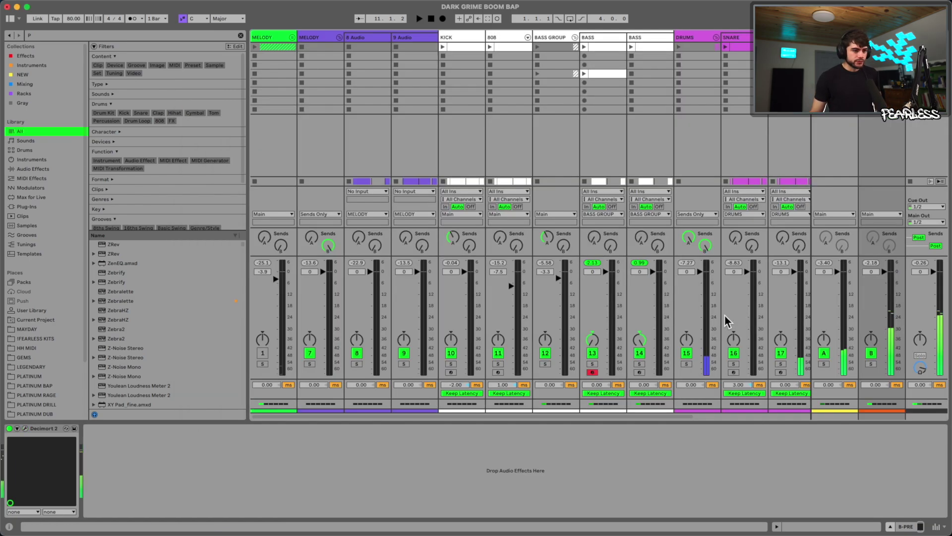
pyautogui.click(563, 213)
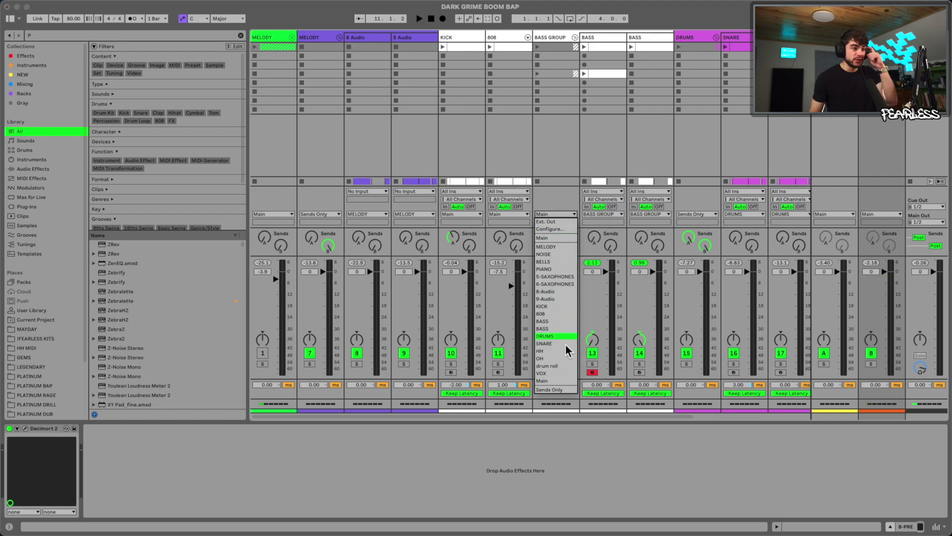
pyautogui.click(556, 390)
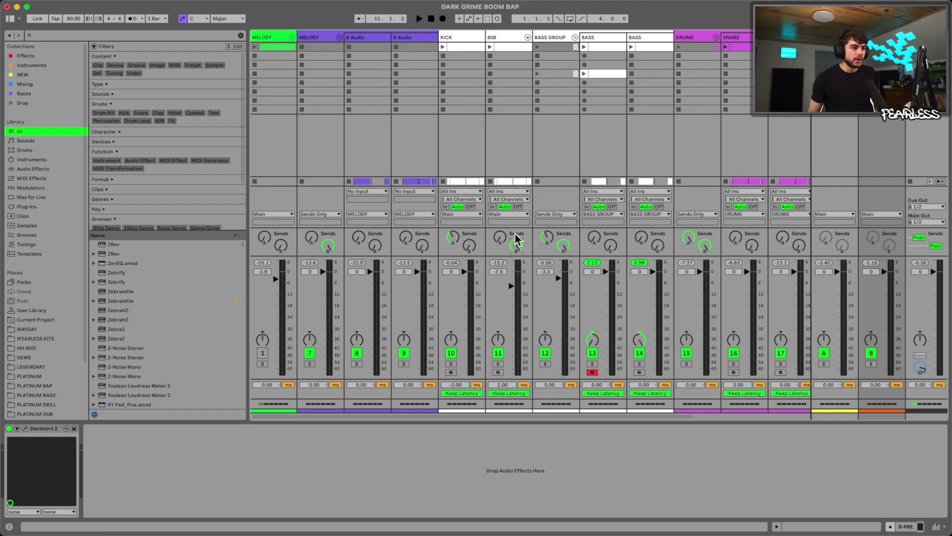
pyautogui.click(519, 212)
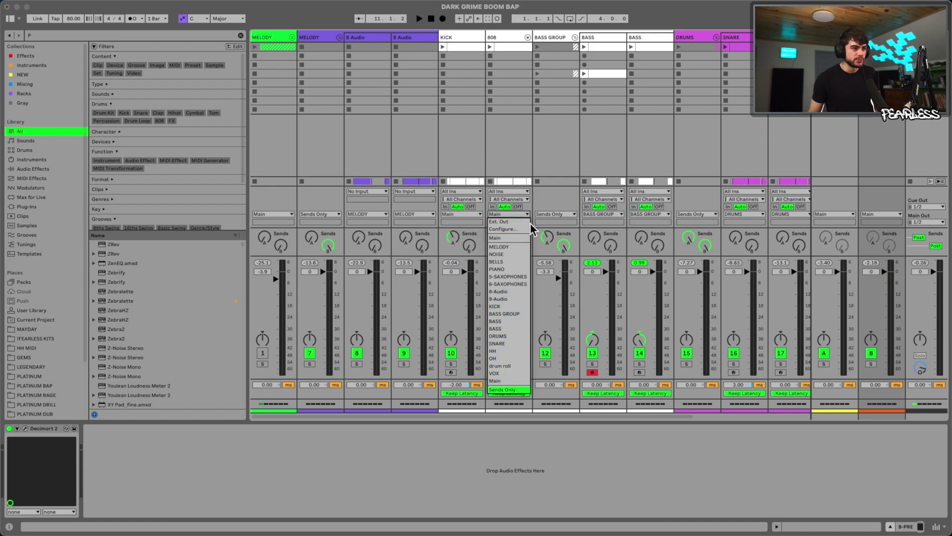
pyautogui.click(516, 390)
pyautogui.click(465, 214)
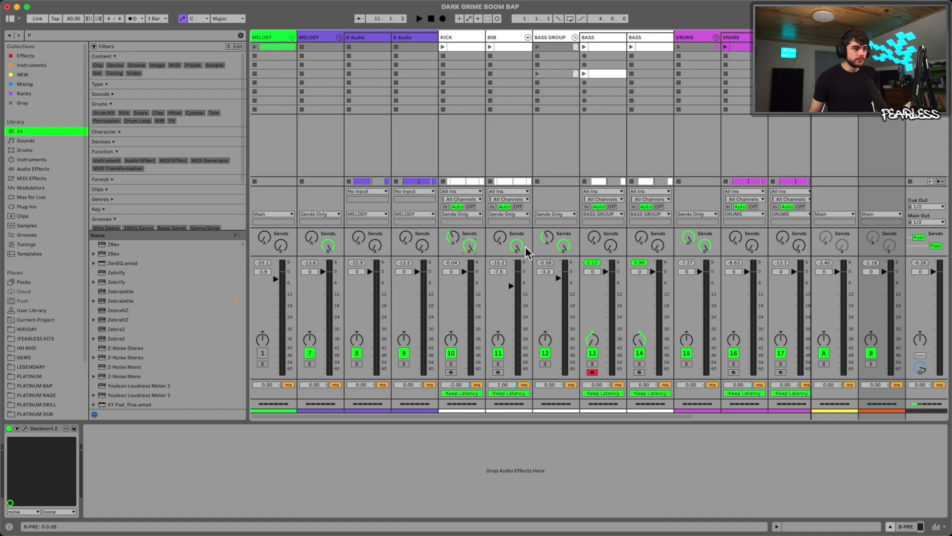
# Check the VOX track's routing and lower the BASS GROUP volume to -6.9 dB during playback.
pyautogui.hscroll(5, 576, 415)
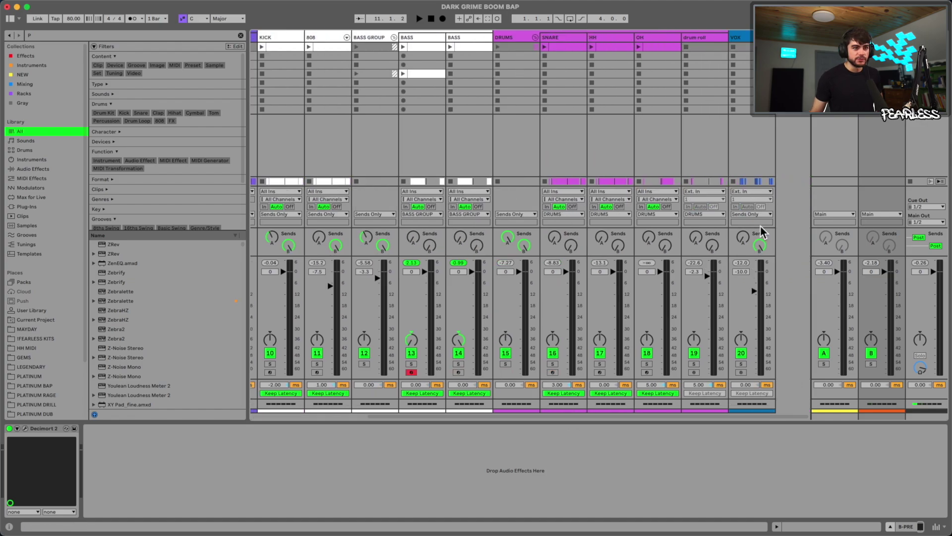
pyautogui.press('space')
pyautogui.moveTo(761, 418); pyautogui.dragTo(629, 415)
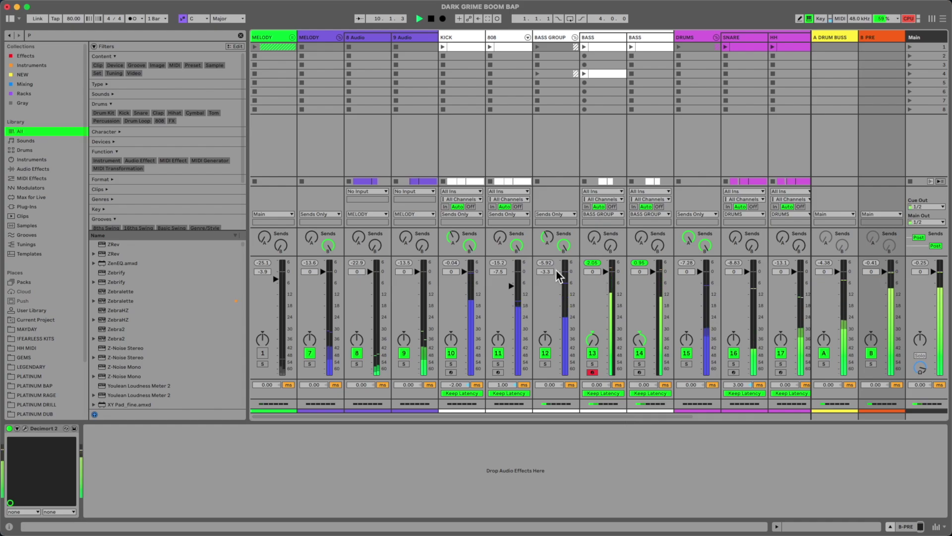
pyautogui.moveTo(561, 279); pyautogui.dragTo(561, 286)
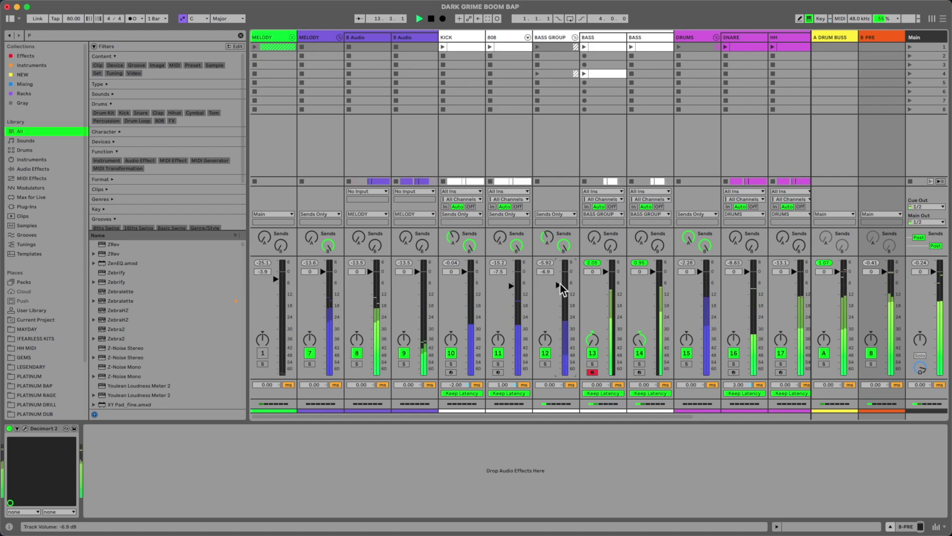
# Search for SOUND SHIFTER and add SoundShifter Pitch Stereo after Decimort 2 on the PRE return.
pyautogui.click(874, 37)
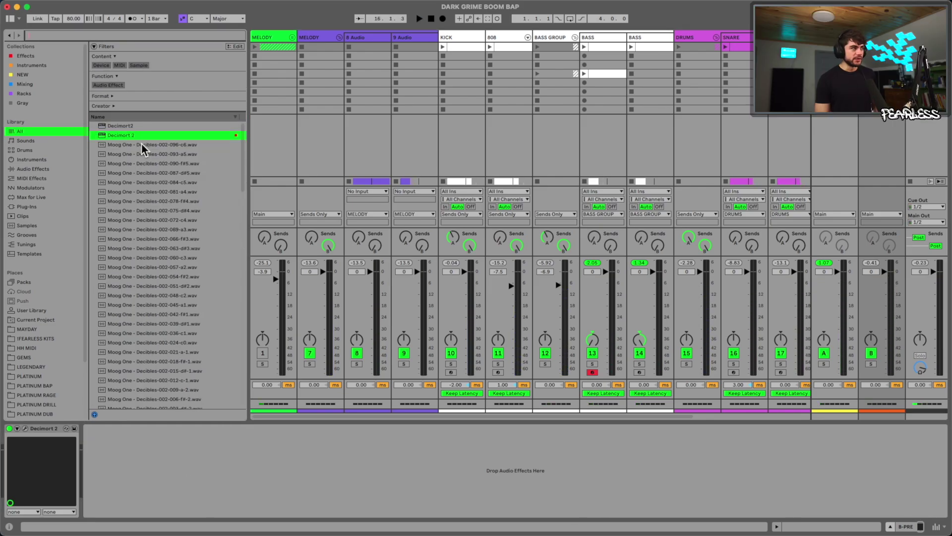
pyautogui.write('D SHIFTER')
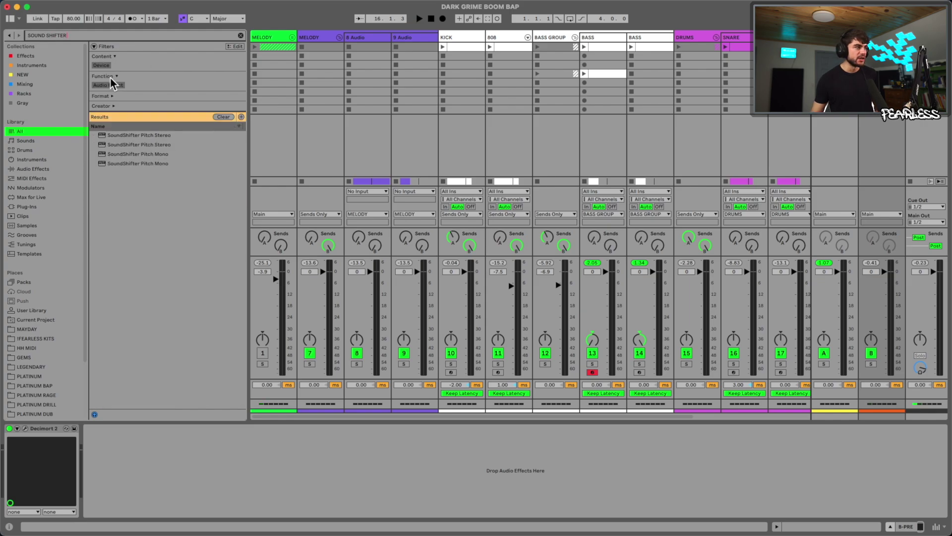
pyautogui.doubleClick(166, 144)
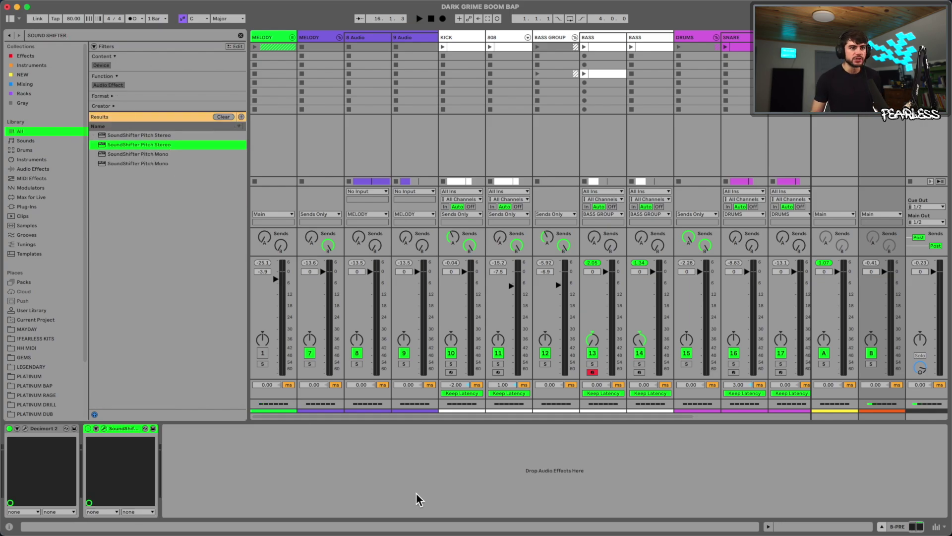
# Set SoundShifter's transposition to 1 semitone, play the beat through it, and close the plug-in window.
pyautogui.moveTo(451, 144); pyautogui.dragTo(472, 109)
pyautogui.press('space')
pyautogui.scroll(1, 439, 156)
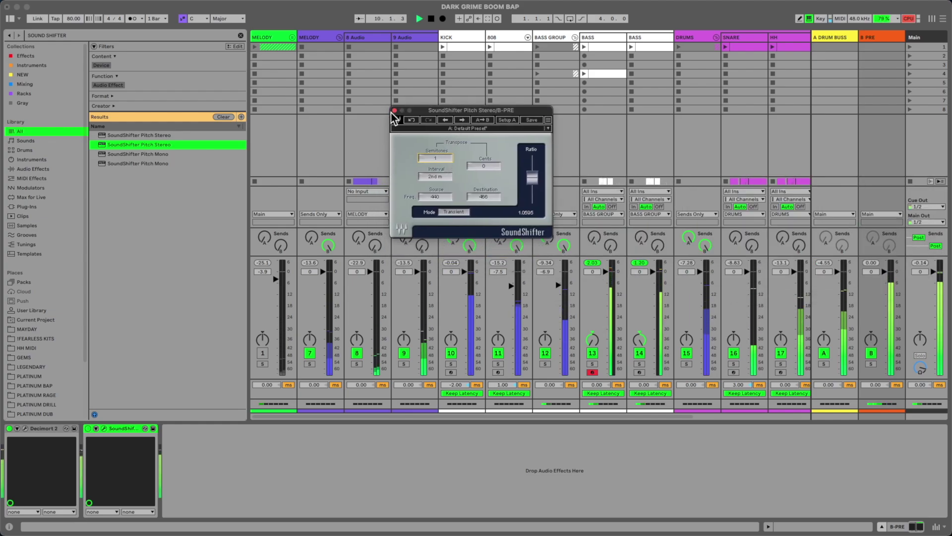
pyautogui.press('space')
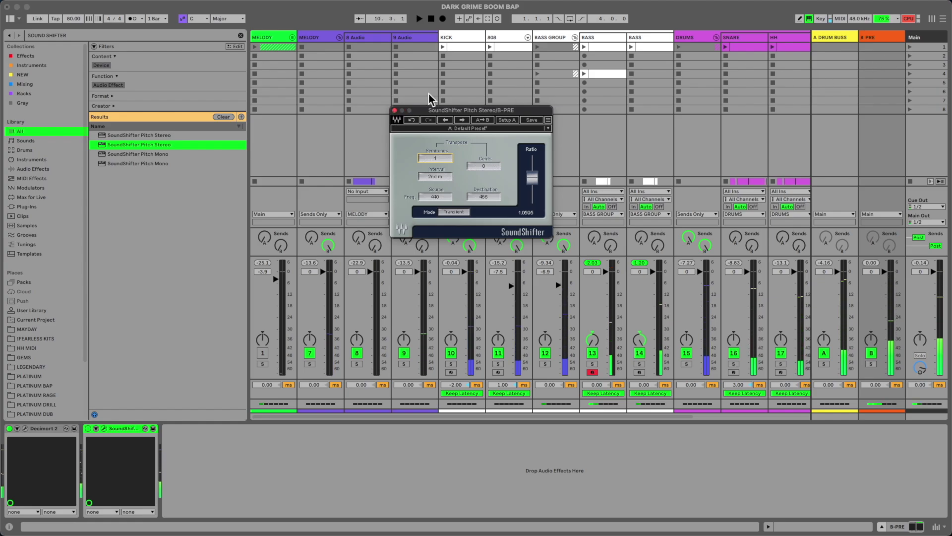
pyautogui.click(395, 111)
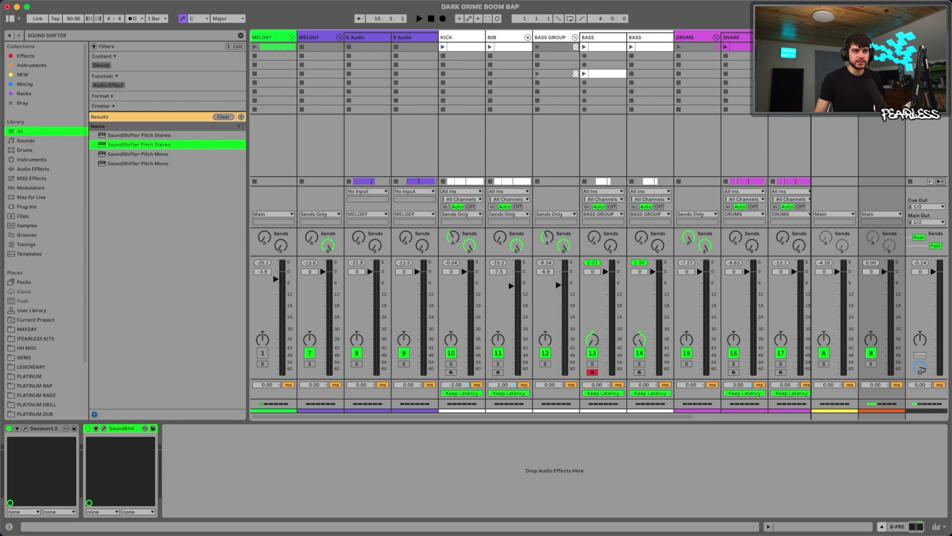
# Insert an empty audio track above the MELODY groups in the arrangement and place the insert marker at 1.1.1.
pyautogui.press('Tab')
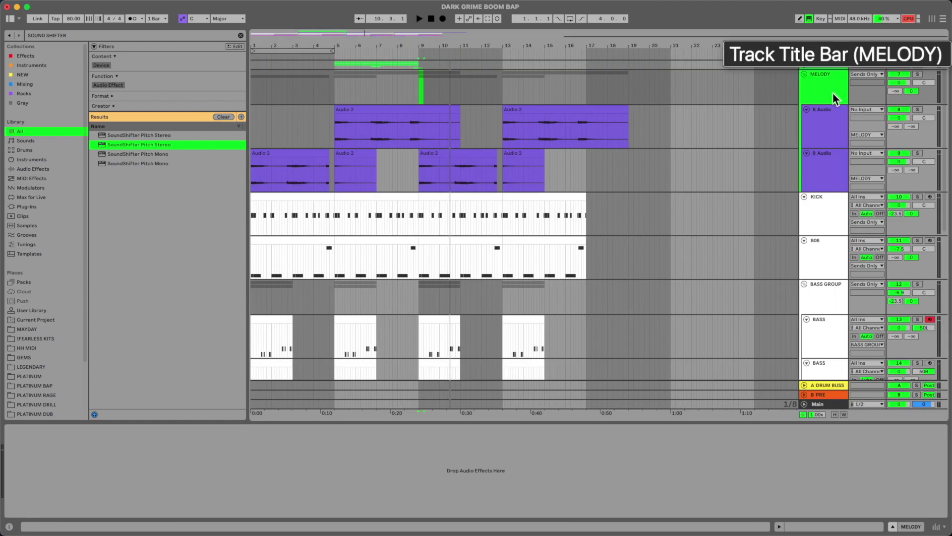
pyautogui.moveTo(815, 216); pyautogui.dragTo(811, 70)
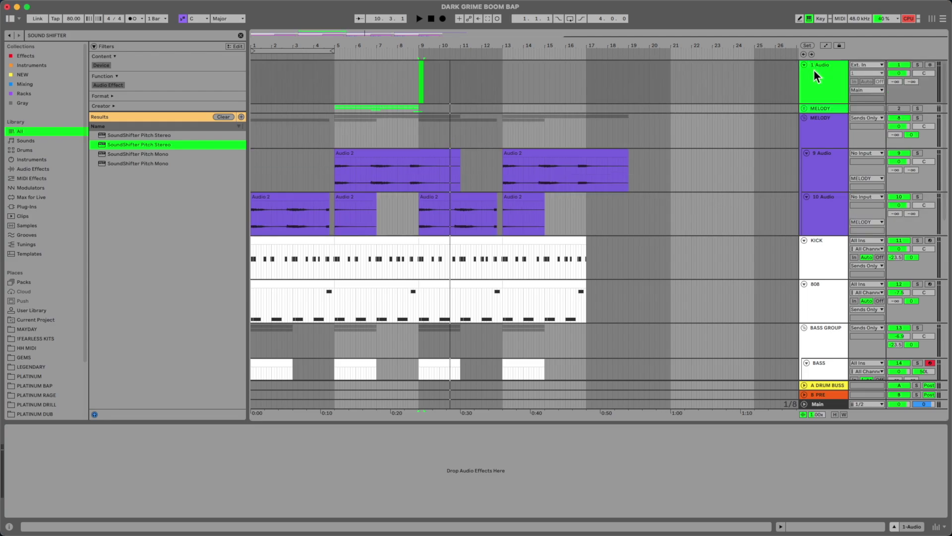
pyautogui.click(355, 79)
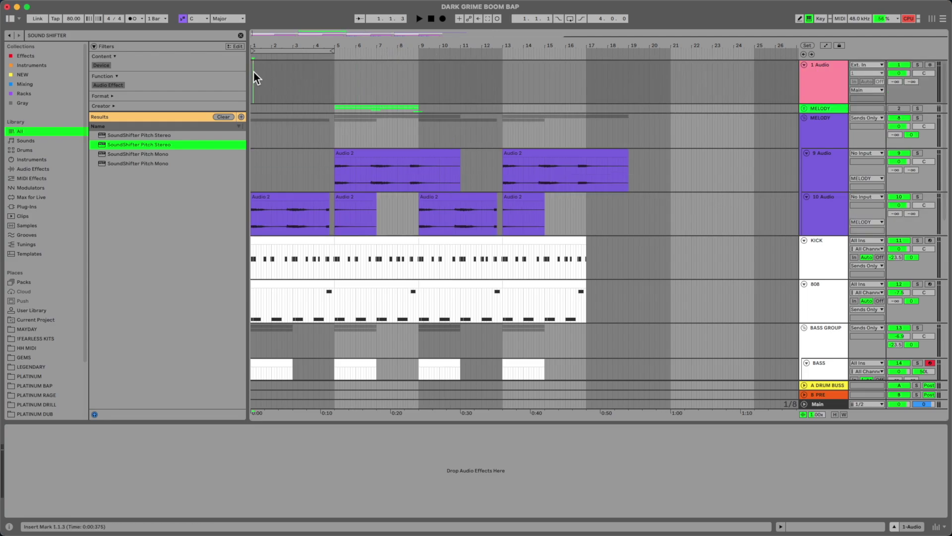
pyautogui.press('Home')
# Clear the browser search and place the GRISELDA - DR. BIRDS acapella from the A/B folder on the new audio track at bar 5.
pyautogui.click(240, 36)
pyautogui.click(111, 95)
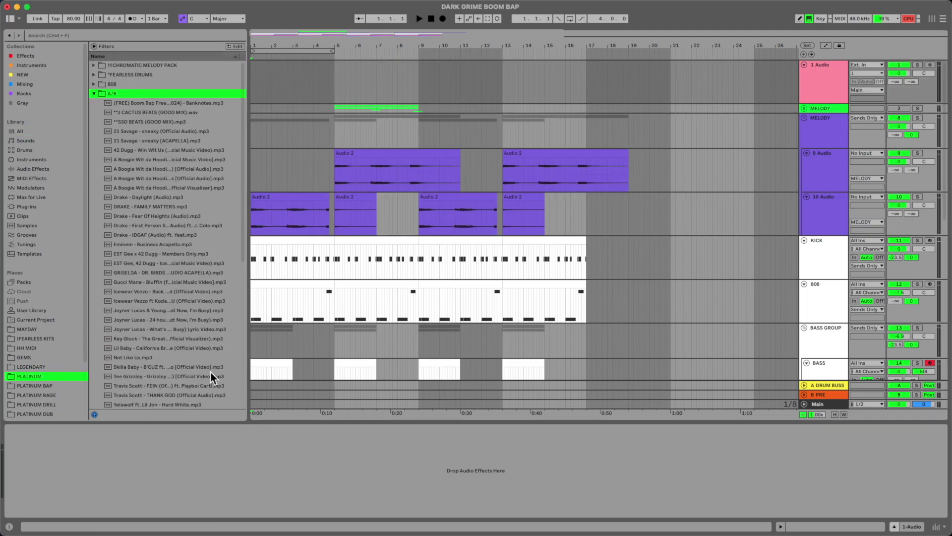
pyautogui.scroll(-1, 210, 366)
pyautogui.moveTo(159, 247); pyautogui.dragTo(337, 69)
pyautogui.moveTo(308, 72); pyautogui.dragTo(252, 68)
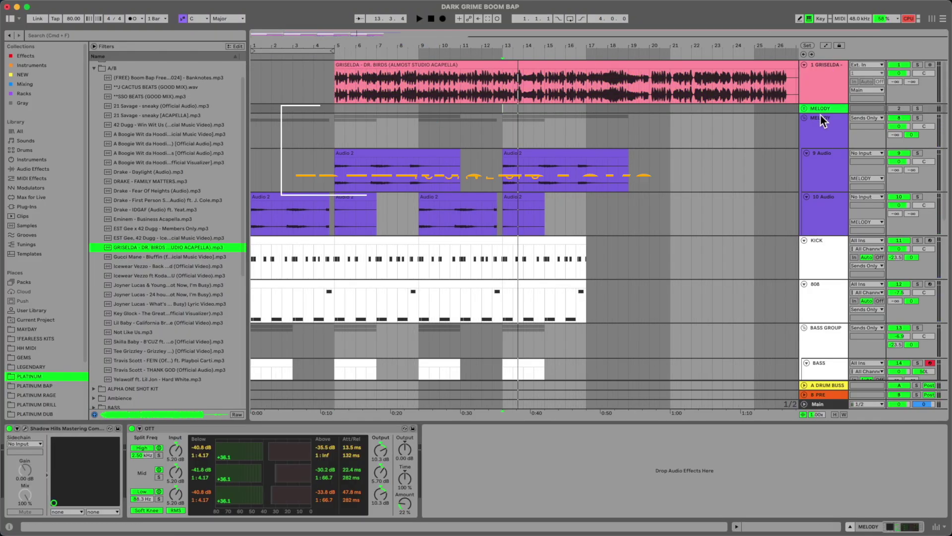
# Delete the unused green MELODY group above the purple MELODY group.
pyautogui.rightClick(821, 179)
pyautogui.click(859, 217)
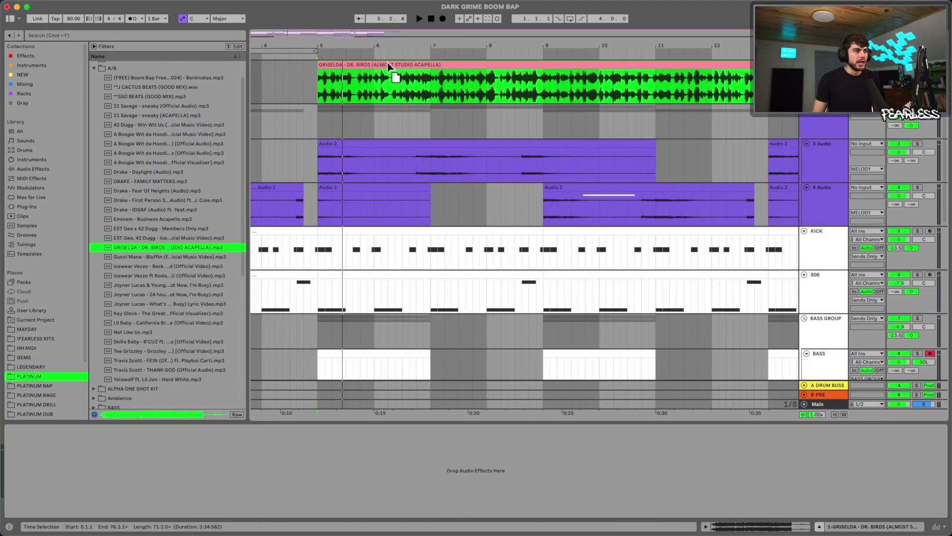
# Try starting the acapella clip at 4.2.1, return it to 5.1.1, and show the Main track's device chain.
pyautogui.moveTo(388, 63); pyautogui.dragTo(364, 76)
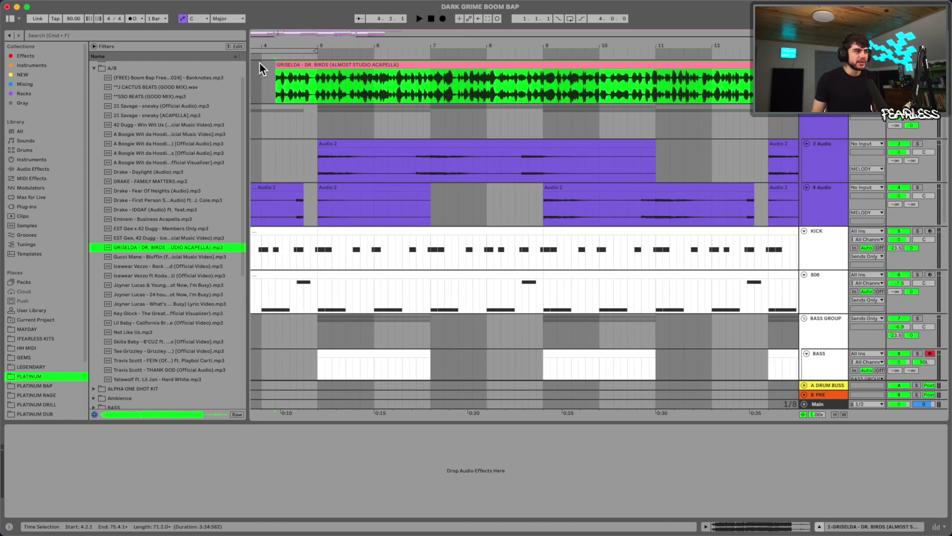
pyautogui.moveTo(277, 62); pyautogui.dragTo(363, 75)
pyautogui.click(814, 404)
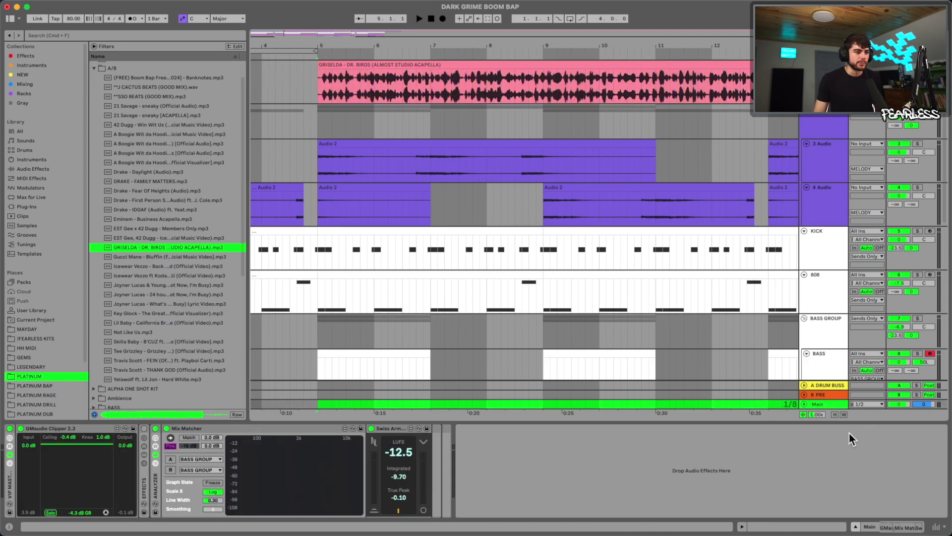
# Search the browser for FAB FILTER, add Pro-Q 3 with the GRISELDS preset to the B PRE return, and sidechain it to the GRISELDA acapella track.
pyautogui.click(818, 400)
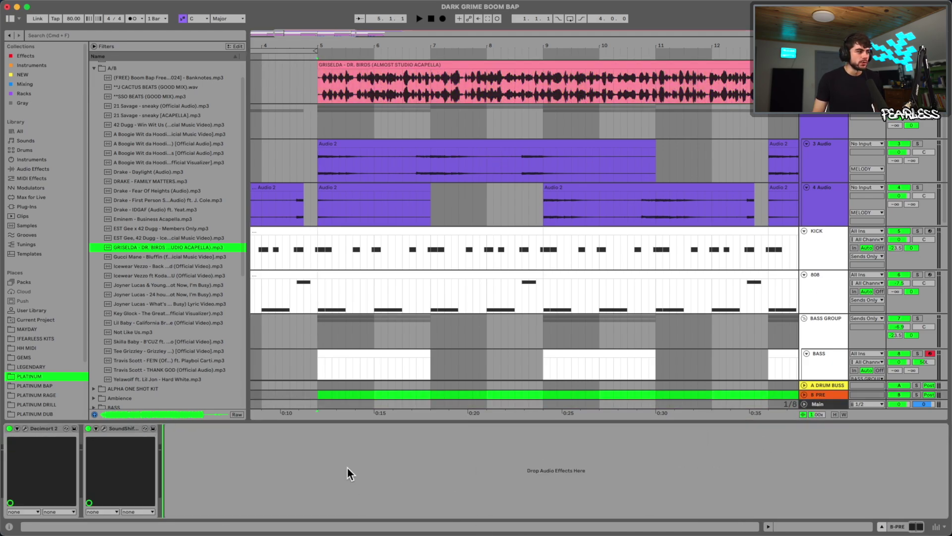
pyautogui.press('super+f')
pyautogui.write('Filter')
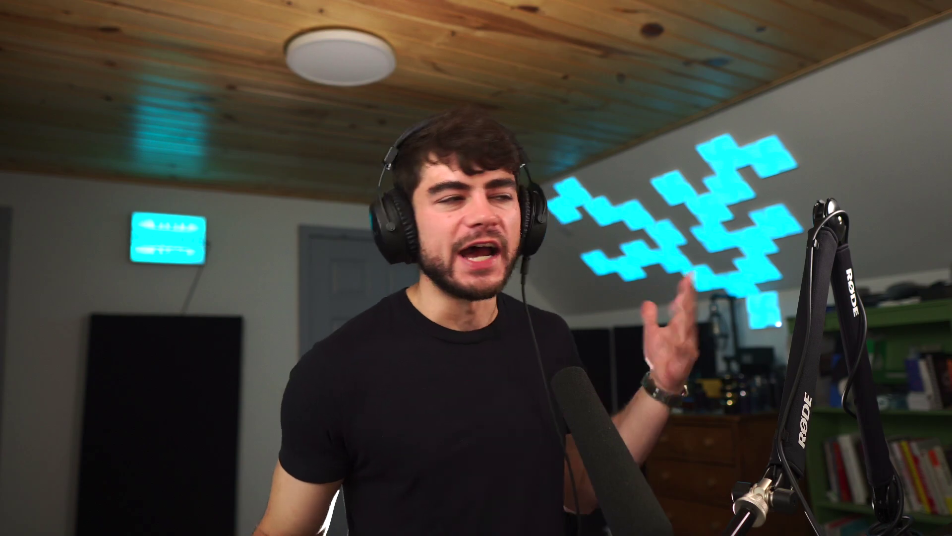
pyautogui.click(189, 444)
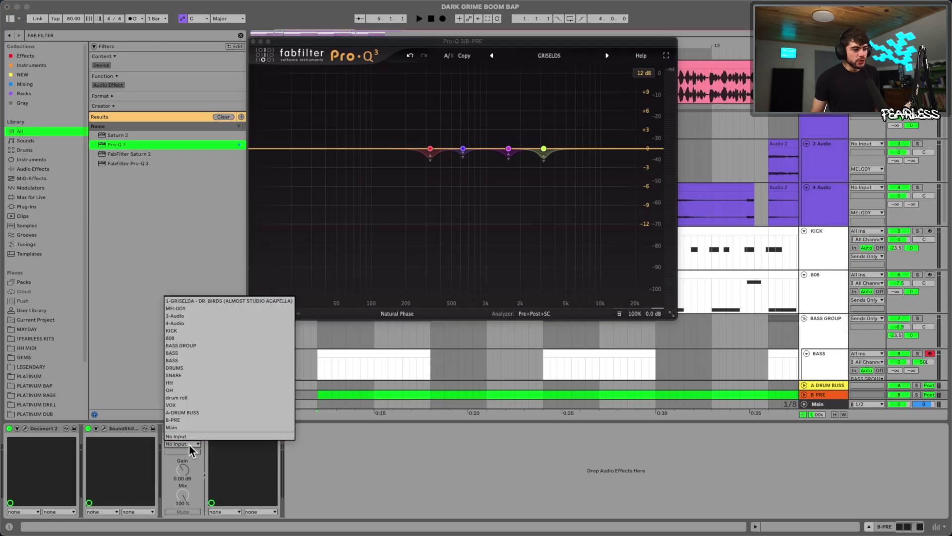
pyautogui.click(239, 301)
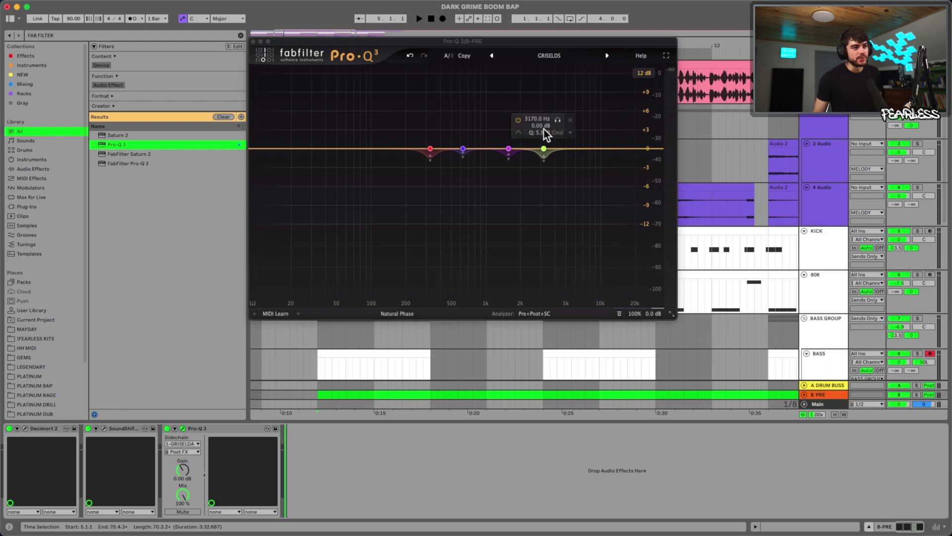
# Examine the dynamic bands in Pro-Q 3, including the one at 3170 Hz, and play the arrangement from bar 5.
pyautogui.click(442, 149)
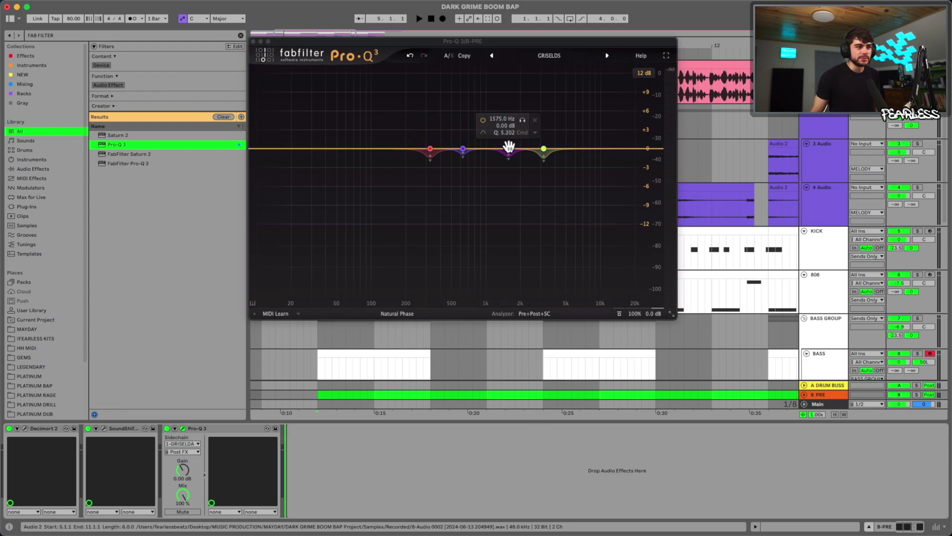
pyautogui.click(545, 150)
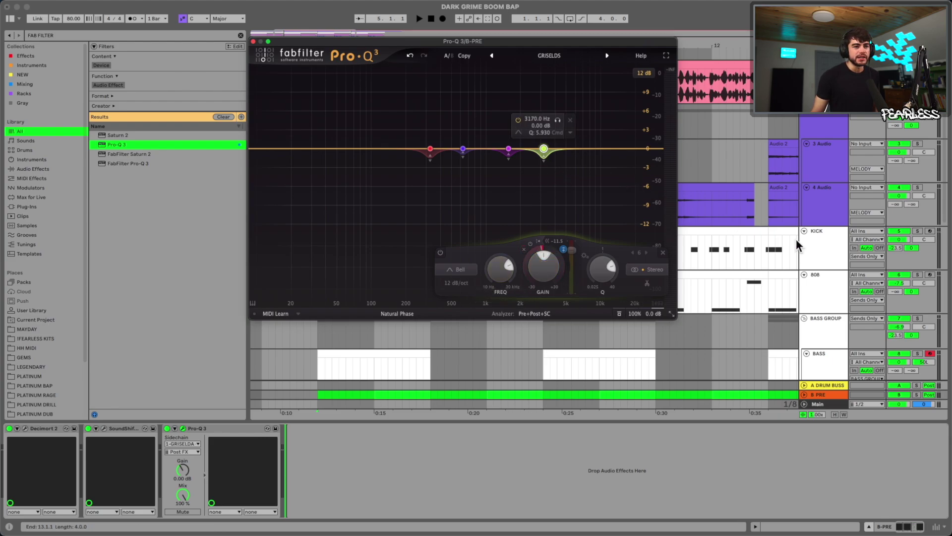
pyautogui.press('space')
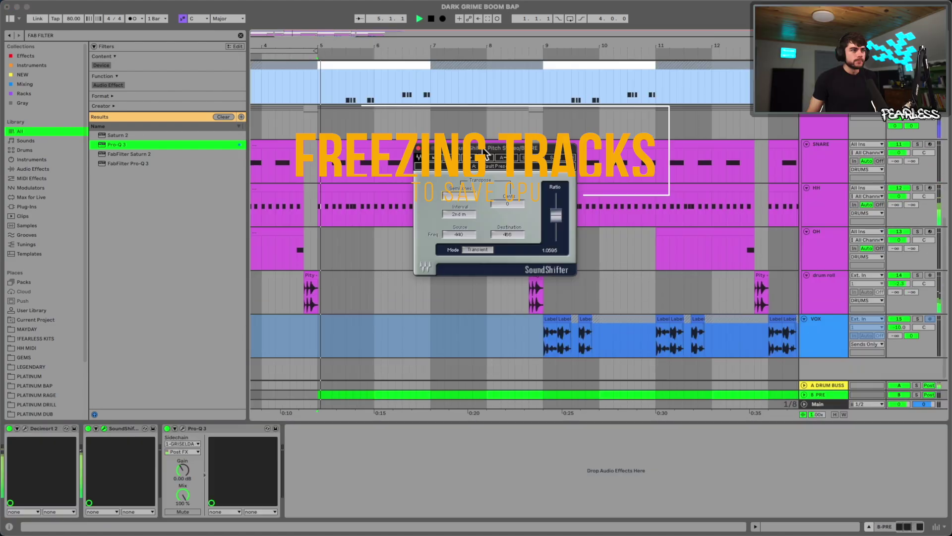
# Set SoundShifter on the B PRE return to -1 semitone, check it in playback, and close its window.
pyautogui.moveTo(482, 149); pyautogui.dragTo(466, 130)
pyautogui.press('space')
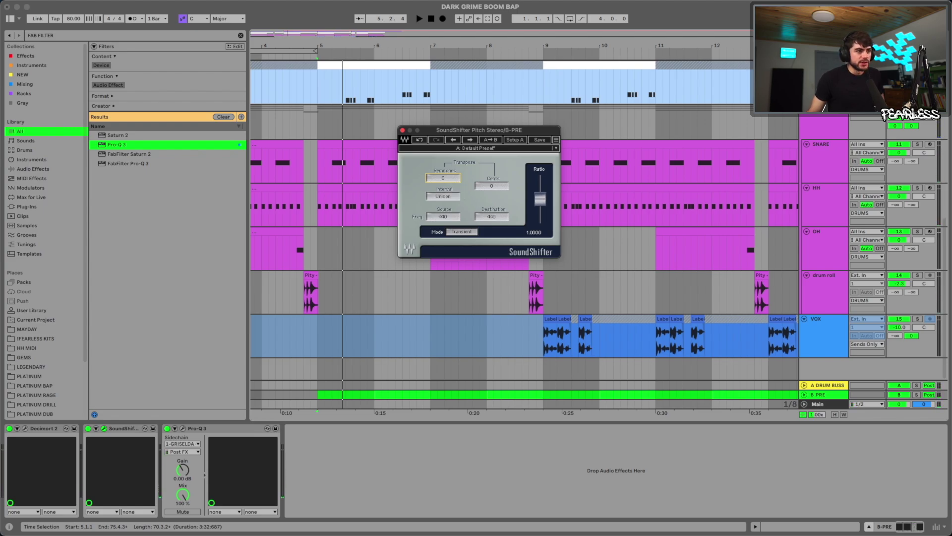
pyautogui.press('space')
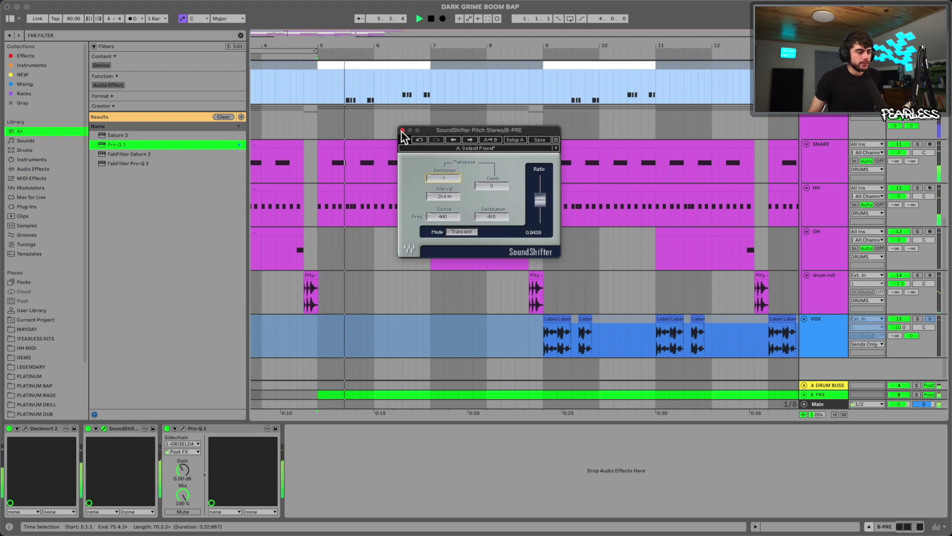
pyautogui.moveTo(402, 132); pyautogui.dragTo(365, 122)
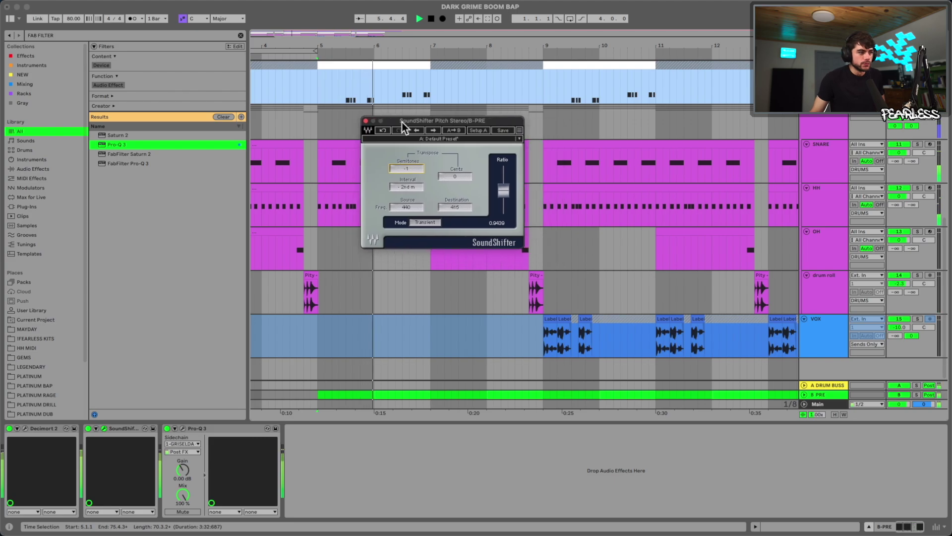
pyautogui.click(366, 121)
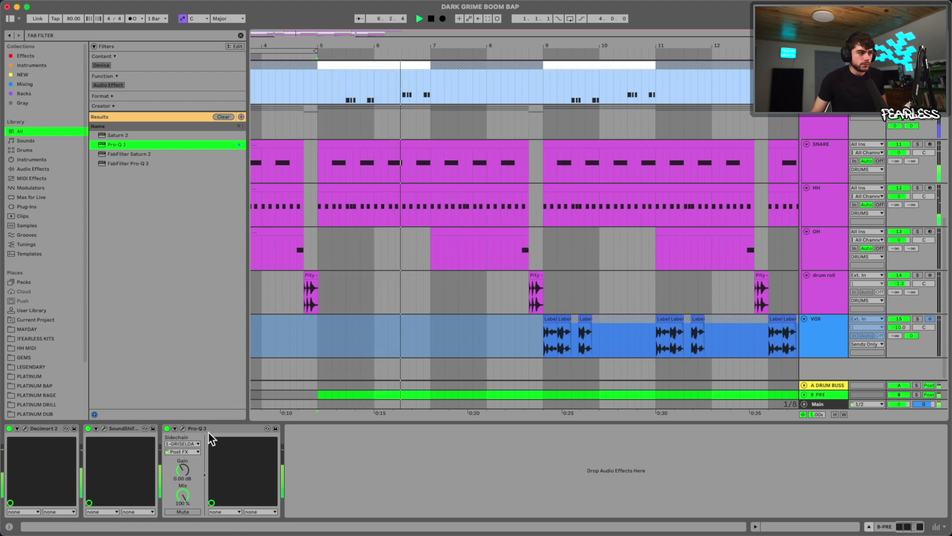
# Reopen Pro-Q 3 on the B PRE return and examine its 325 Hz band and the sidechain spectrum during playback.
pyautogui.click(183, 428)
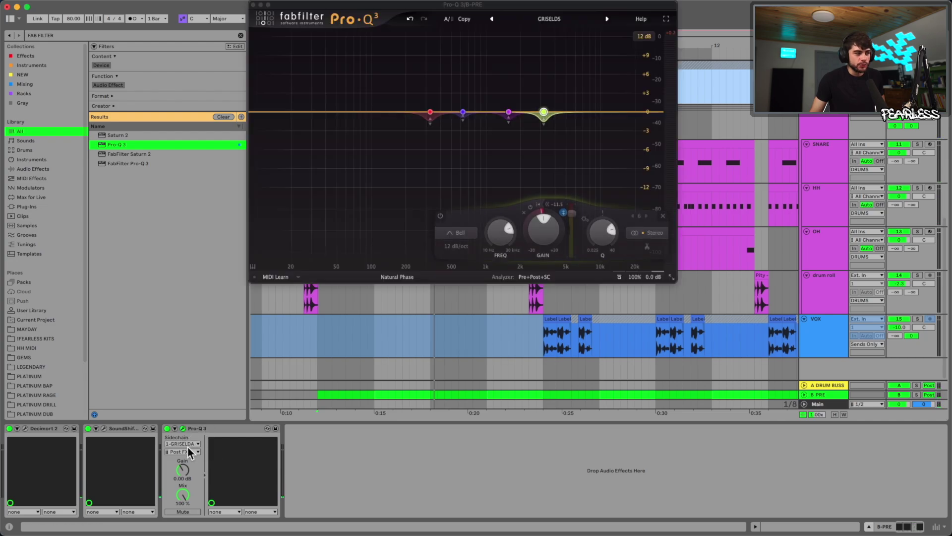
pyautogui.moveTo(365, 20); pyautogui.dragTo(394, 63)
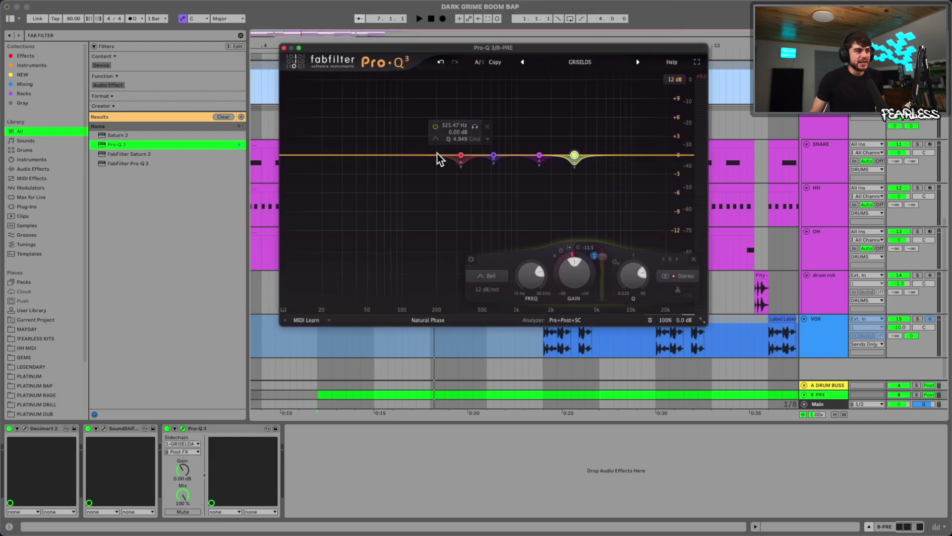
pyautogui.click(461, 155)
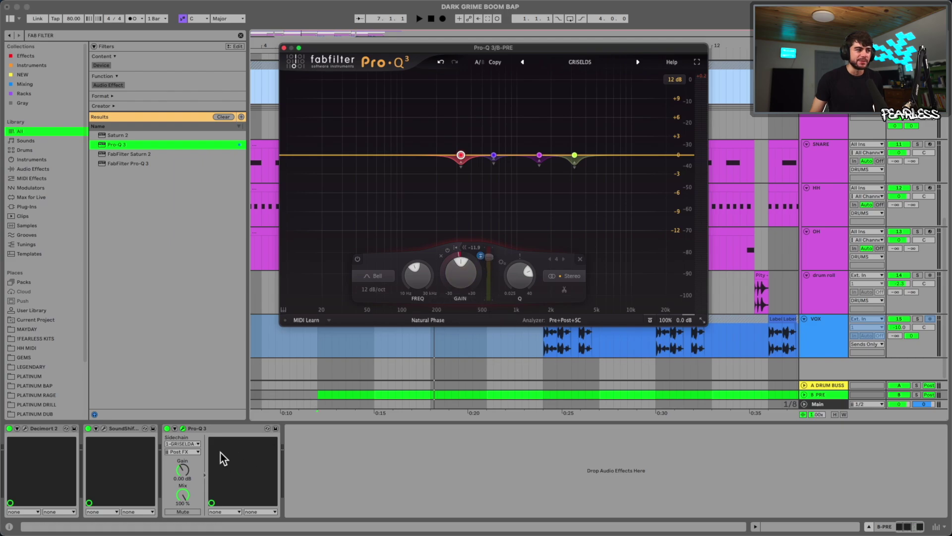
pyautogui.press('space')
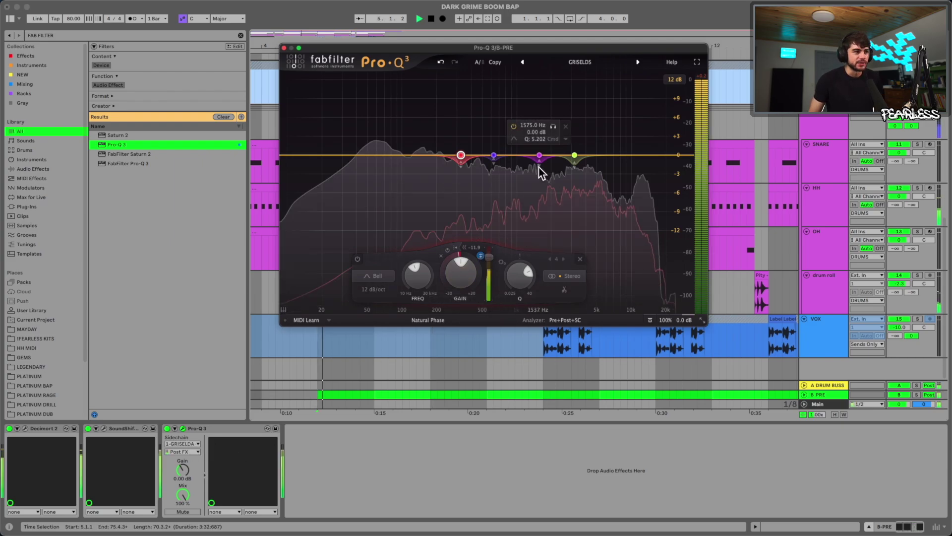
pyautogui.press('space')
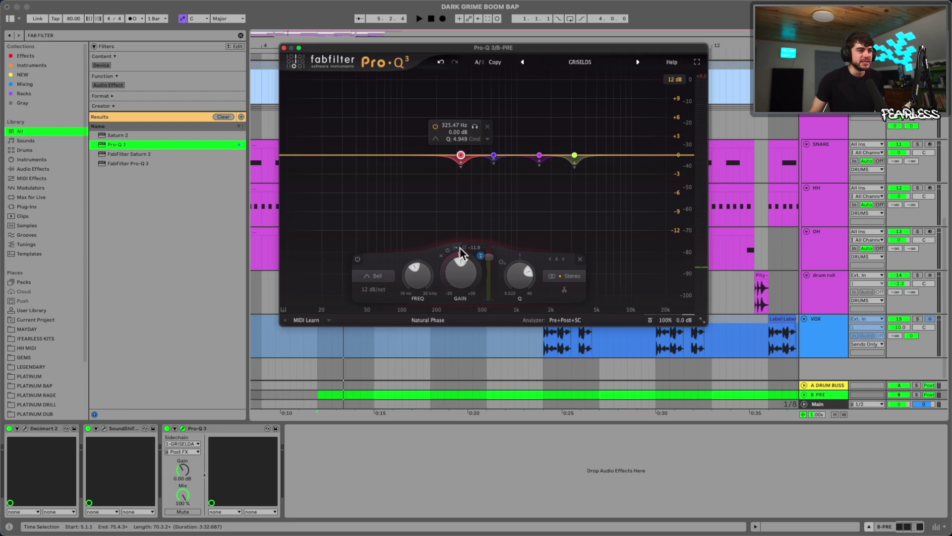
# Play the beat with the acapella and compare the sound with Pro-Q 3 bypassed and re-enabled.
pyautogui.press('space')
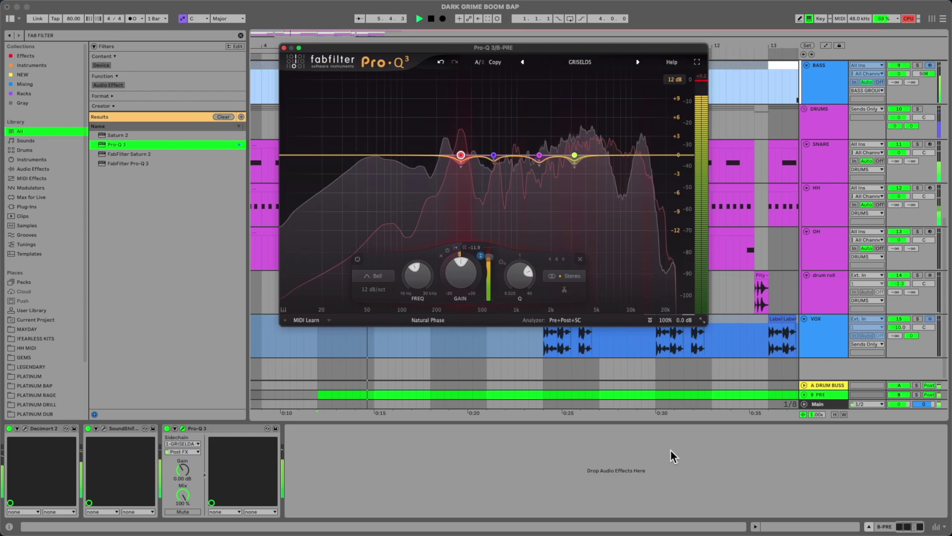
pyautogui.click(166, 428)
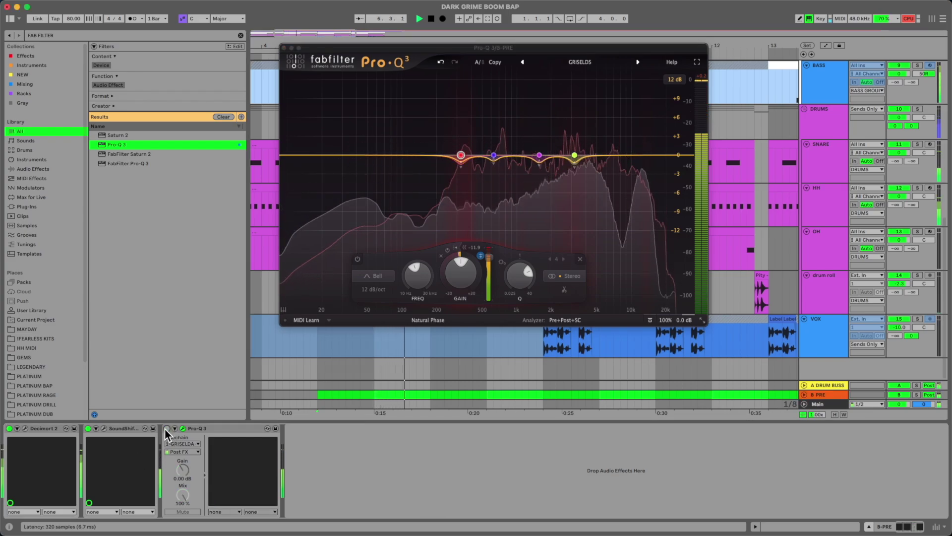
pyautogui.click(166, 428)
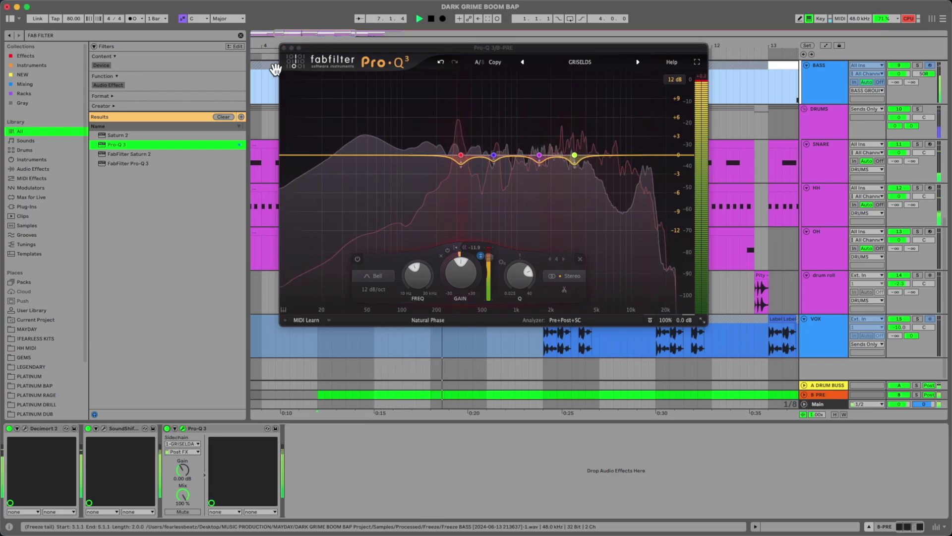
# Switch to Session View and examine the devices on the OH, drum roll and KICK tracks.
pyautogui.press('Tab')
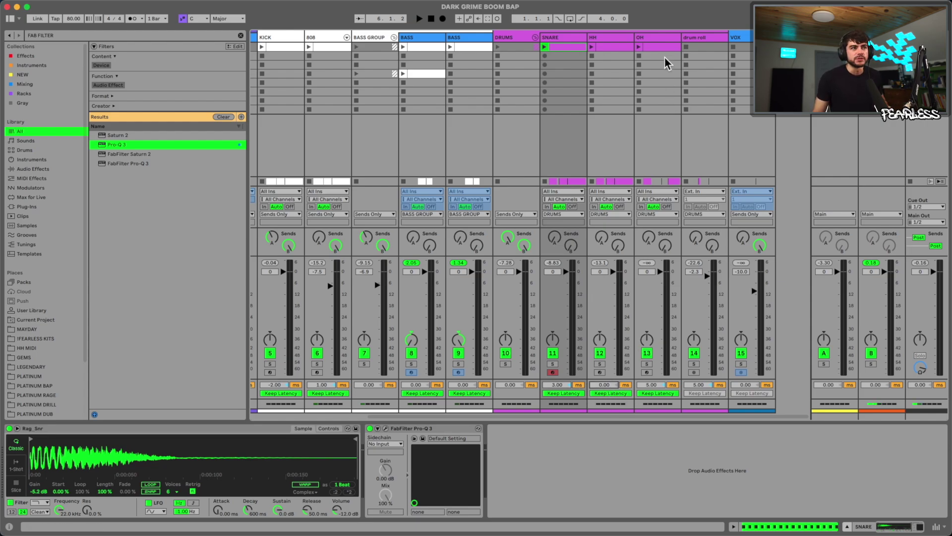
pyautogui.click(653, 47)
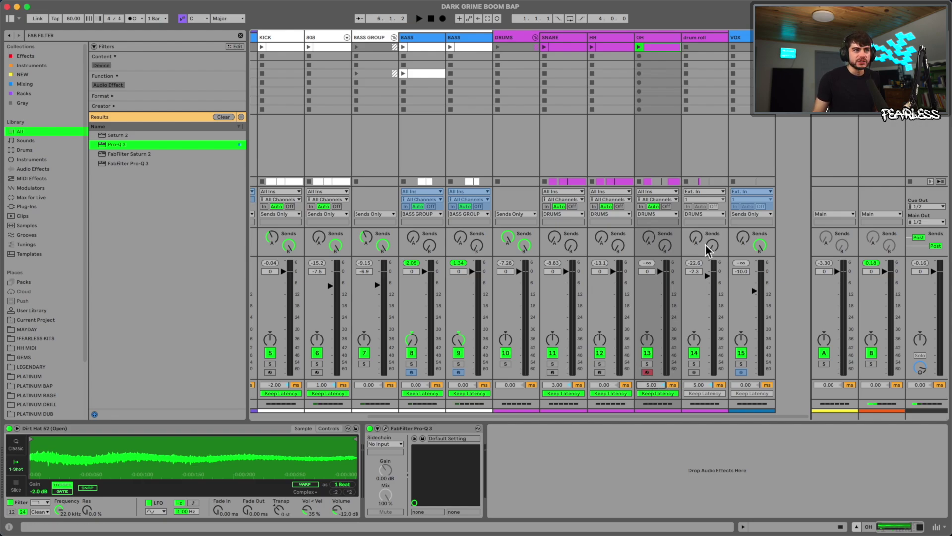
pyautogui.click(694, 39)
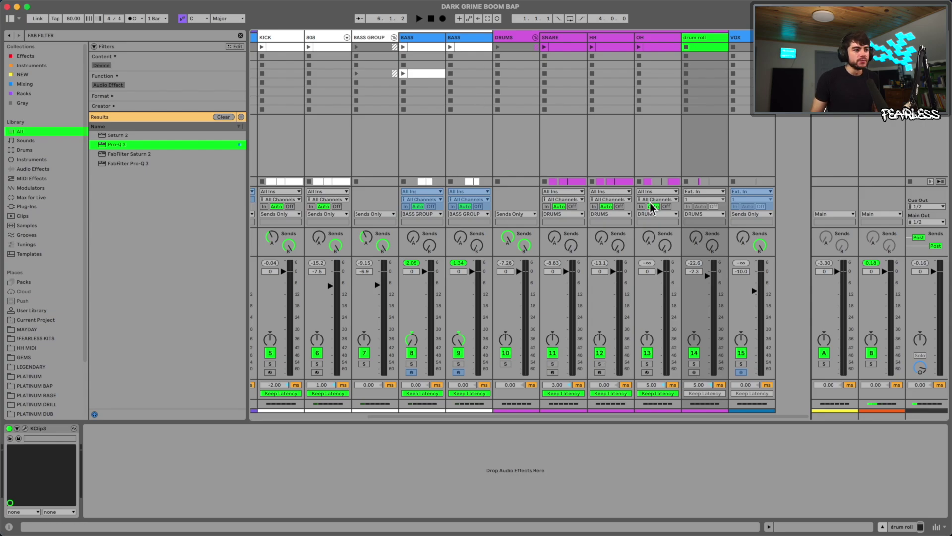
pyautogui.hscroll(-8, 674, 416)
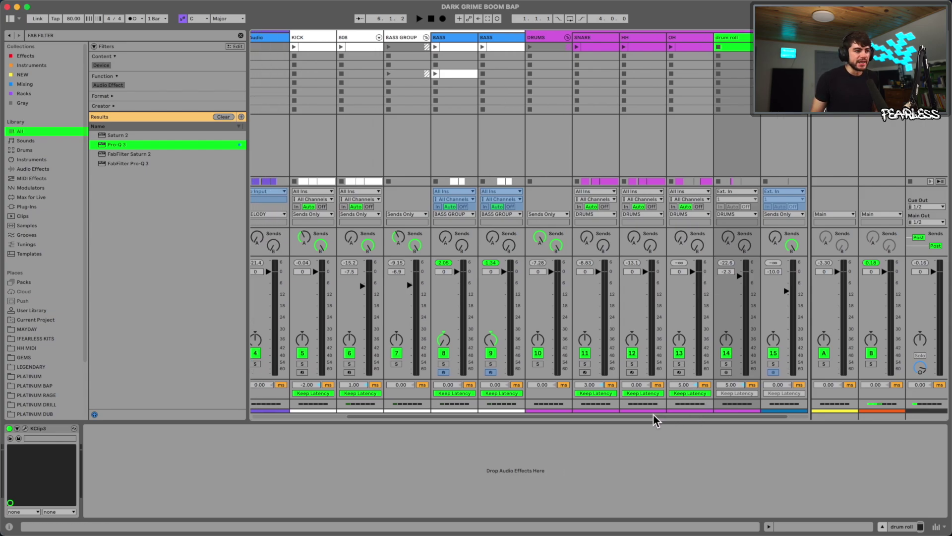
pyautogui.click(450, 50)
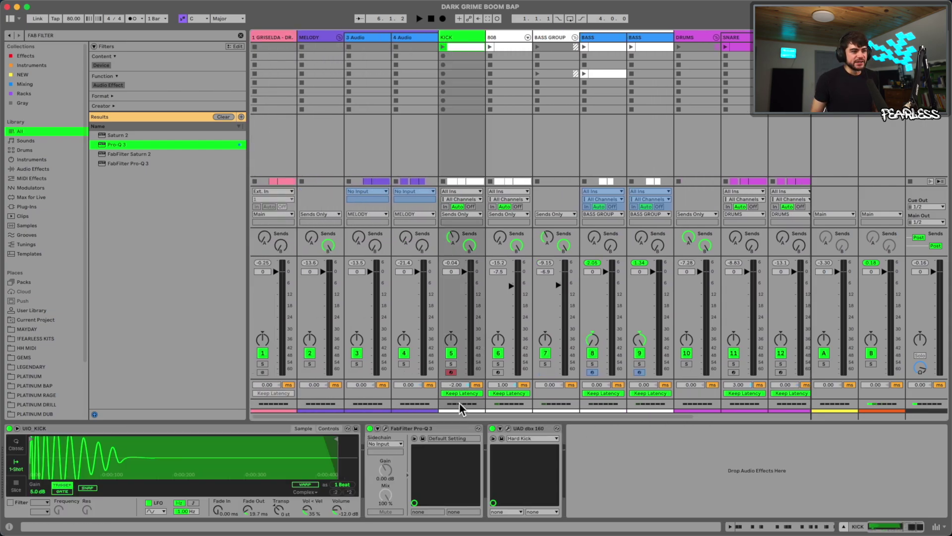